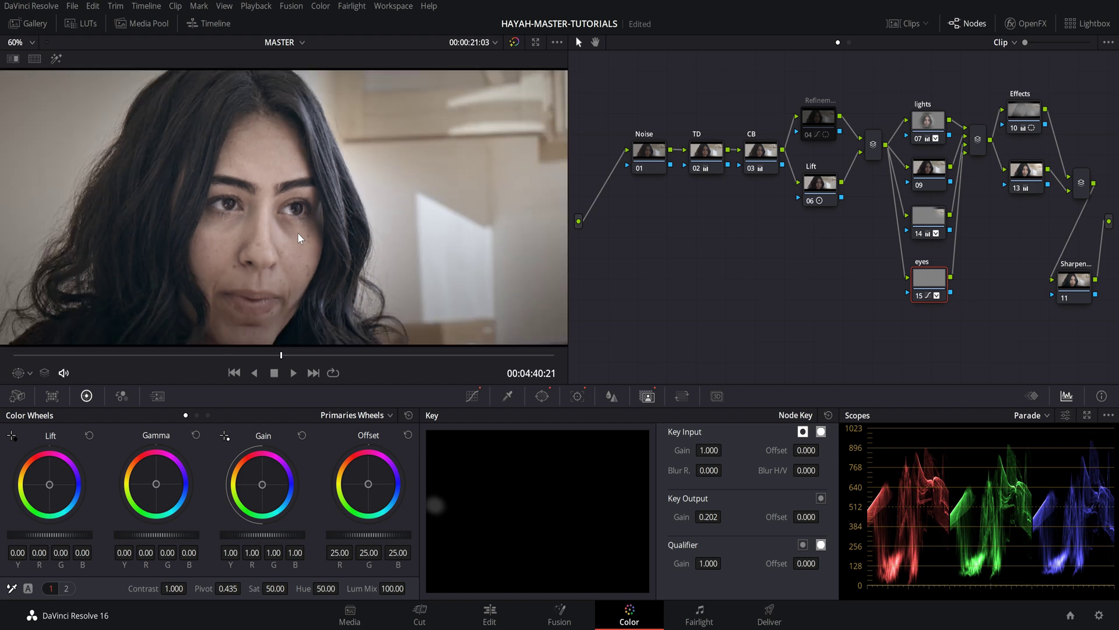
- Switch to the Edit page and play the MASTER timeline through the ungraded close-up following the graded one on Video 7
{"action": "left_click", "coordinate": [489, 618]}
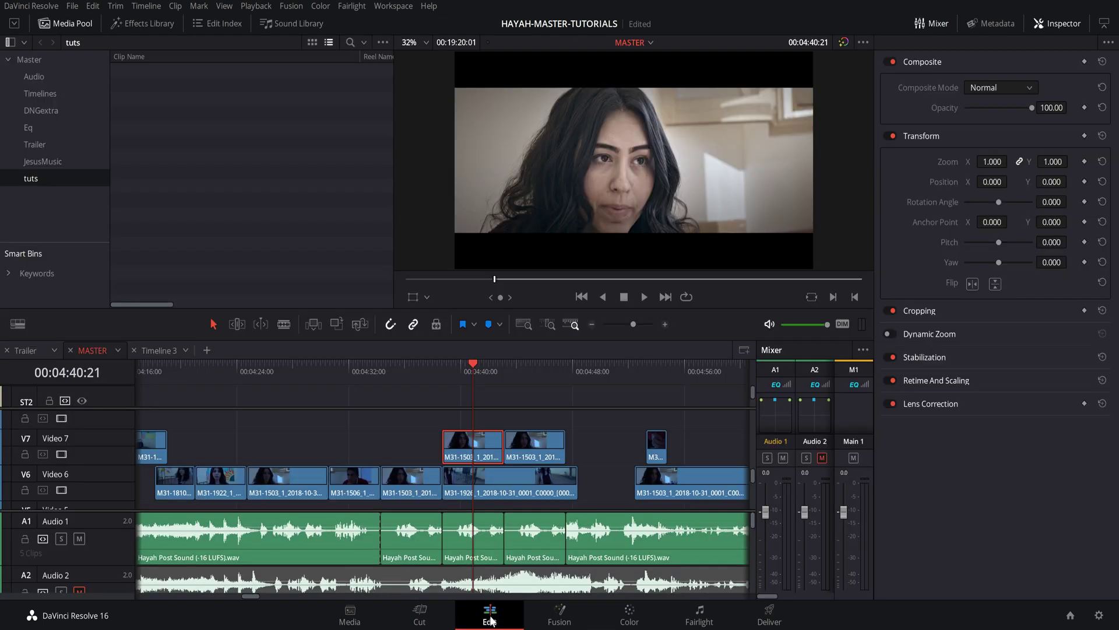
{"action": "left_click", "coordinate": [507, 370]}
{"action": "key", "text": "space"}
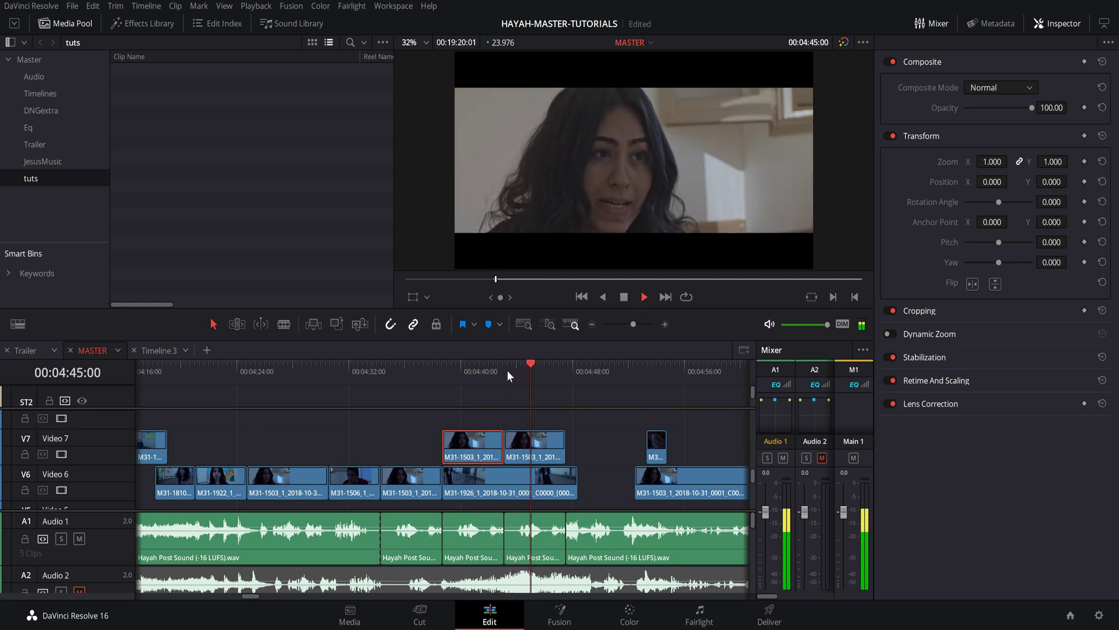
{"action": "key", "text": "space"}
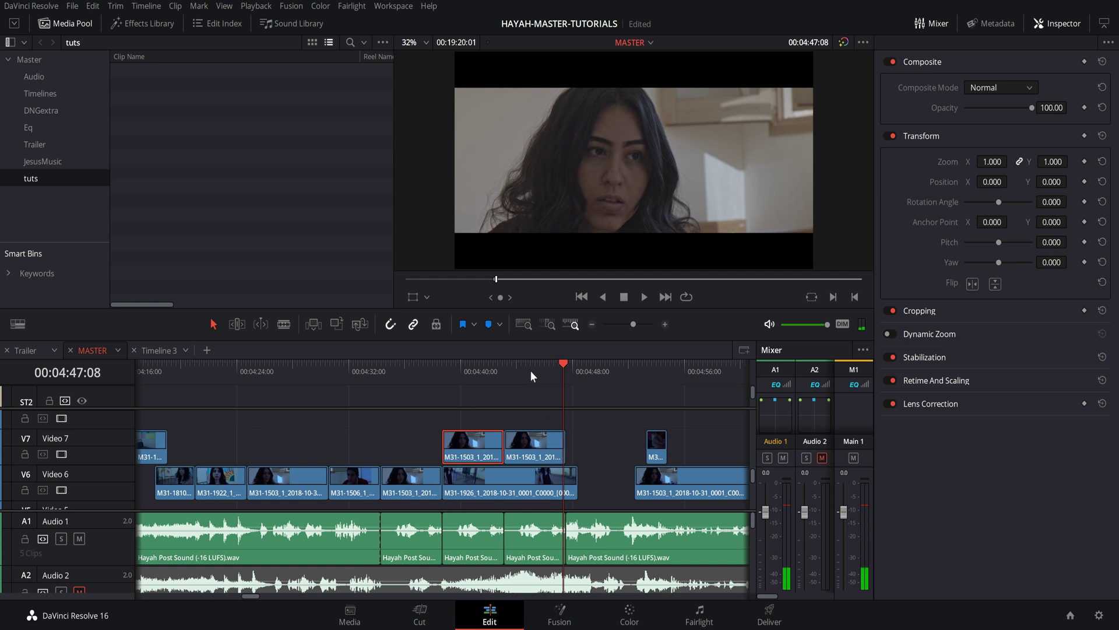
- Park the playhead at 00:04:44:11 on the second close-up clip on Video 7 and open it on the Color page
{"action": "left_click", "coordinate": [411, 373]}
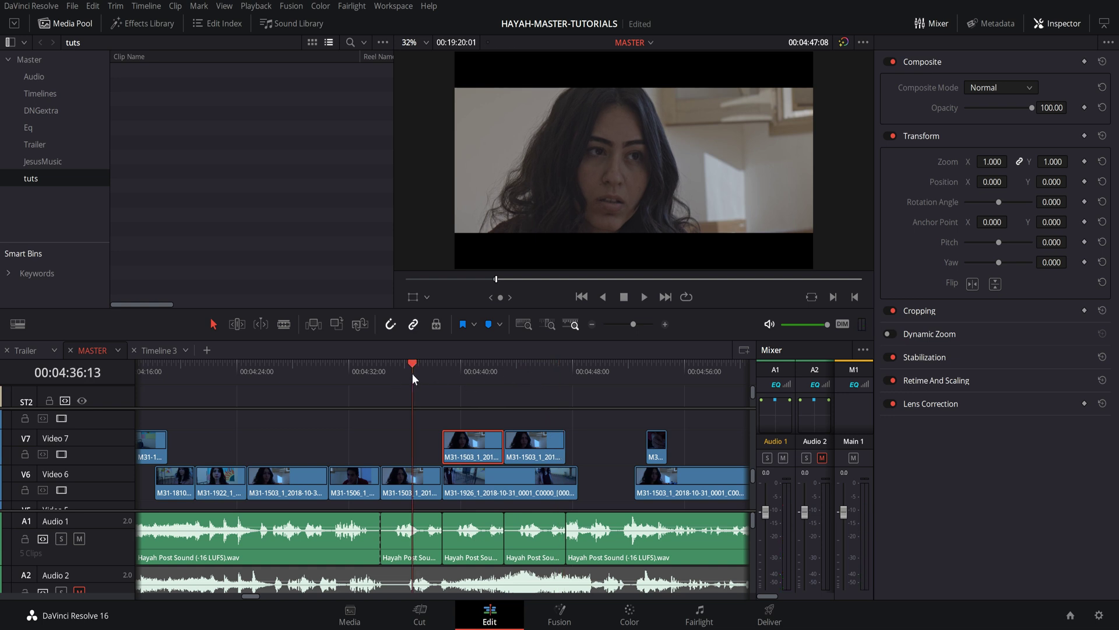
{"action": "left_click", "coordinate": [477, 377]}
{"action": "left_click", "coordinate": [540, 373]}
{"action": "left_click", "coordinate": [525, 372]}
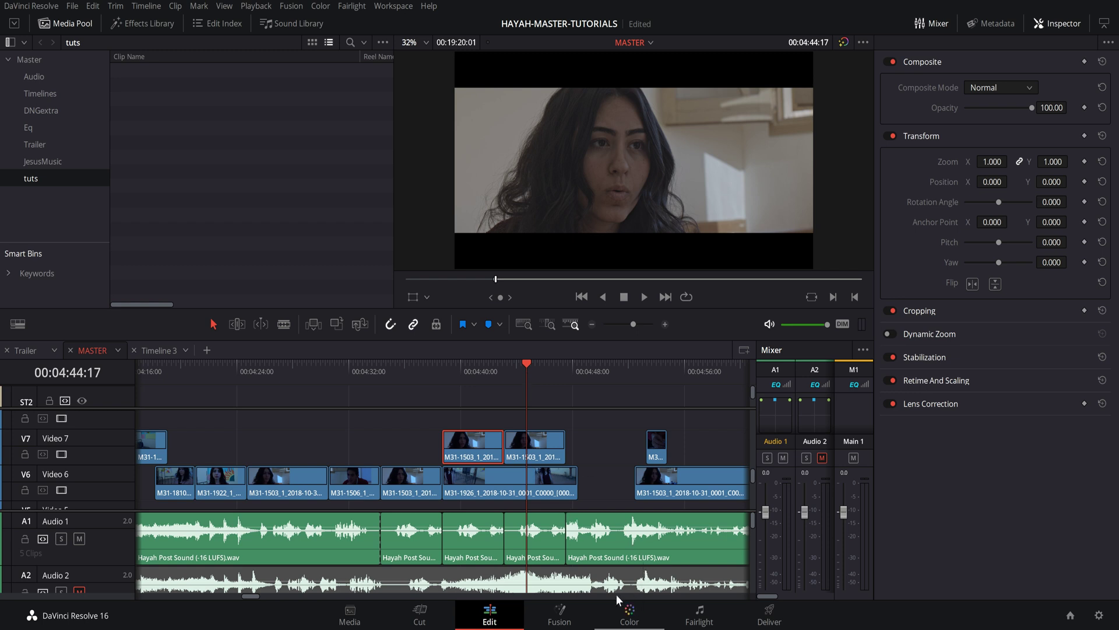
{"action": "left_click", "coordinate": [506, 374]}
{"action": "left_click_drag", "start_coordinate": [508, 378], "coordinate": [523, 376]}
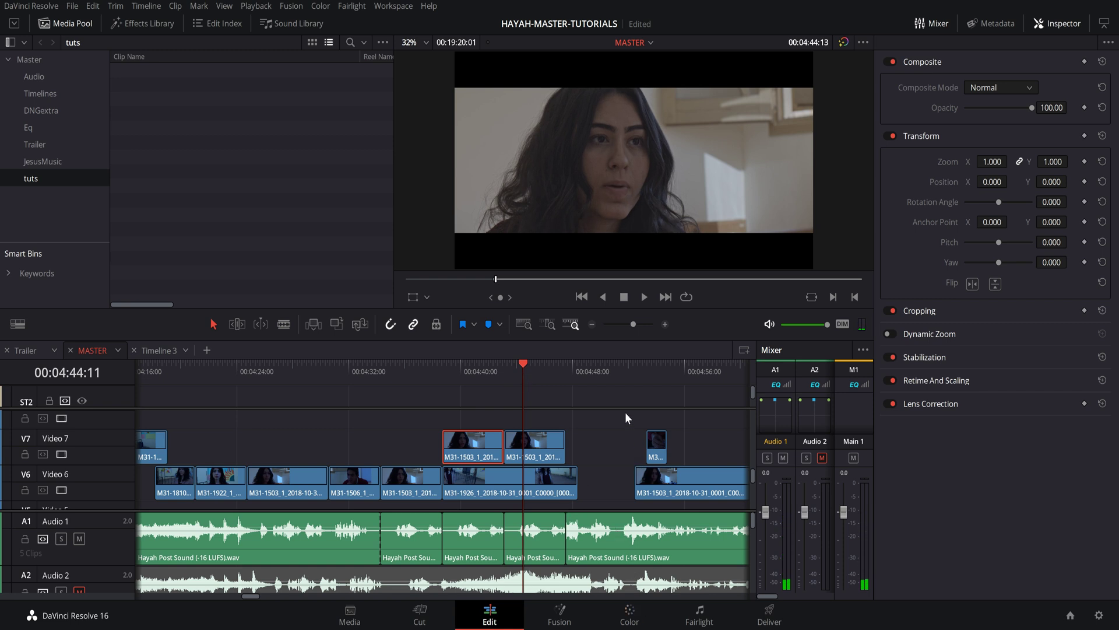
{"action": "left_click", "coordinate": [630, 621]}
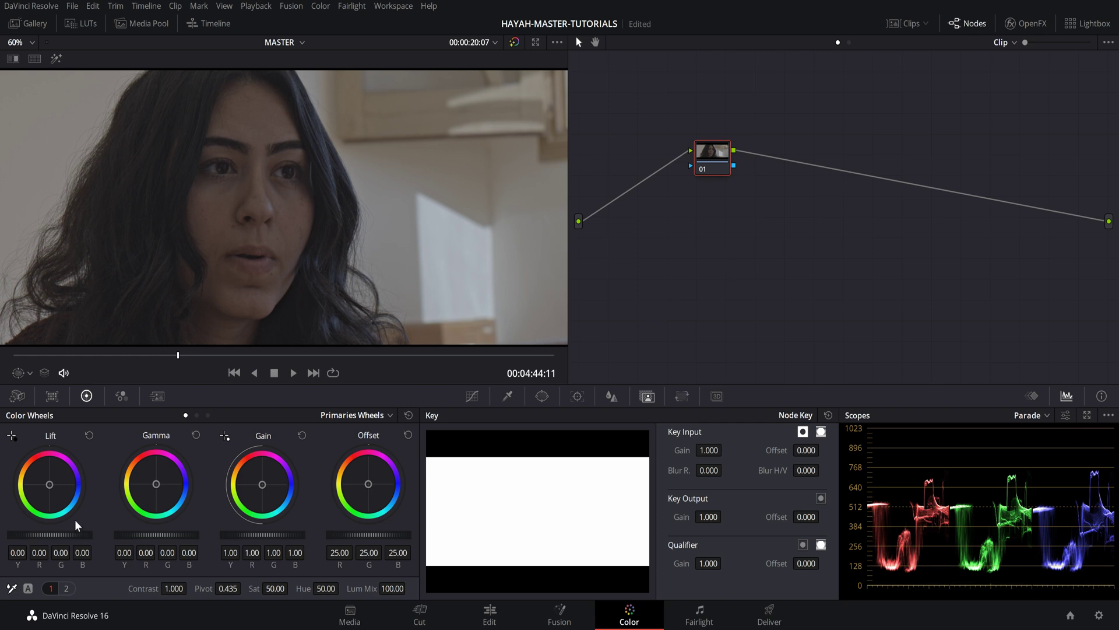
- Show the clip's Camera Raw settings and set Decode Using to Clip
{"action": "left_click", "coordinate": [17, 400]}
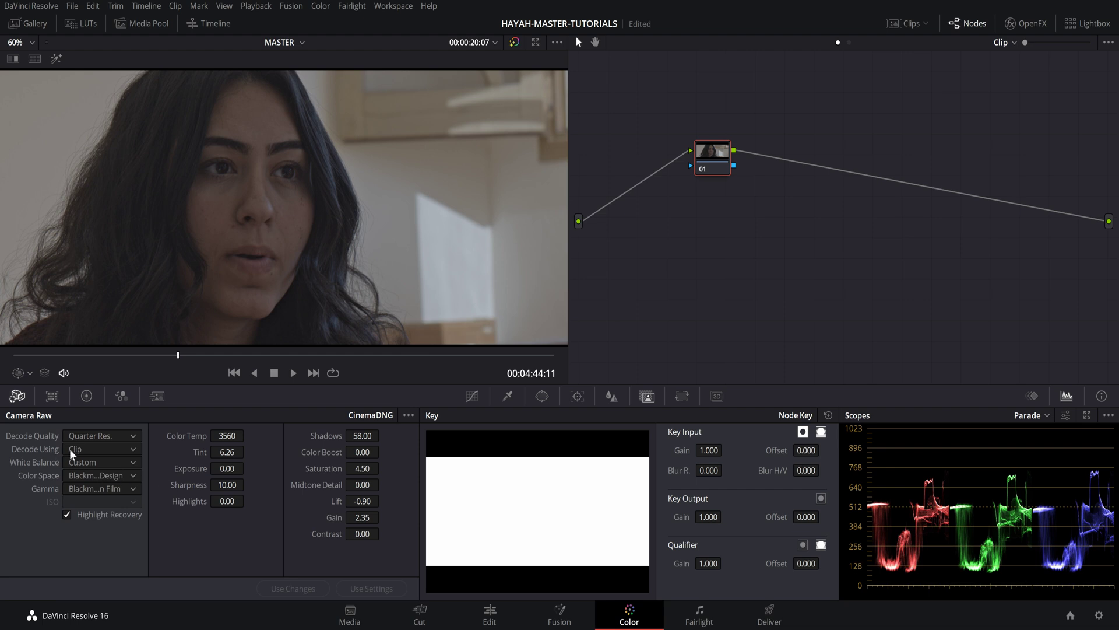
{"action": "left_click", "coordinate": [95, 448]}
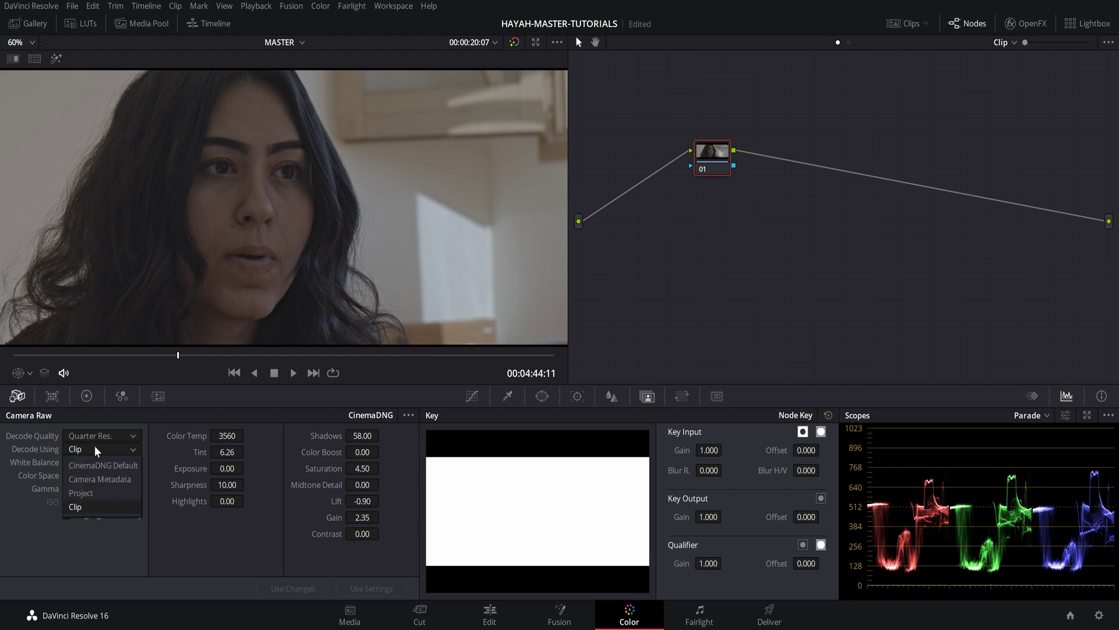
{"action": "left_click", "coordinate": [80, 507]}
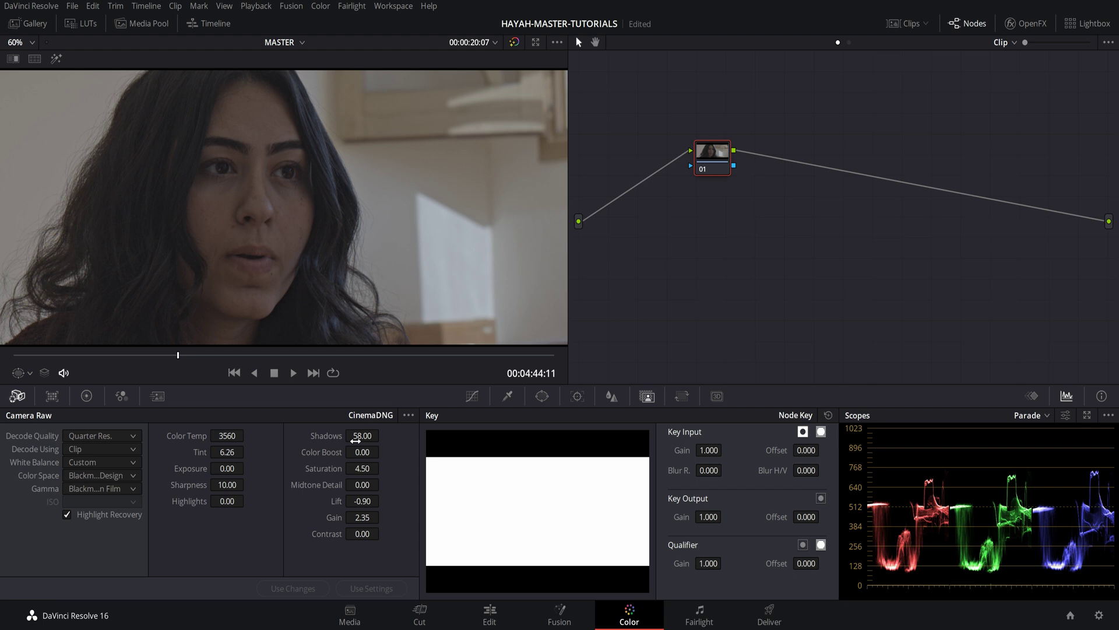
- Try a raw Color Temp of 6830 on the clip and set it back to 3560
{"action": "double_click", "coordinate": [228, 436]}
{"action": "type", "text": "5730"}
{"action": "key", "text": "Return"}
{"action": "left_click_drag", "start_coordinate": [227, 435], "coordinate": [292, 436]}
{"action": "double_click", "coordinate": [227, 436]}
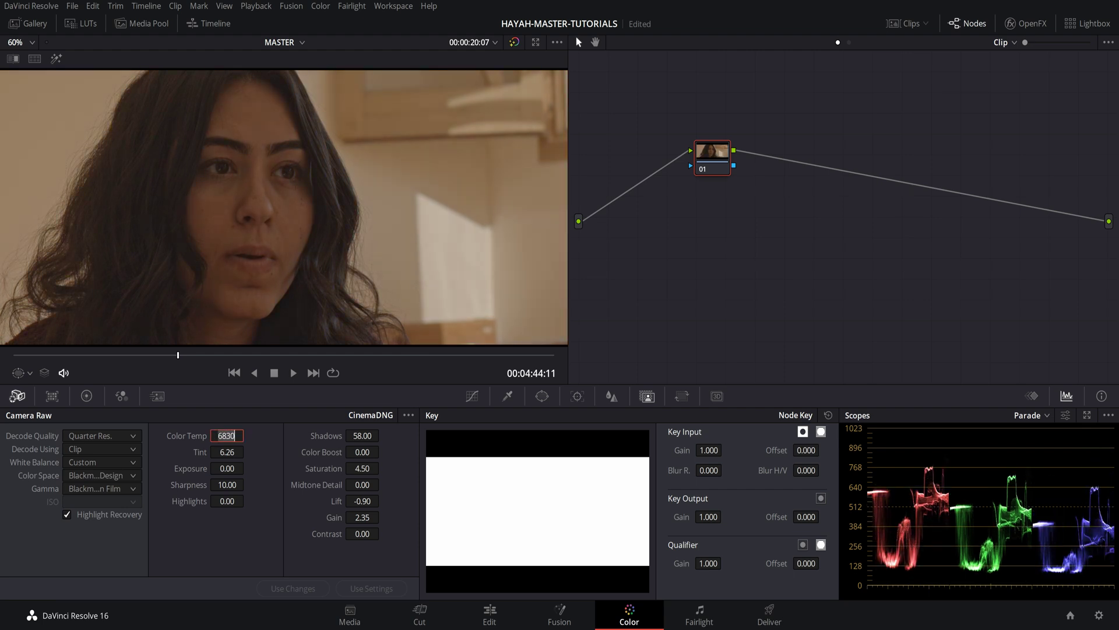
{"action": "type", "text": "3560"}
{"action": "key", "text": "Return"}
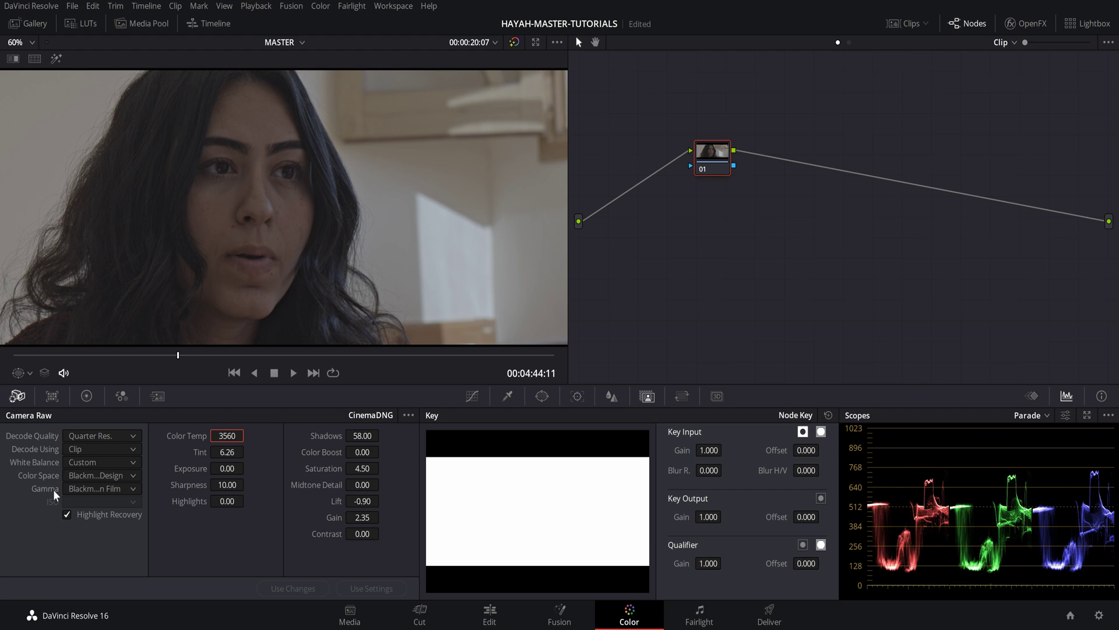
- Try Rec.709 as the raw Color Space and Gamma, and restore the Blackmagic Design color space
{"action": "left_click", "coordinate": [106, 477]}
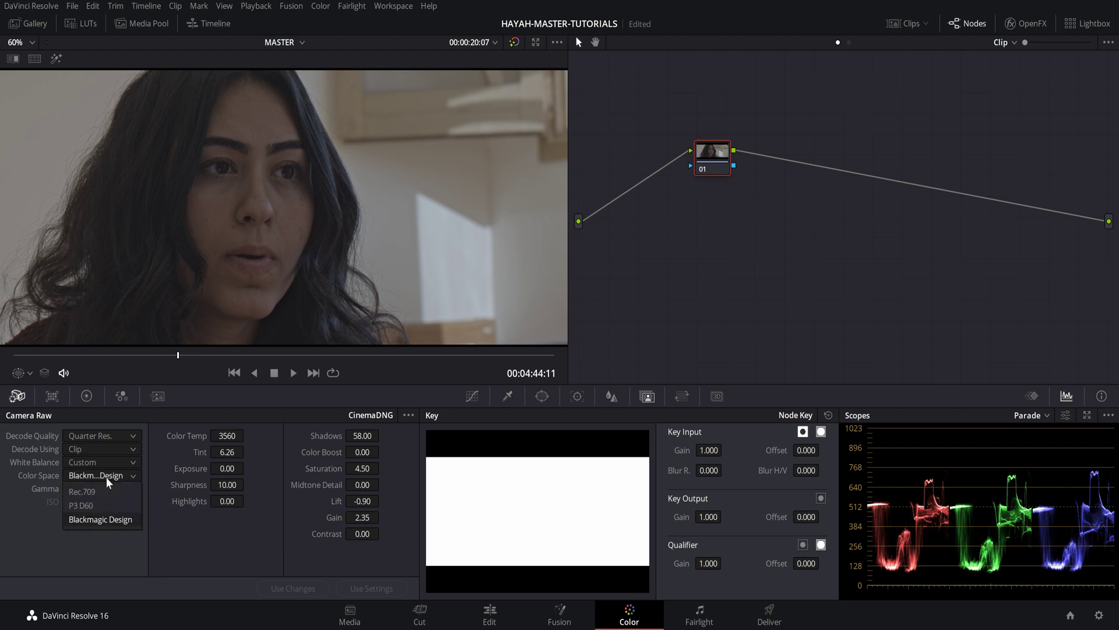
{"action": "left_click", "coordinate": [106, 482]}
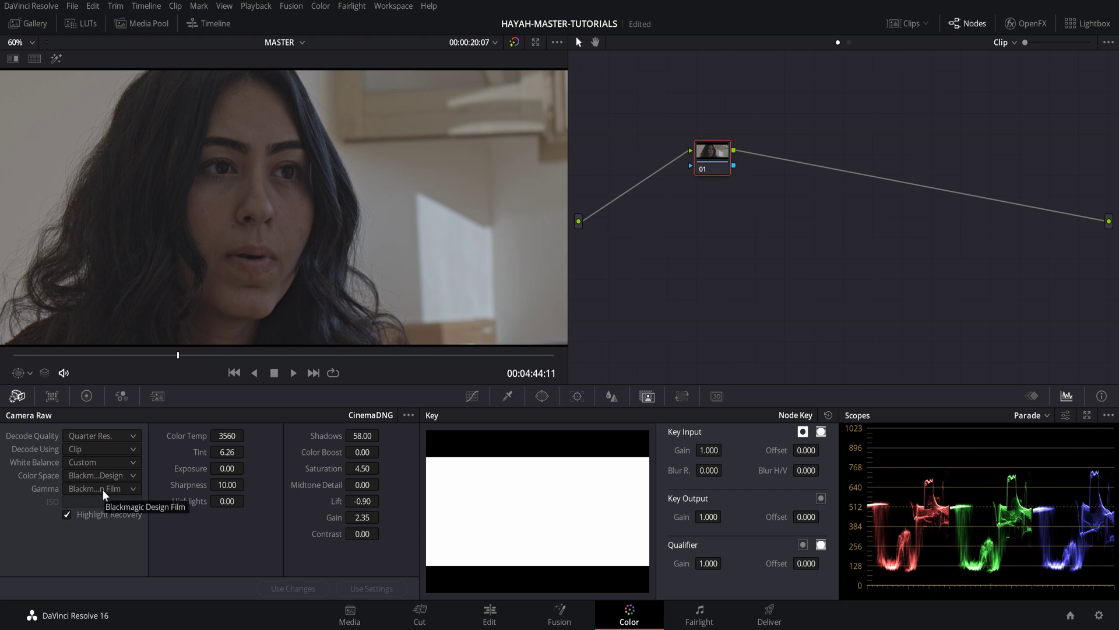
{"action": "left_click", "coordinate": [98, 476]}
{"action": "left_click", "coordinate": [100, 490]}
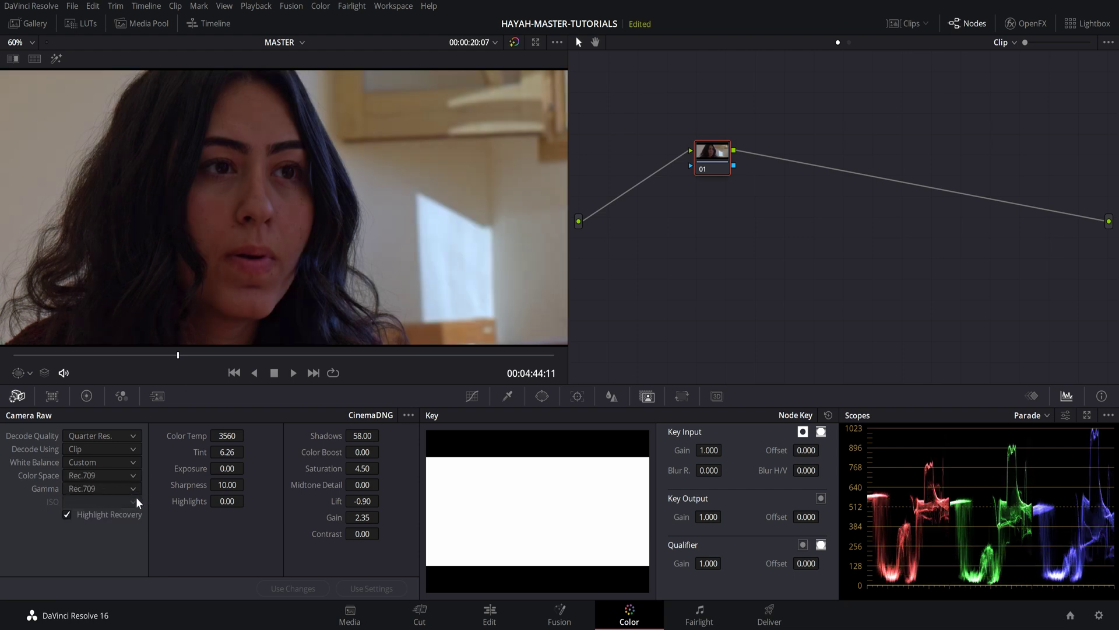
{"action": "left_click", "coordinate": [106, 475]}
{"action": "left_click", "coordinate": [105, 475]}
{"action": "left_click", "coordinate": [106, 474]}
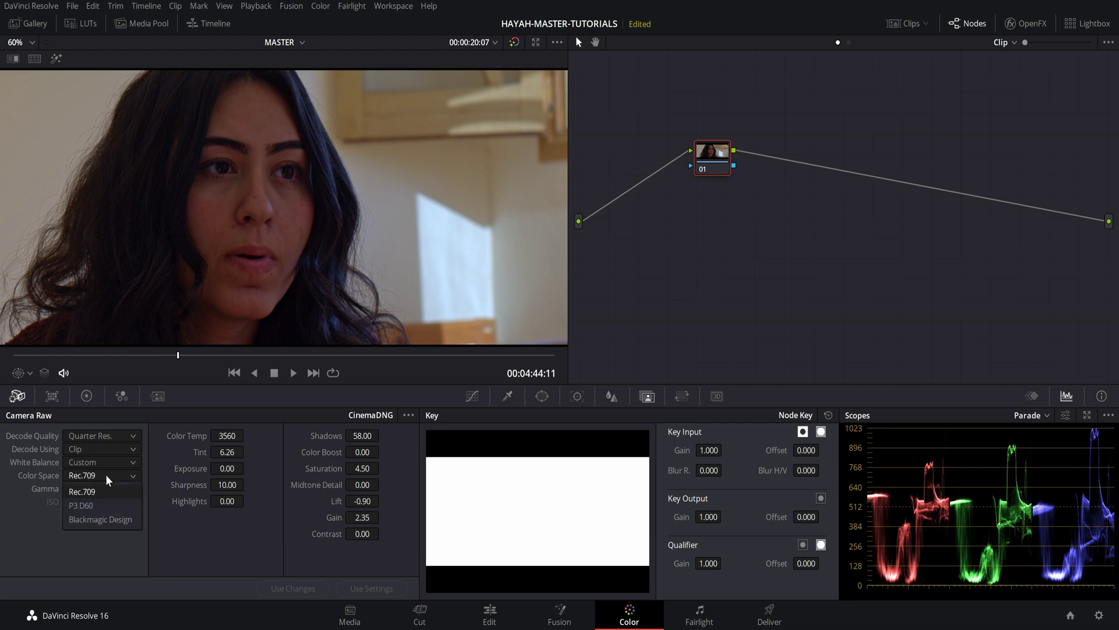
{"action": "left_click", "coordinate": [106, 514]}
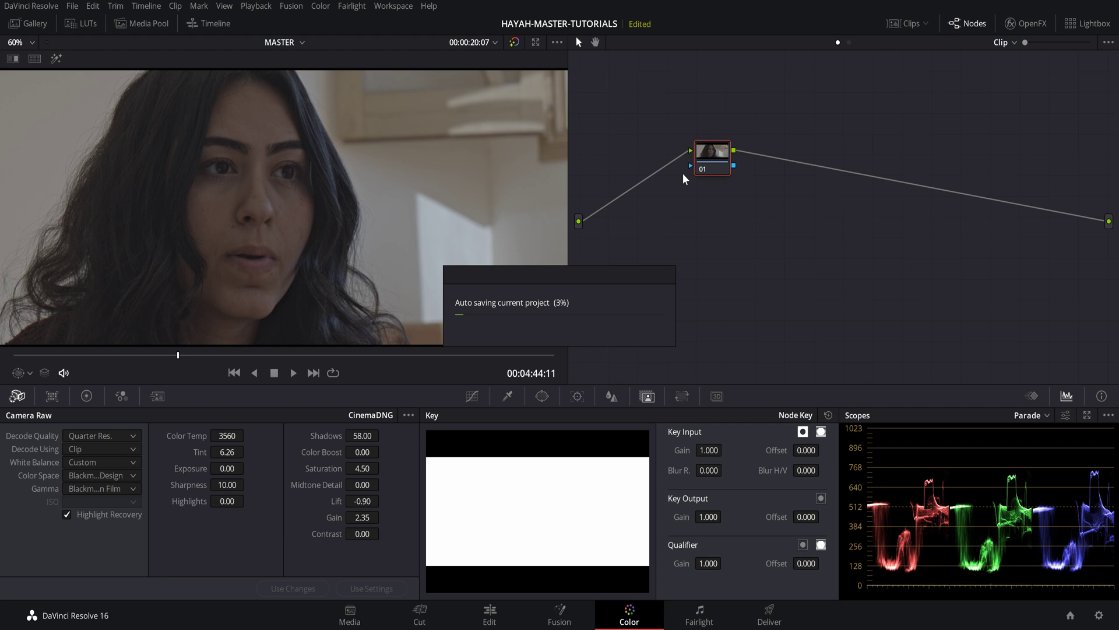
- Move the first node close to the graph's source input and label it Noise
{"action": "left_click_drag", "start_coordinate": [722, 159], "coordinate": [656, 150]}
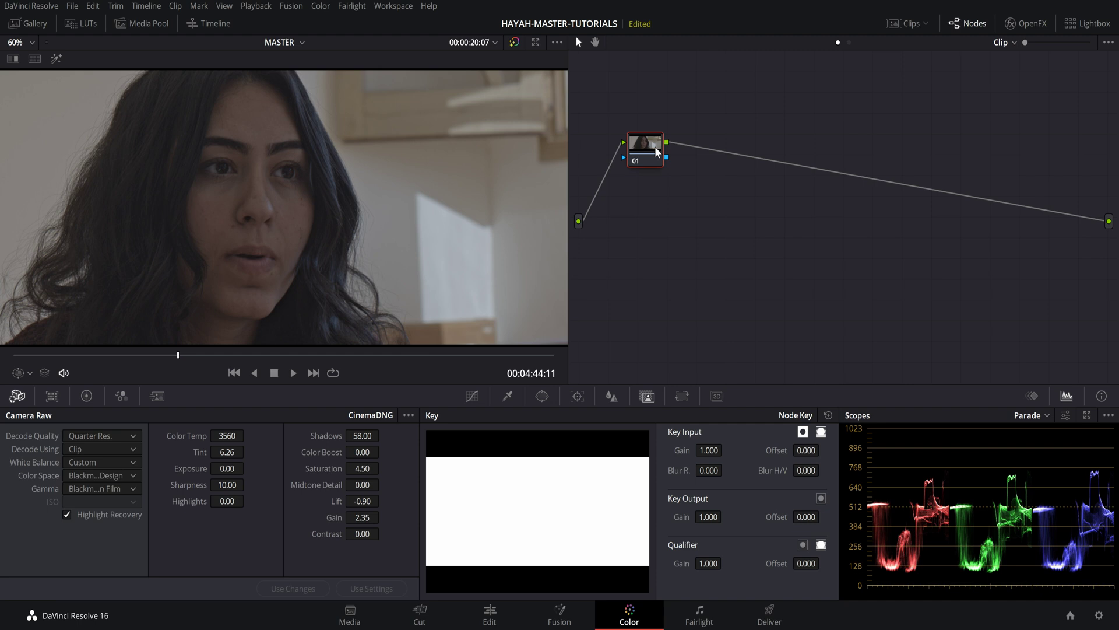
{"action": "left_click_drag", "start_coordinate": [656, 146], "coordinate": [642, 165]}
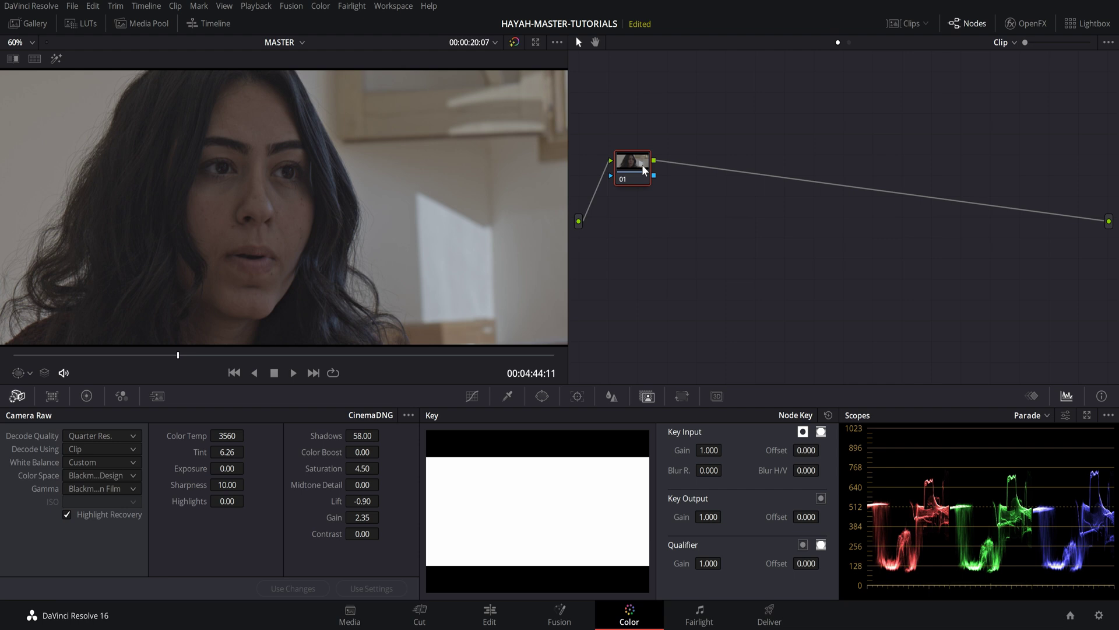
{"action": "left_click_drag", "start_coordinate": [639, 167], "coordinate": [633, 165]}
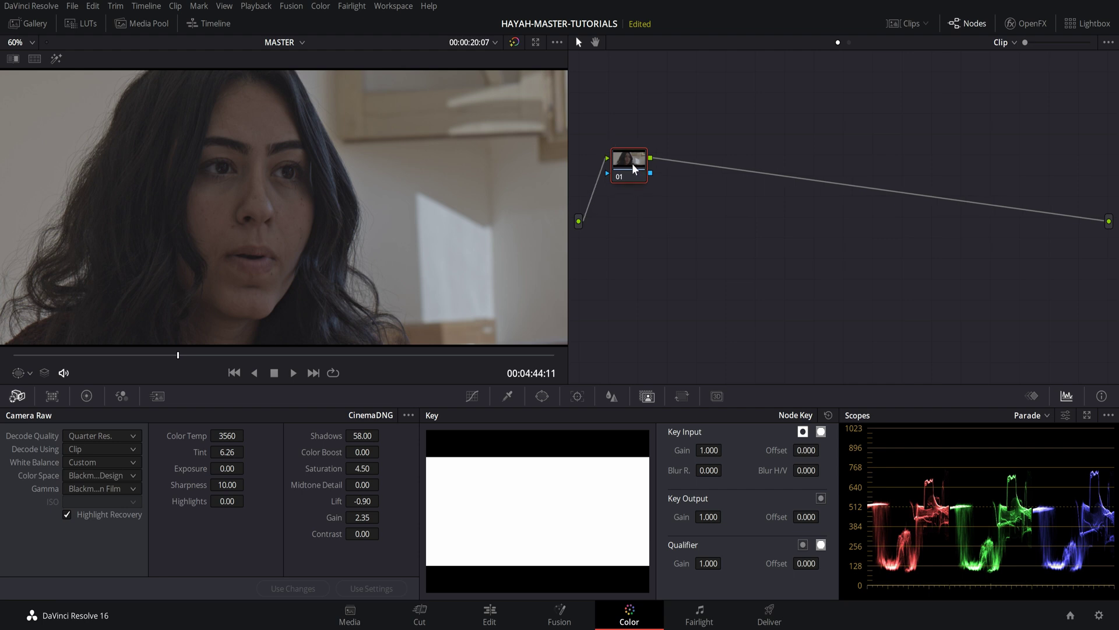
{"action": "type", "text": "Noise"}
{"action": "key", "text": "Return"}
- Add a serial node after Noise, place it near the graph's output and label it Sharpening
{"action": "key", "text": "alt+s"}
{"action": "left_click_drag", "start_coordinate": [682, 169], "coordinate": [1037, 180]}
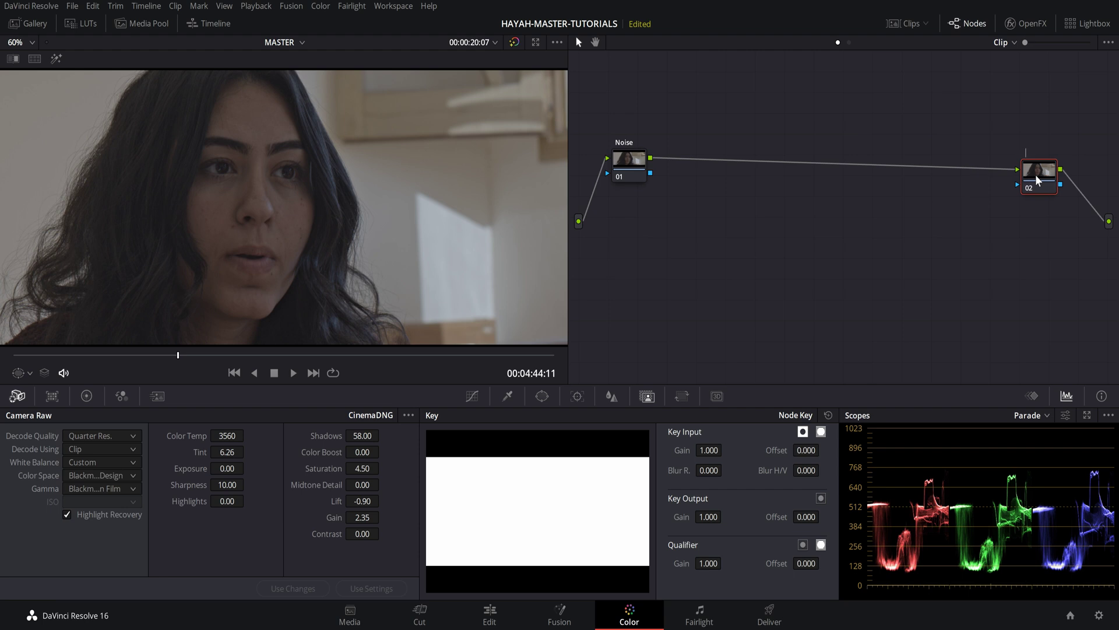
{"action": "type", "text": "Sharpening"}
{"action": "key", "text": "Return"}
- Space the Noise and Sharpening nodes further apart, roughly level at opposite ends of the node graph
{"action": "left_click_drag", "start_coordinate": [647, 171], "coordinate": [626, 163]}
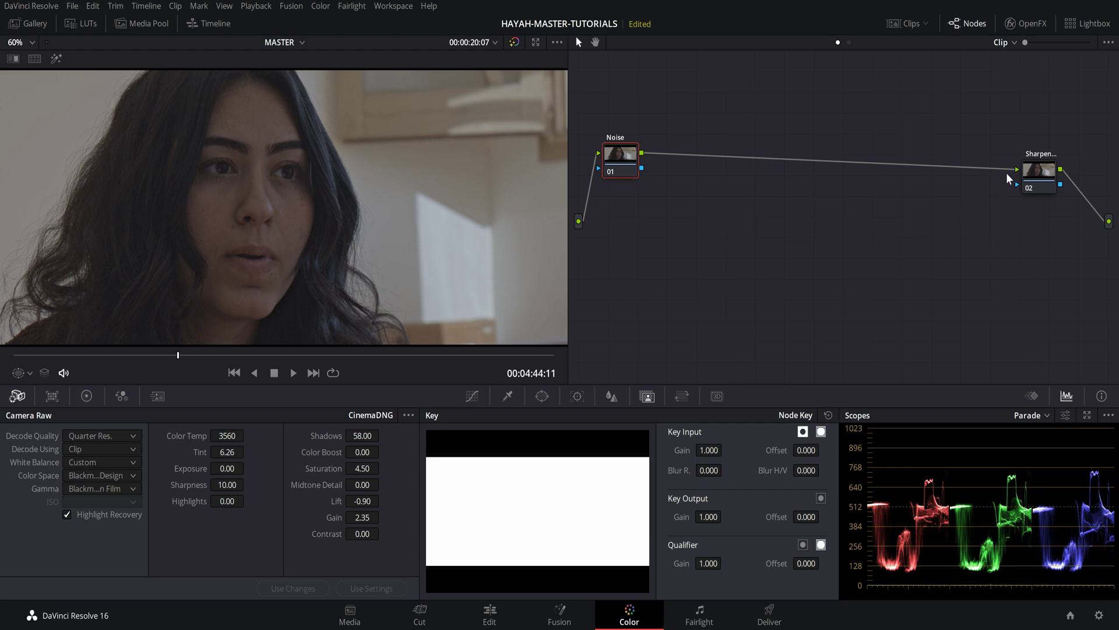
{"action": "left_click_drag", "start_coordinate": [1043, 174], "coordinate": [1065, 160]}
{"action": "left_click_drag", "start_coordinate": [617, 153], "coordinate": [615, 155]}
{"action": "left_click_drag", "start_coordinate": [1068, 166], "coordinate": [1068, 168]}
- Add a serial node after Noise and label it Tonal
{"action": "left_click", "coordinate": [626, 162]}
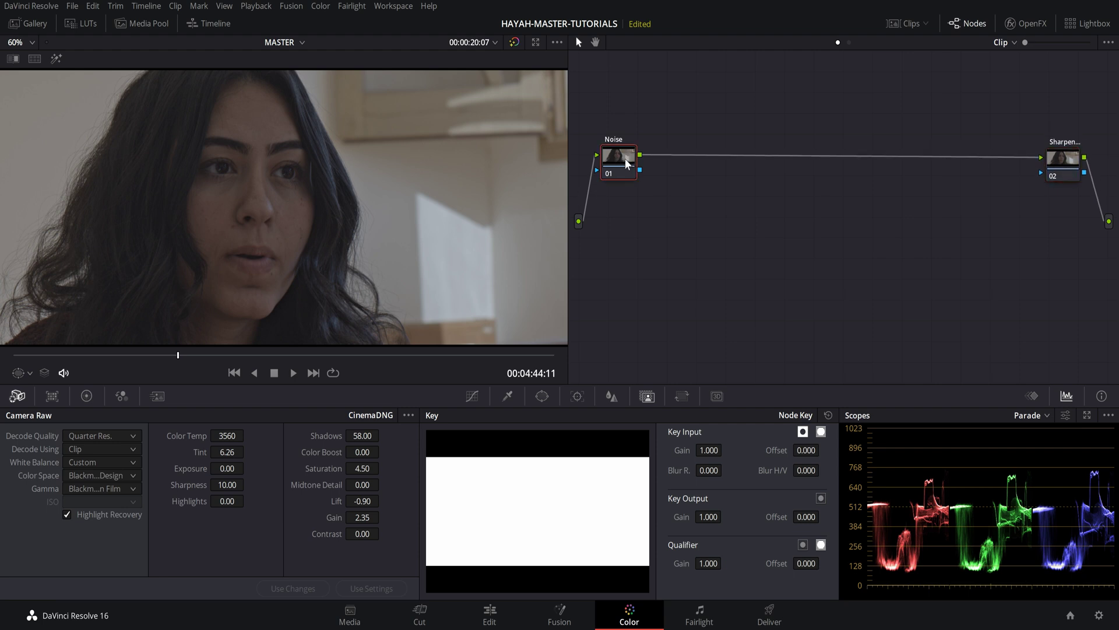
{"action": "left_click_drag", "start_coordinate": [625, 162], "coordinate": [620, 154]}
{"action": "key", "text": "alt+s"}
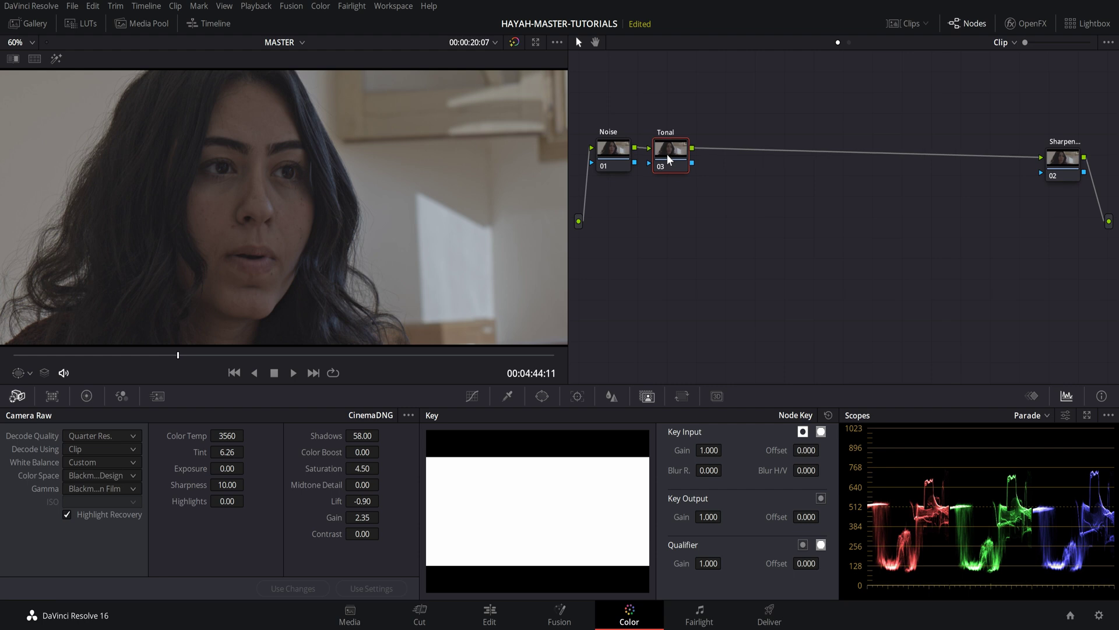
- Add a serial node labelled Color after Tonal and line up the first three nodes in a compact row
{"action": "key", "text": "alt+s"}
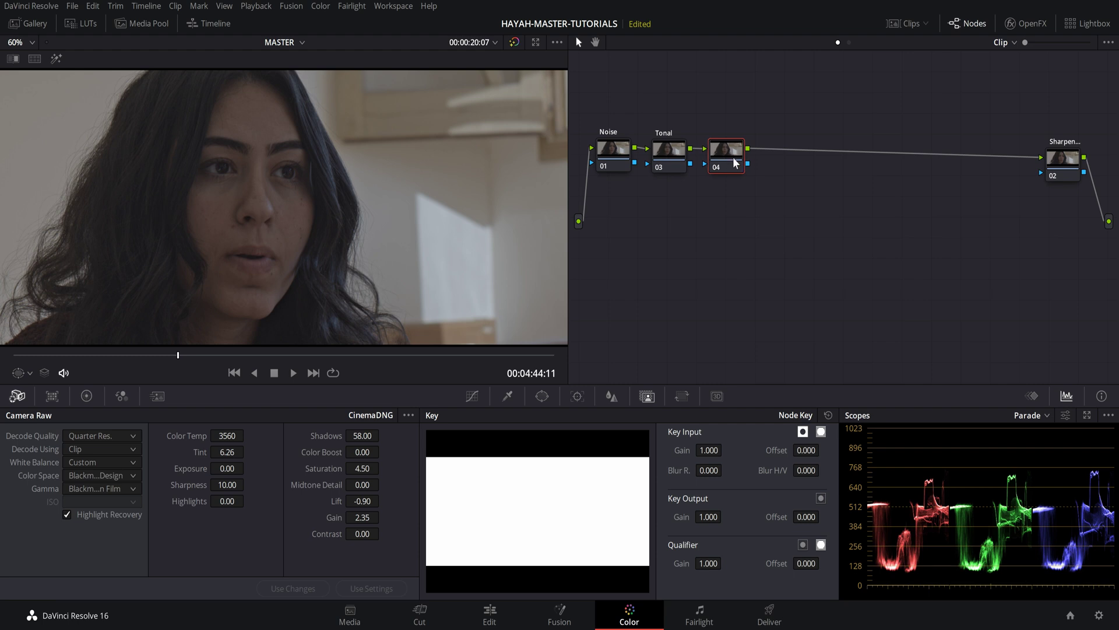
{"action": "type", "text": "Color"}
{"action": "key", "text": "Return"}
{"action": "left_click_drag", "start_coordinate": [733, 160], "coordinate": [616, 161]}
{"action": "left_click", "coordinate": [665, 157]}
{"action": "left_click_drag", "start_coordinate": [719, 148], "coordinate": [714, 148]}
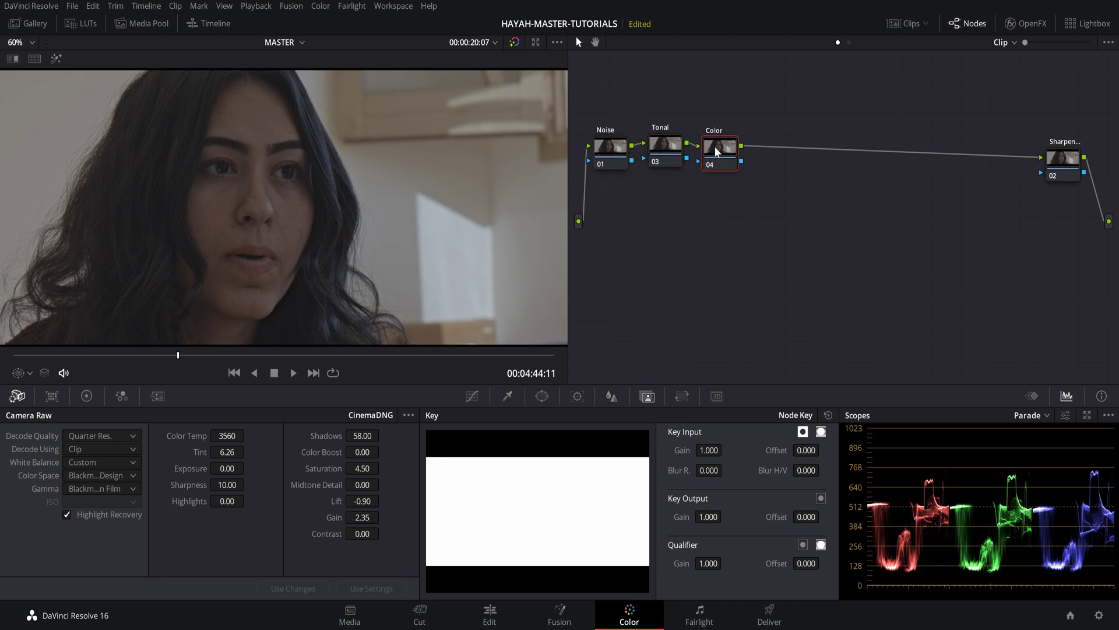
- Add a serial node labelled Contrast after Color, with a parallel node labelled Lift below it
{"action": "key", "text": "alt+s"}
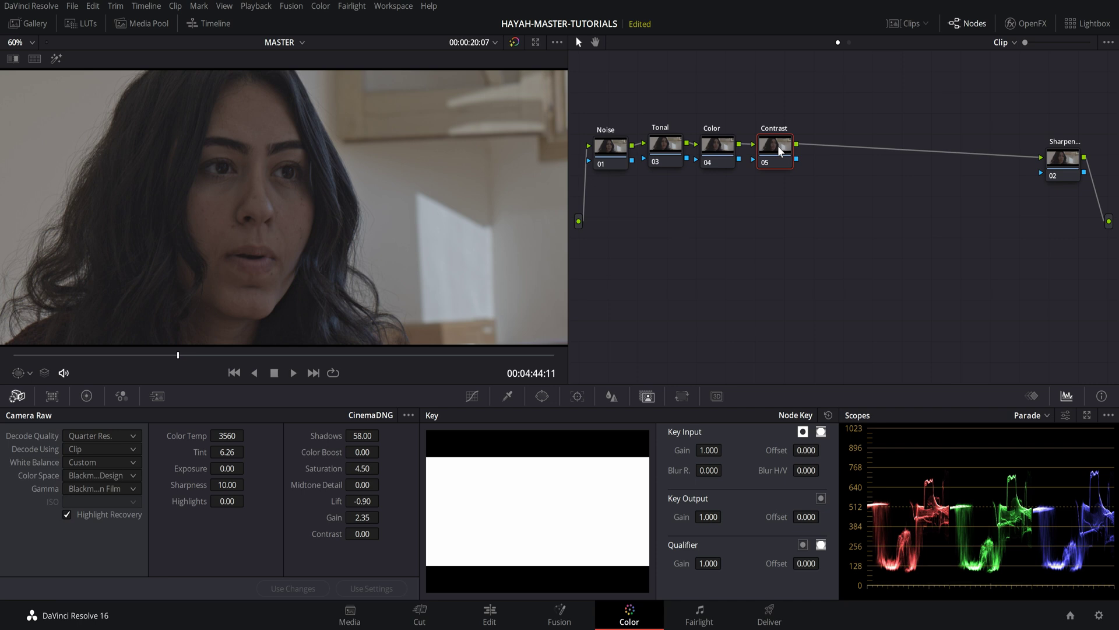
{"action": "right_click", "coordinate": [777, 146]}
{"action": "mouse_move", "coordinate": [827, 212]}
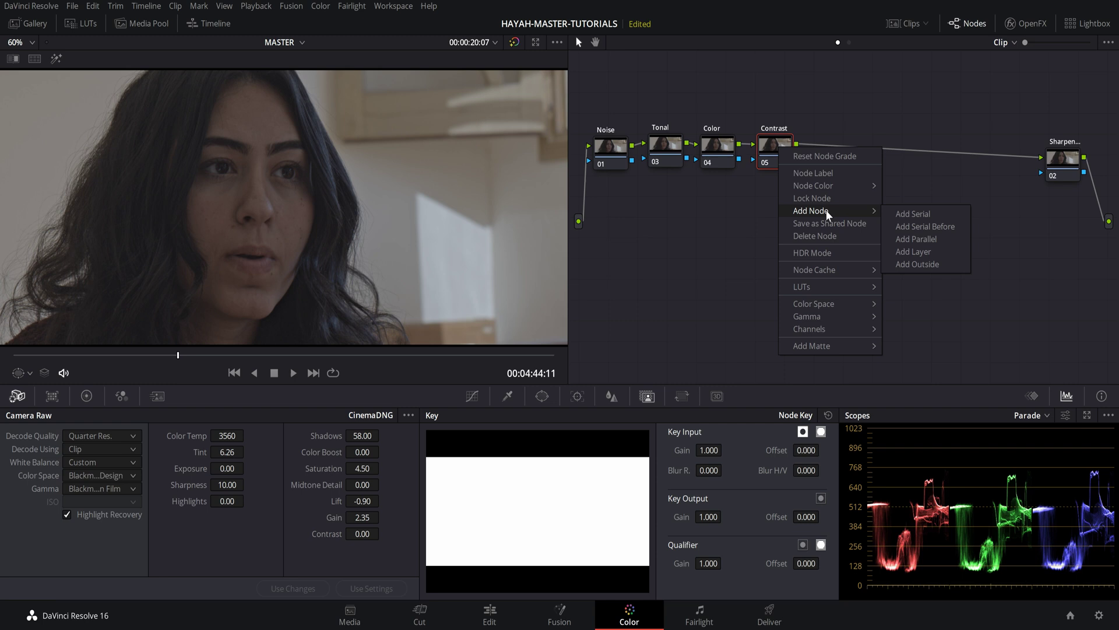
{"action": "left_click", "coordinate": [918, 239]}
{"action": "mouse_move", "coordinate": [785, 149]}
{"action": "left_mouse_down"}
{"action": "mouse_move", "coordinate": [775, 108]}
{"action": "mouse_move", "coordinate": [778, 133]}
{"action": "left_mouse_up"}
{"action": "left_click_drag", "start_coordinate": [780, 190], "coordinate": [777, 161]}
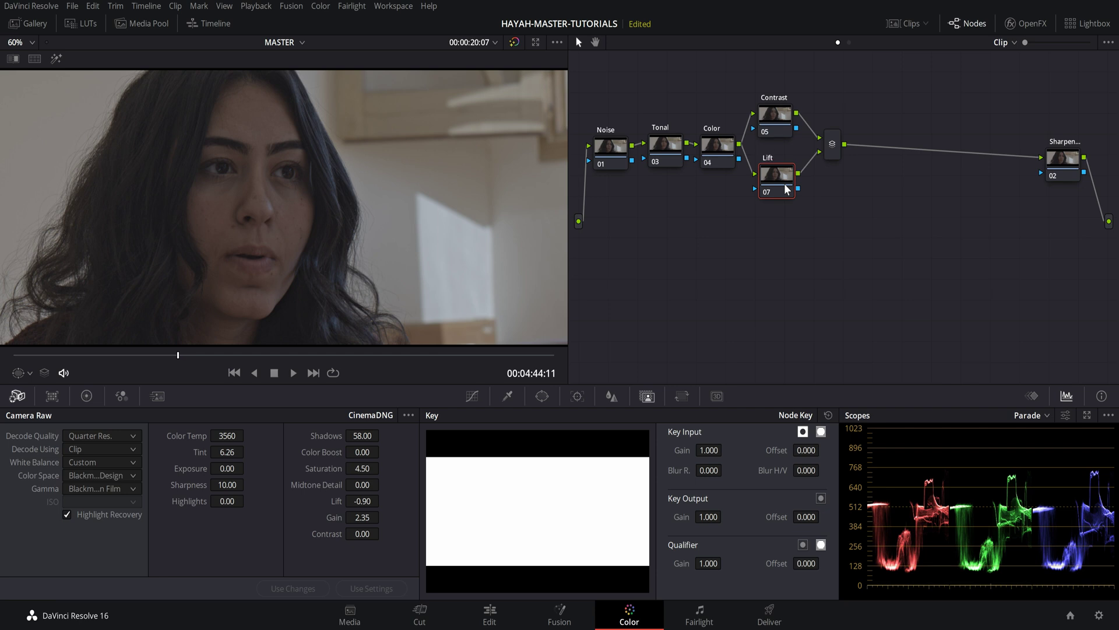
- Add a serial node labelled Lights after the Contrast and Lift mixer, with a parallel node placed below it
{"action": "left_click_drag", "start_coordinate": [827, 156], "coordinate": [821, 153]}
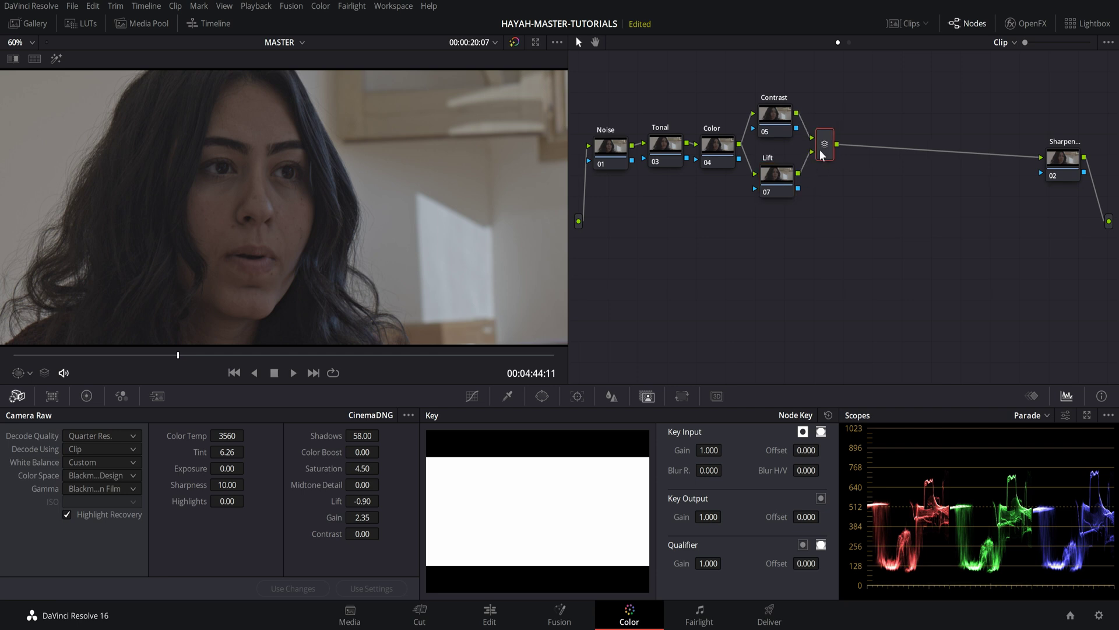
{"action": "key", "text": "alt+s"}
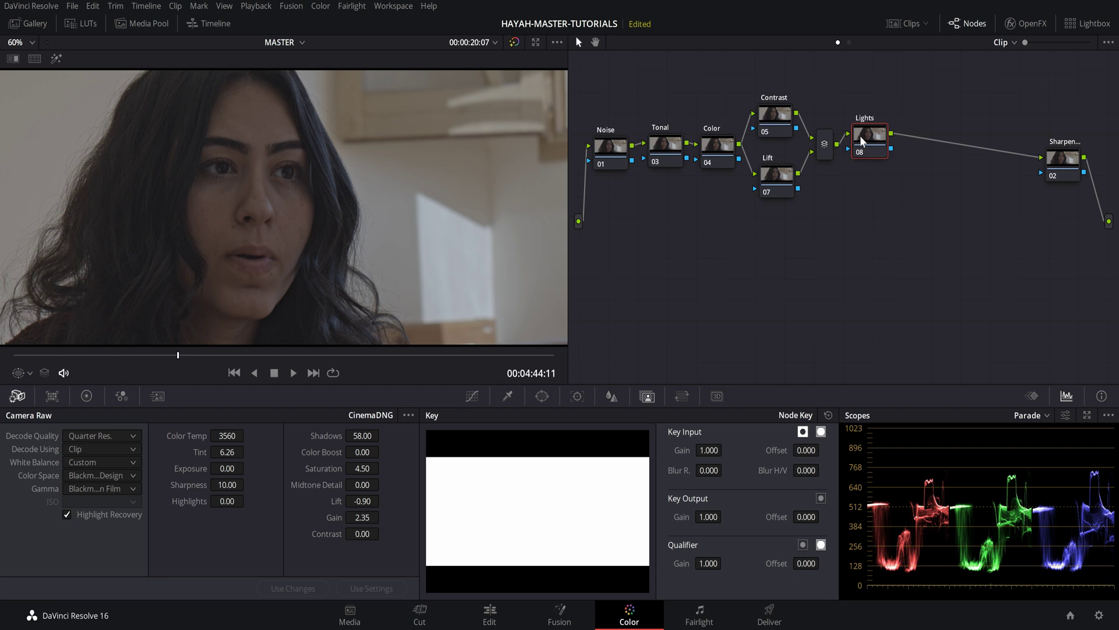
{"action": "right_click", "coordinate": [860, 135]}
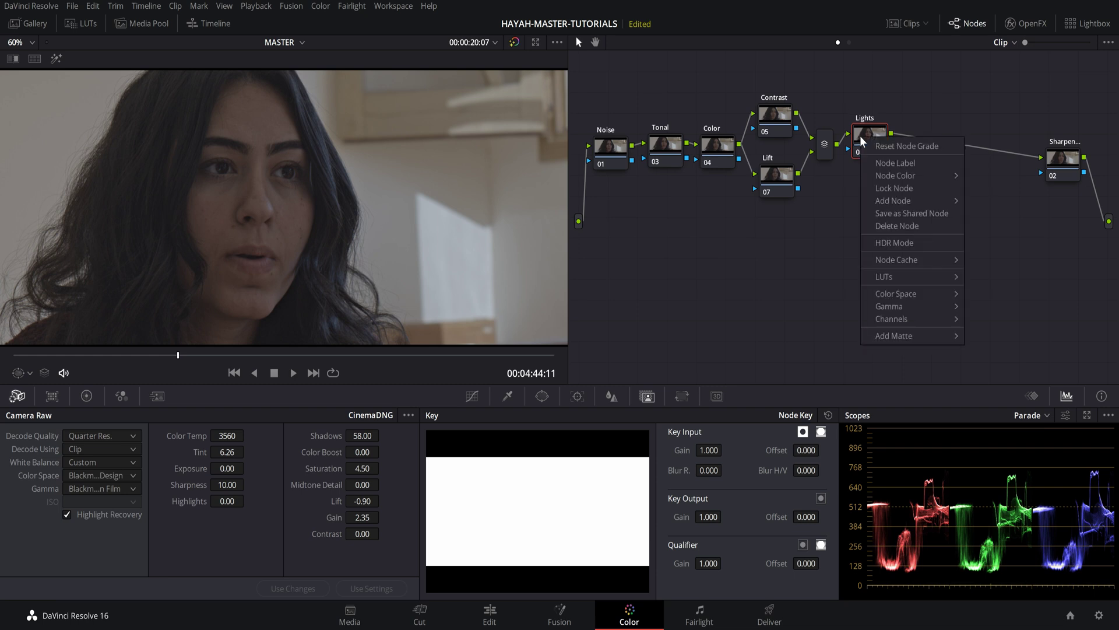
{"action": "mouse_move", "coordinate": [905, 174]}
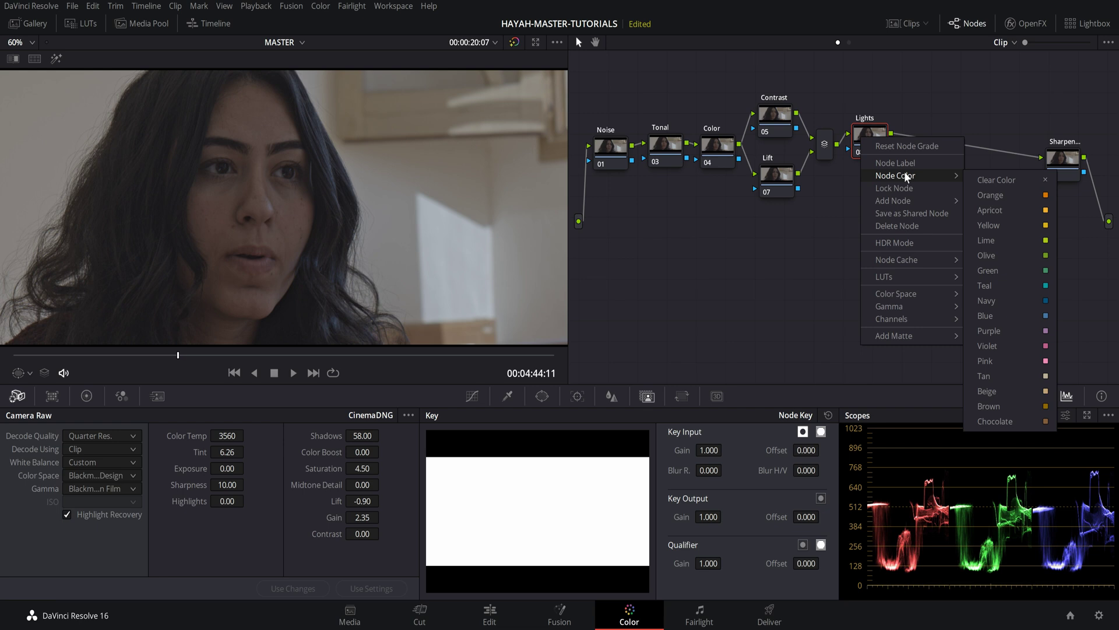
{"action": "mouse_move", "coordinate": [909, 204]}
{"action": "left_click", "coordinate": [1022, 231]}
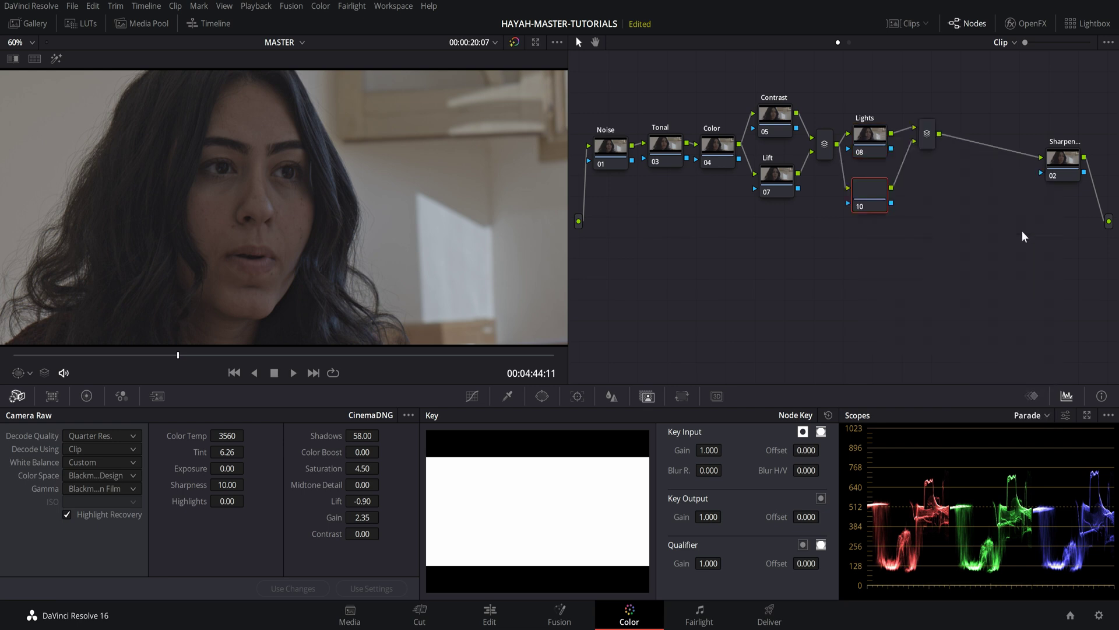
{"action": "left_click_drag", "start_coordinate": [869, 184], "coordinate": [871, 176]}
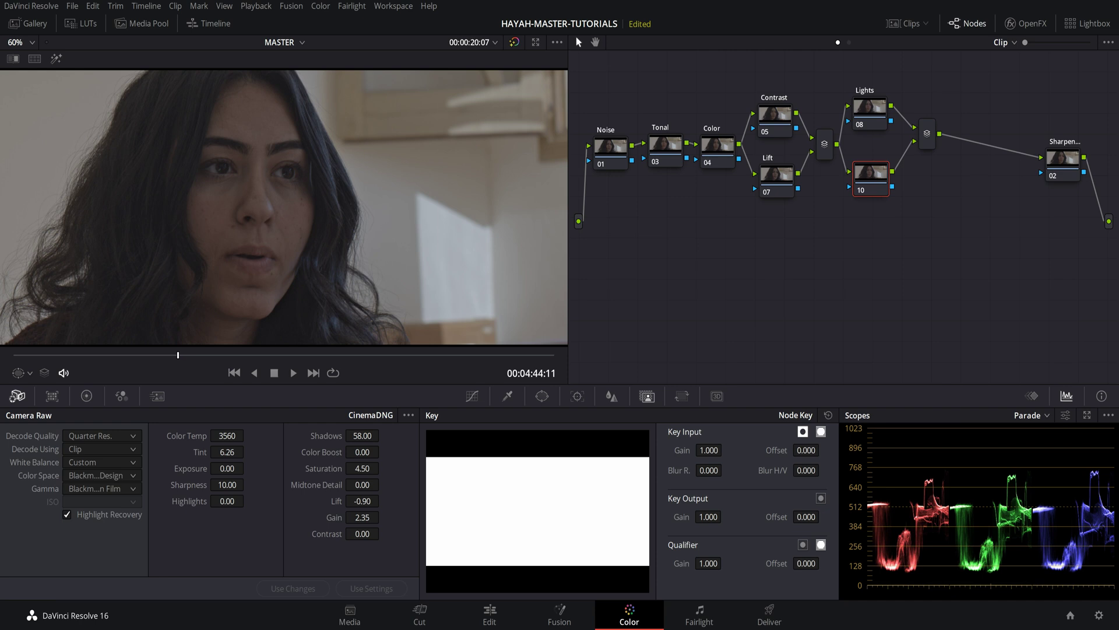
- Label the parallel node below Lights as Eyes, and add a third parallel node labelled Window below it
{"action": "type", "text": "Eyes"}
{"action": "key", "text": "Return"}
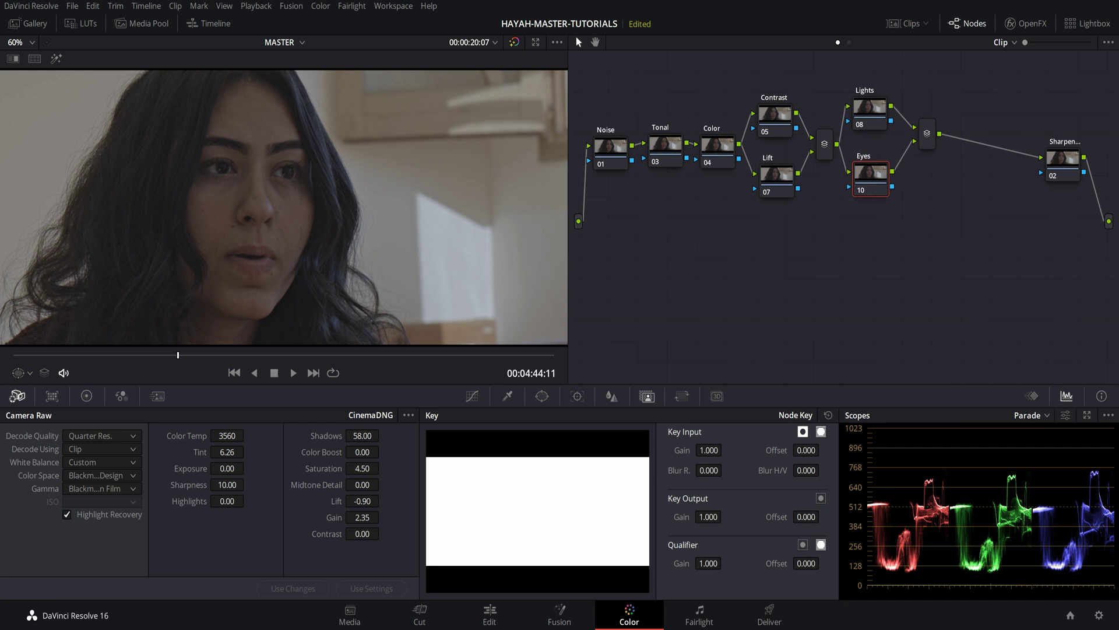
{"action": "right_click", "coordinate": [871, 181]}
{"action": "mouse_move", "coordinate": [924, 241]}
{"action": "left_click", "coordinate": [1012, 269]}
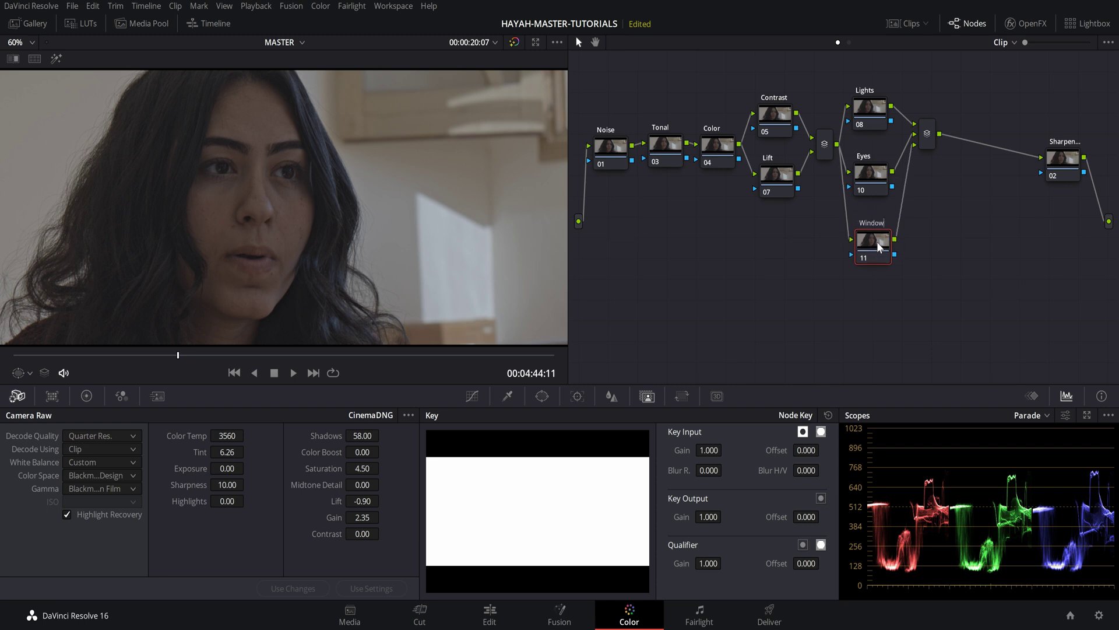
- Add a serial node labelled Effects after the Lights, Eyes and Window mixer, and position it just before the Sharpening node
{"action": "left_click", "coordinate": [921, 140]}
{"action": "key", "text": "alt+s"}
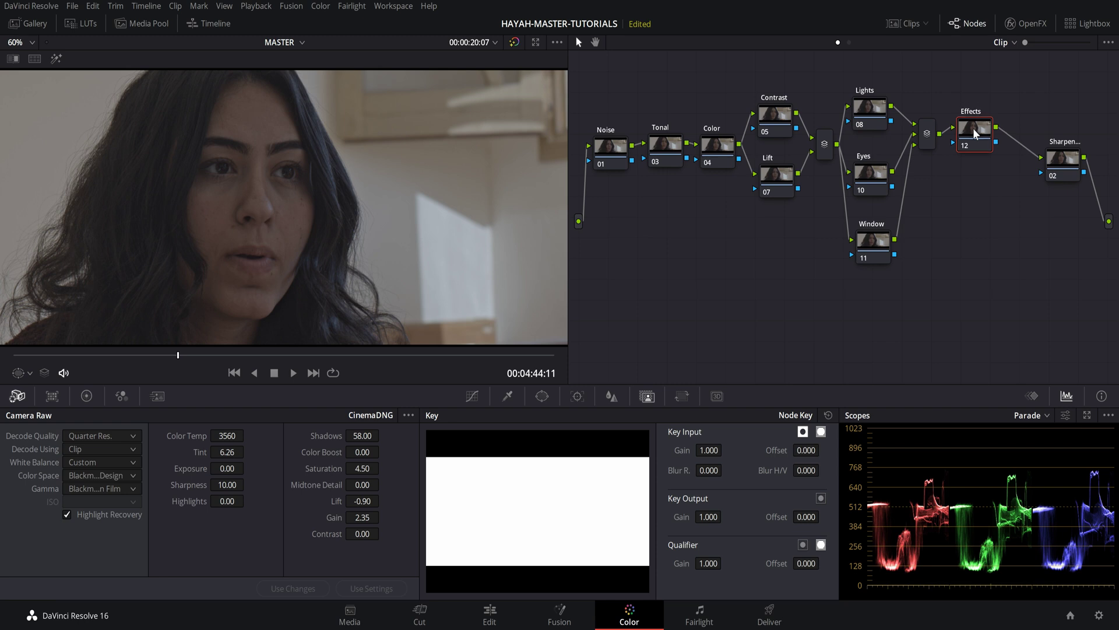
{"action": "left_click_drag", "start_coordinate": [974, 128], "coordinate": [993, 128]}
{"action": "left_click_drag", "start_coordinate": [1063, 156], "coordinate": [1062, 146]}
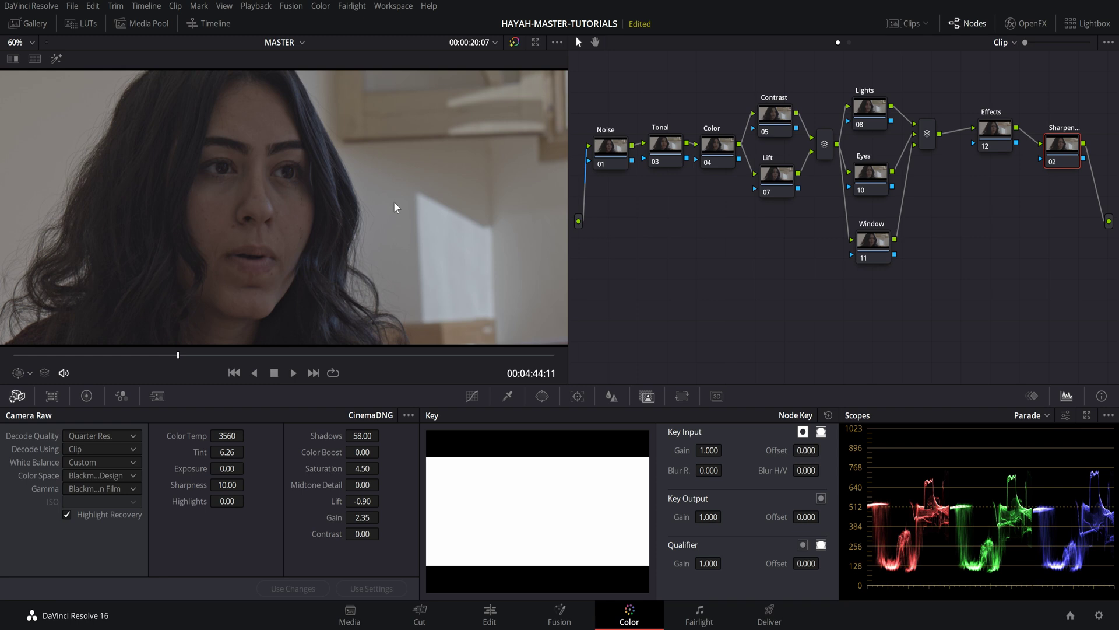
- Move the Noise and Tonal nodes slightly up so they sit level with each other in the graph
{"action": "left_click_drag", "start_coordinate": [606, 162], "coordinate": [602, 141]}
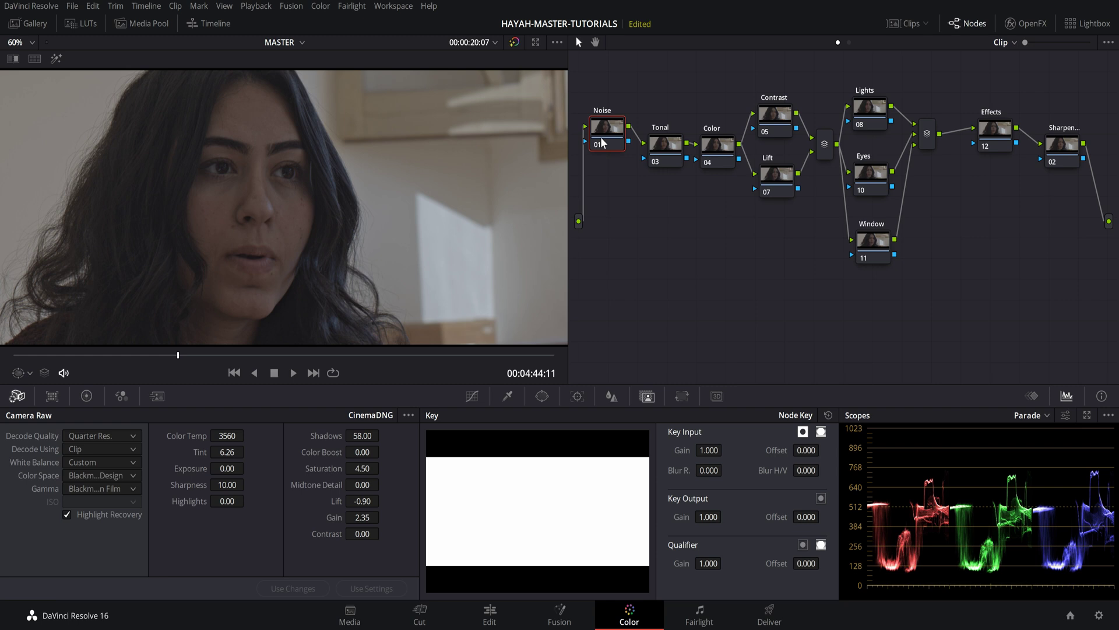
{"action": "left_click_drag", "start_coordinate": [676, 148], "coordinate": [675, 139]}
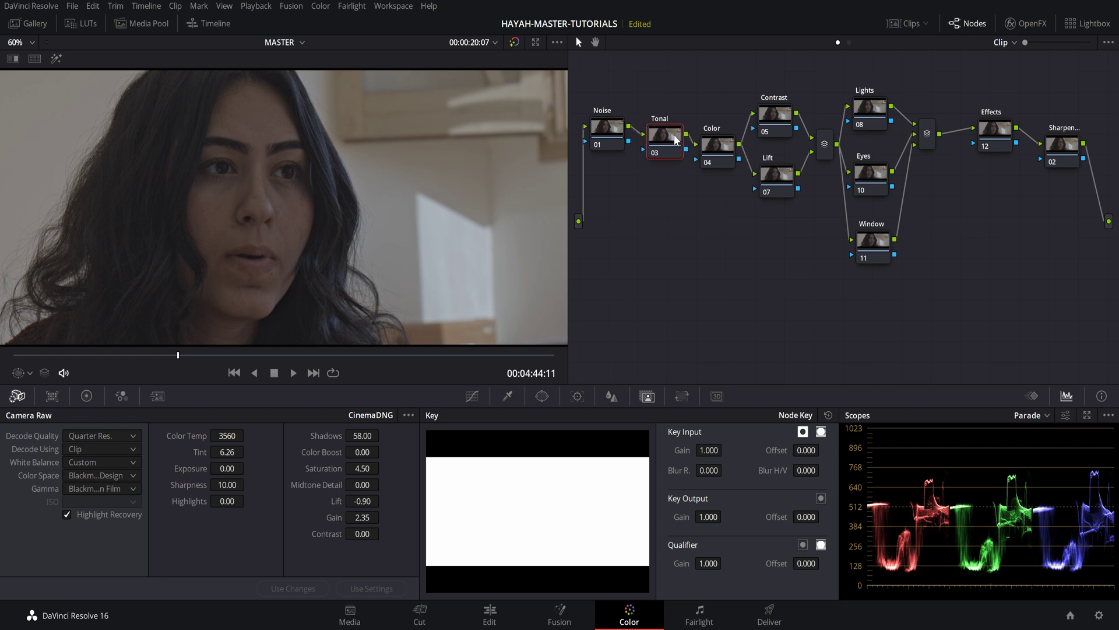
{"action": "left_click_drag", "start_coordinate": [675, 139], "coordinate": [673, 134]}
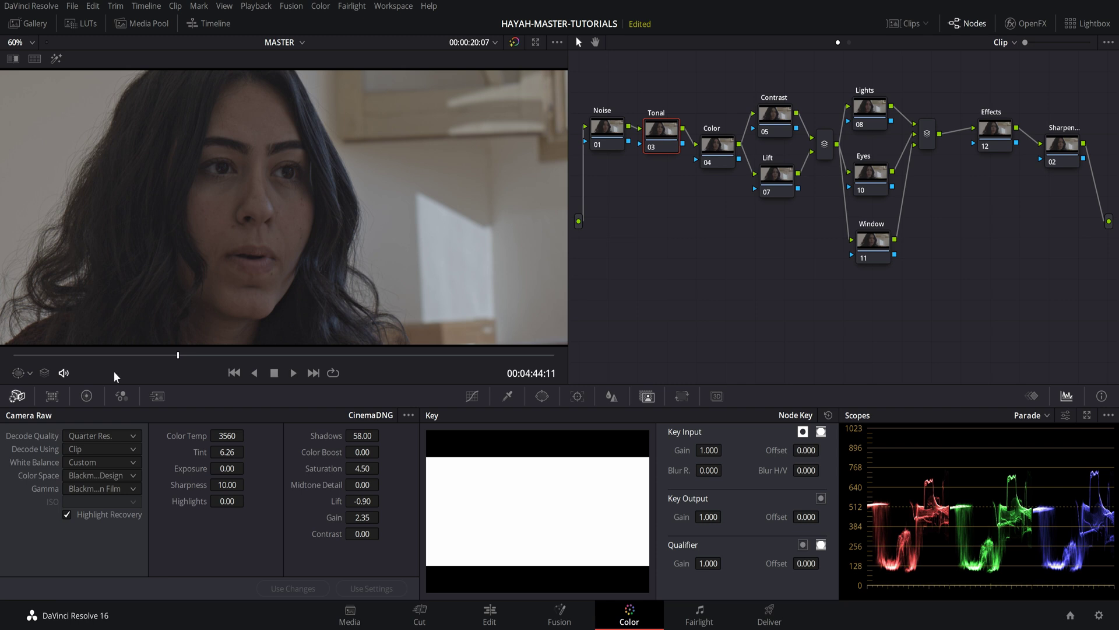
- Scrub through the clip to check the shot and stop the playhead at 00:04:45:02
{"action": "left_click_drag", "start_coordinate": [127, 354], "coordinate": [91, 358]}
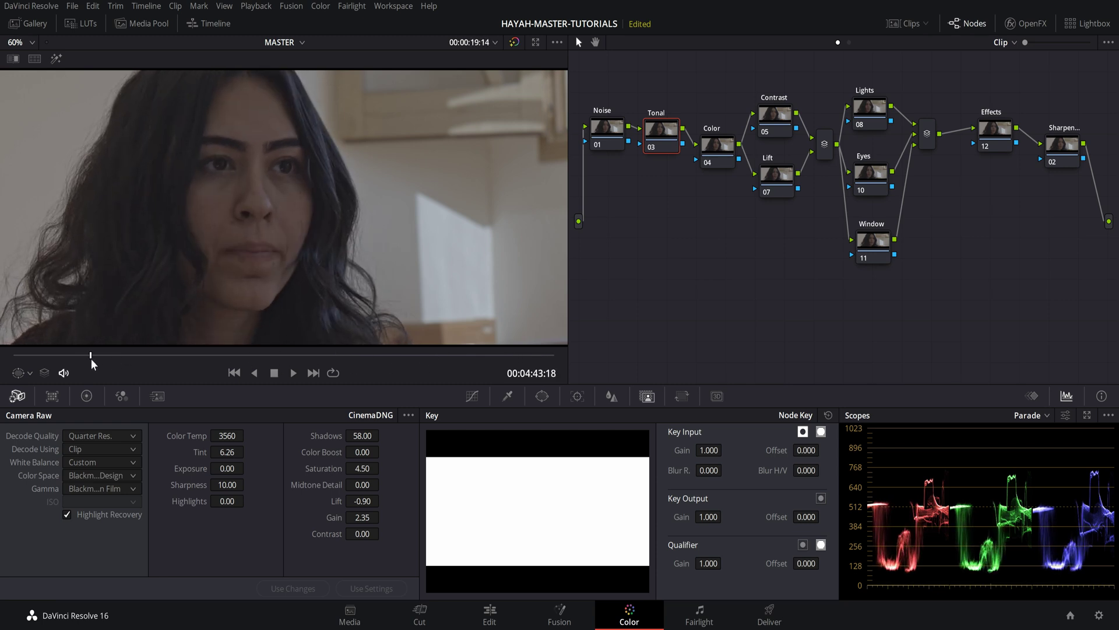
{"action": "left_click_drag", "start_coordinate": [291, 341], "coordinate": [376, 339]}
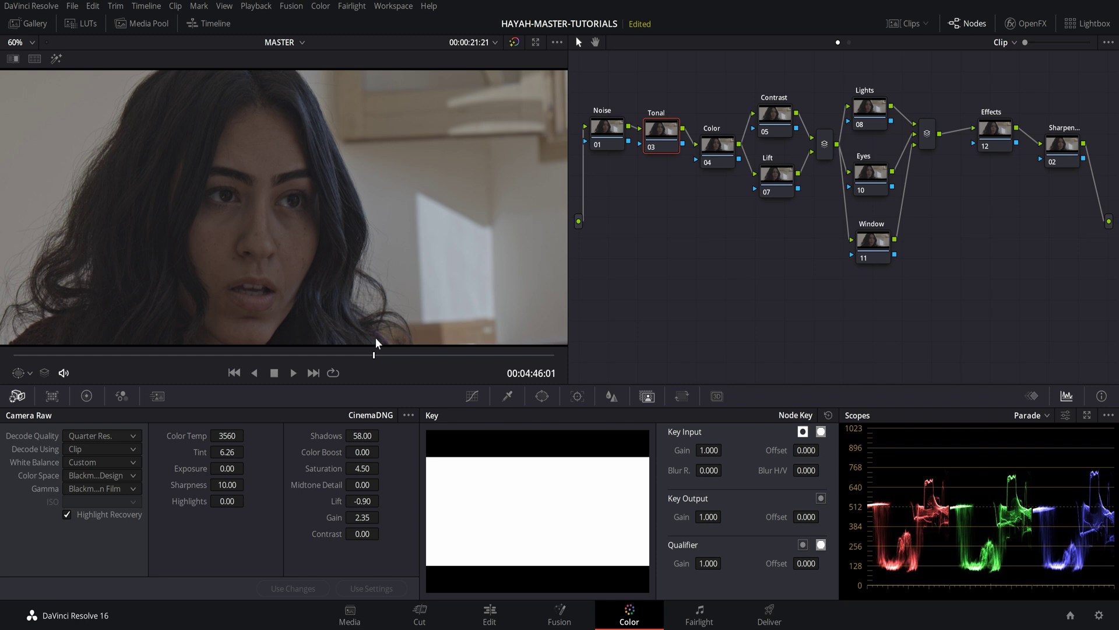
{"action": "left_click_drag", "start_coordinate": [374, 357], "coordinate": [255, 367]}
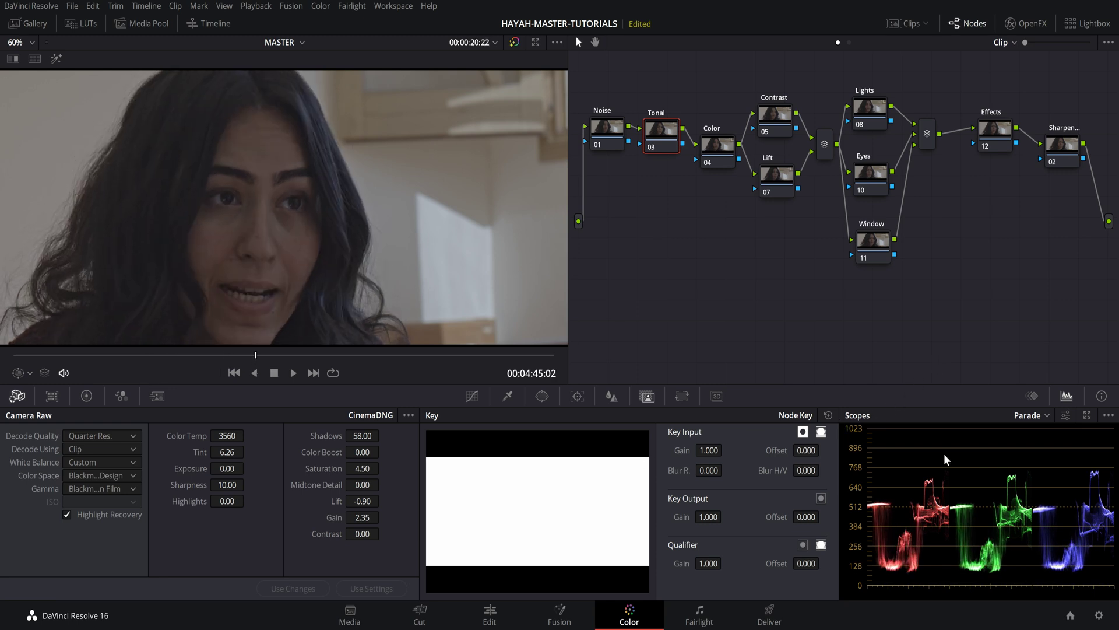
- Review the clip in the Parade, Waveform, Vectorscope, Histogram and CIE Chromaticity scopes, and return to Parade
{"action": "left_click", "coordinate": [1044, 415]}
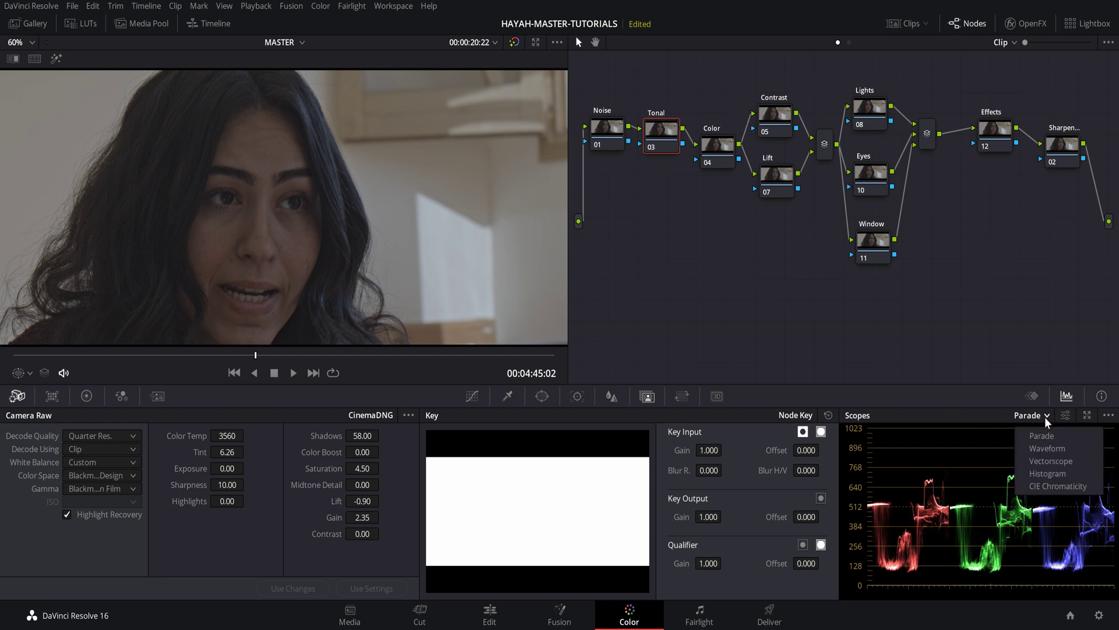
{"action": "left_click", "coordinate": [1047, 435]}
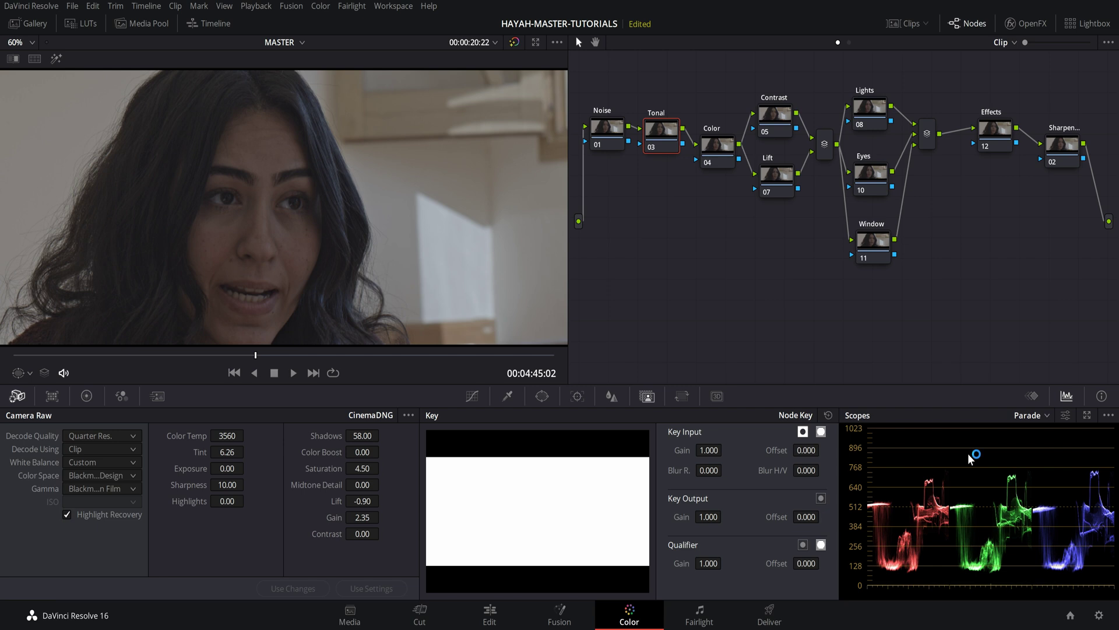
{"action": "left_click", "coordinate": [1028, 417]}
{"action": "left_click", "coordinate": [1036, 446]}
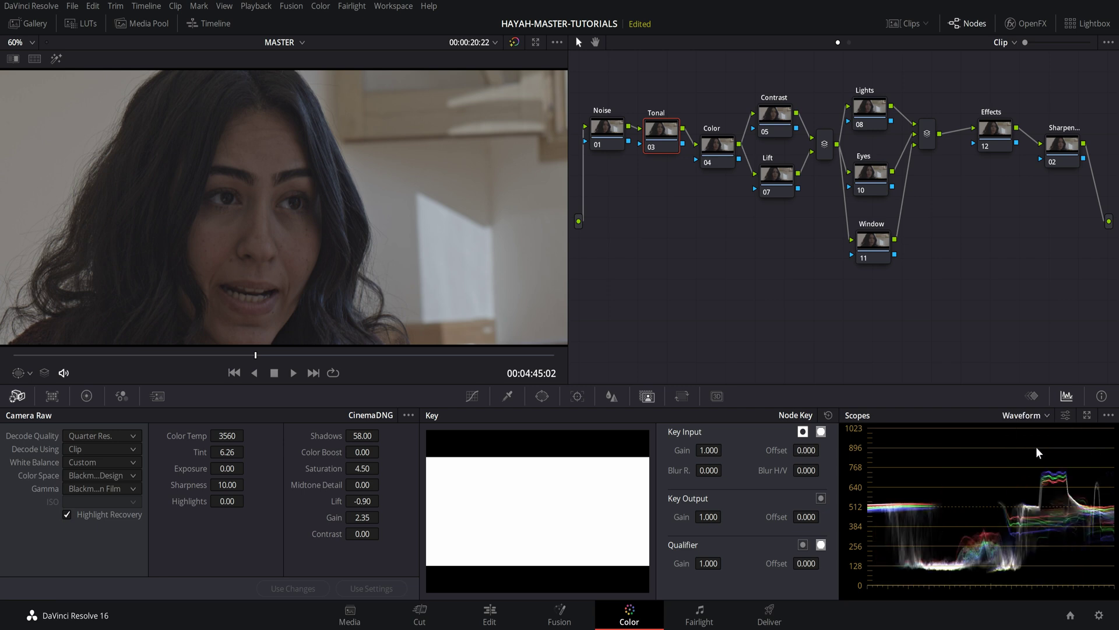
{"action": "left_click", "coordinate": [1034, 418]}
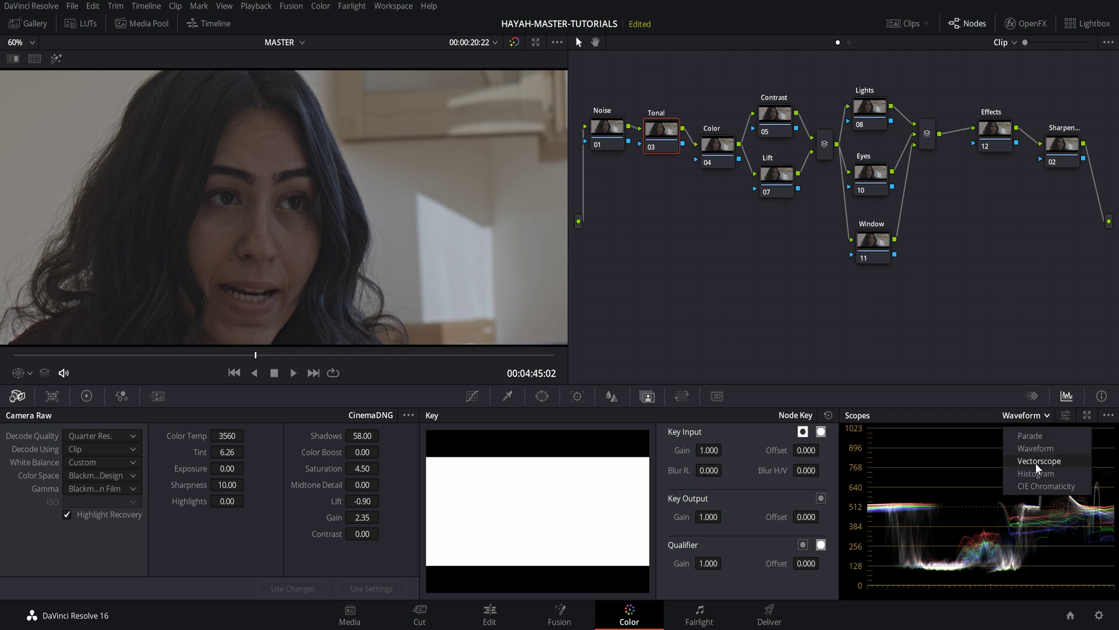
{"action": "left_click", "coordinate": [1036, 463]}
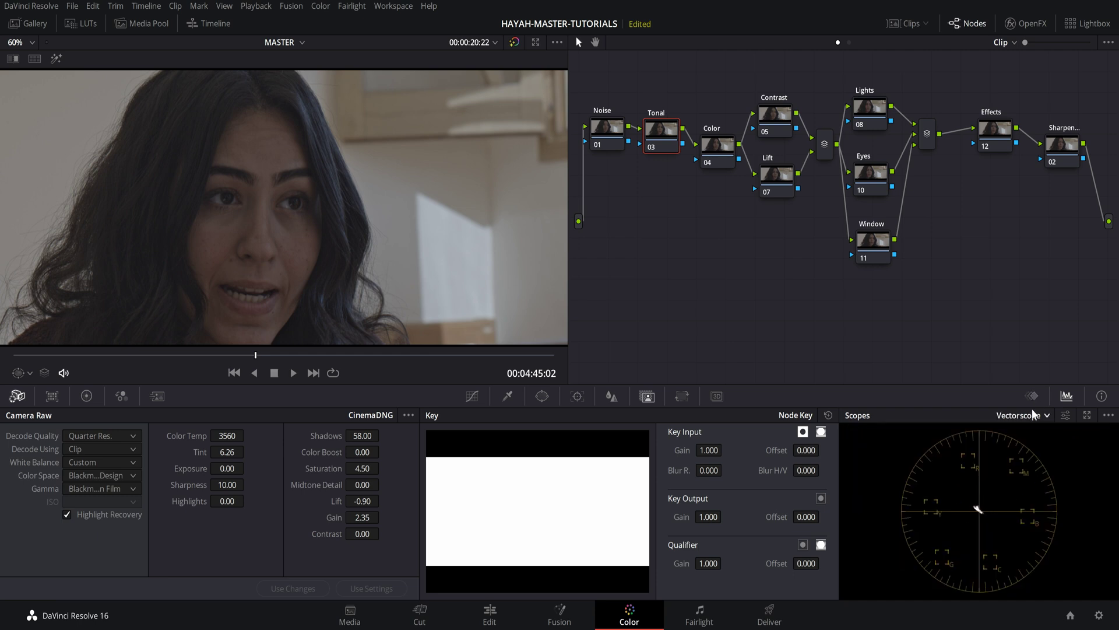
{"action": "left_click", "coordinate": [1032, 415]}
{"action": "left_click", "coordinate": [1034, 474]}
{"action": "left_click", "coordinate": [1030, 412]}
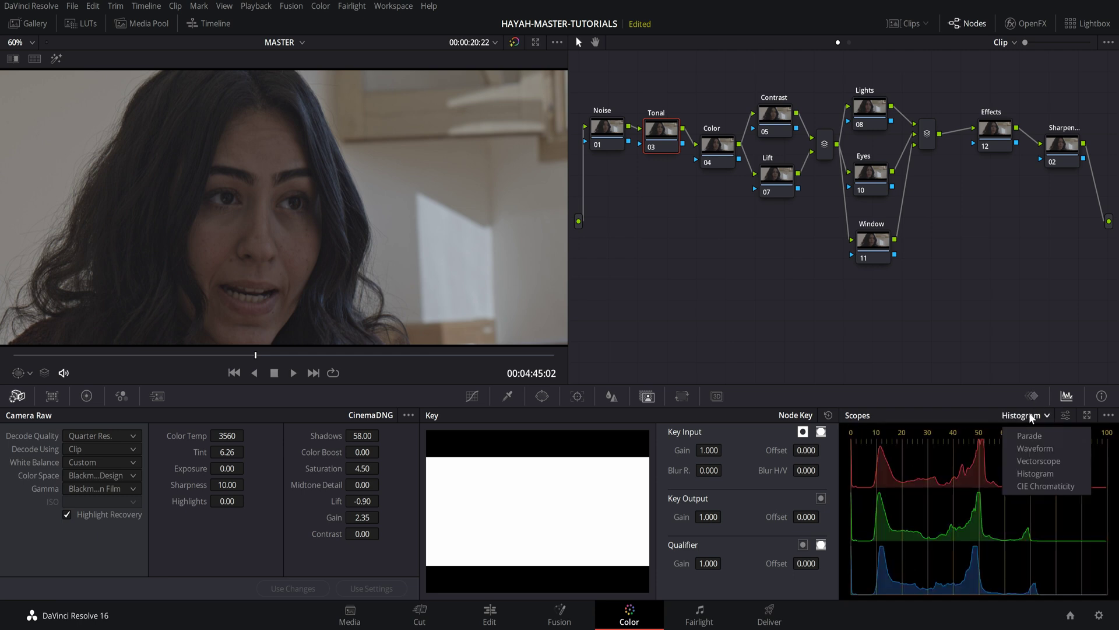
{"action": "left_click", "coordinate": [1037, 482]}
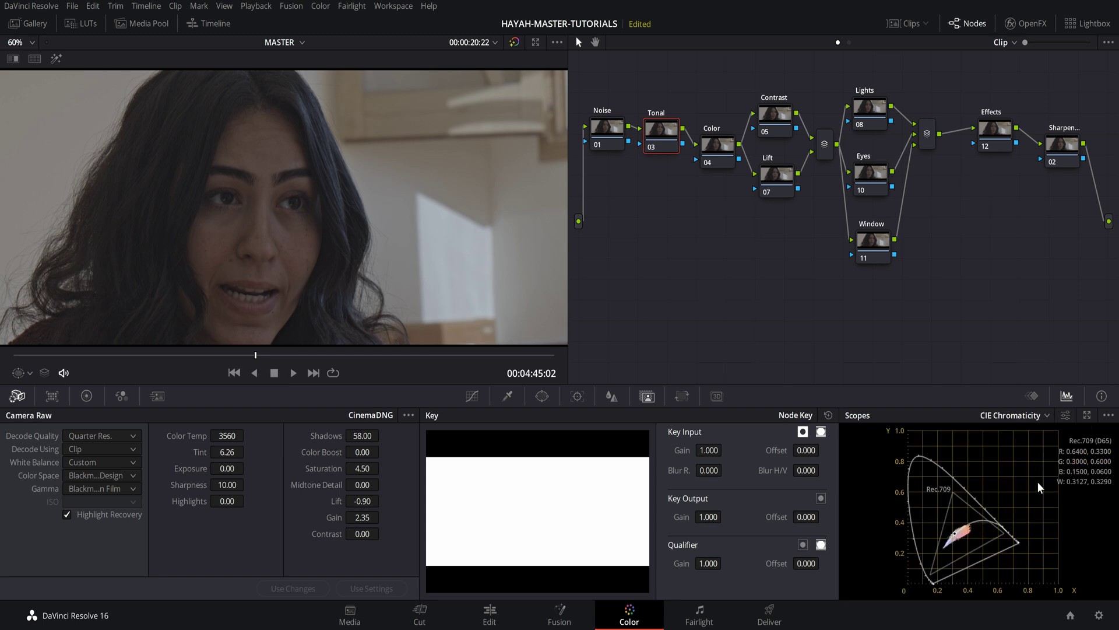
{"action": "left_click", "coordinate": [1033, 416]}
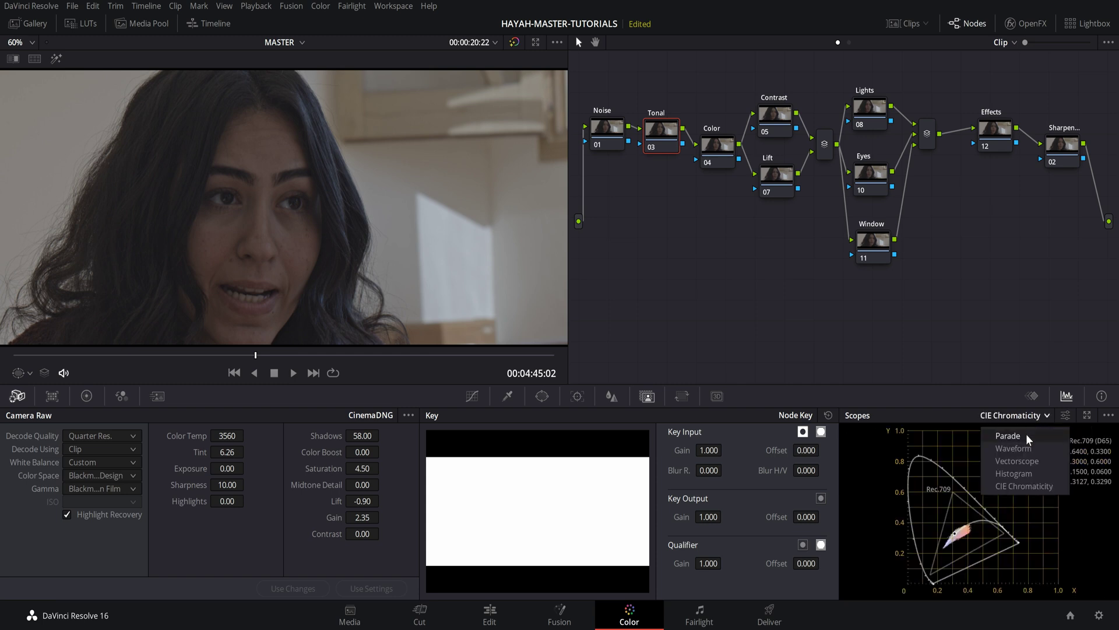
{"action": "left_click", "coordinate": [1027, 438]}
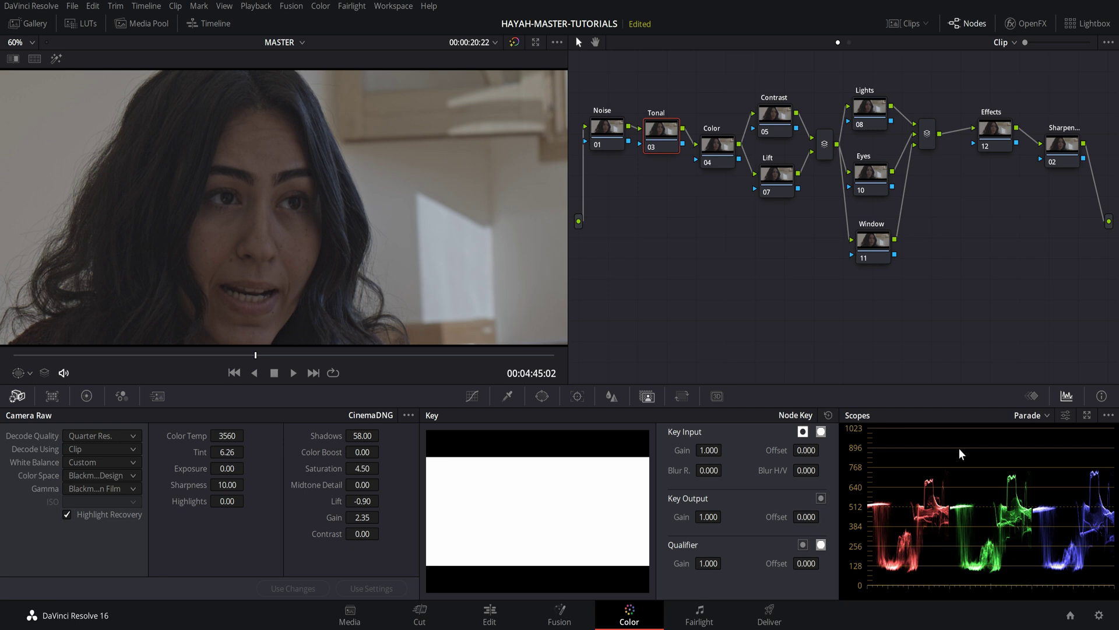
- Show the primaries wheels and custom curves for the Tonal node and raise its Gain to 1.55
{"action": "left_click", "coordinate": [92, 395]}
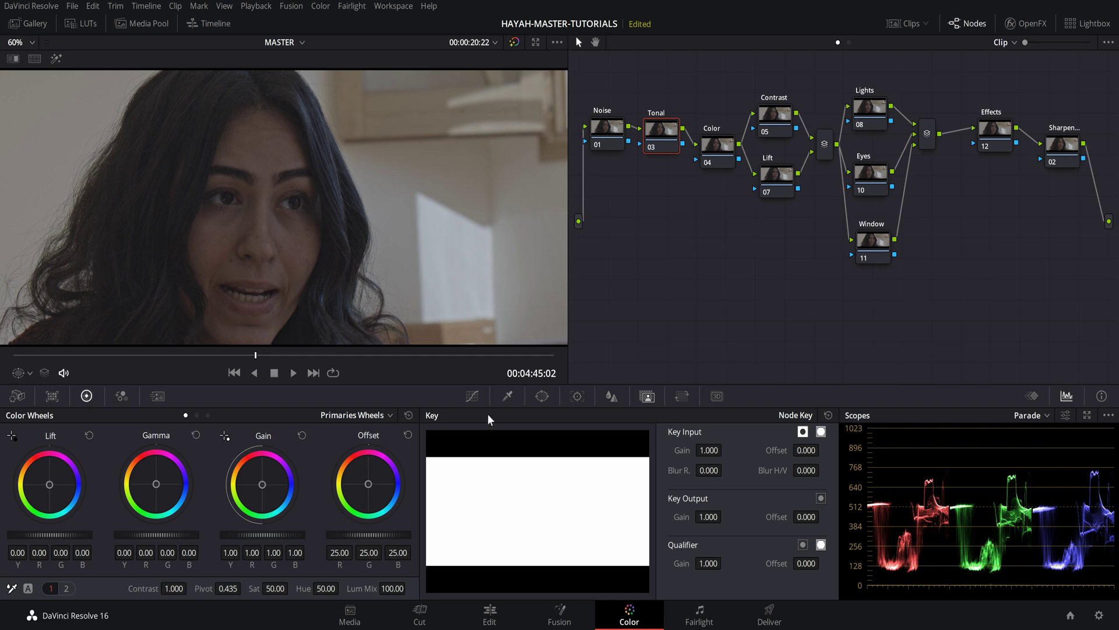
{"action": "left_click", "coordinate": [473, 396]}
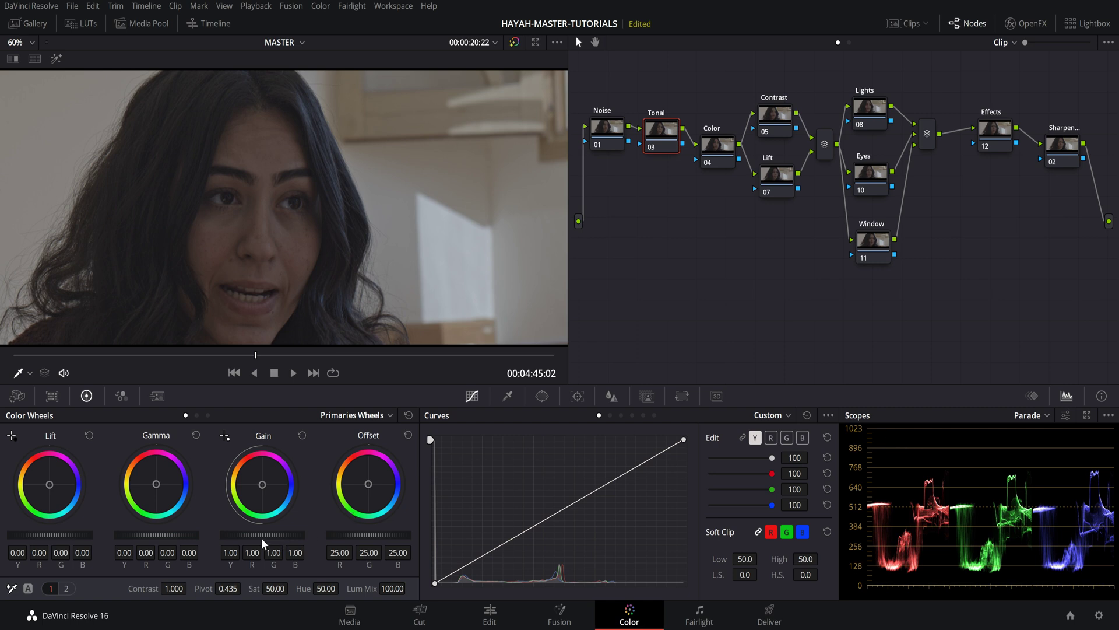
{"action": "left_click_drag", "start_coordinate": [260, 534], "coordinate": [311, 533]}
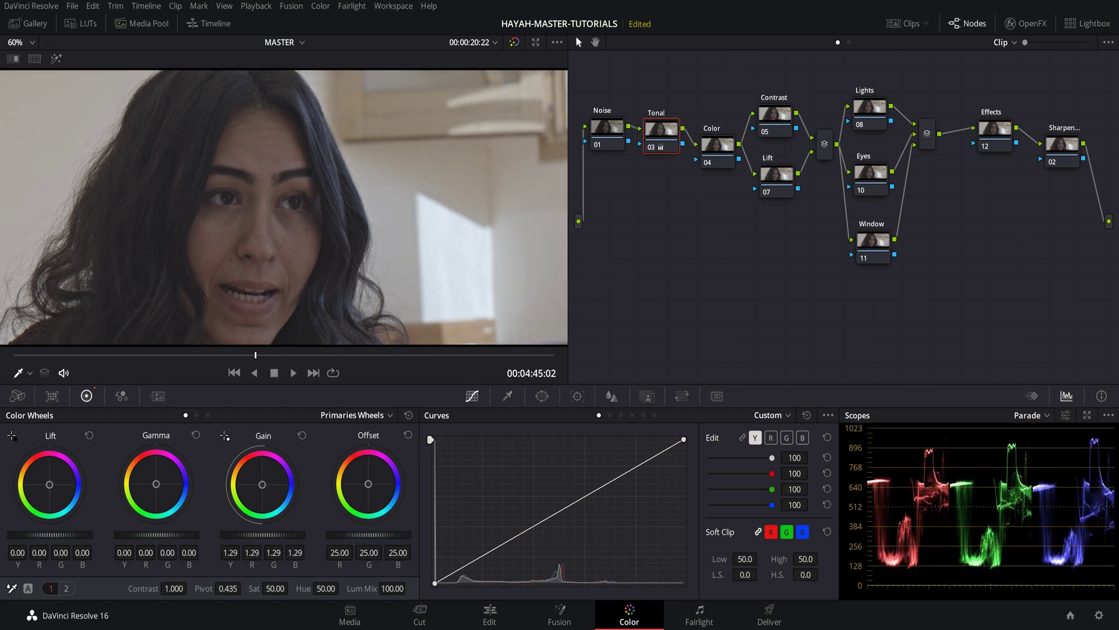
{"action": "mouse_move", "coordinate": [311, 534]}
{"action": "left_mouse_down"}
{"action": "mouse_move", "coordinate": [335, 533]}
{"action": "mouse_move", "coordinate": [293, 541]}
{"action": "left_mouse_up"}
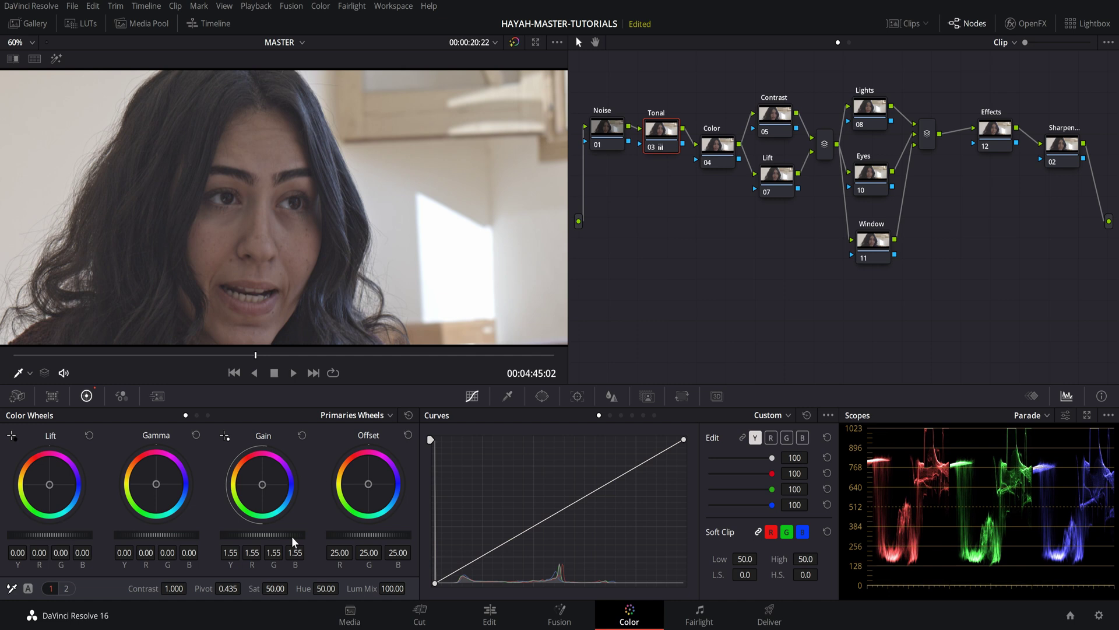
- Sample the edge of the sunlit wall patch to place a point on the Tonal curve, and lower Gain to 1.32
{"action": "left_click", "coordinate": [30, 373]}
{"action": "left_click", "coordinate": [50, 411]}
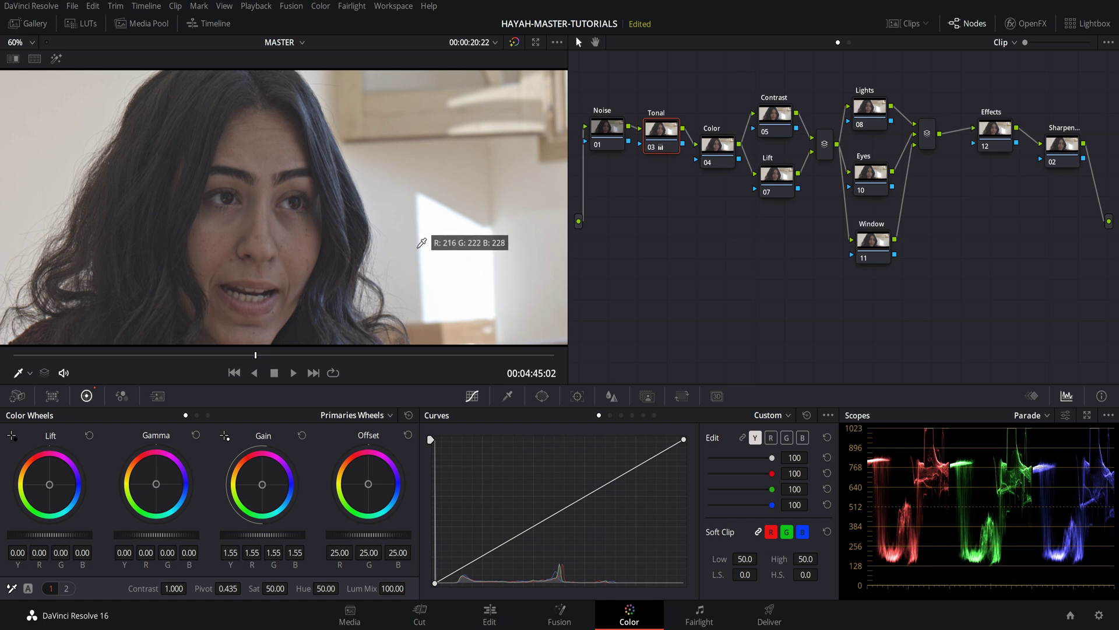
{"action": "left_click", "coordinate": [423, 242]}
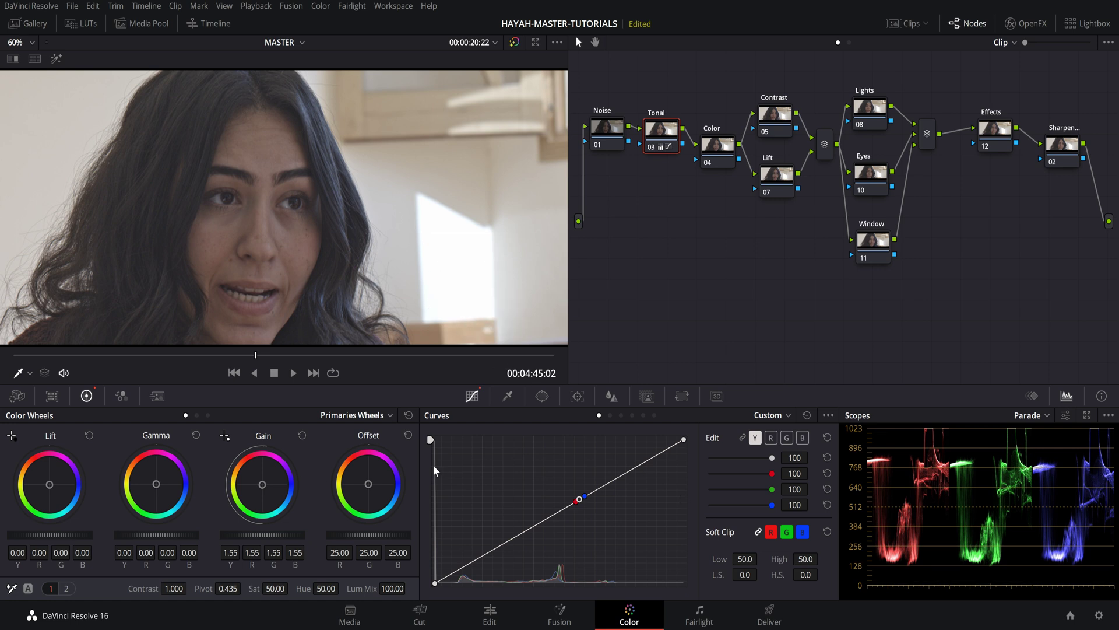
{"action": "left_click_drag", "start_coordinate": [262, 535], "coordinate": [235, 534]}
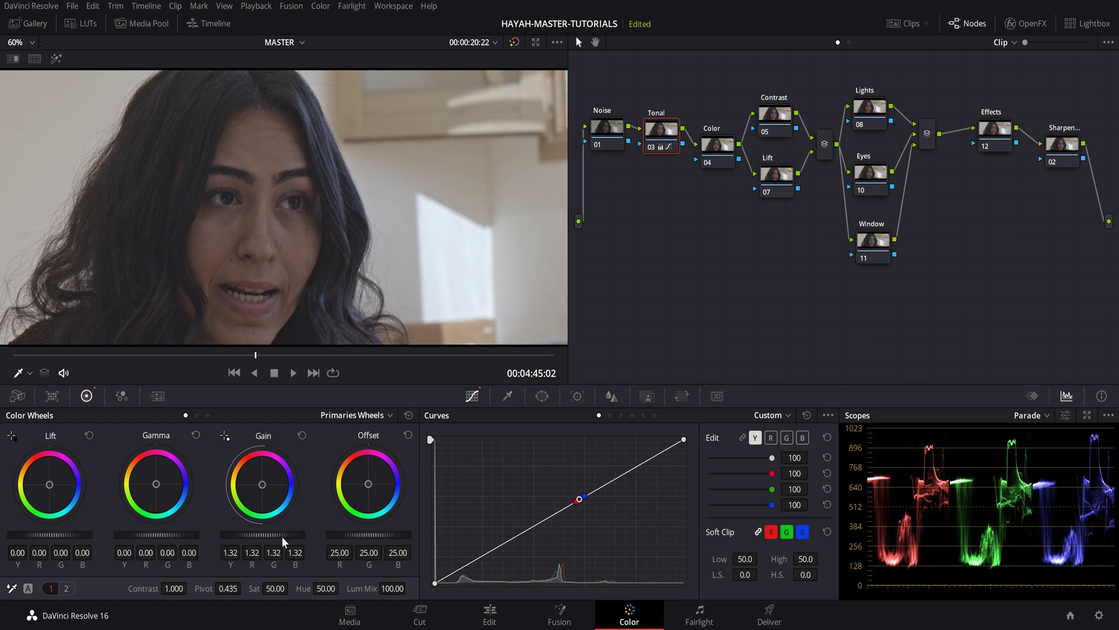
- Try strongly lowered Lift values on the Tonal node and settle on a Lift of -0.02
{"action": "left_click_drag", "start_coordinate": [49, 534], "coordinate": [41, 535]}
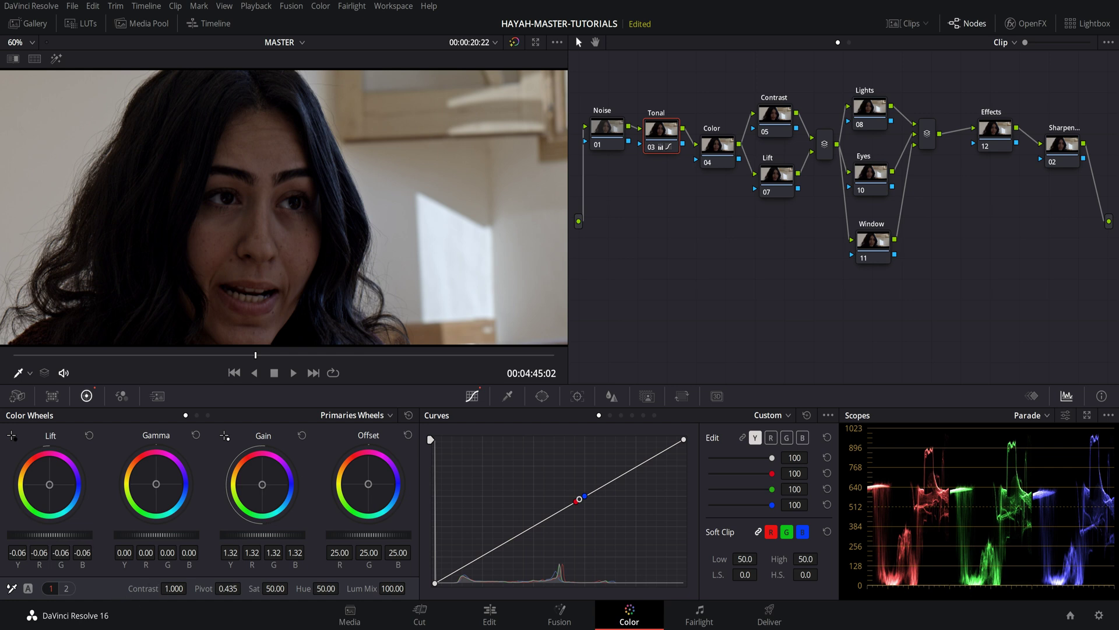
{"action": "left_click_drag", "start_coordinate": [51, 532], "coordinate": [18, 532]}
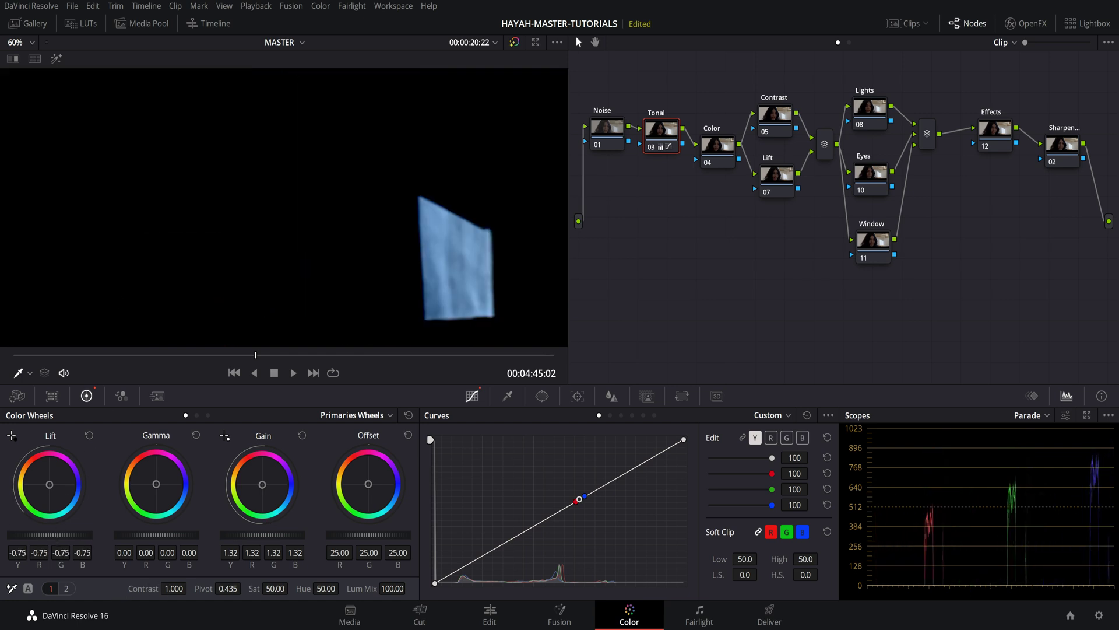
{"action": "left_click_drag", "start_coordinate": [20, 531], "coordinate": [38, 531]}
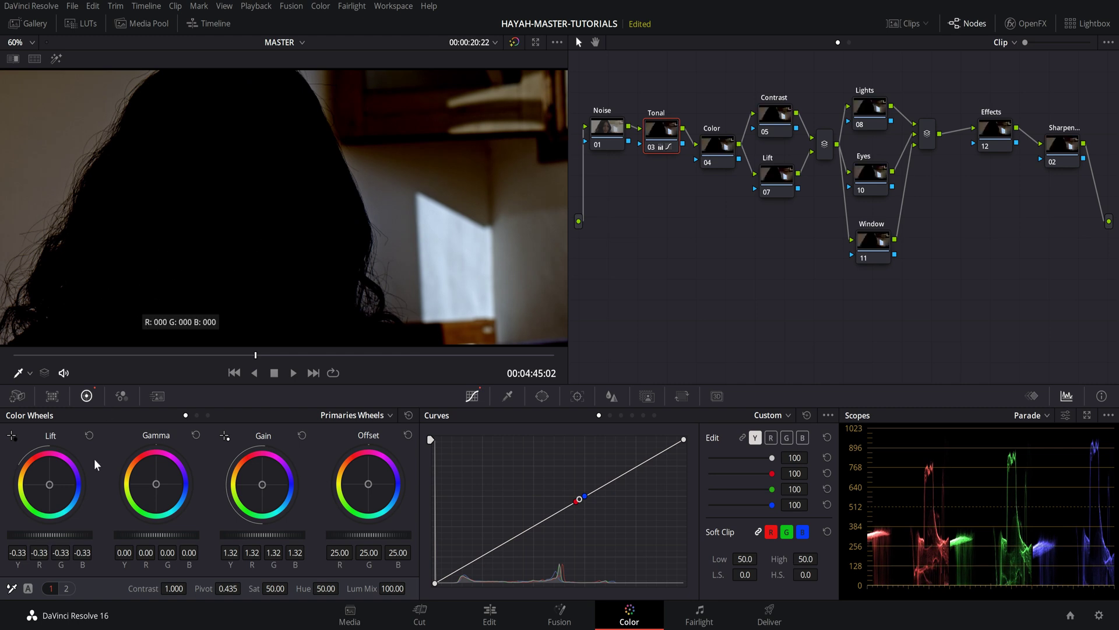
{"action": "mouse_move", "coordinate": [58, 532]}
{"action": "left_mouse_down"}
{"action": "mouse_move", "coordinate": [76, 533]}
{"action": "mouse_move", "coordinate": [23, 536]}
{"action": "mouse_move", "coordinate": [78, 535]}
{"action": "mouse_move", "coordinate": [62, 536]}
{"action": "left_mouse_up"}
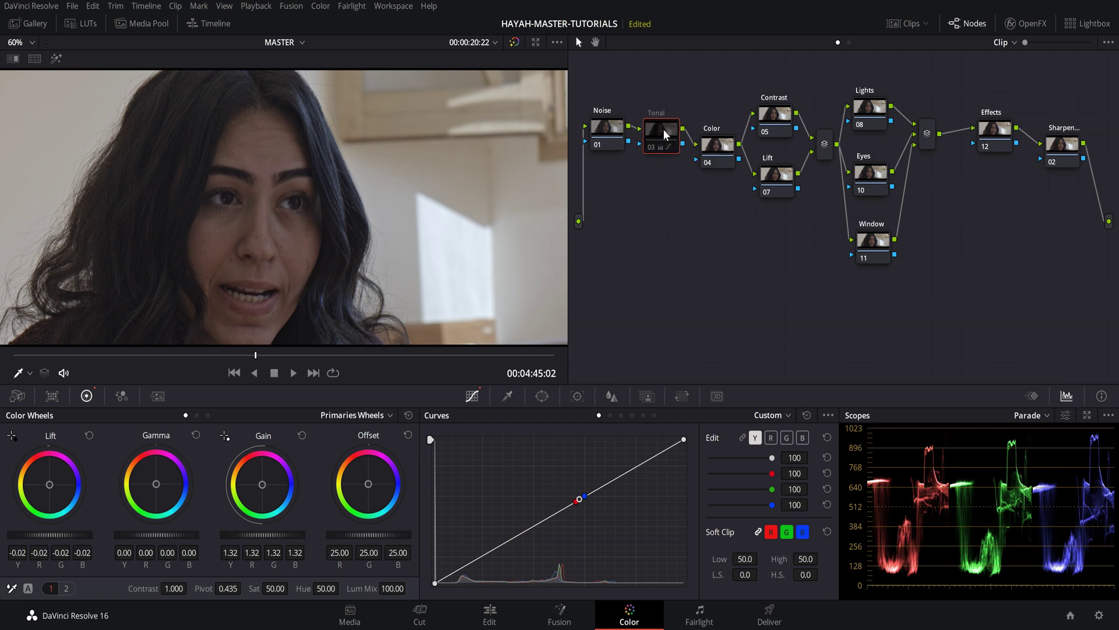
- Toggle the Tonal node and the whole grade off and on repeatedly to compare the image before and after
{"action": "key", "text": "ctrl+d"}
{"action": "key", "text": "ctrl+d"}
{"action": "key", "text": "ctrl+d"}
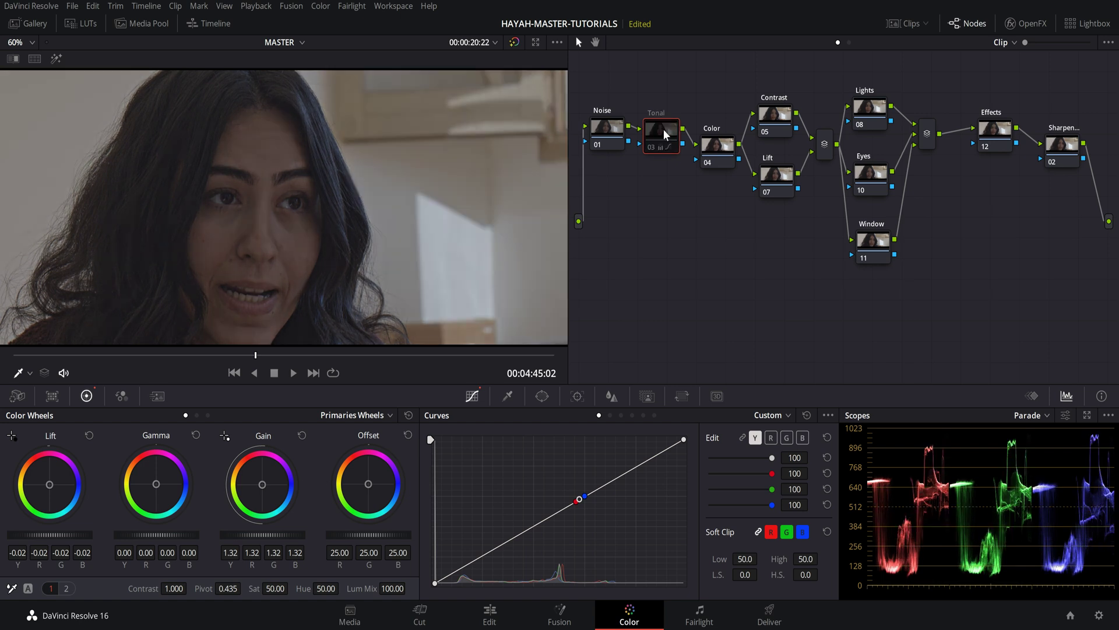
{"action": "key", "text": "ctrl+d"}
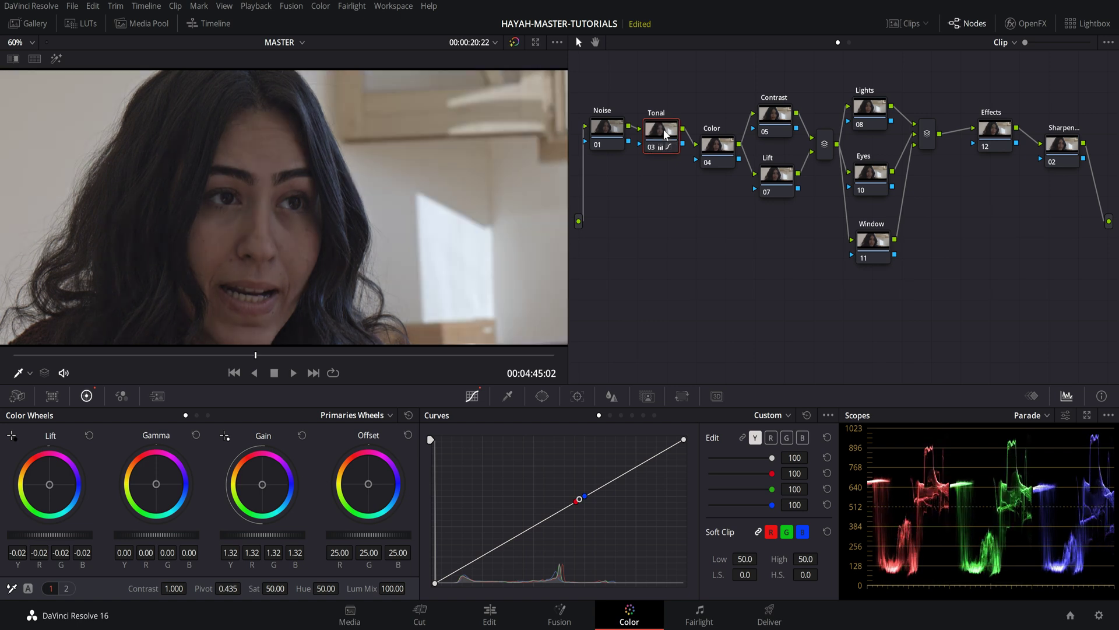
{"action": "key", "text": "ctrl+d"}
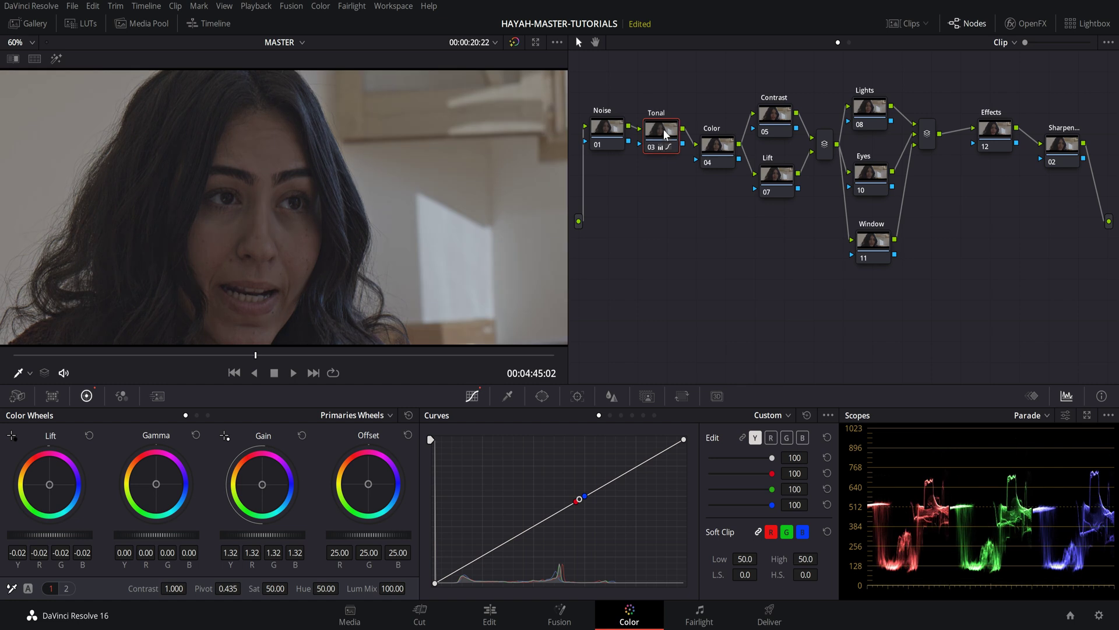
{"action": "key", "text": "ctrl+d"}
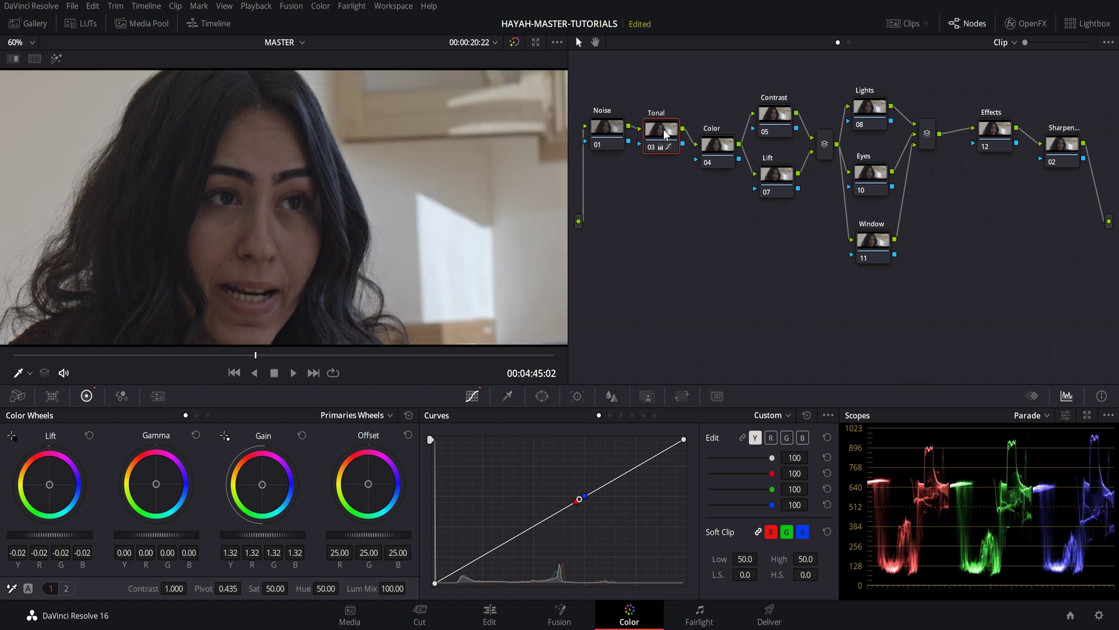
{"action": "key", "text": "ctrl+d"}
{"action": "key", "text": "ctrl+d"}
{"action": "key", "text": "shift+d"}
{"action": "key", "text": "shift+d"}
{"action": "key", "text": "shift+d"}
{"action": "key", "text": "shift+d"}
{"action": "key", "text": "shift+d"}
{"action": "key", "text": "shift+d"}
{"action": "key", "text": "shift+d"}
{"action": "key", "text": "shift+d"}
{"action": "key", "text": "shift+d"}
{"action": "key", "text": "shift+d"}
- Move the Color node up into line with the Noise and Tonal nodes
{"action": "left_click", "coordinate": [726, 157]}
{"action": "left_click_drag", "start_coordinate": [725, 158], "coordinate": [722, 144]}
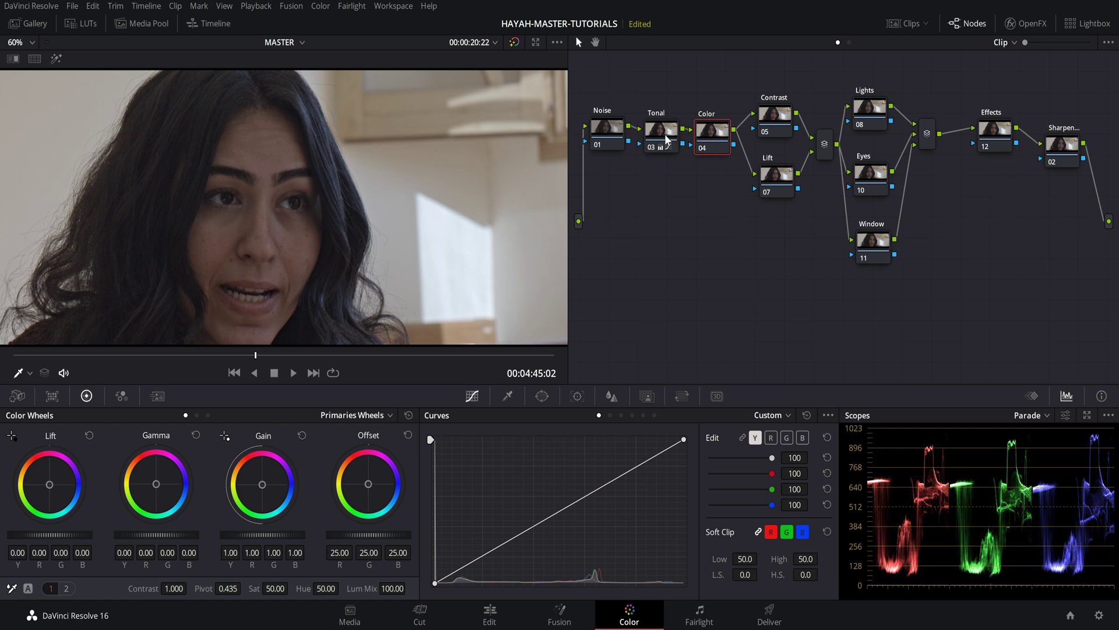
- Try balancing the Color node by sampling the sunlit wall patch with the white balance picker, and reset the node's grade
{"action": "mouse_move", "coordinate": [666, 137]}
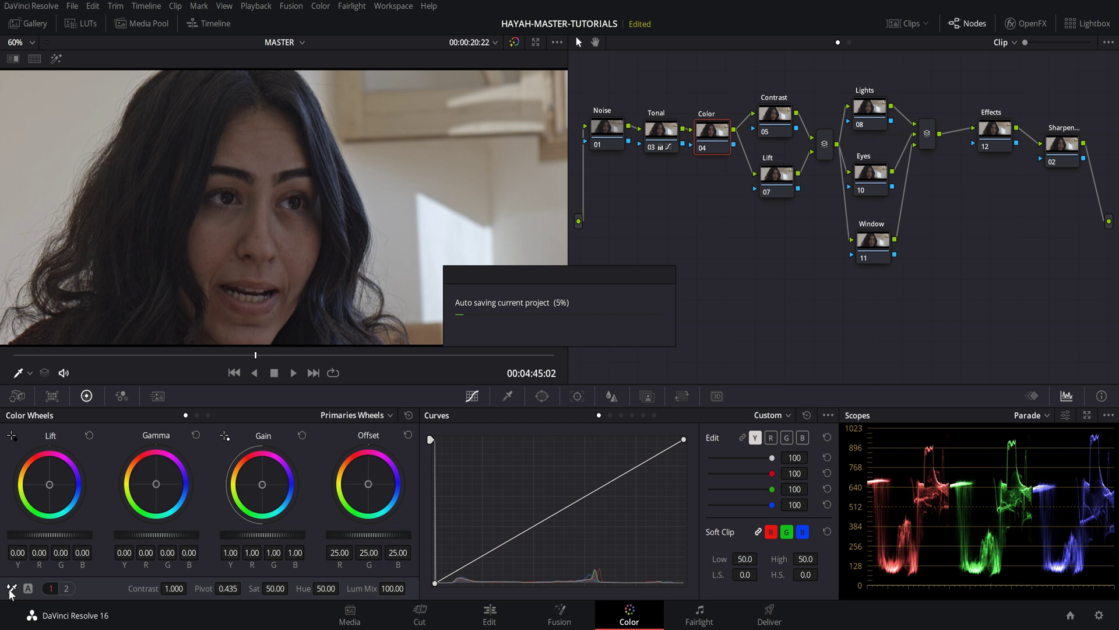
{"action": "left_click", "coordinate": [11, 589]}
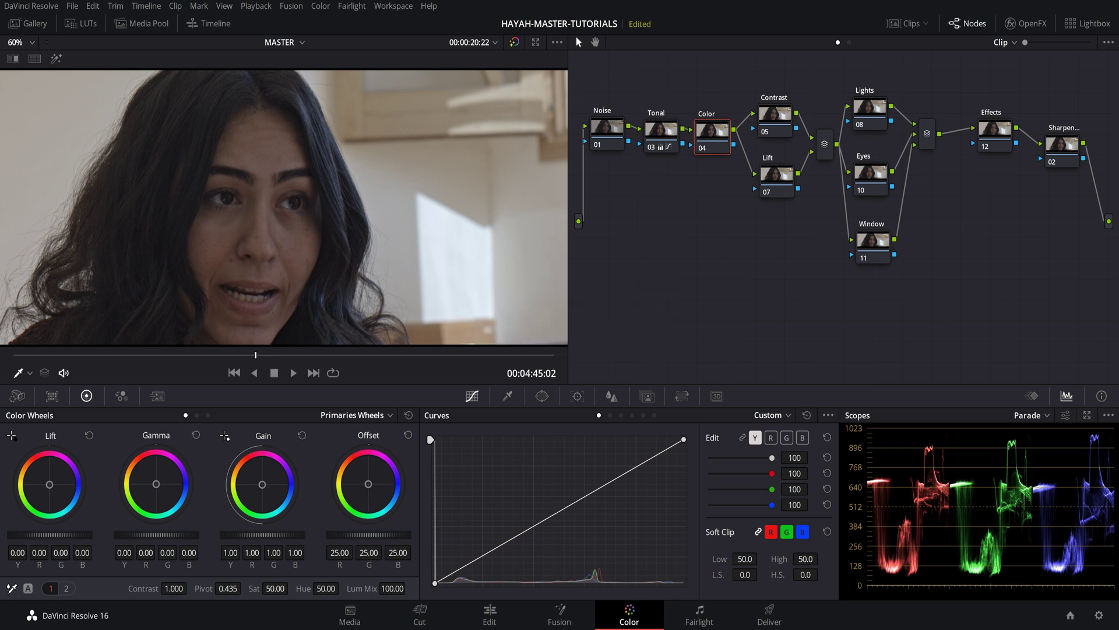
{"action": "left_click", "coordinate": [458, 248]}
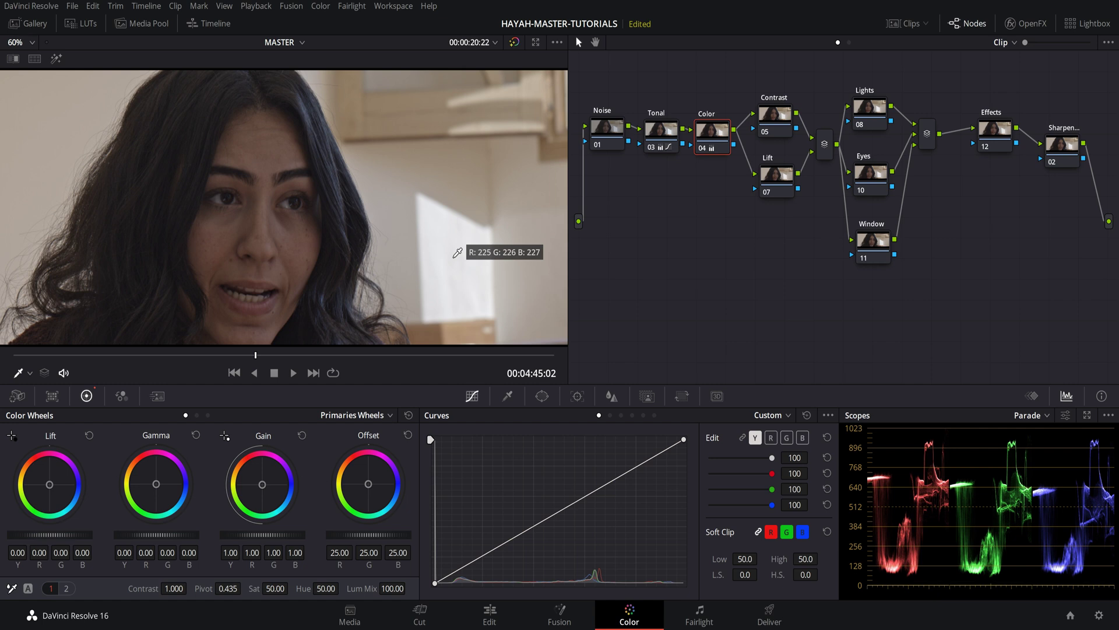
{"action": "right_click", "coordinate": [711, 138]}
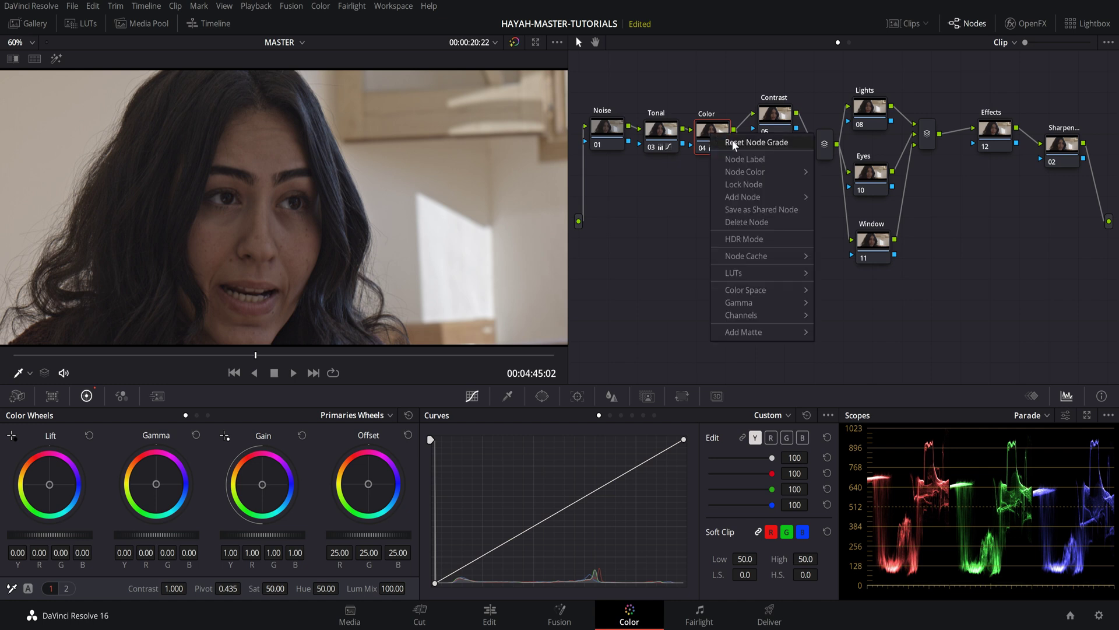
{"action": "left_click", "coordinate": [732, 142]}
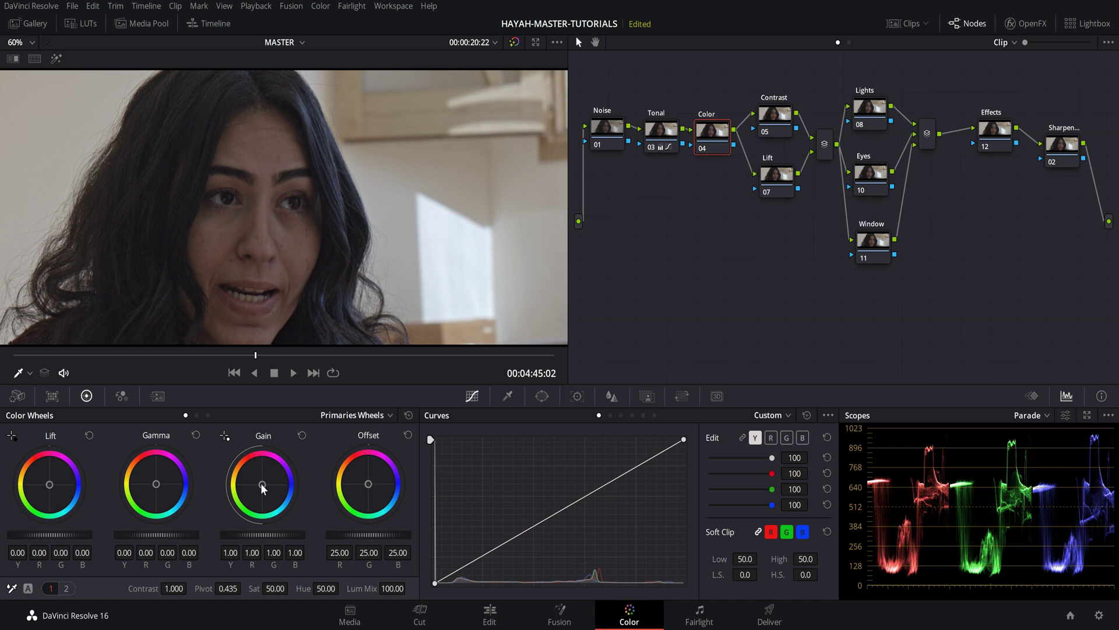
- Warm the Color node slightly by shifting its Gamma color balance to red 0.01, green -0.00 and blue -0.01
{"action": "mouse_move", "coordinate": [156, 483]}
{"action": "left_mouse_down"}
{"action": "mouse_move", "coordinate": [172, 492]}
{"action": "mouse_move", "coordinate": [156, 485]}
{"action": "left_mouse_up"}
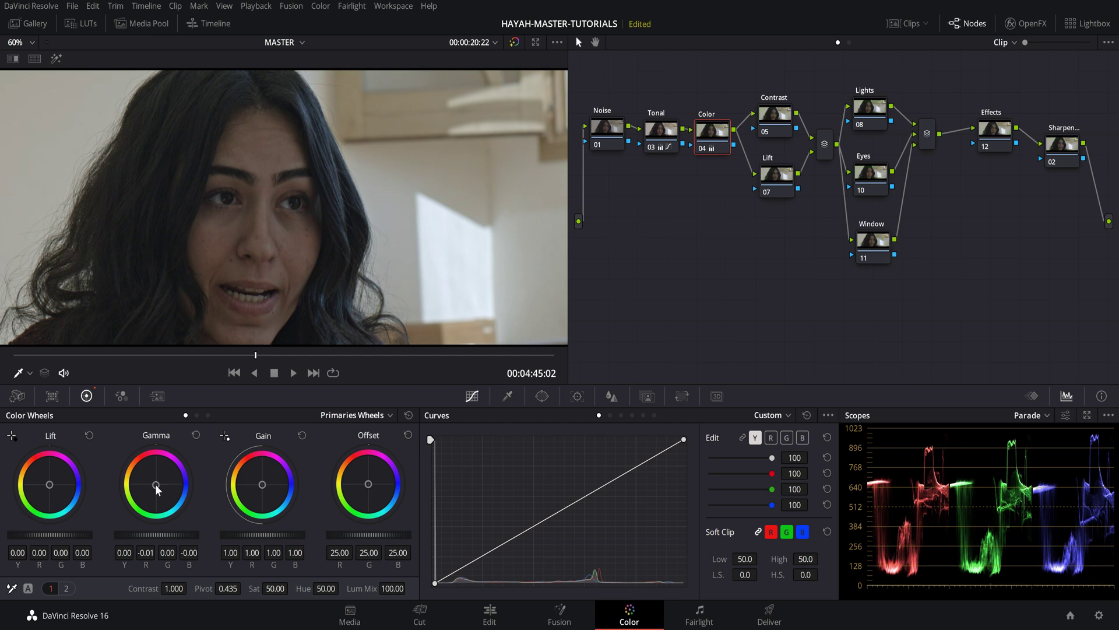
{"action": "left_click_drag", "start_coordinate": [157, 489], "coordinate": [157, 484]}
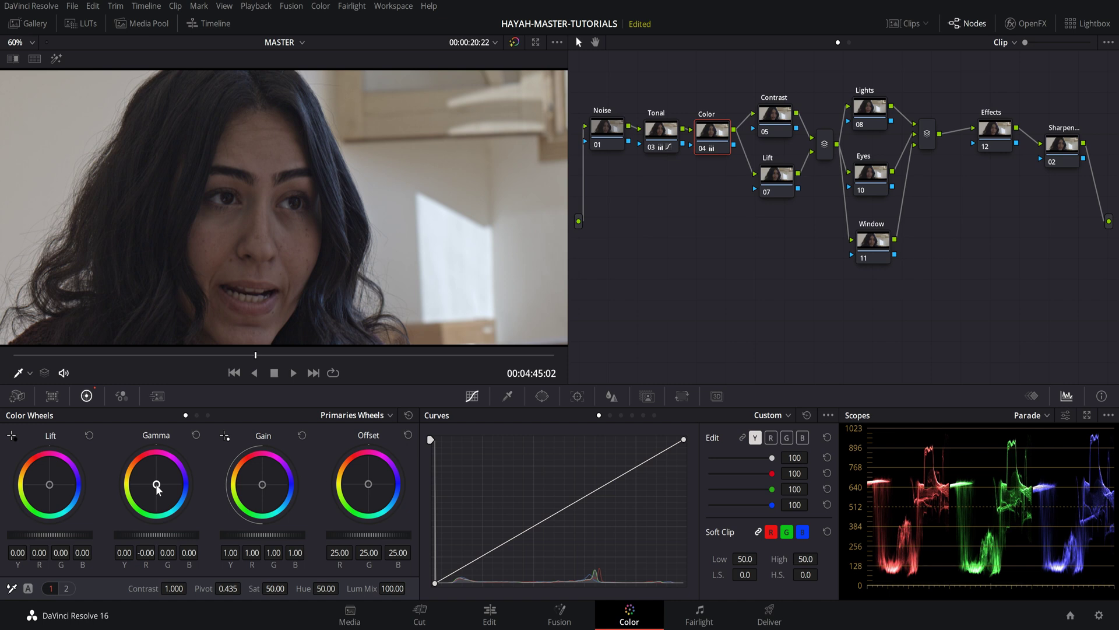
{"action": "left_click_drag", "start_coordinate": [156, 485], "coordinate": [155, 482]}
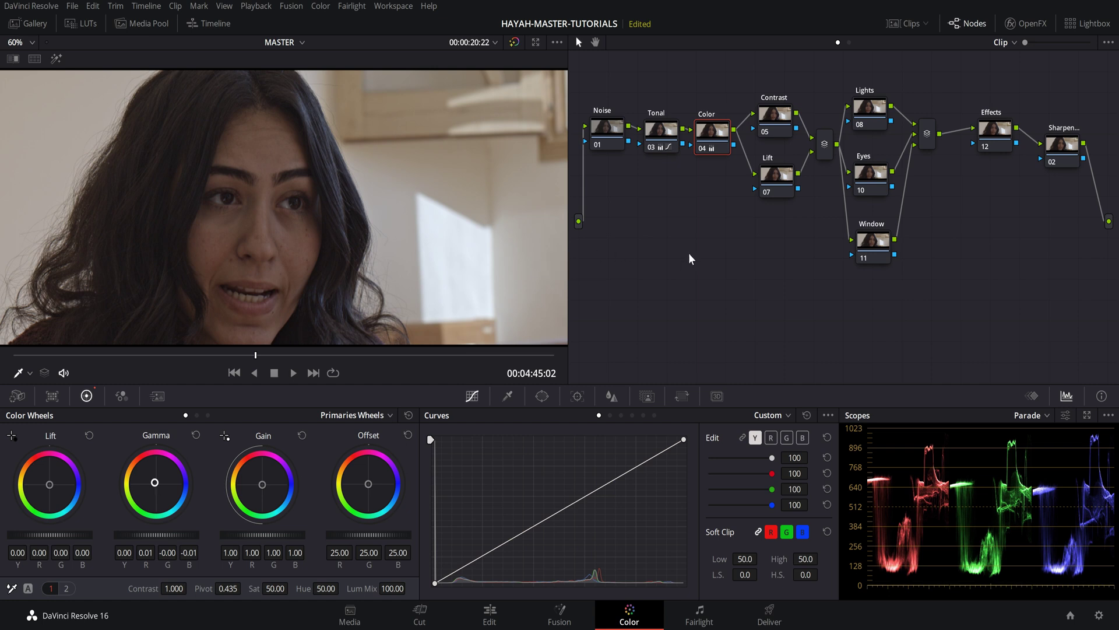
- Compare the image with the Color node switched off and on, and lower the node's saturation to 40.80
{"action": "key", "text": "ctrl+d"}
{"action": "key", "text": "ctrl+d"}
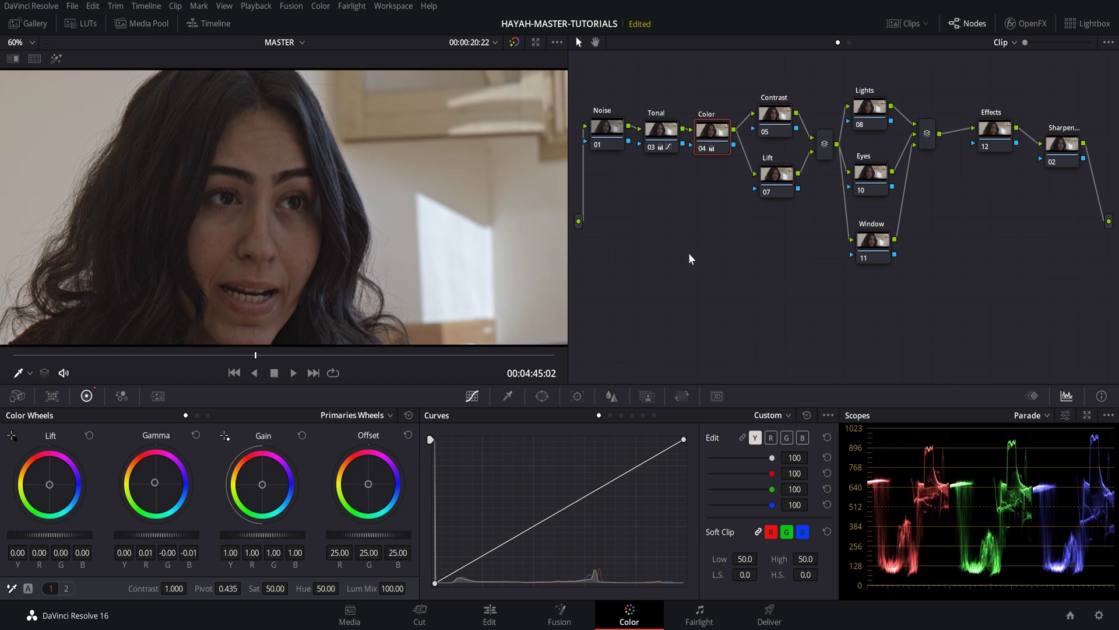
{"action": "key", "text": "ctrl+d"}
{"action": "key", "text": "ctrl+d"}
{"action": "key", "text": "ctrl+d"}
{"action": "key", "text": "ctrl+d"}
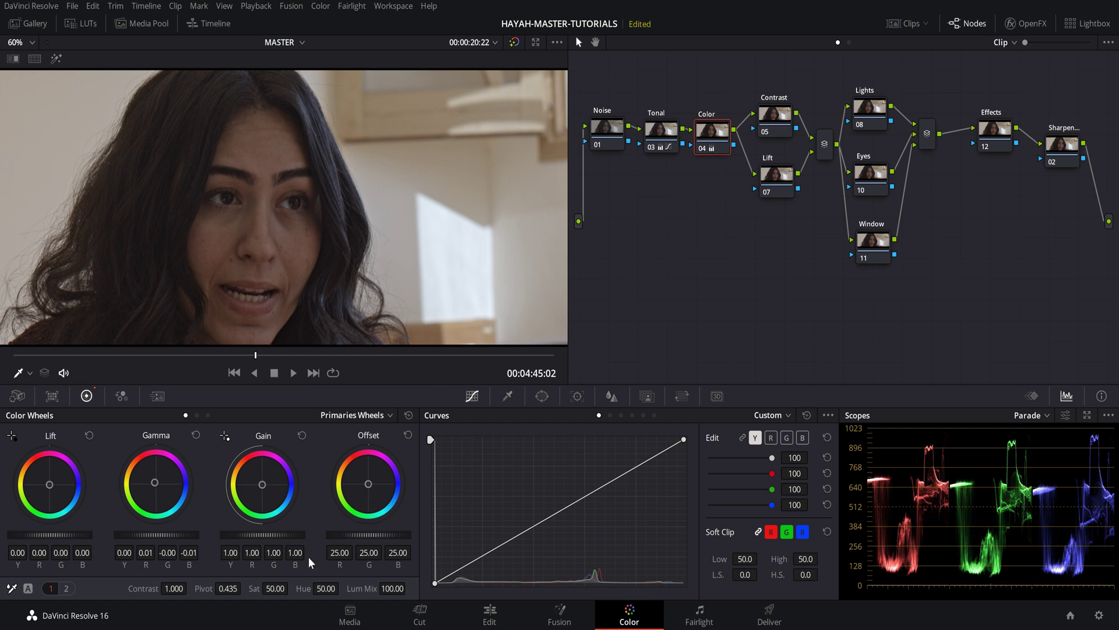
{"action": "left_click_drag", "start_coordinate": [291, 588], "coordinate": [276, 588]}
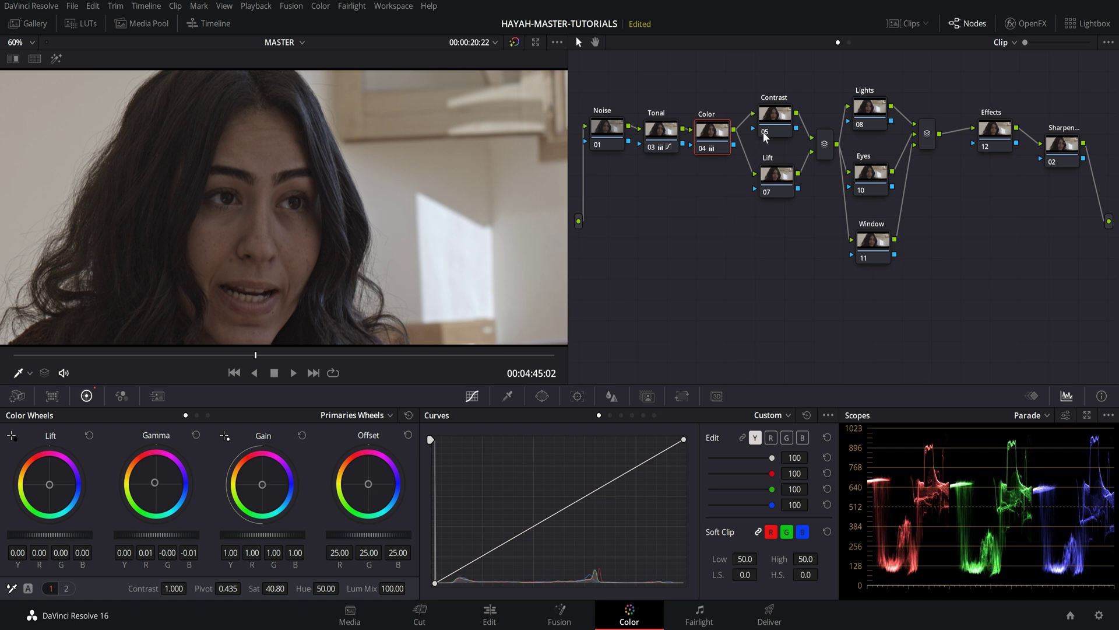
- Shape a gentle S-curve on the Contrast node with a raised highlight point and a lowered shadow point
{"action": "left_click", "coordinate": [778, 115]}
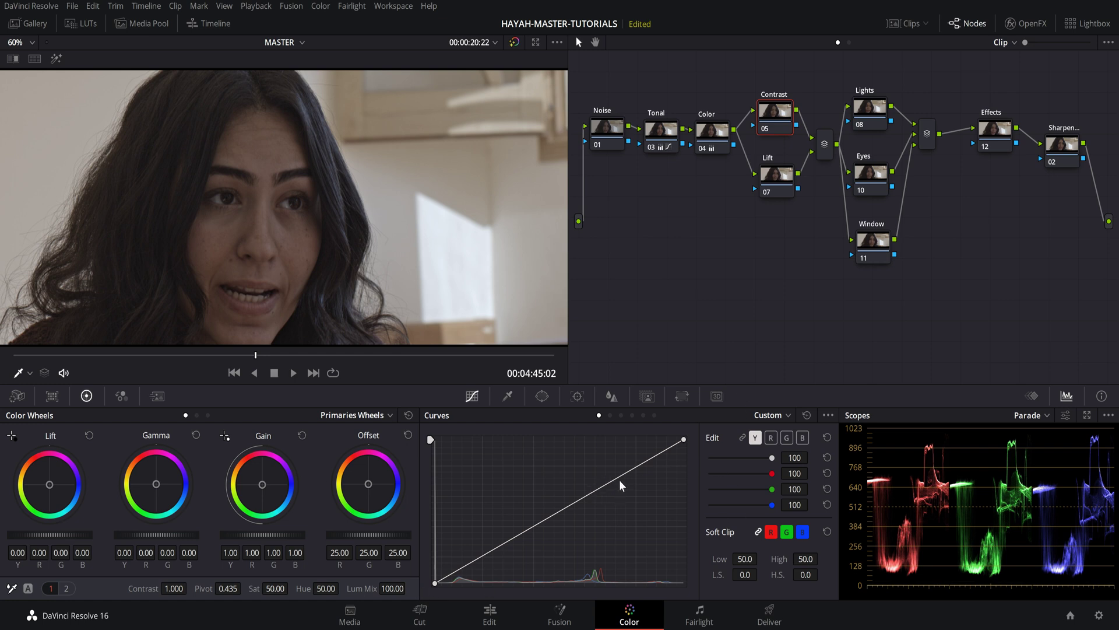
{"action": "left_click", "coordinate": [570, 505]}
{"action": "left_click_drag", "start_coordinate": [569, 505], "coordinate": [609, 474]}
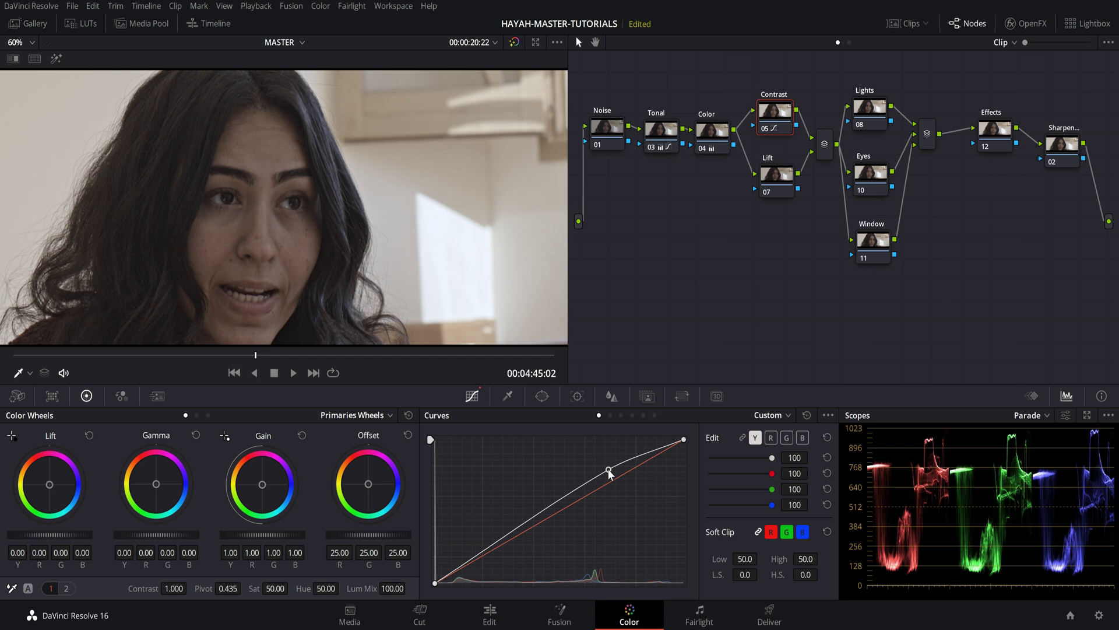
{"action": "left_click", "coordinate": [514, 531]}
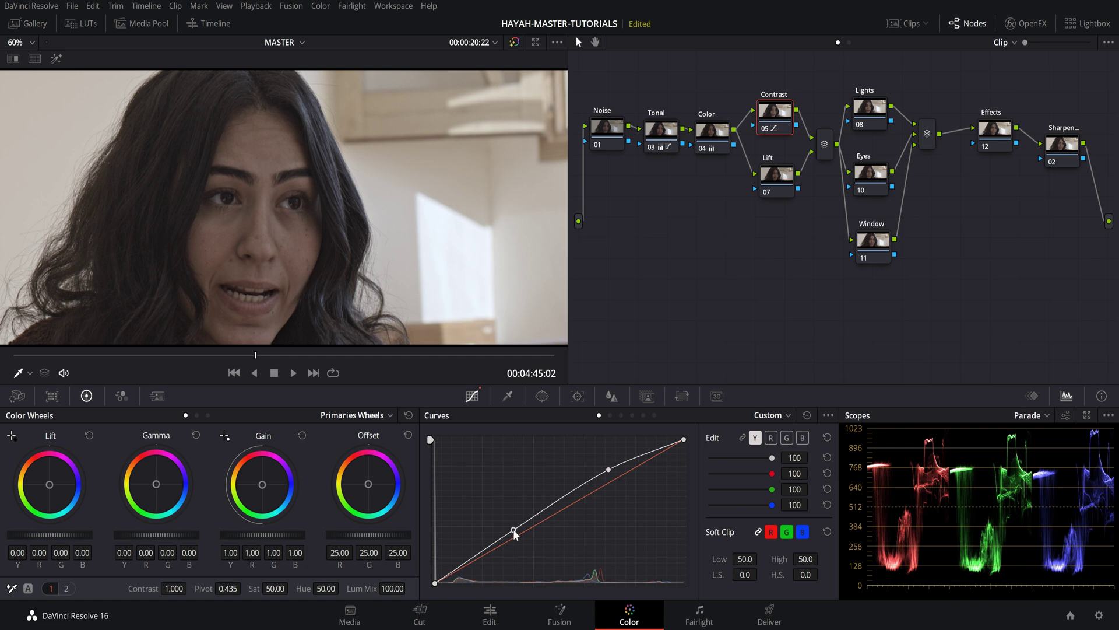
{"action": "left_click_drag", "start_coordinate": [514, 532], "coordinate": [514, 546]}
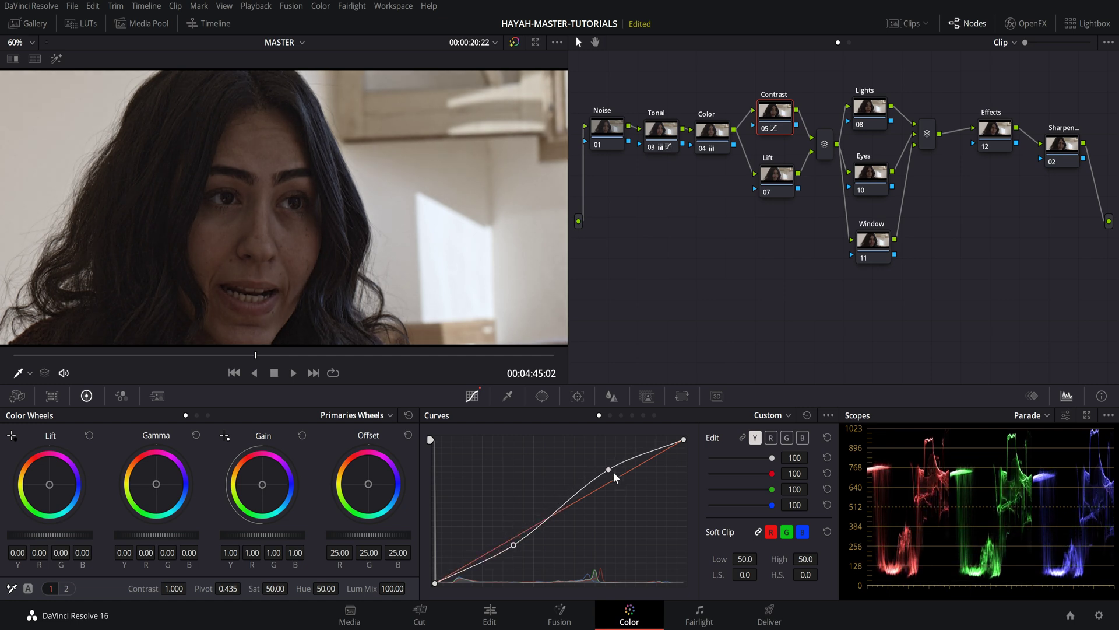
{"action": "left_click_drag", "start_coordinate": [609, 471], "coordinate": [610, 474]}
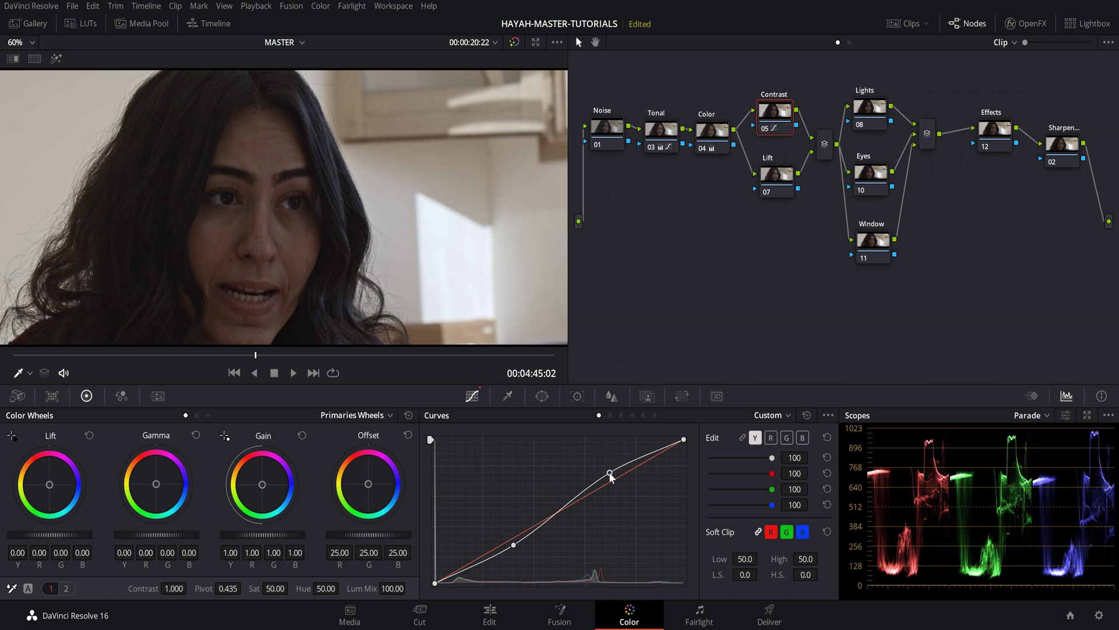
{"action": "left_click_drag", "start_coordinate": [609, 473], "coordinate": [608, 468]}
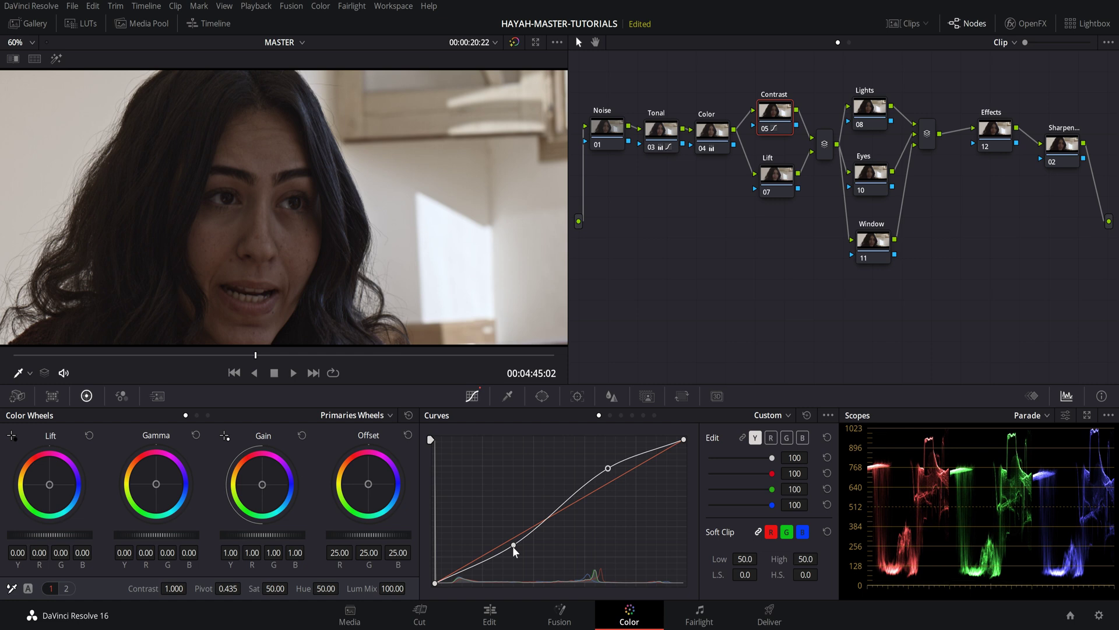
{"action": "left_click_drag", "start_coordinate": [512, 546], "coordinate": [514, 547]}
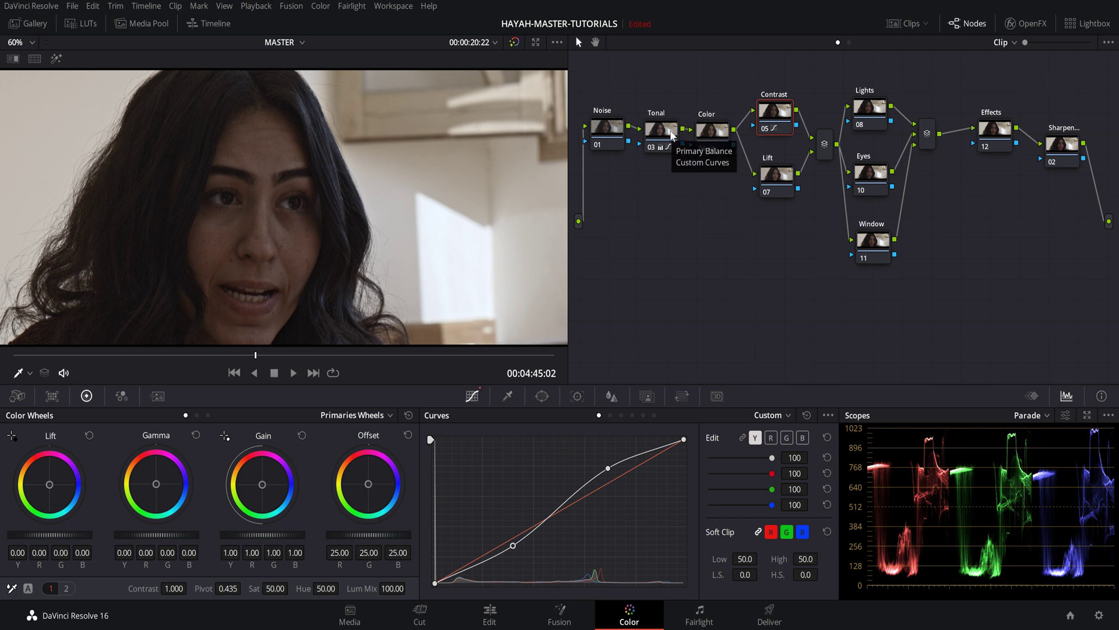
- Set the Tonal node's Gain to 1.27 and Lift to -0.00, and lower the Contrast curve's shadow point slightly
{"action": "left_click", "coordinate": [646, 139]}
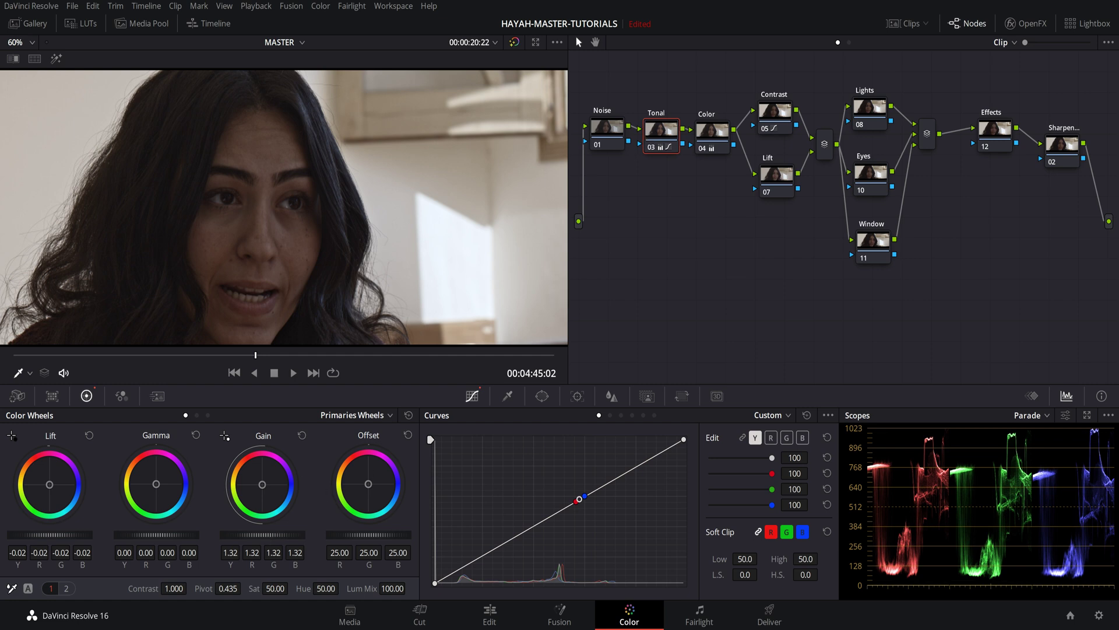
{"action": "left_click_drag", "start_coordinate": [263, 535], "coordinate": [254, 535]}
{"action": "left_click_drag", "start_coordinate": [49, 535], "coordinate": [53, 535]}
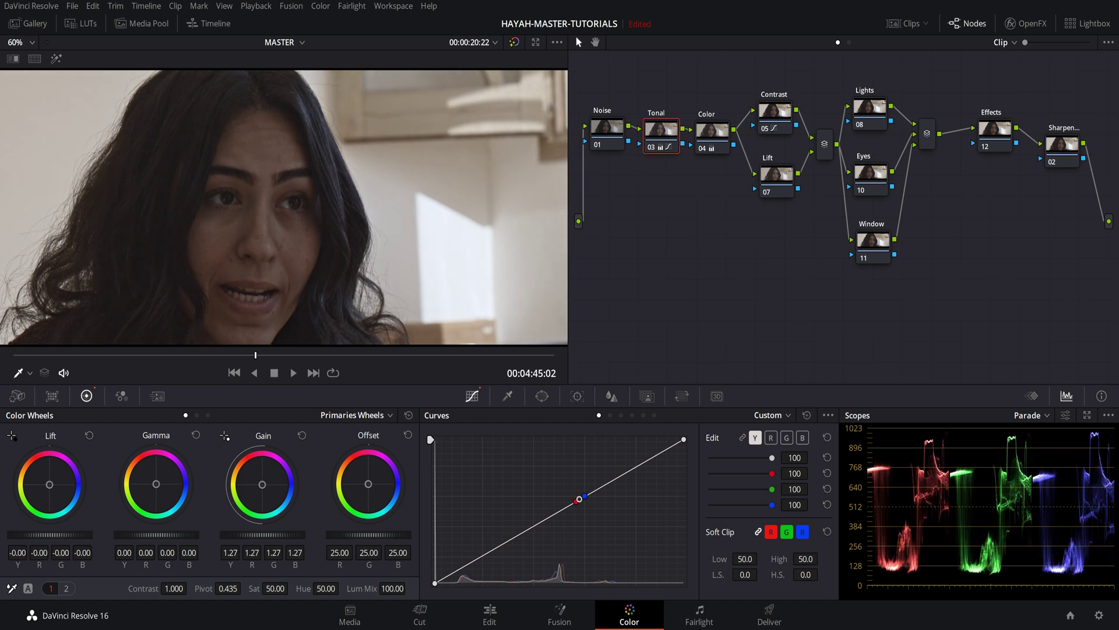
{"action": "left_click", "coordinate": [772, 125]}
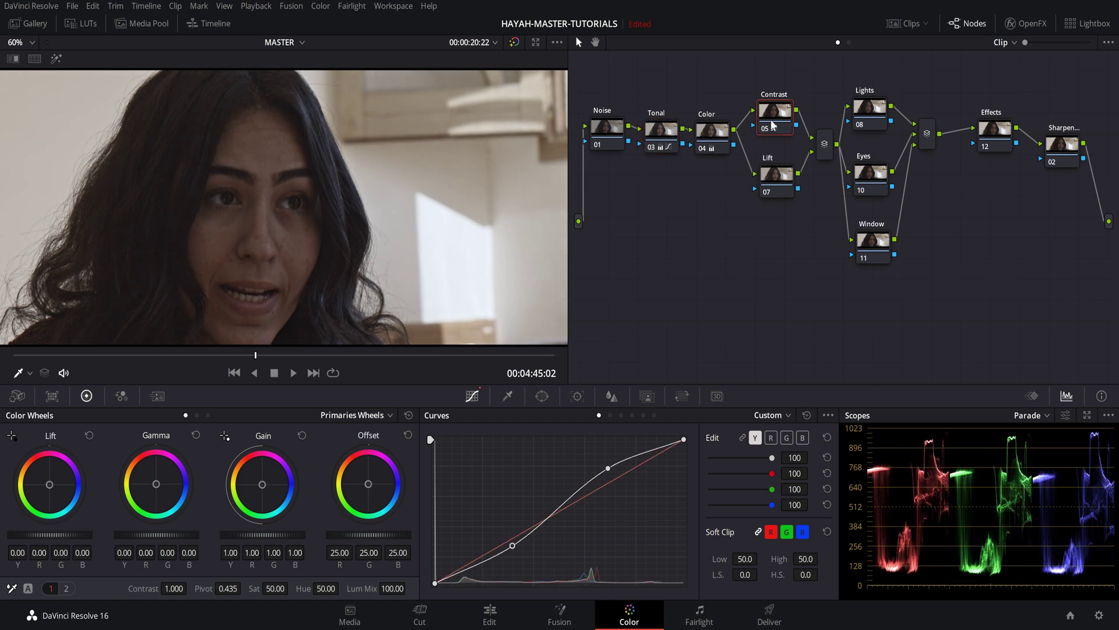
{"action": "left_click_drag", "start_coordinate": [512, 544], "coordinate": [512, 548]}
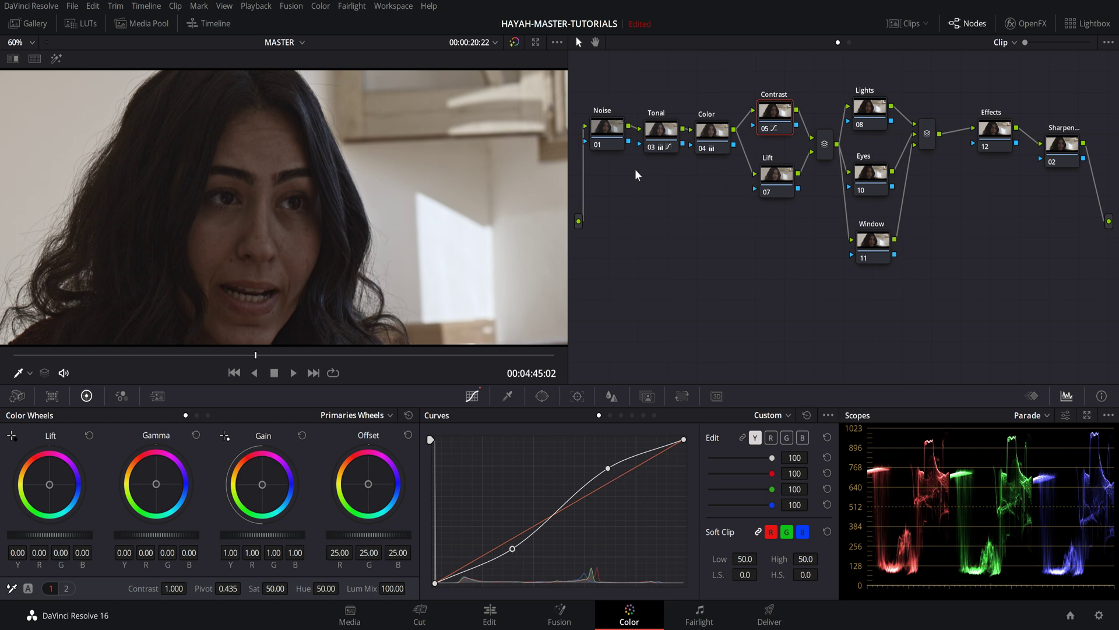
- Crush the Tonal node's Lift to -0.24 and try to recover the shadows by moving the Contrast curve's lower points
{"action": "left_click", "coordinate": [665, 130]}
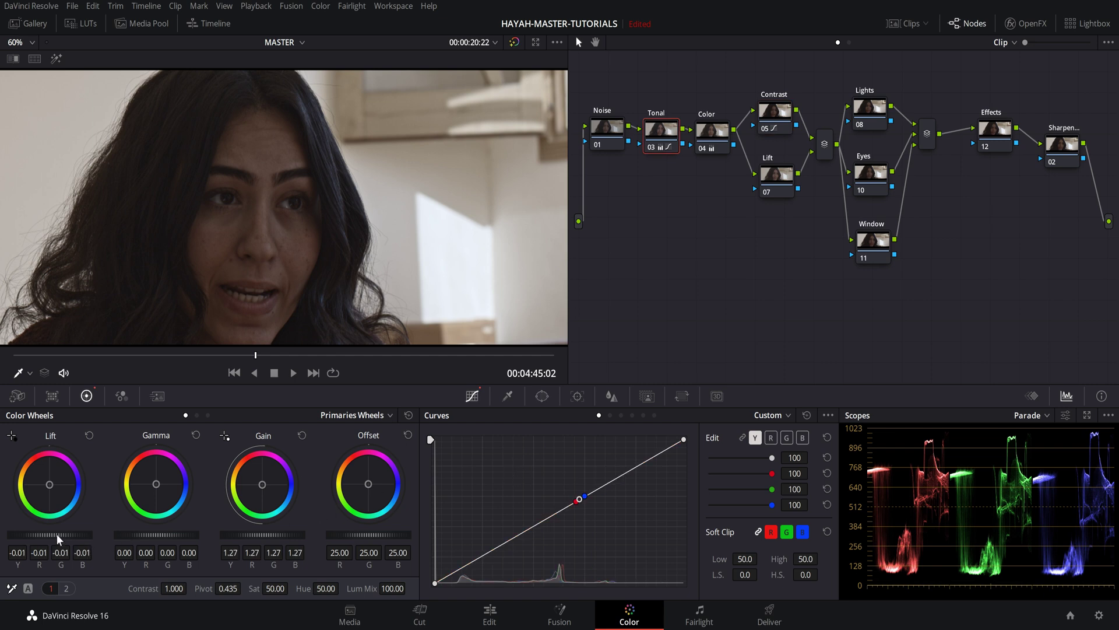
{"action": "mouse_move", "coordinate": [49, 535]}
{"action": "left_mouse_down"}
{"action": "mouse_move", "coordinate": [8, 534]}
{"action": "mouse_move", "coordinate": [75, 537]}
{"action": "mouse_move", "coordinate": [64, 536]}
{"action": "left_mouse_up"}
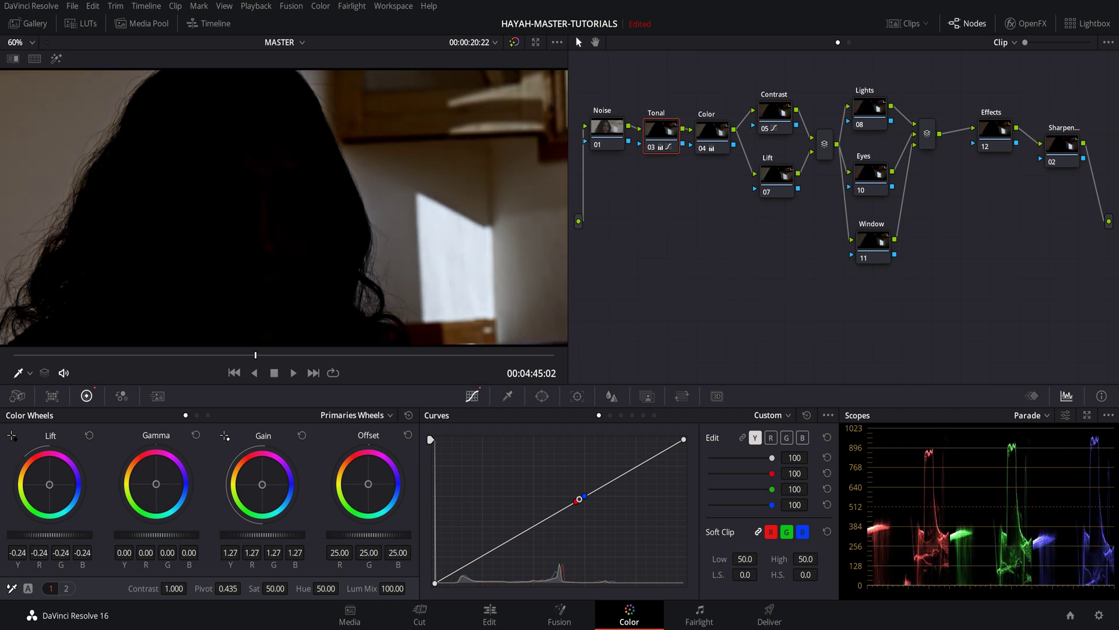
{"action": "left_click", "coordinate": [786, 109]}
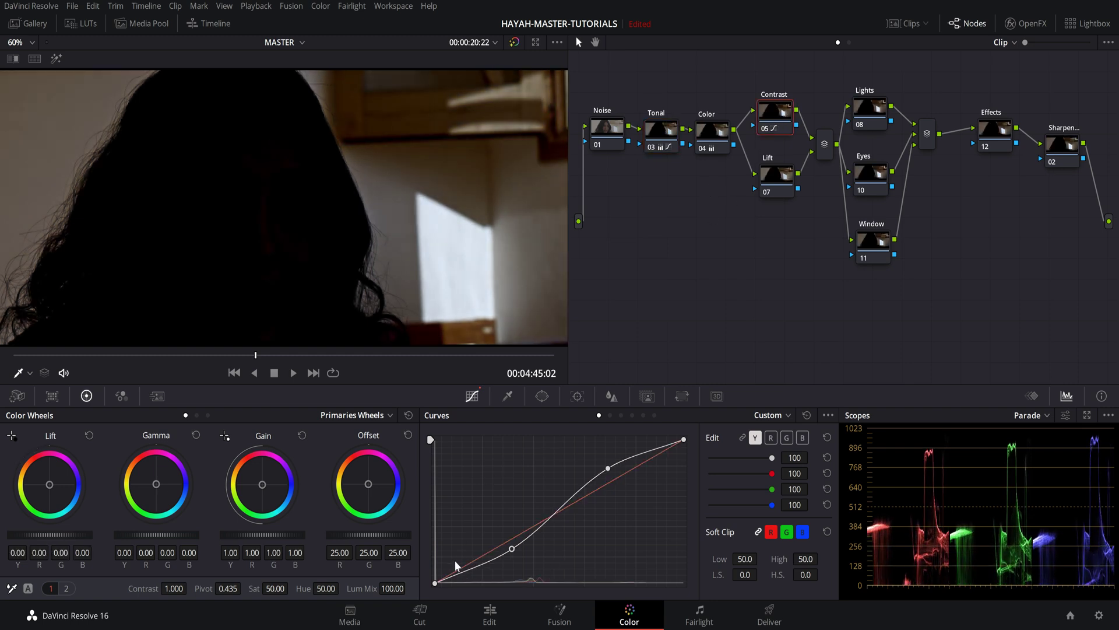
{"action": "mouse_move", "coordinate": [433, 583]}
{"action": "left_mouse_down"}
{"action": "mouse_move", "coordinate": [429, 531]}
{"action": "mouse_move", "coordinate": [439, 583]}
{"action": "left_mouse_up"}
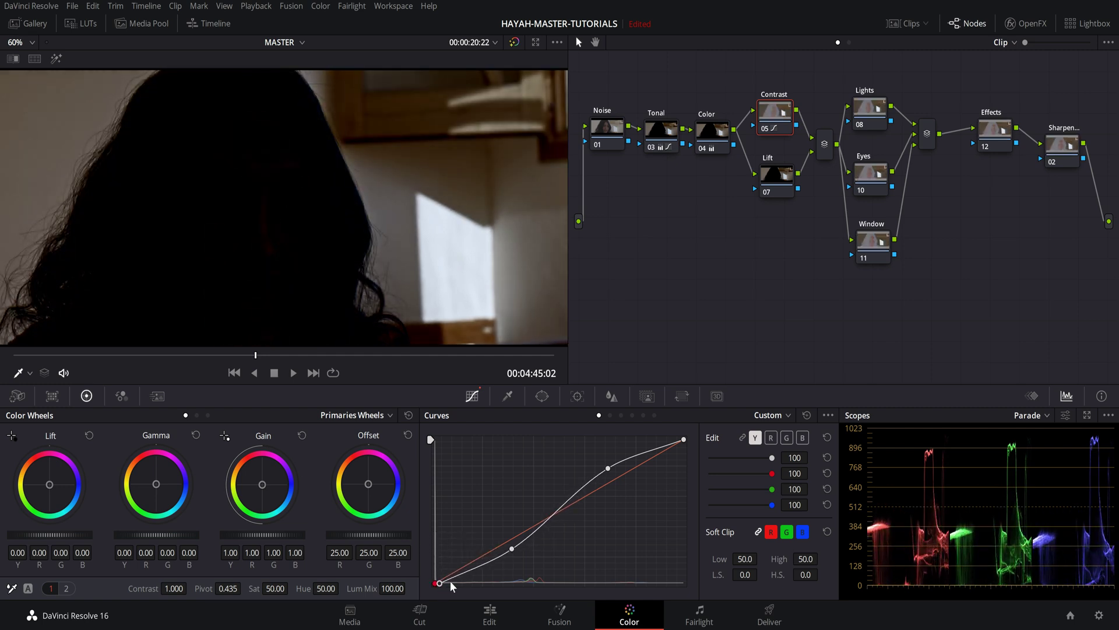
{"action": "left_click_drag", "start_coordinate": [513, 548], "coordinate": [503, 526]}
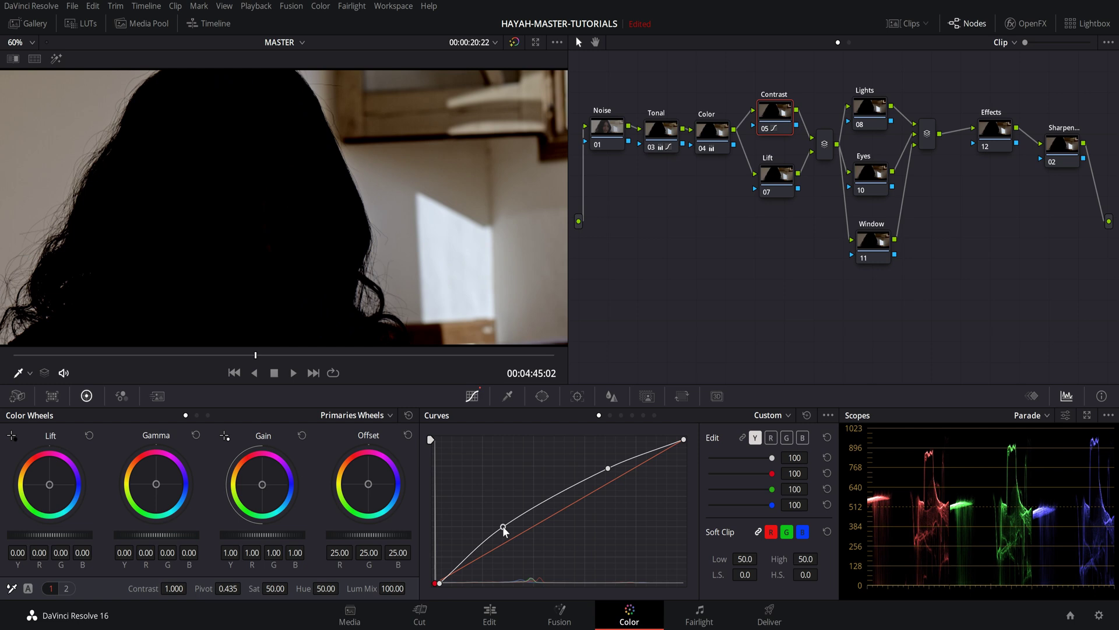
{"action": "left_click_drag", "start_coordinate": [438, 584], "coordinate": [430, 544]}
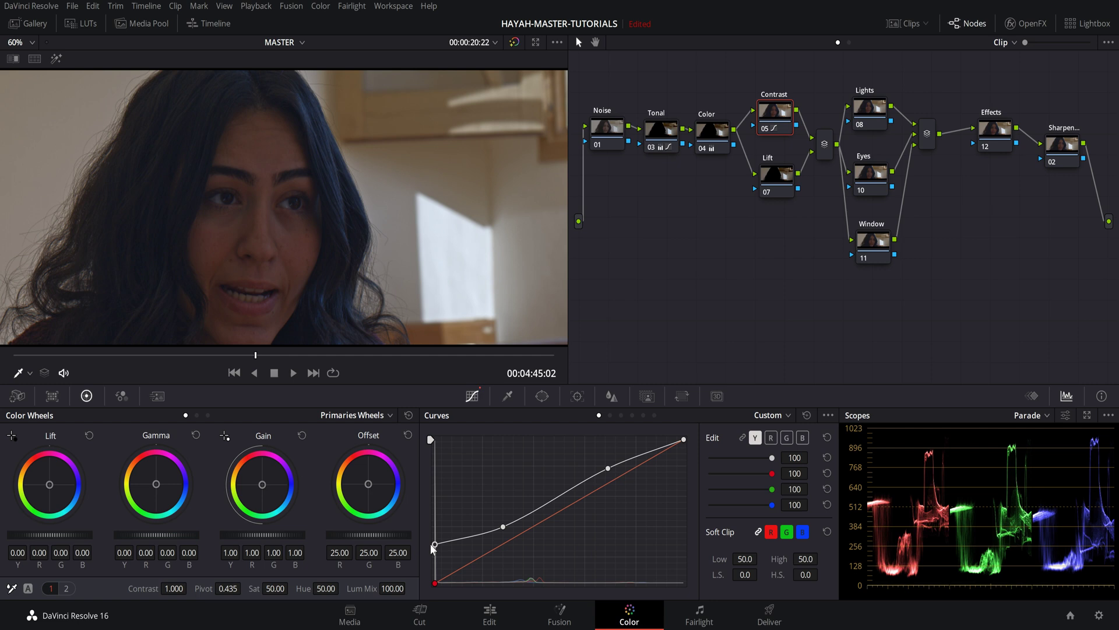
{"action": "left_click_drag", "start_coordinate": [435, 544], "coordinate": [435, 603]}
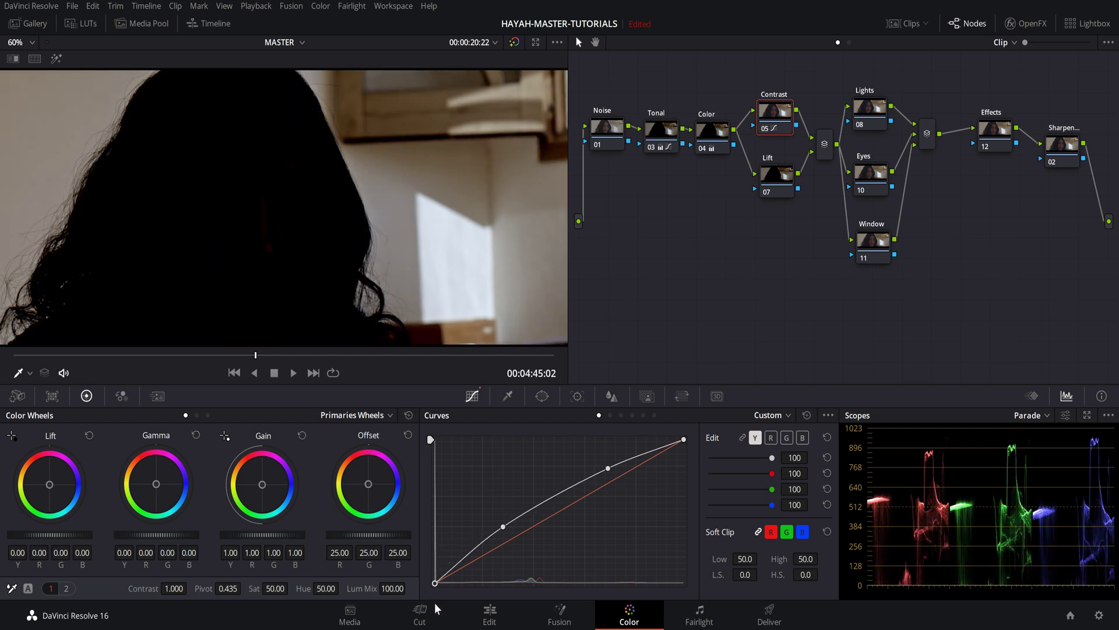
- Set the Tonal node's Lift to -0.03, and pull the Contrast curve's shadow point back below the diagonal
{"action": "left_click", "coordinate": [664, 126]}
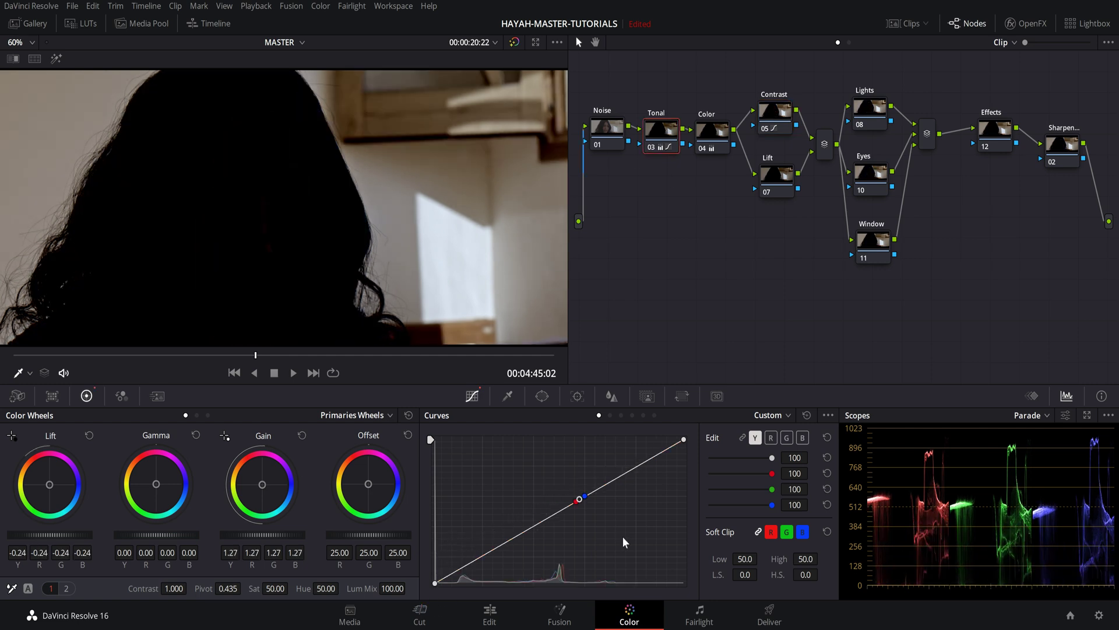
{"action": "mouse_move", "coordinate": [52, 536]}
{"action": "left_mouse_down"}
{"action": "mouse_move", "coordinate": [71, 536]}
{"action": "mouse_move", "coordinate": [45, 536]}
{"action": "left_mouse_up"}
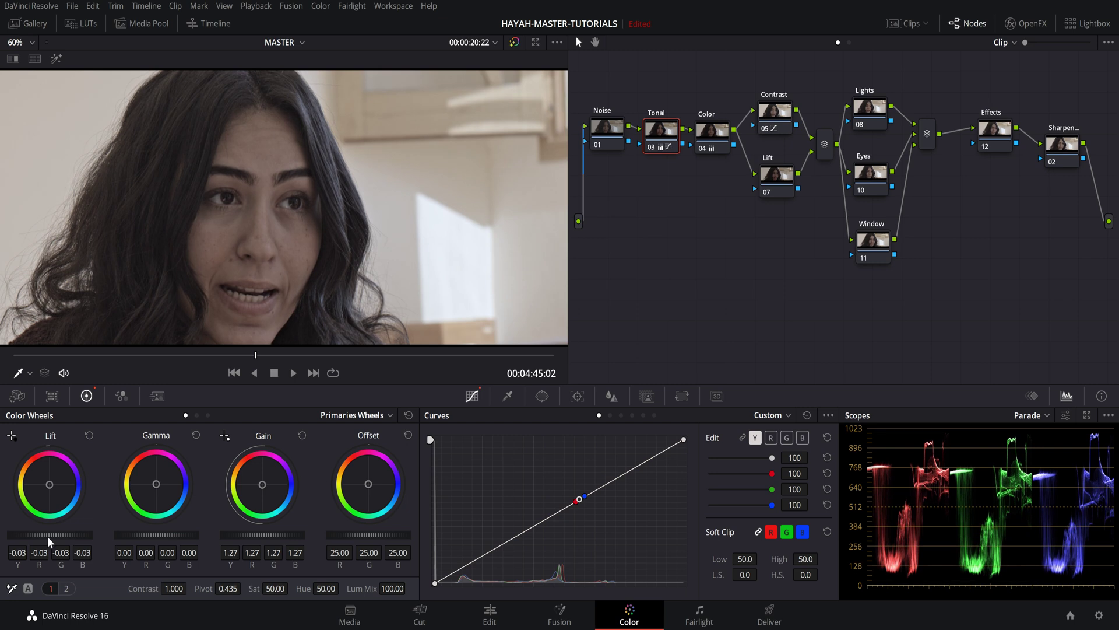
{"action": "left_click", "coordinate": [776, 120]}
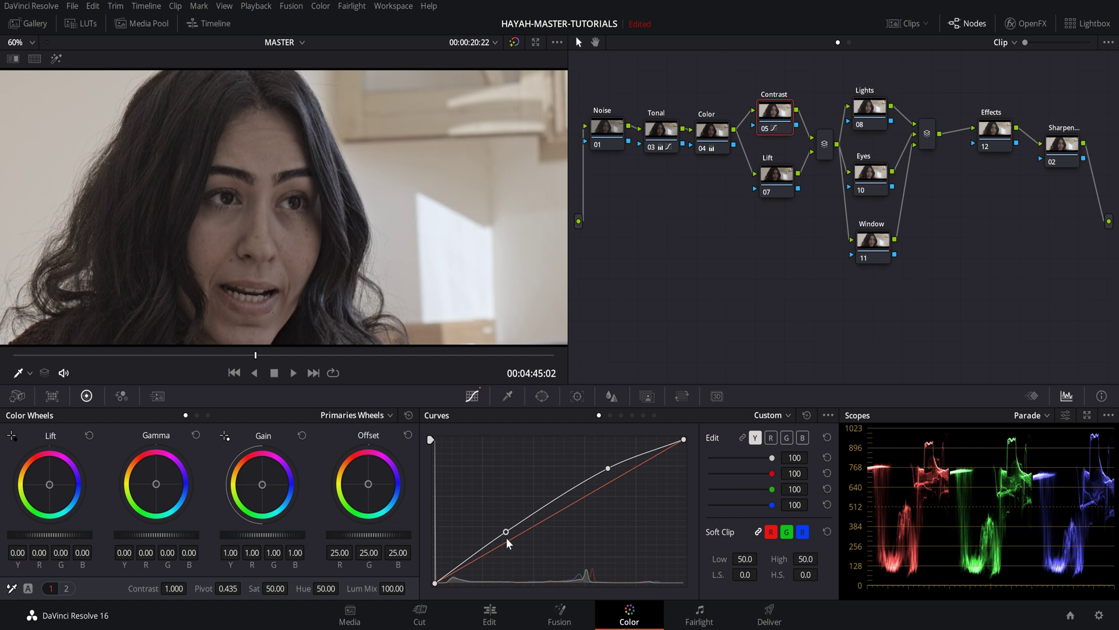
{"action": "left_click_drag", "start_coordinate": [504, 528], "coordinate": [508, 548]}
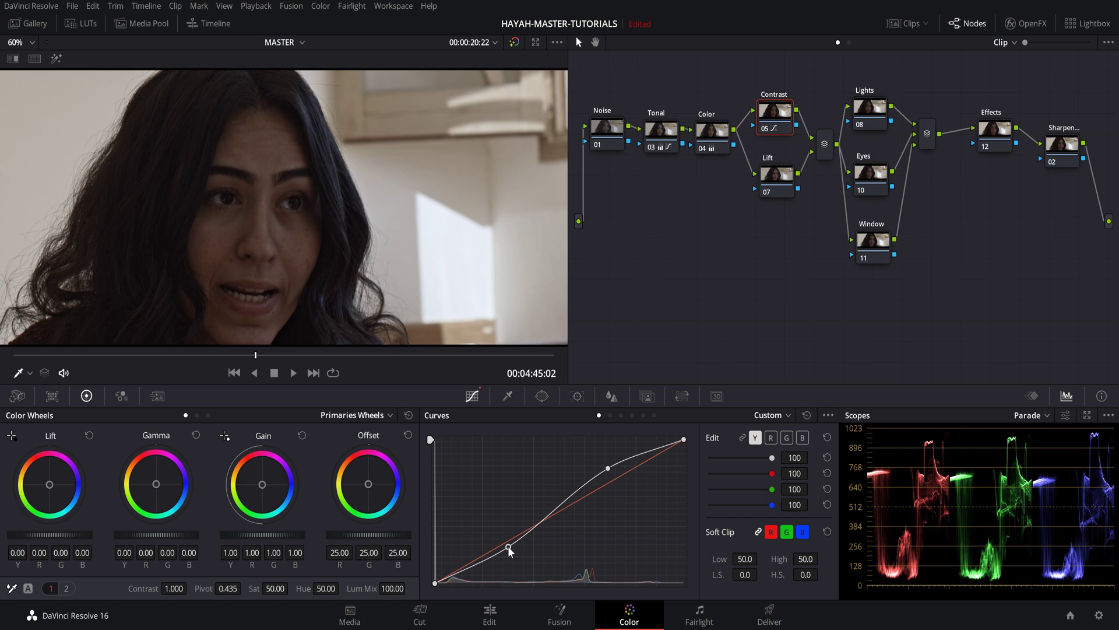
{"action": "left_click_drag", "start_coordinate": [508, 546], "coordinate": [509, 549]}
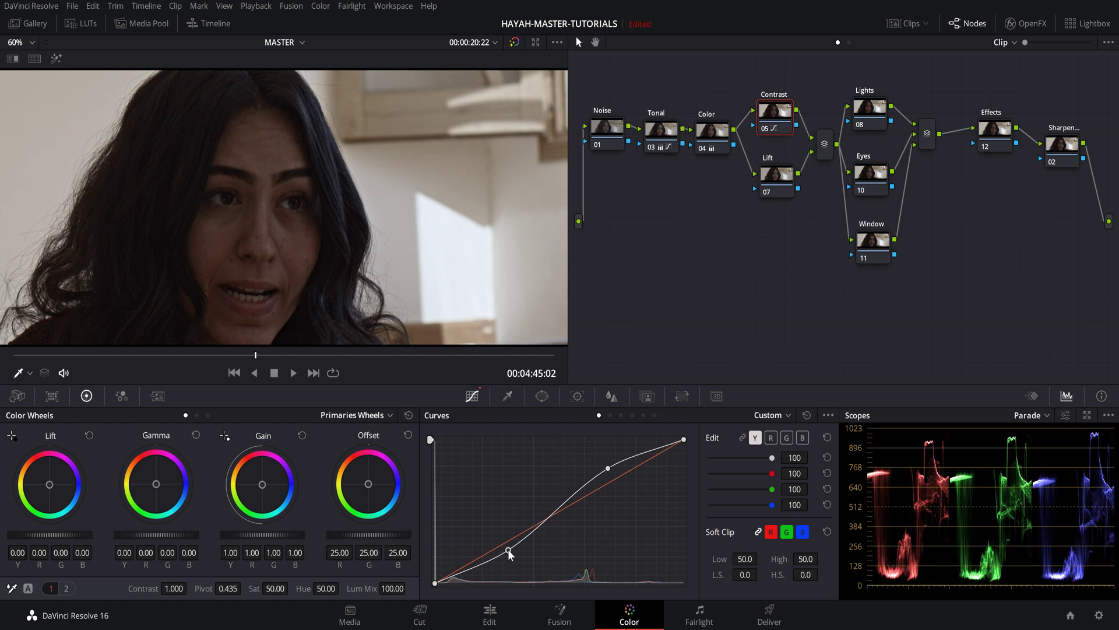
- Set the Contrast node's Pivot to 0.404 and raise the curve's highlight point slightly
{"action": "mouse_move", "coordinate": [224, 588]}
{"action": "left_mouse_down"}
{"action": "mouse_move", "coordinate": [244, 588]}
{"action": "mouse_move", "coordinate": [228, 589]}
{"action": "left_mouse_up"}
{"action": "left_click_drag", "start_coordinate": [609, 469], "coordinate": [607, 467]}
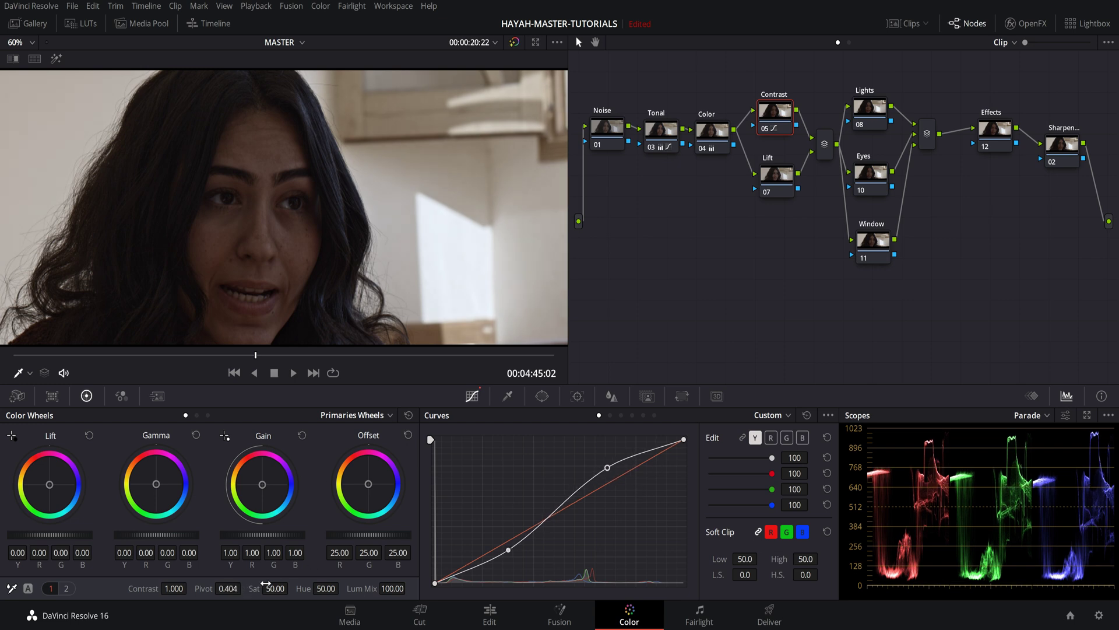
- Reset the Contrast node's grade, and set its Contrast to 1.330 and Pivot to 0.061
{"action": "left_click_drag", "start_coordinate": [180, 591], "coordinate": [182, 591]}
{"action": "right_click", "coordinate": [775, 114]}
{"action": "left_click", "coordinate": [787, 123]}
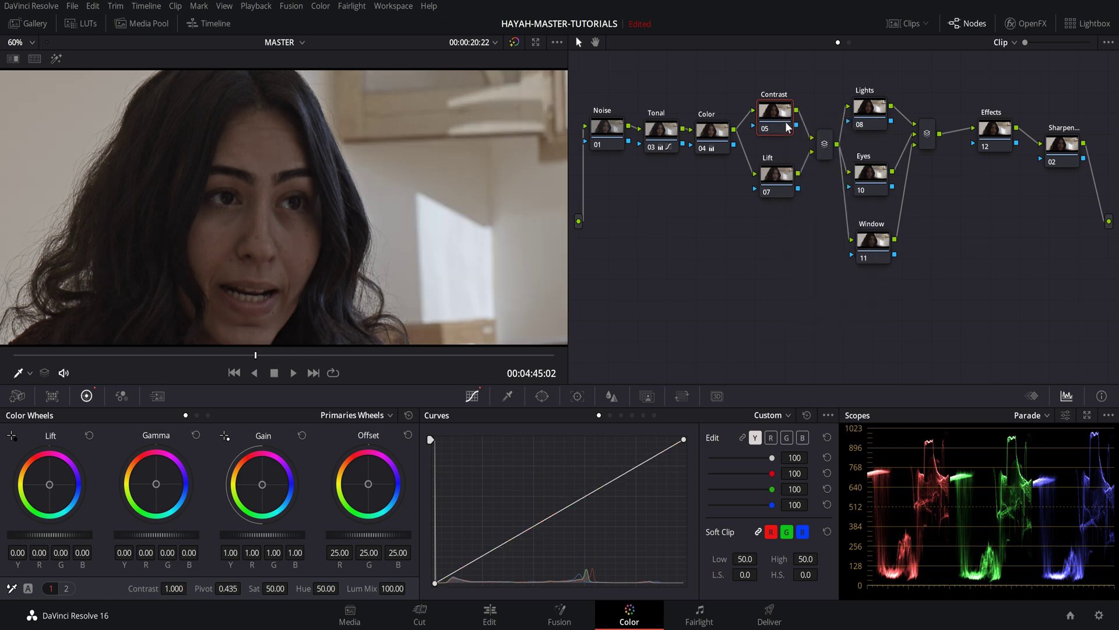
{"action": "left_click_drag", "start_coordinate": [169, 588], "coordinate": [197, 587]}
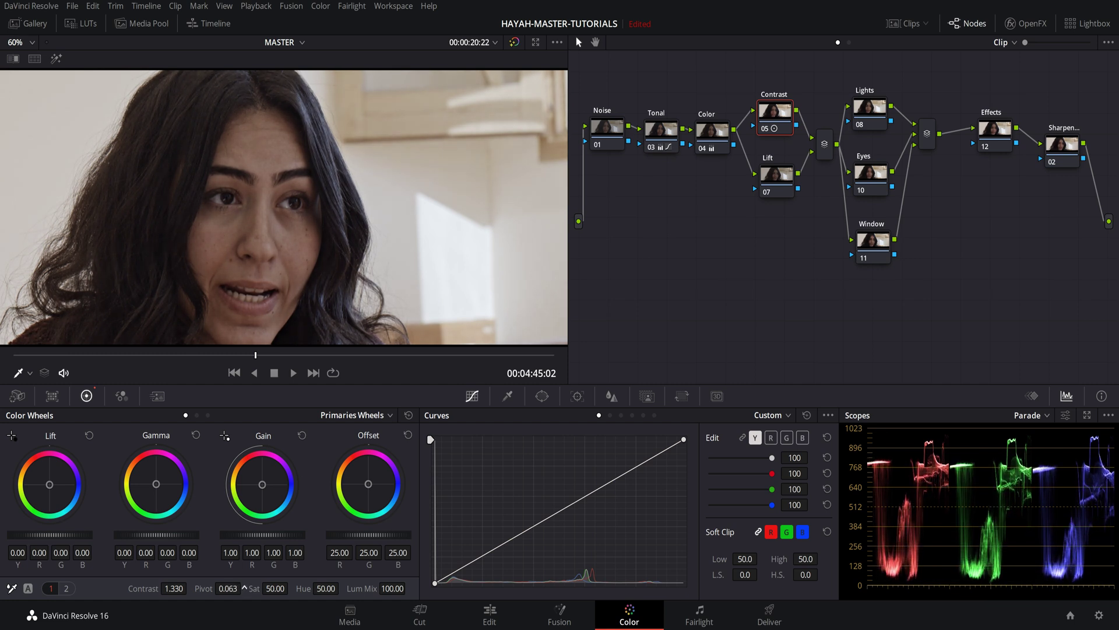
{"action": "left_click_drag", "start_coordinate": [197, 588], "coordinate": [196, 587]}
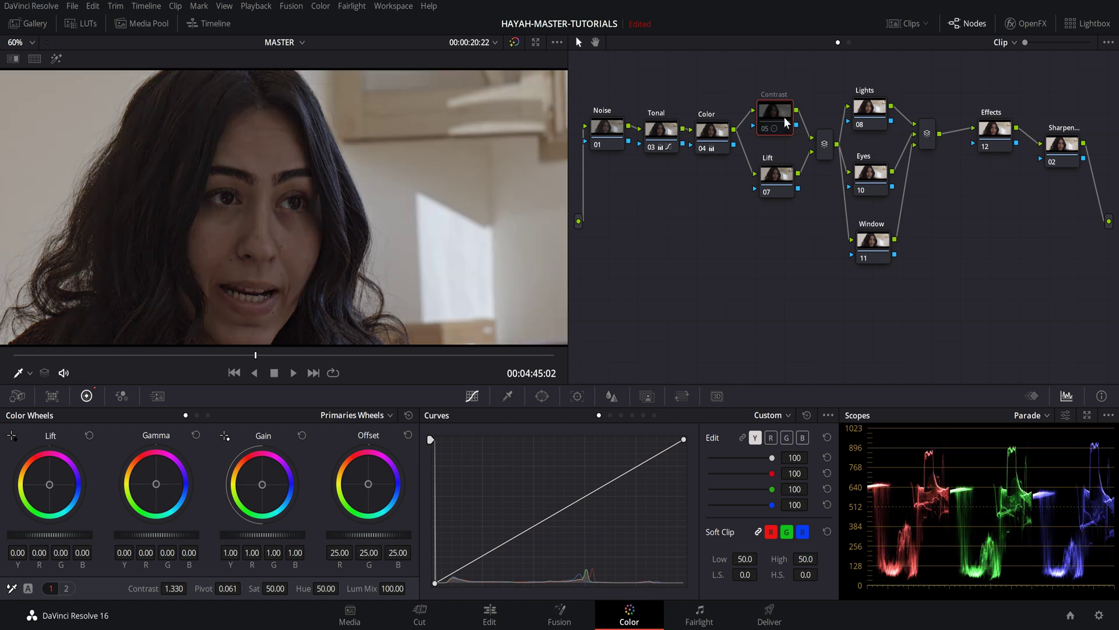
- Compare the image with the Contrast node disabled and enabled
{"action": "key", "text": "ctrl+d"}
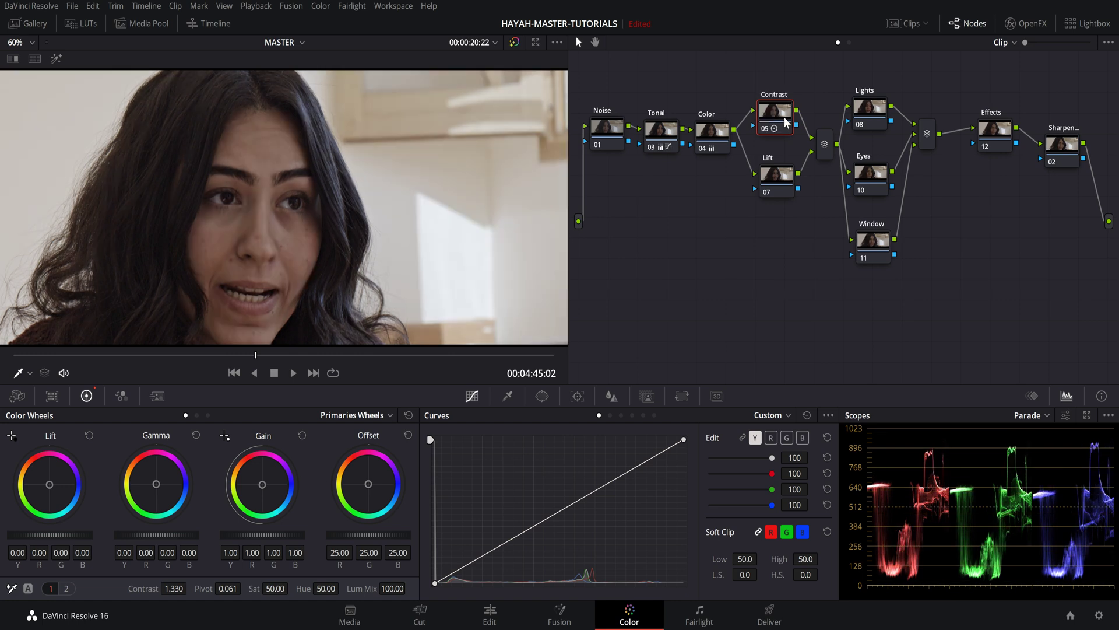
{"action": "key", "text": "ctrl+d"}
{"action": "key", "text": "ctrl+d"}
{"action": "key", "text": "ctrl+d"}
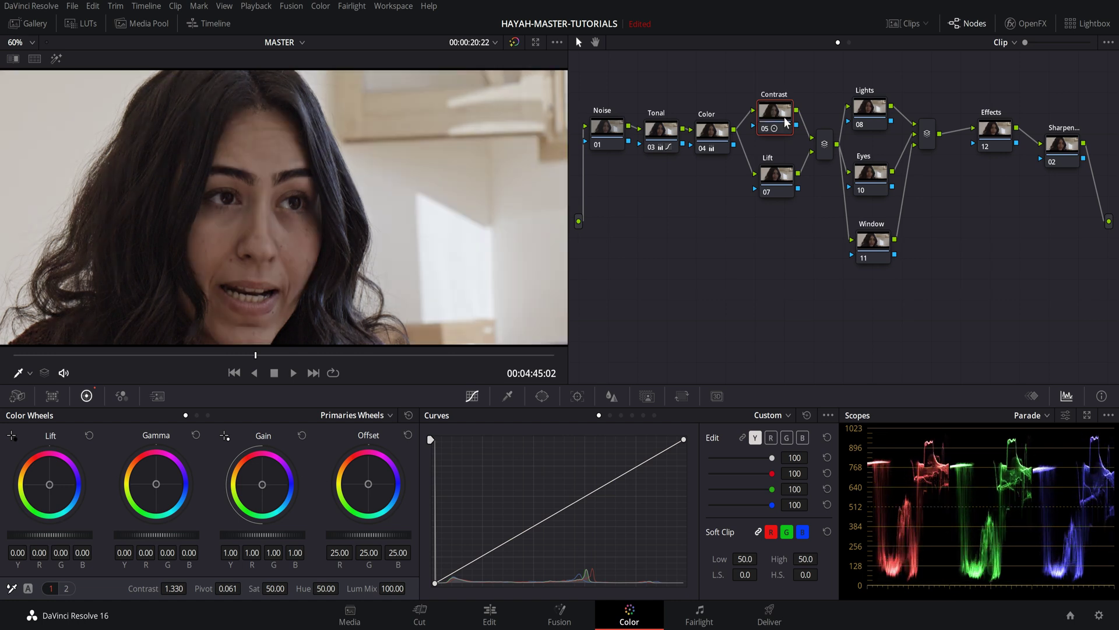
{"action": "key", "text": "ctrl+d"}
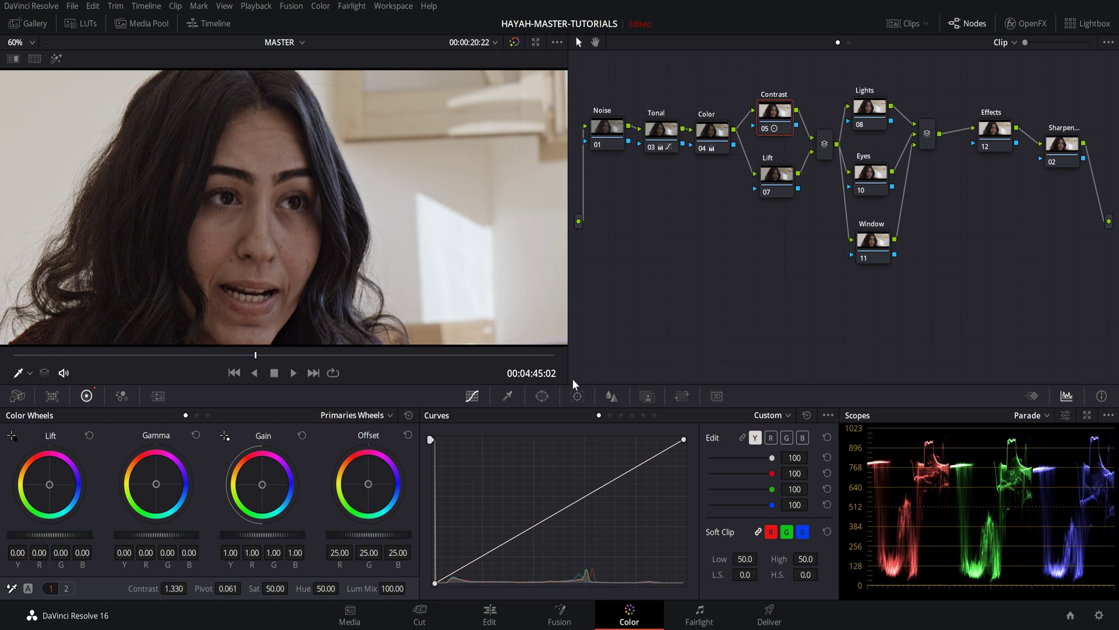
- Add a circular window to the Contrast node over the face, at Pan 47.46, Tilt 49.35 and Soft 1 15.80
{"action": "left_click", "coordinate": [541, 397]}
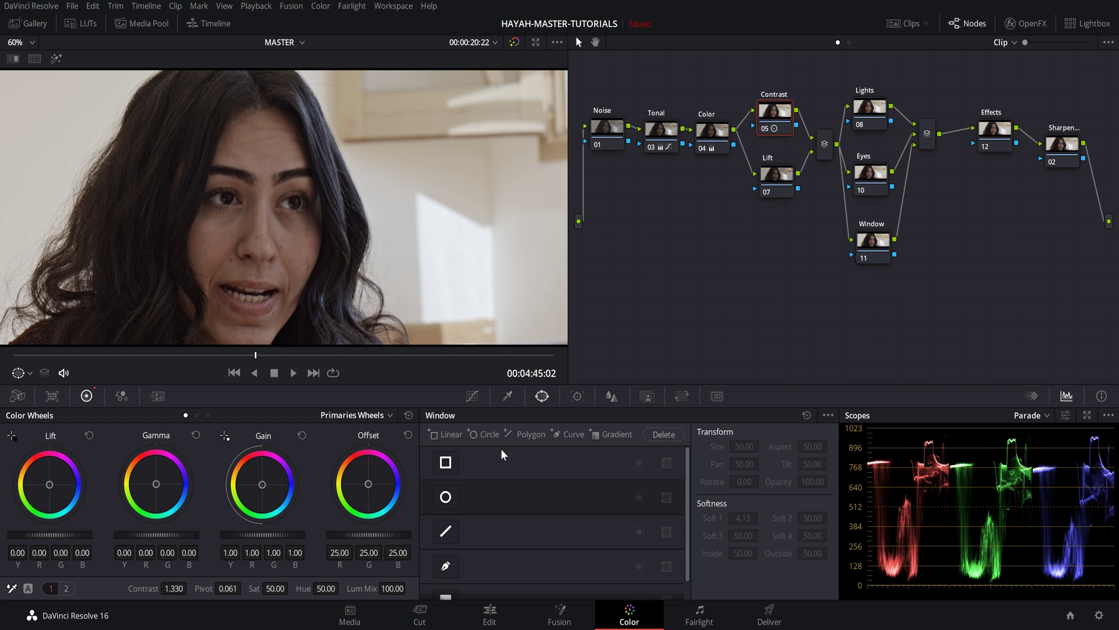
{"action": "left_click", "coordinate": [446, 497]}
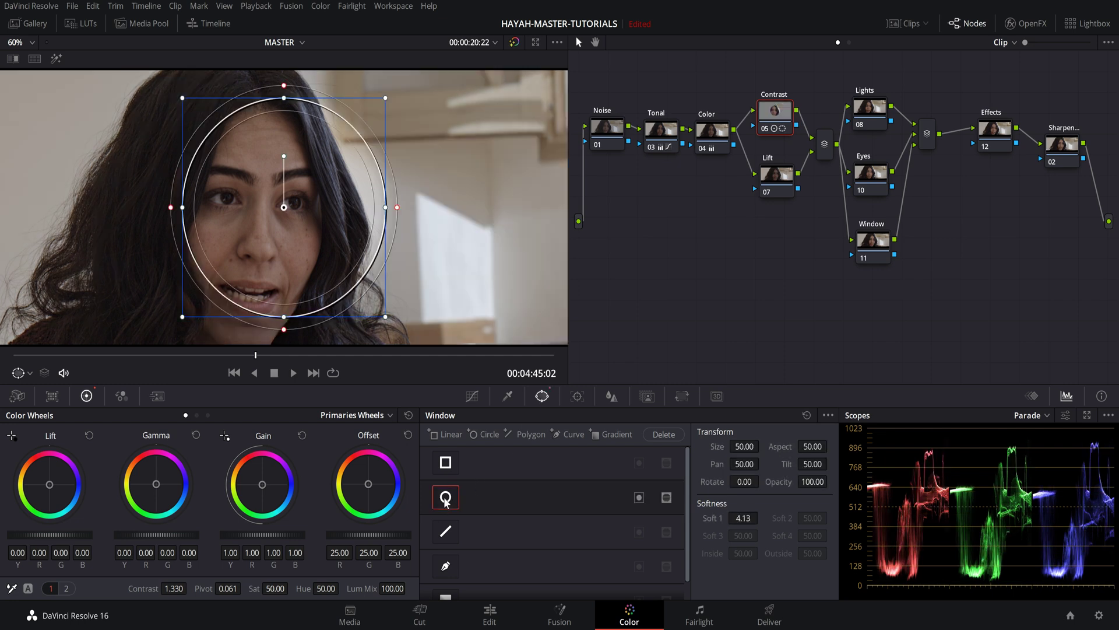
{"action": "left_click_drag", "start_coordinate": [310, 223], "coordinate": [272, 233]}
{"action": "left_click_drag", "start_coordinate": [363, 217], "coordinate": [395, 233]}
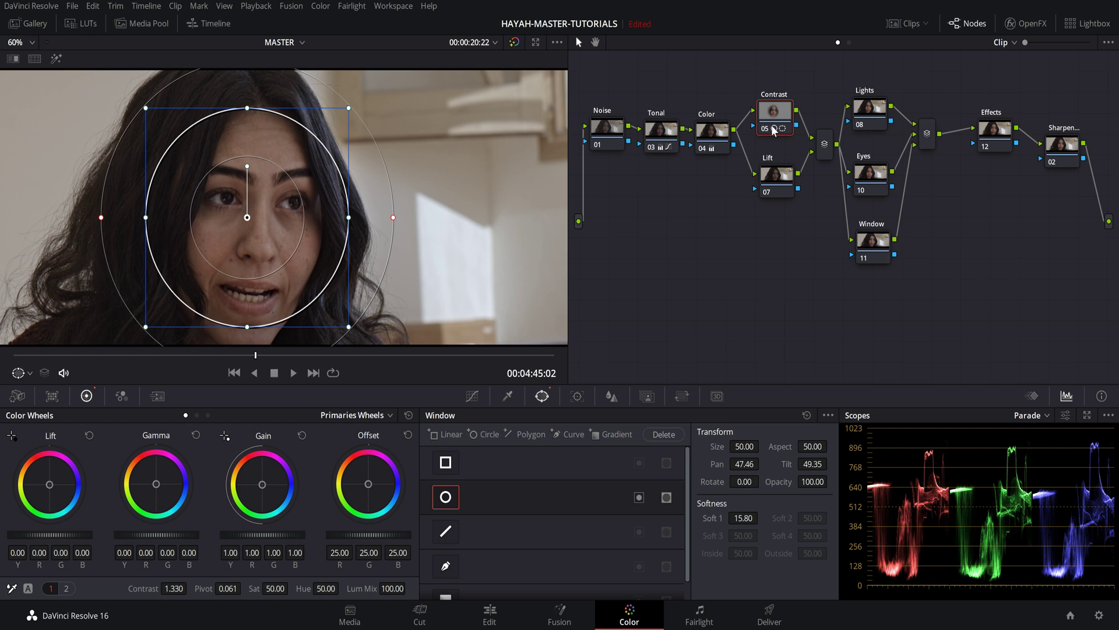
- Examine the effect of the windowed contrast on the face by repeatedly switching the Contrast node off and on
{"action": "left_click", "coordinate": [774, 129]}
{"action": "left_click", "coordinate": [774, 129]}
{"action": "left_click", "coordinate": [774, 129]}
{"action": "left_click", "coordinate": [774, 129]}
{"action": "left_click", "coordinate": [774, 129]}
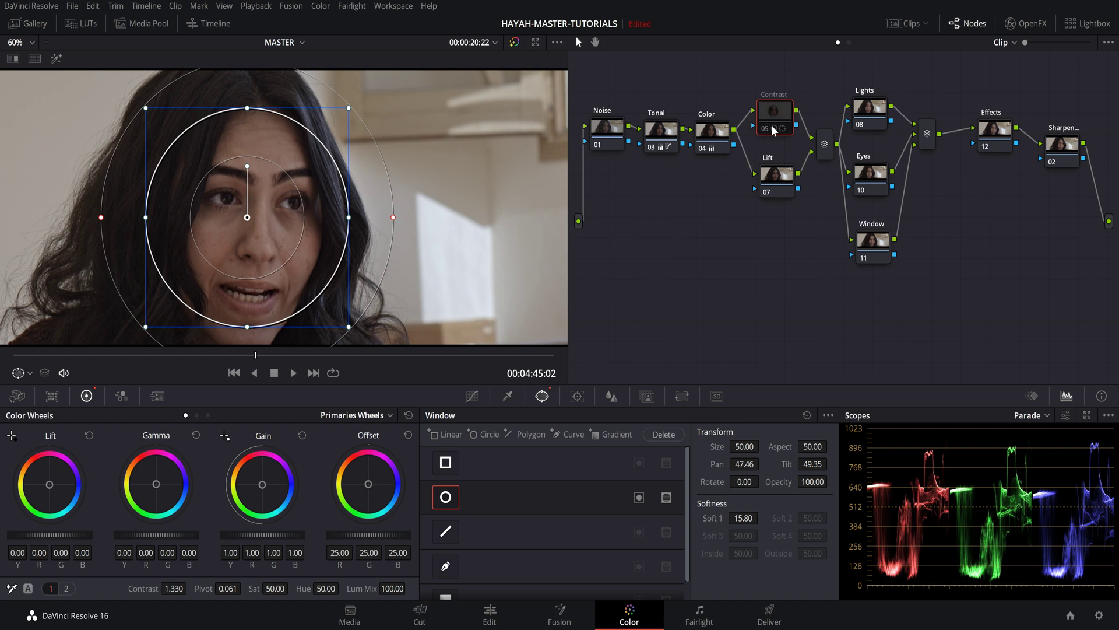
{"action": "left_click", "coordinate": [773, 128]}
{"action": "left_click", "coordinate": [774, 129]}
{"action": "left_click", "coordinate": [773, 129]}
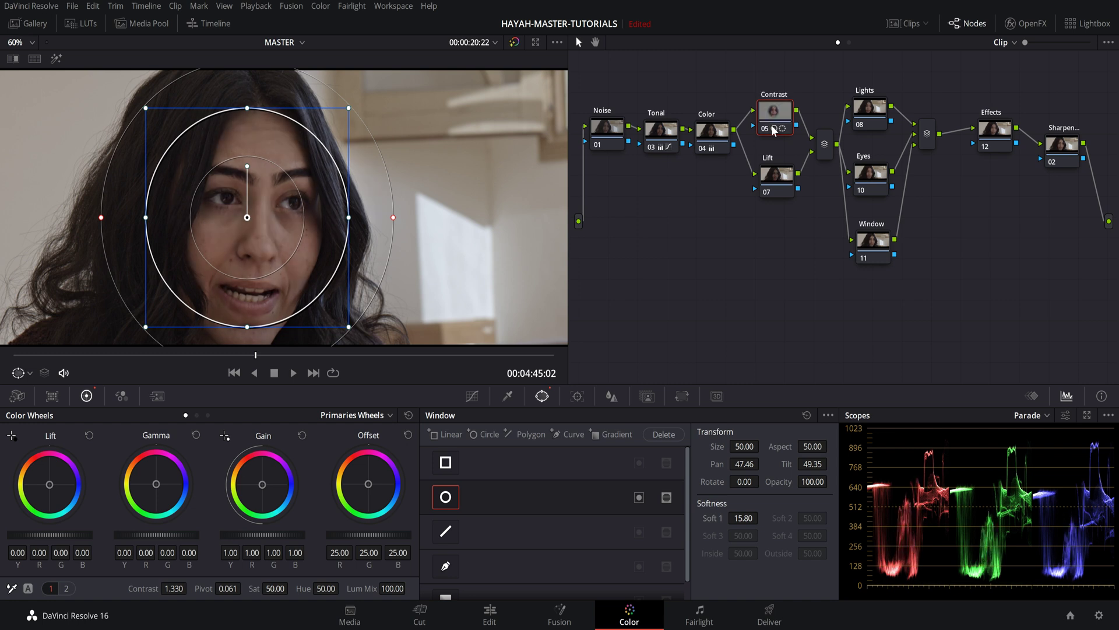
{"action": "left_click", "coordinate": [774, 129]}
{"action": "left_click", "coordinate": [774, 129]}
- Check the Contrast node's window in highlight view and set its Soft 1 to 18.90
{"action": "left_click", "coordinate": [55, 60]}
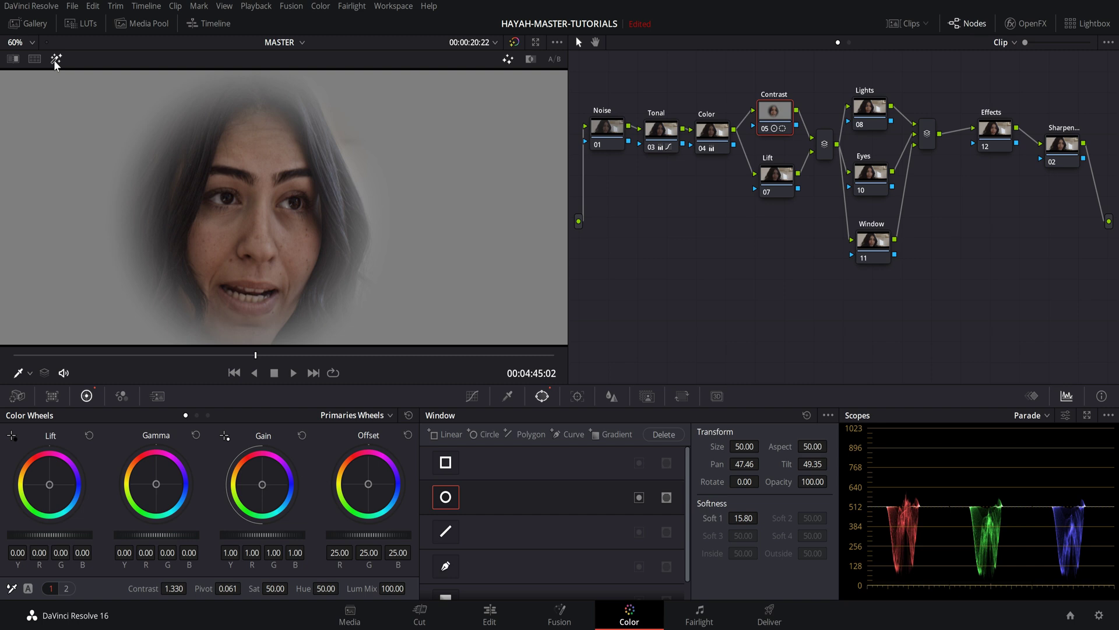
{"action": "left_click_drag", "start_coordinate": [762, 517], "coordinate": [761, 517]}
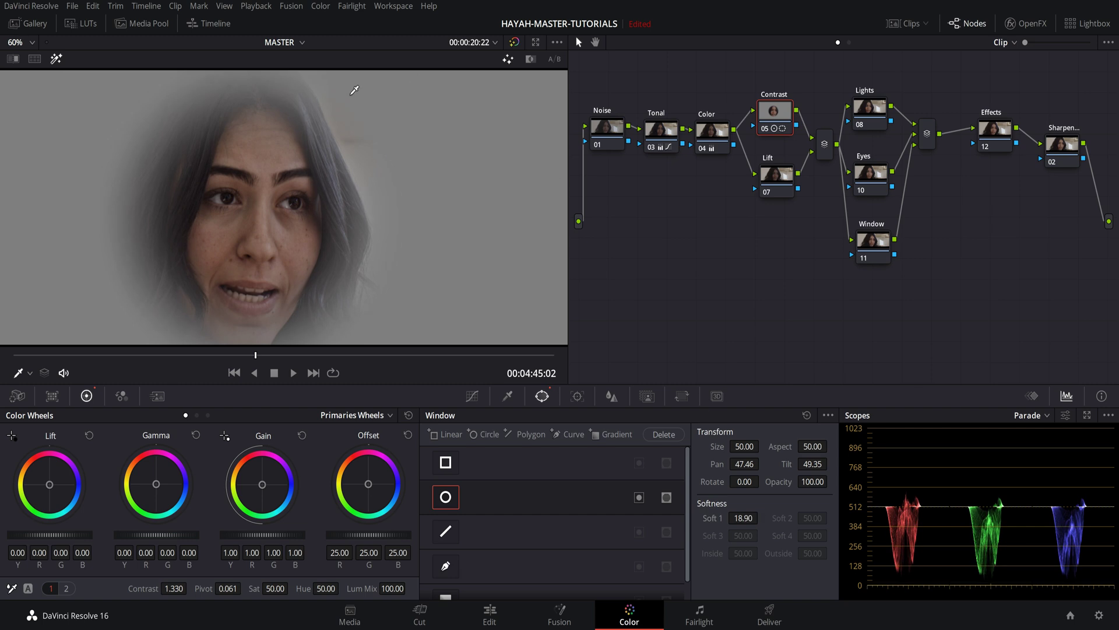
{"action": "left_click", "coordinate": [57, 59]}
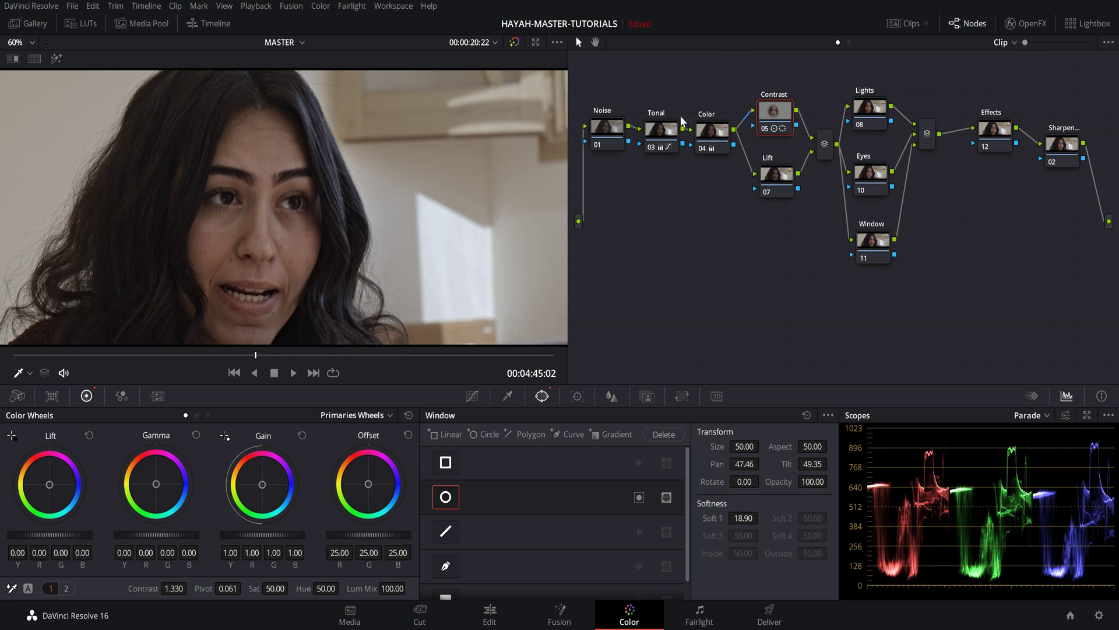
- Look through the Tonal node's Primaries Wheels, Primaries Bars and Log grading controls
{"action": "left_click", "coordinate": [662, 131]}
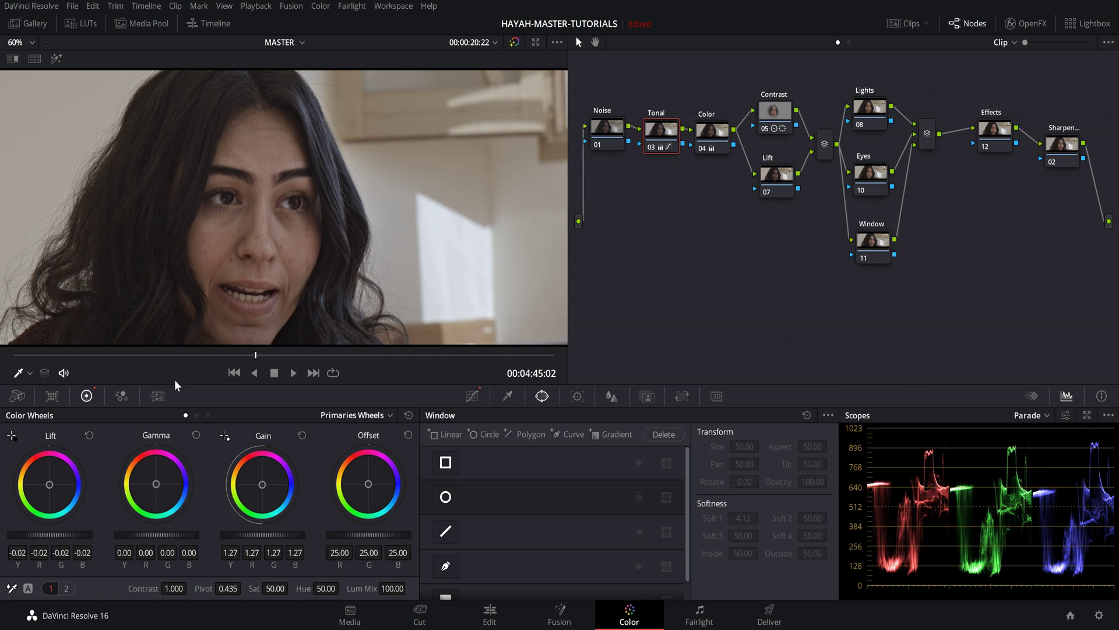
{"action": "left_click", "coordinate": [208, 416]}
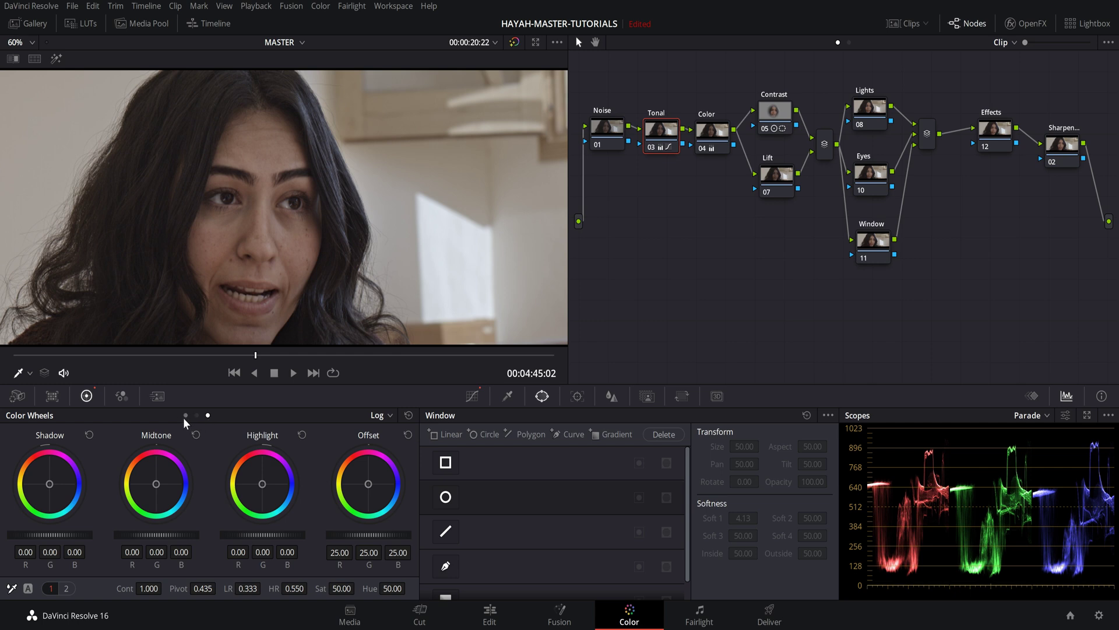
{"action": "left_click", "coordinate": [186, 415]}
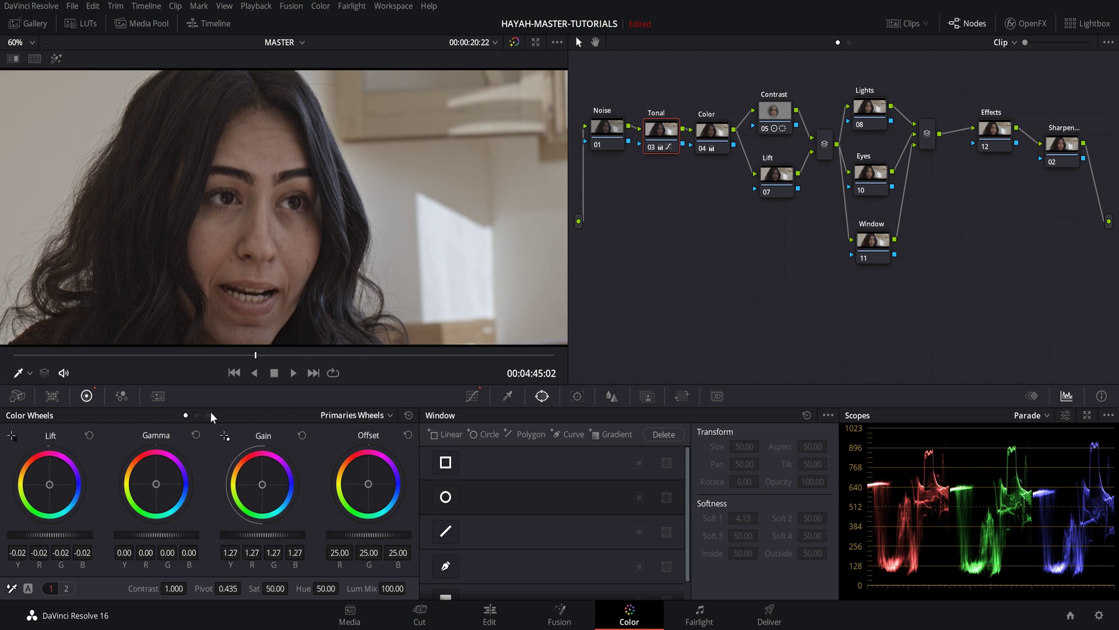
{"action": "left_click", "coordinate": [197, 415]}
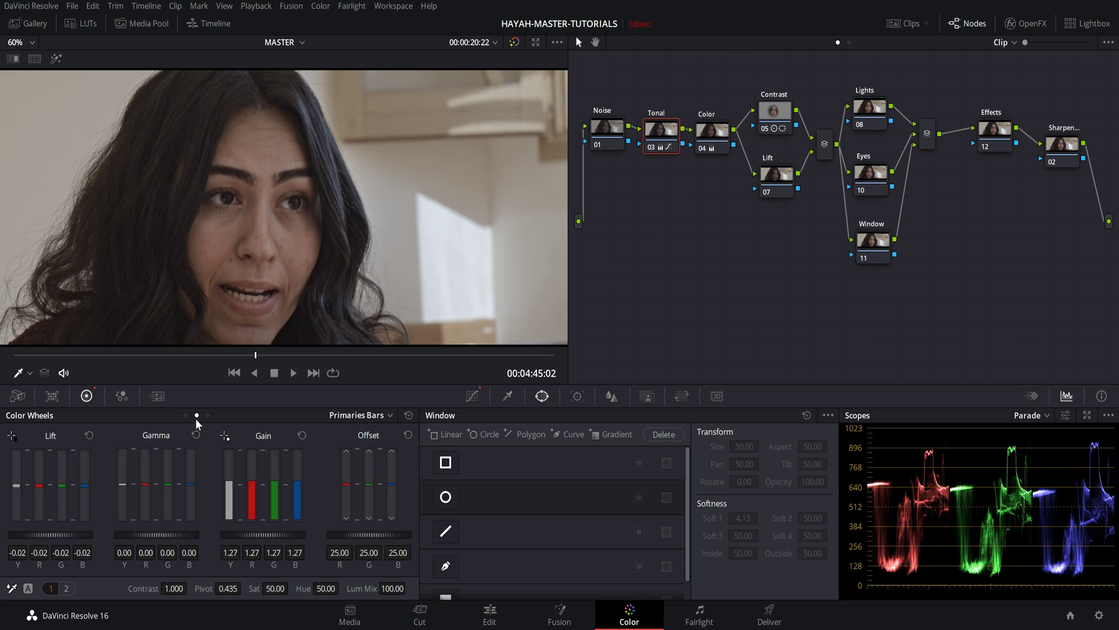
{"action": "left_click", "coordinate": [208, 415]}
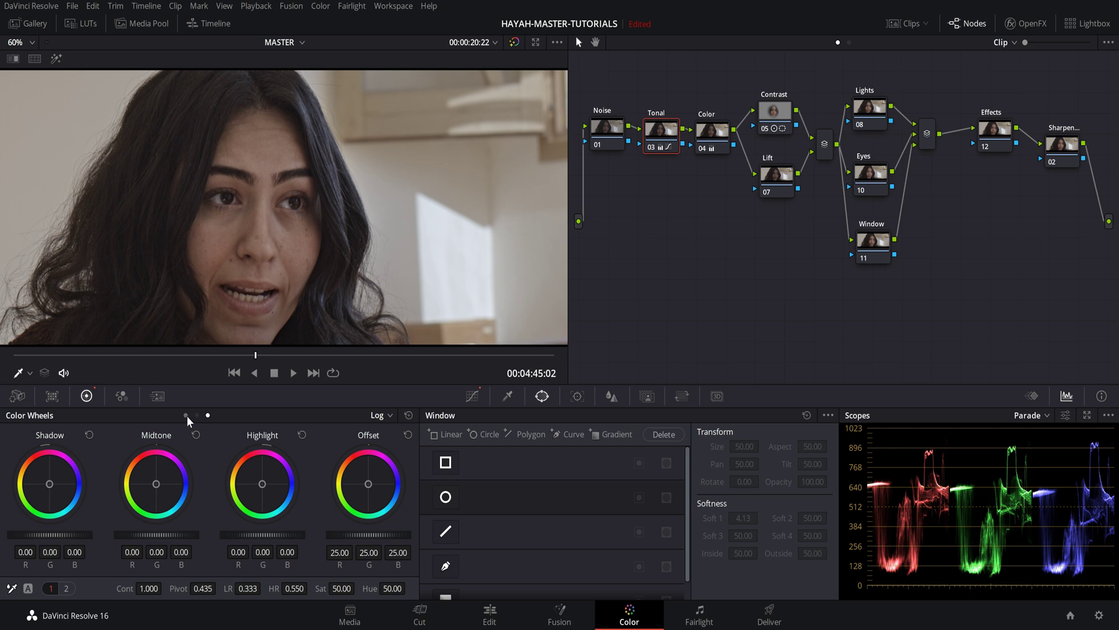
{"action": "left_click", "coordinate": [186, 415]}
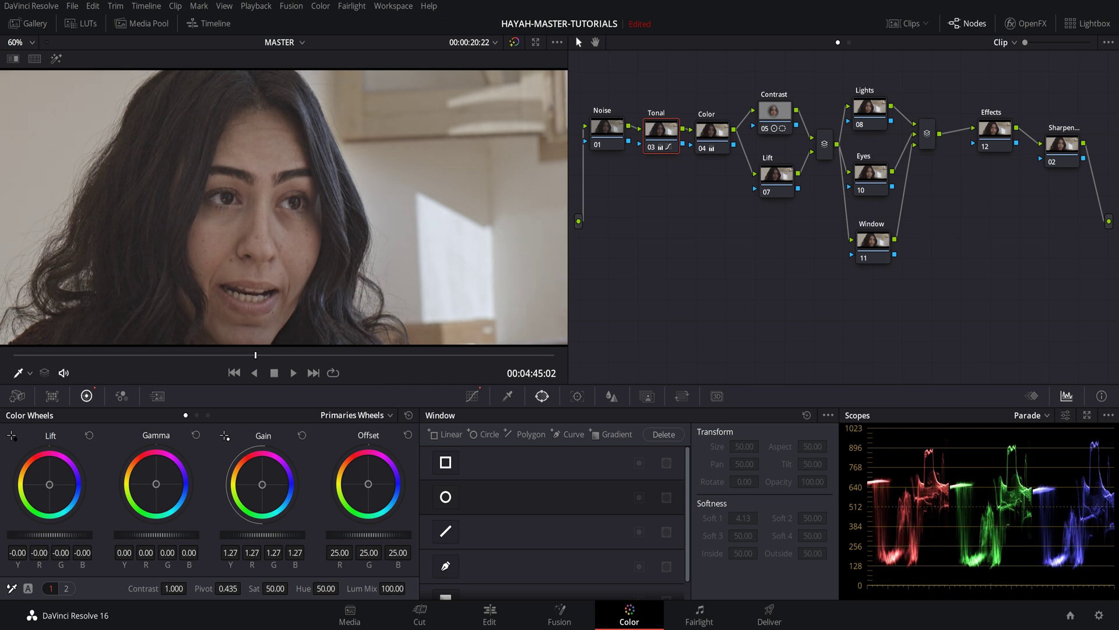
- Set the Tonal node's Lift to -0.02 and its Log Shadow wheel to -0.02
{"action": "mouse_move", "coordinate": [50, 535]}
{"action": "left_mouse_down"}
{"action": "mouse_move", "coordinate": [65, 535]}
{"action": "mouse_move", "coordinate": [56, 535]}
{"action": "left_mouse_up"}
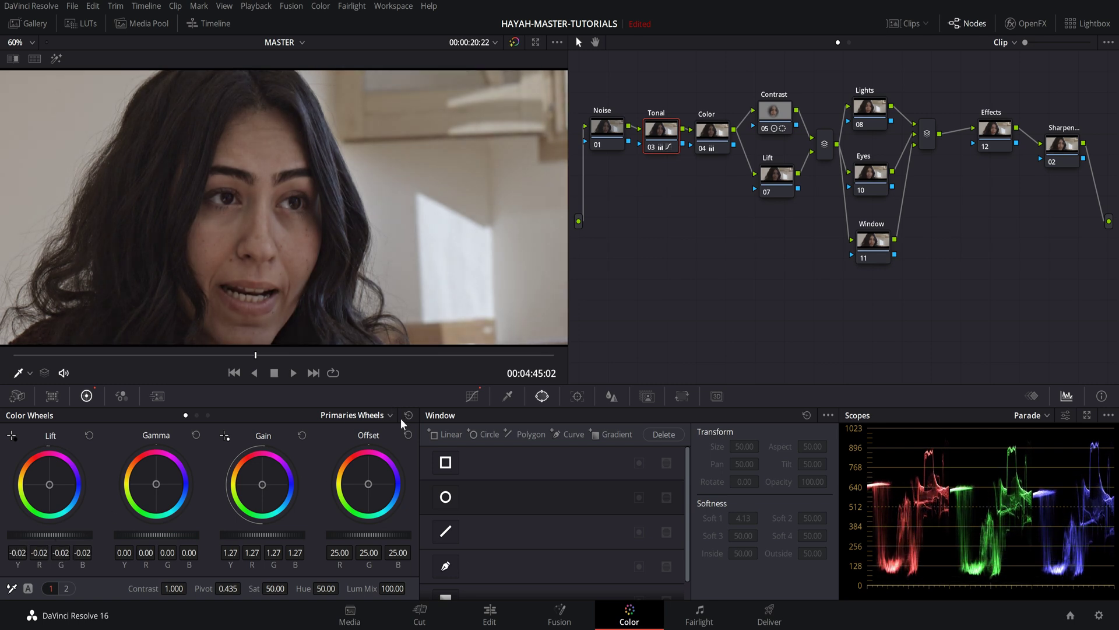
{"action": "left_click", "coordinate": [207, 416]}
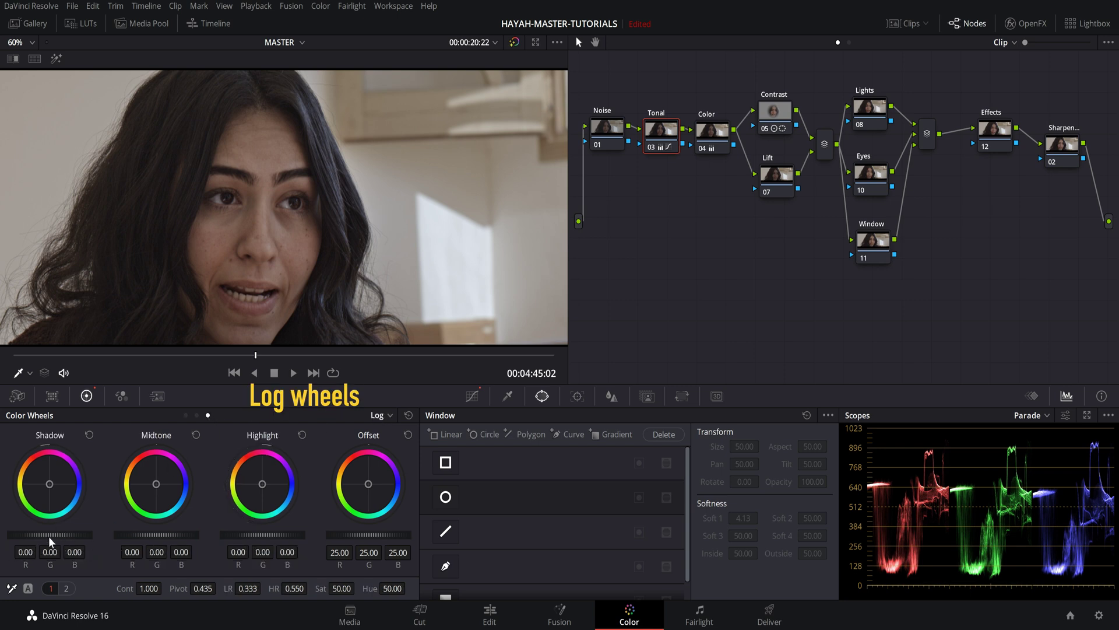
{"action": "mouse_move", "coordinate": [50, 534]}
{"action": "left_mouse_down"}
{"action": "mouse_move", "coordinate": [39, 535]}
{"action": "mouse_move", "coordinate": [64, 535]}
{"action": "mouse_move", "coordinate": [51, 535]}
{"action": "left_mouse_up"}
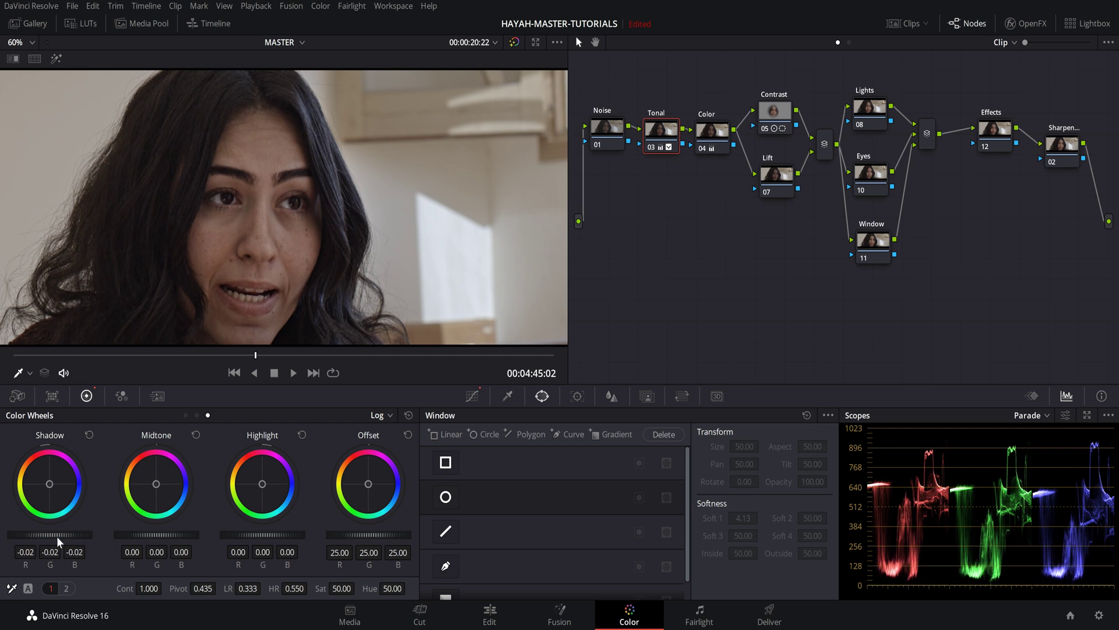
- Set the Lift node's Log Shadow wheel to -0.02 and compare the image with the node disabled and enabled
{"action": "left_click", "coordinate": [777, 175]}
{"action": "key", "text": "ctrl+d"}
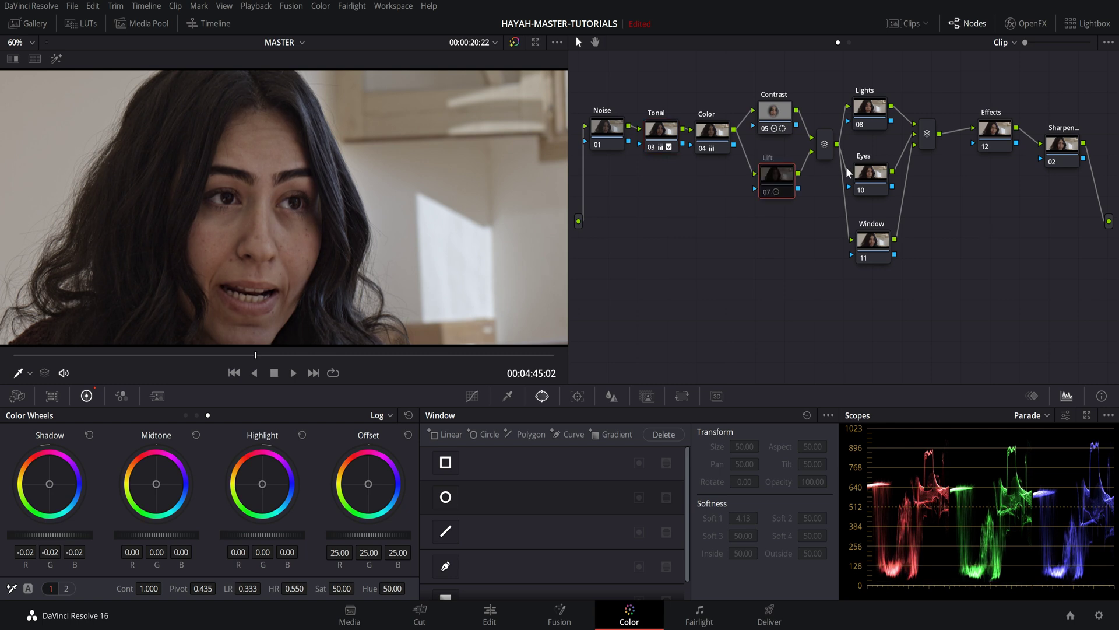
{"action": "key", "text": "ctrl+d"}
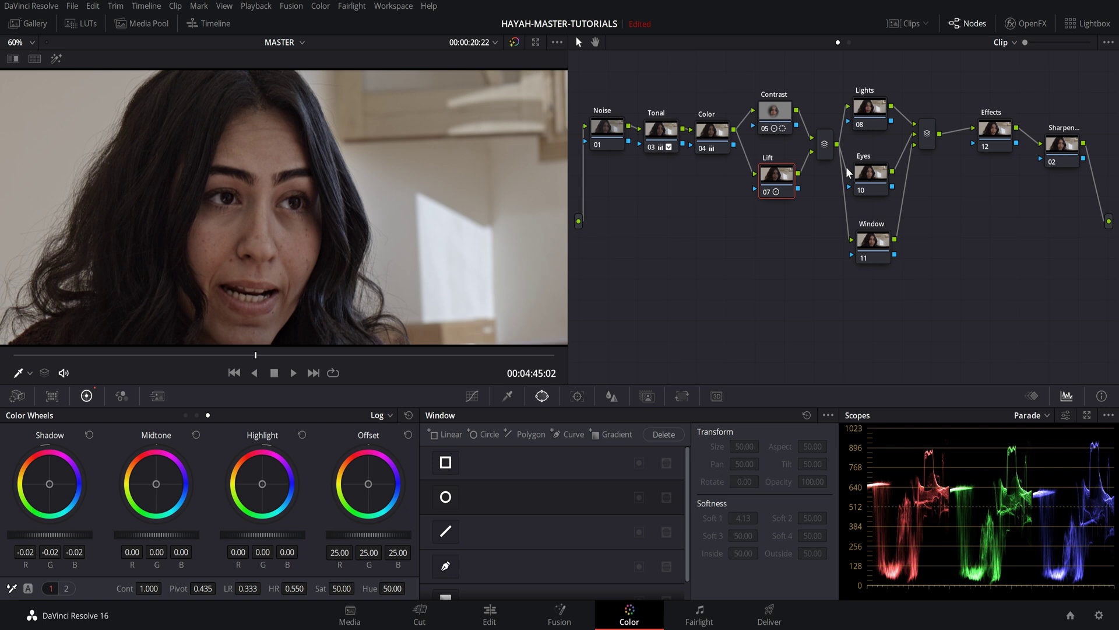
- Reduce the Color node's saturation to 34.20
{"action": "left_click", "coordinate": [715, 131]}
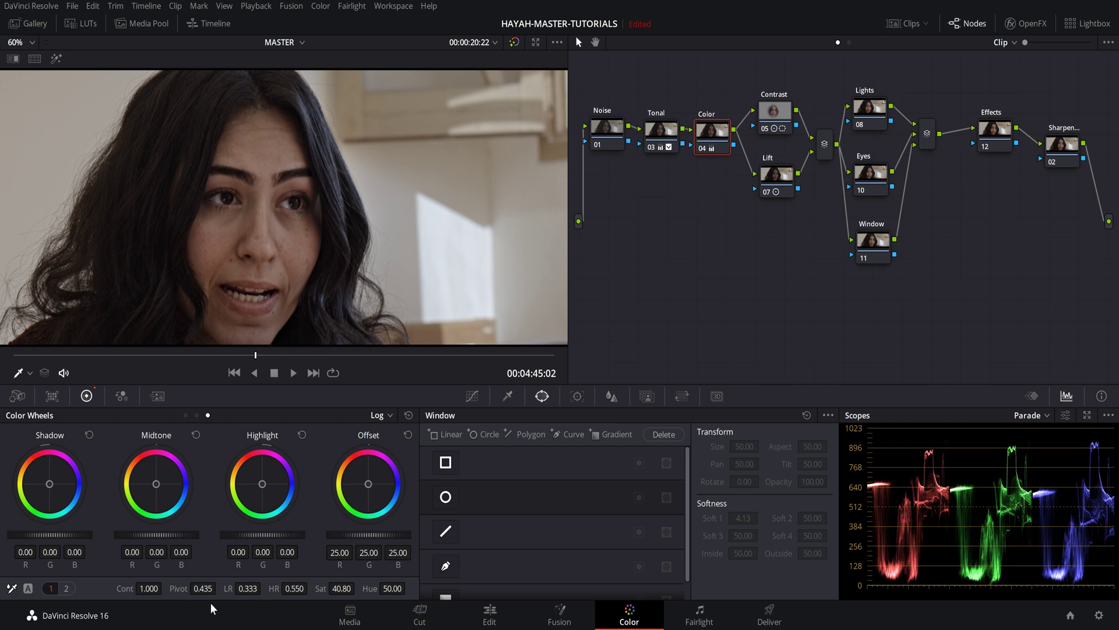
{"action": "left_click_drag", "start_coordinate": [342, 589], "coordinate": [324, 588]}
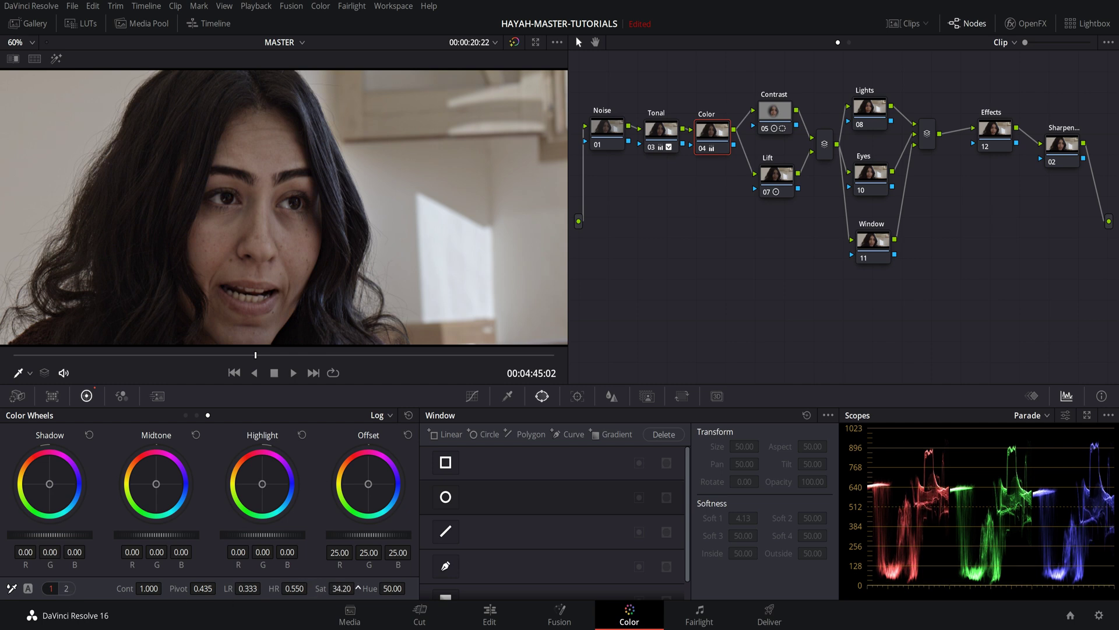
- Raise the Tonal node's midtones slightly, setting Gamma to 0.01 in the Primaries Wheels
{"action": "left_click", "coordinate": [665, 137]}
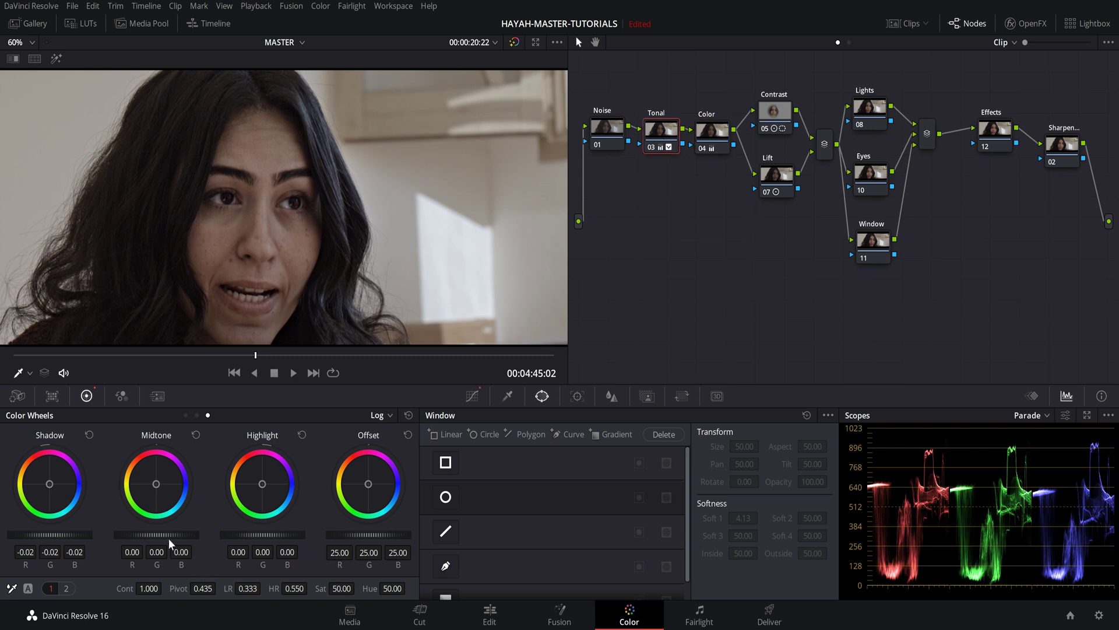
{"action": "mouse_move", "coordinate": [156, 534]}
{"action": "left_mouse_down"}
{"action": "mouse_move", "coordinate": [186, 535]}
{"action": "mouse_move", "coordinate": [158, 535]}
{"action": "left_mouse_up"}
{"action": "left_click", "coordinate": [185, 415]}
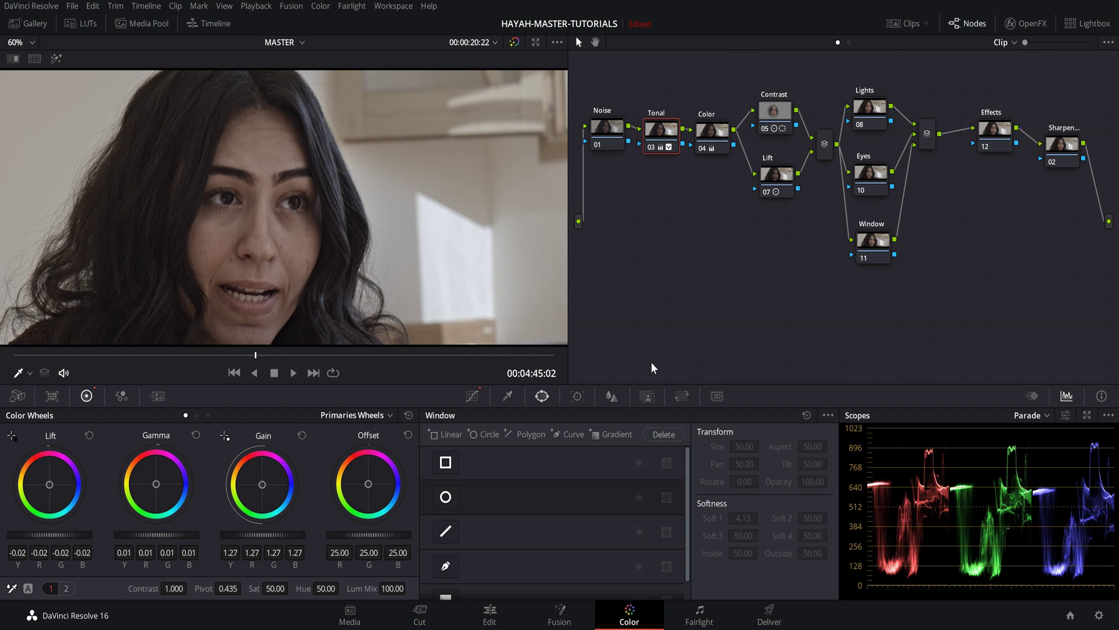
- Add a circular window to the Lights node, show its Power Window overlay, and position it over the face at Pan 48.06, Tilt 48.63
{"action": "left_click", "coordinate": [874, 109]}
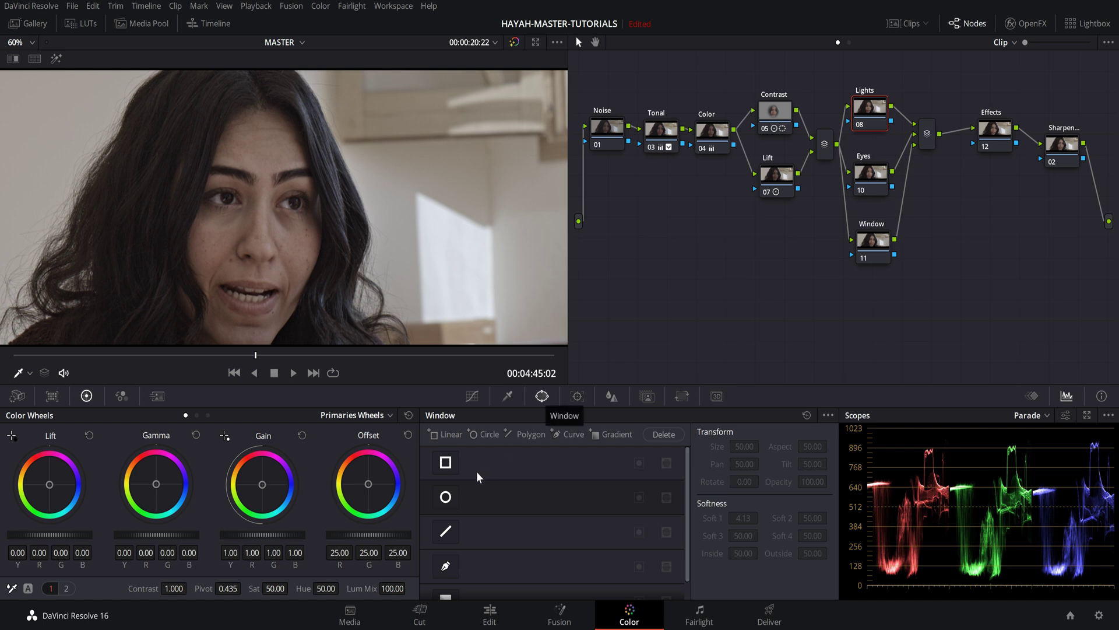
{"action": "left_click", "coordinate": [445, 496]}
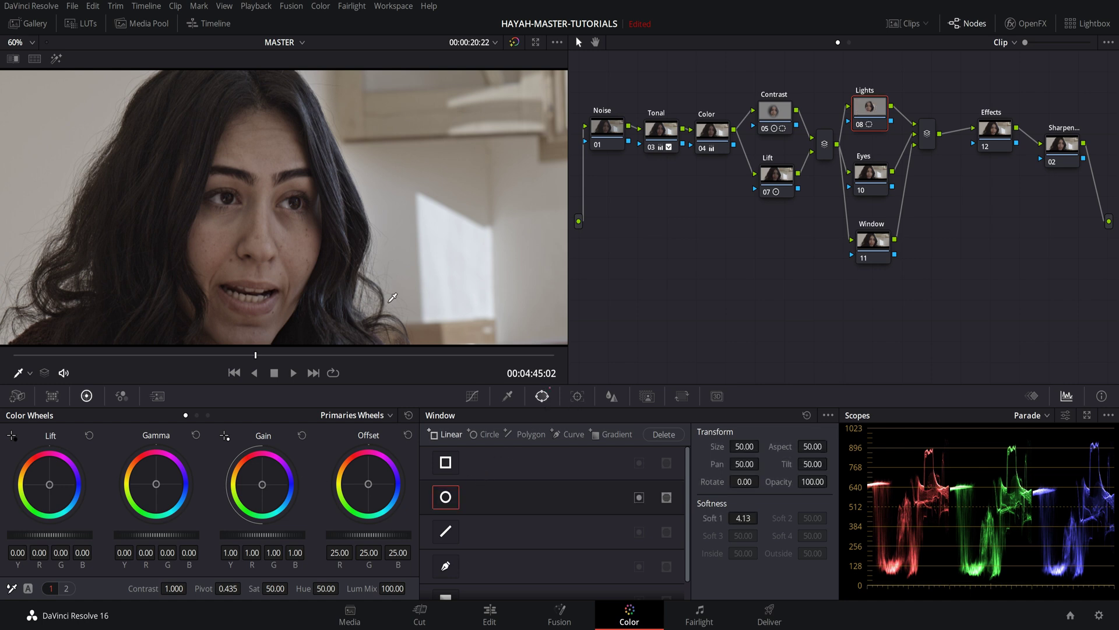
{"action": "left_click", "coordinate": [28, 375]}
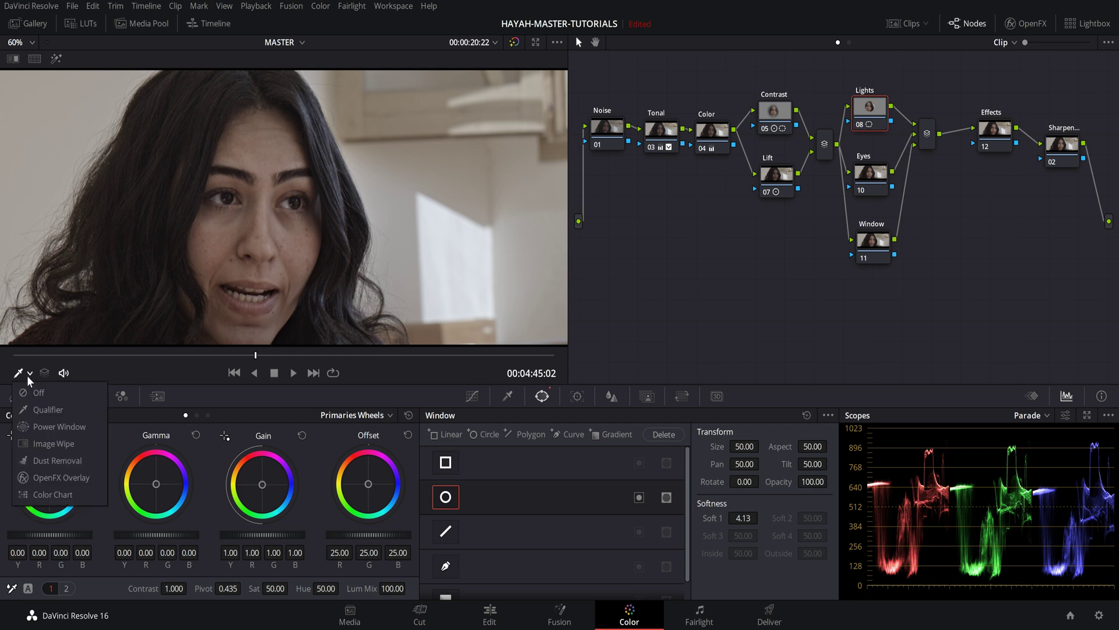
{"action": "left_click", "coordinate": [58, 429]}
{"action": "left_click_drag", "start_coordinate": [289, 269], "coordinate": [269, 288]}
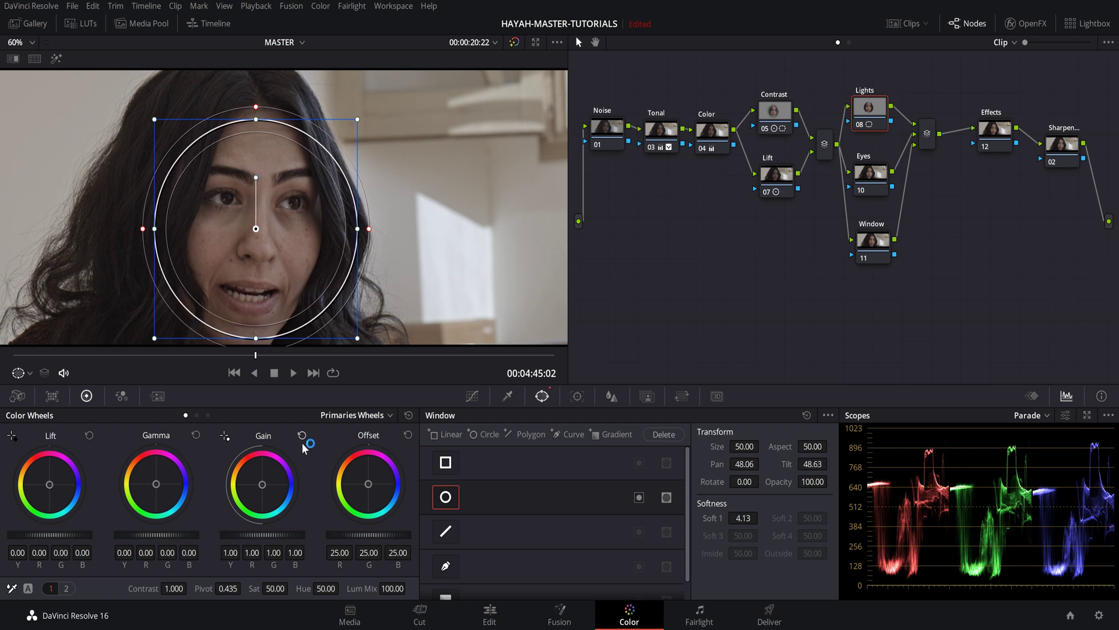
- Raise the Lights node's Gain to 1.38 and soften its window to Soft 1 23.35
{"action": "left_click_drag", "start_coordinate": [264, 539], "coordinate": [291, 539]}
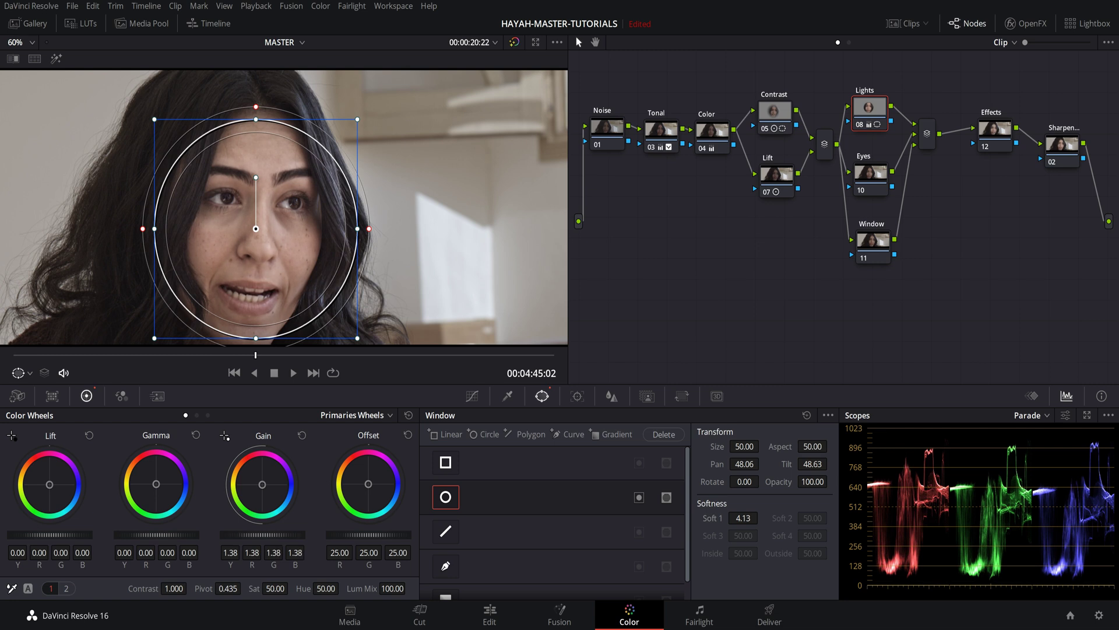
{"action": "left_click_drag", "start_coordinate": [370, 231], "coordinate": [424, 248]}
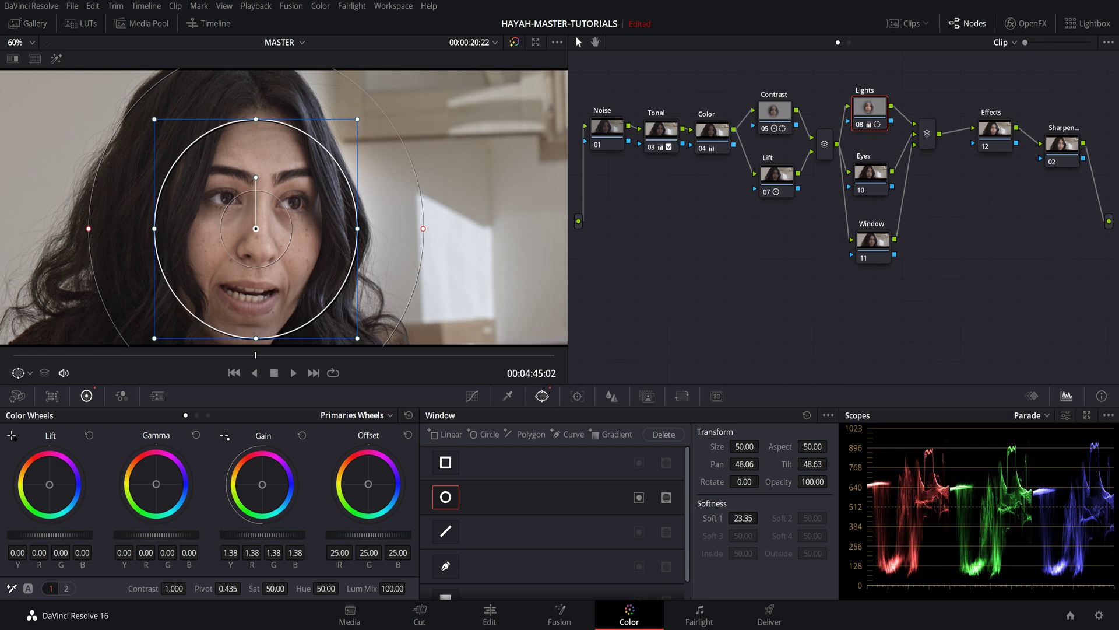
- Reduce the Lights node's saturation to 45.00, compare the image with the node off and on, and hide the window overlay
{"action": "left_click_drag", "start_coordinate": [275, 588], "coordinate": [278, 587]}
{"action": "key", "text": "ctrl+d"}
{"action": "key", "text": "ctrl+d"}
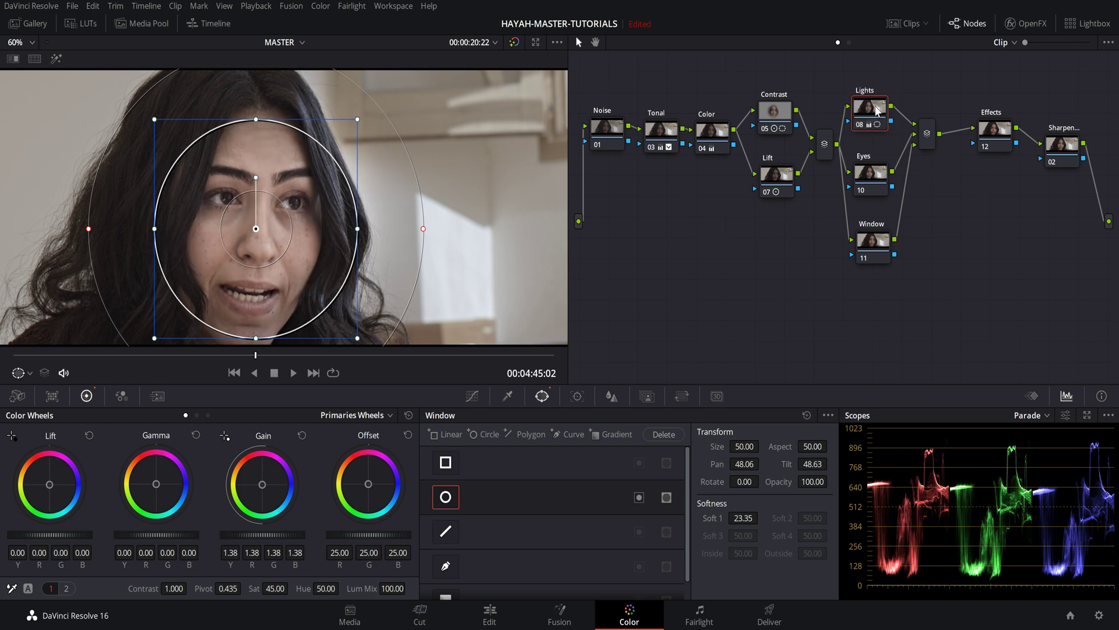
{"action": "key", "text": "ctrl+d"}
{"action": "key", "text": "ctrl+d"}
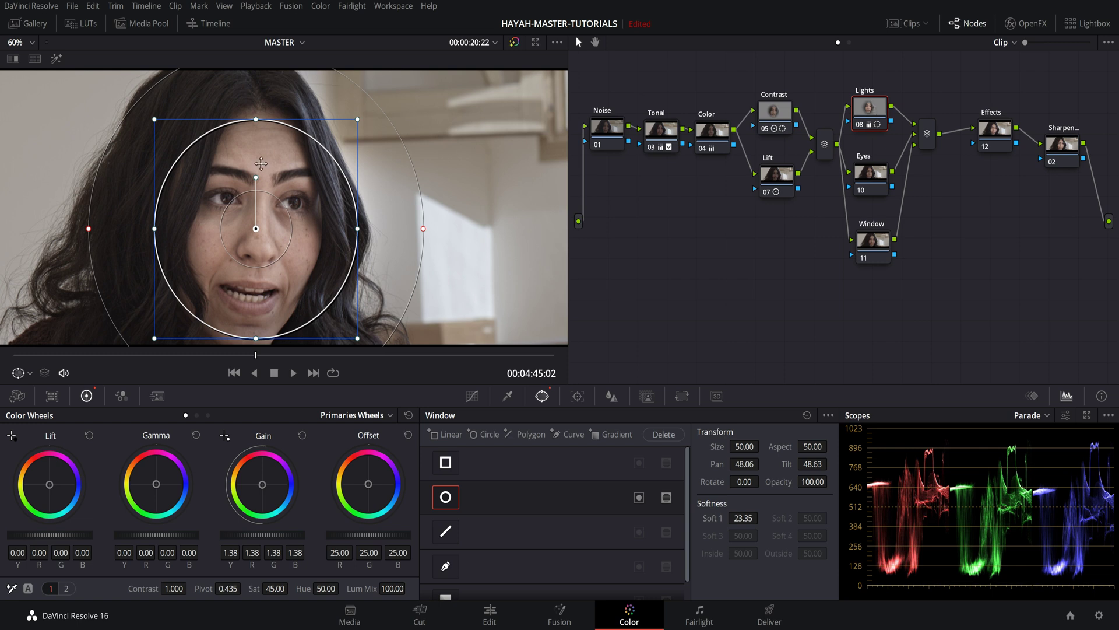
{"action": "left_click", "coordinate": [27, 373]}
{"action": "left_click", "coordinate": [38, 392]}
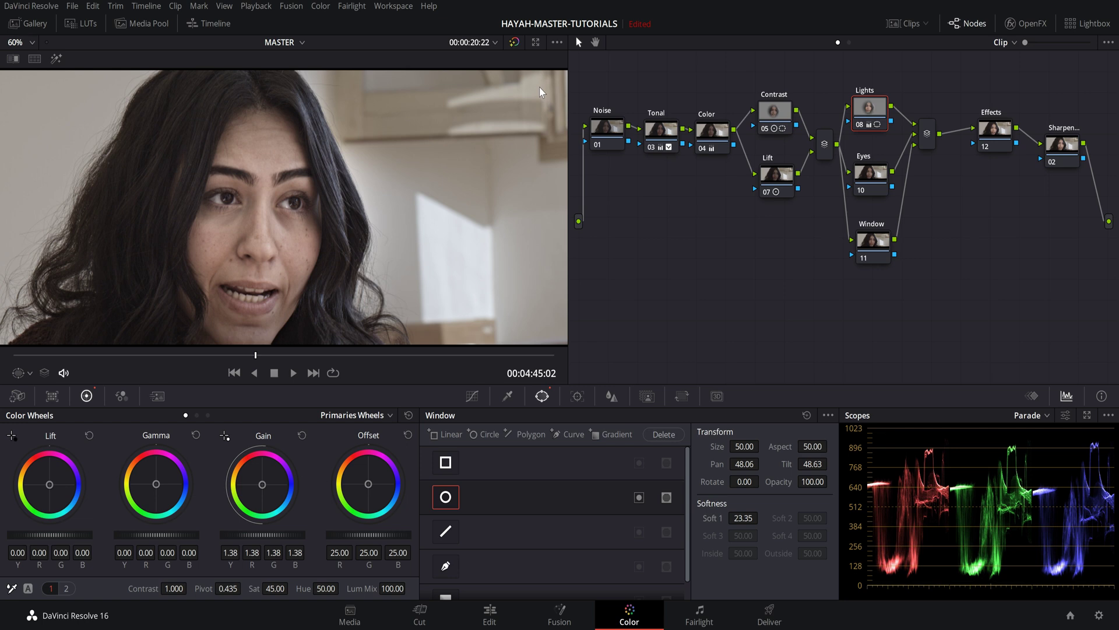
- Add a circular window to the Window node, show its overlay, and place it over the background cupboard at Pan 66.55, Tilt 54.85
{"action": "left_click", "coordinate": [874, 241]}
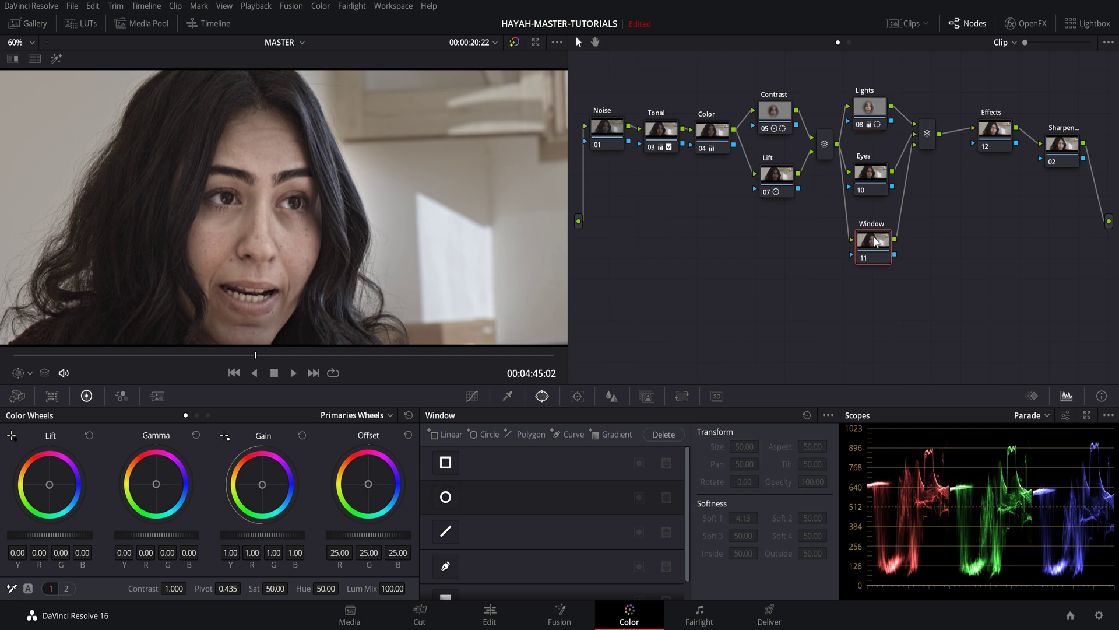
{"action": "left_click", "coordinate": [454, 497]}
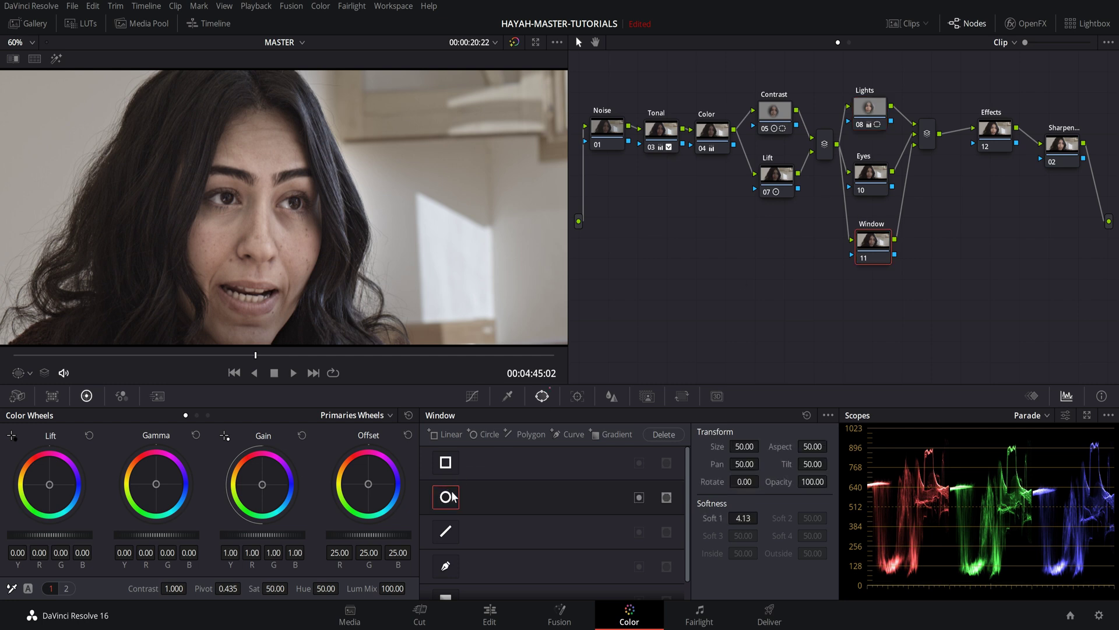
{"action": "left_click", "coordinate": [27, 373]}
{"action": "left_click", "coordinate": [39, 425]}
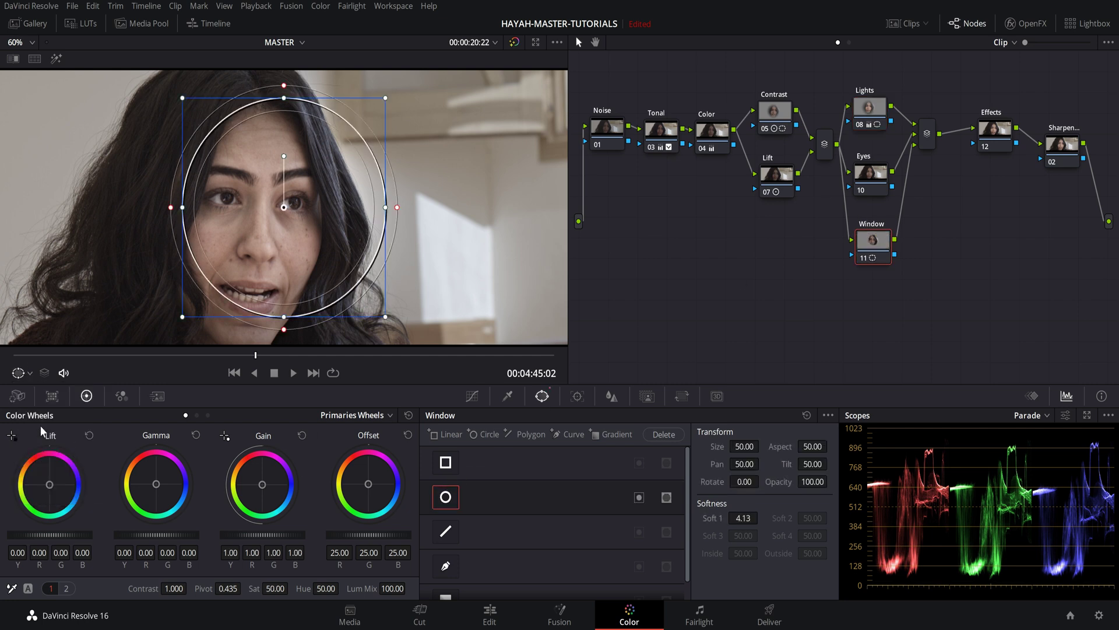
{"action": "left_click_drag", "start_coordinate": [273, 211], "coordinate": [534, 135]}
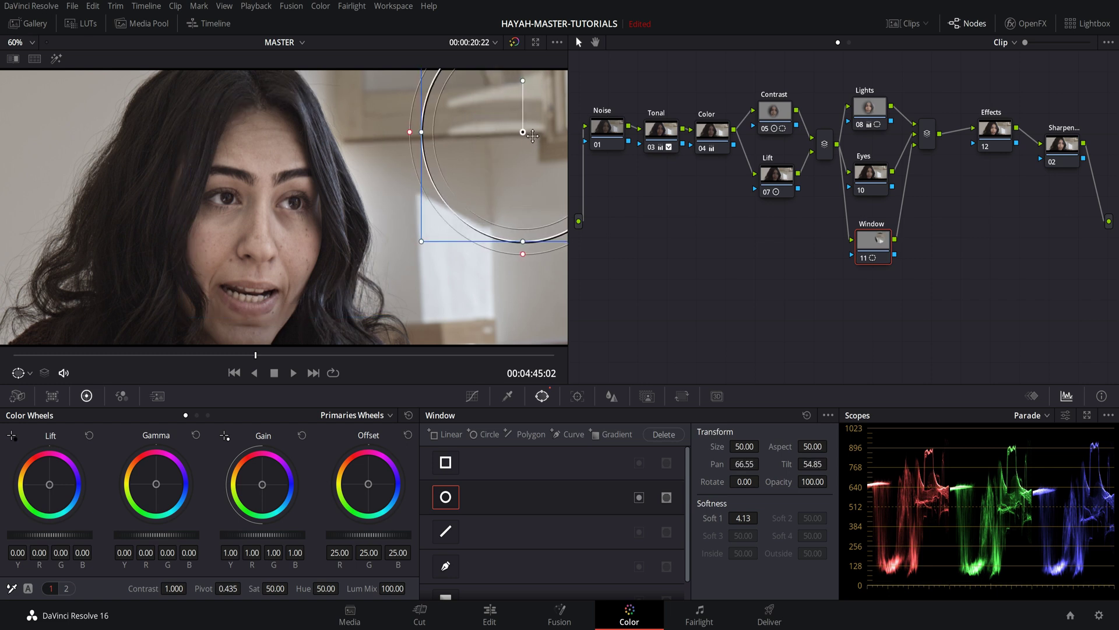
- Raise the Window node's Gain to 1.39, keeping its saturation at 50.00
{"action": "left_click_drag", "start_coordinate": [262, 534], "coordinate": [315, 534]}
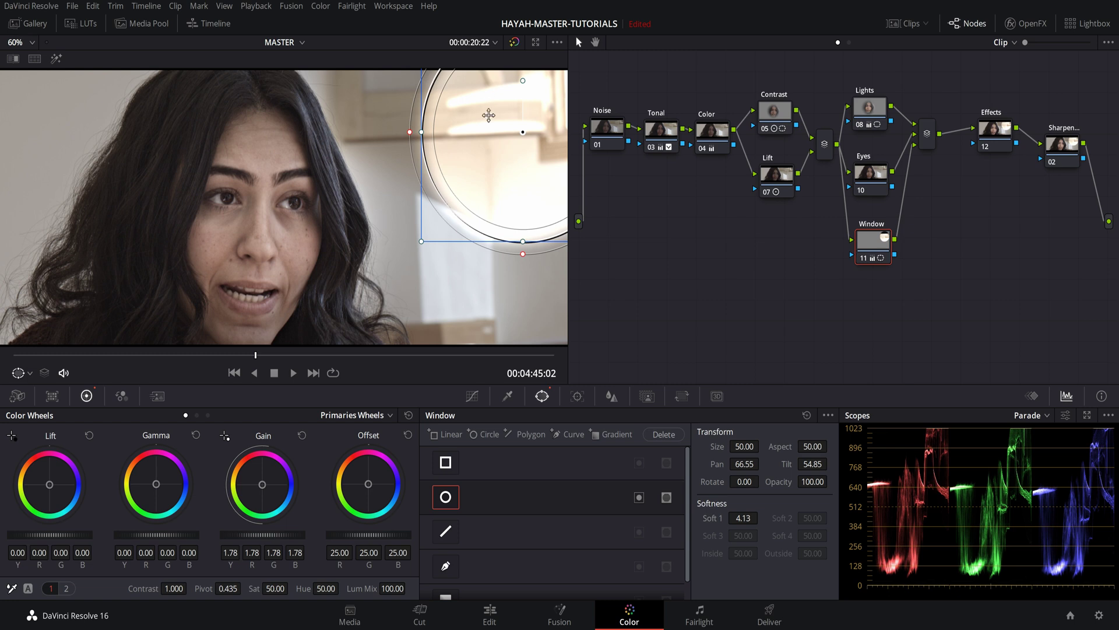
{"action": "left_click_drag", "start_coordinate": [276, 588], "coordinate": [192, 588]}
{"action": "double_click", "coordinate": [275, 588]}
{"action": "mouse_move", "coordinate": [274, 535]}
{"action": "left_mouse_down"}
{"action": "mouse_move", "coordinate": [221, 537]}
{"action": "mouse_move", "coordinate": [290, 535]}
{"action": "left_mouse_up"}
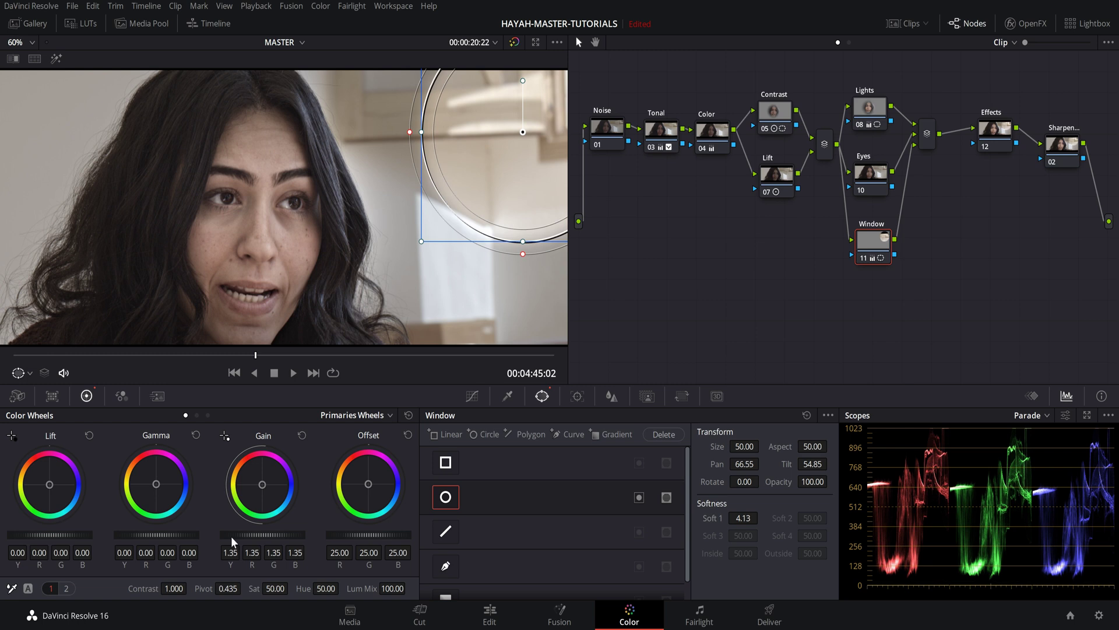
{"action": "mouse_move", "coordinate": [253, 534]}
{"action": "left_mouse_down"}
{"action": "mouse_move", "coordinate": [275, 535]}
{"action": "mouse_move", "coordinate": [259, 534]}
{"action": "left_mouse_up"}
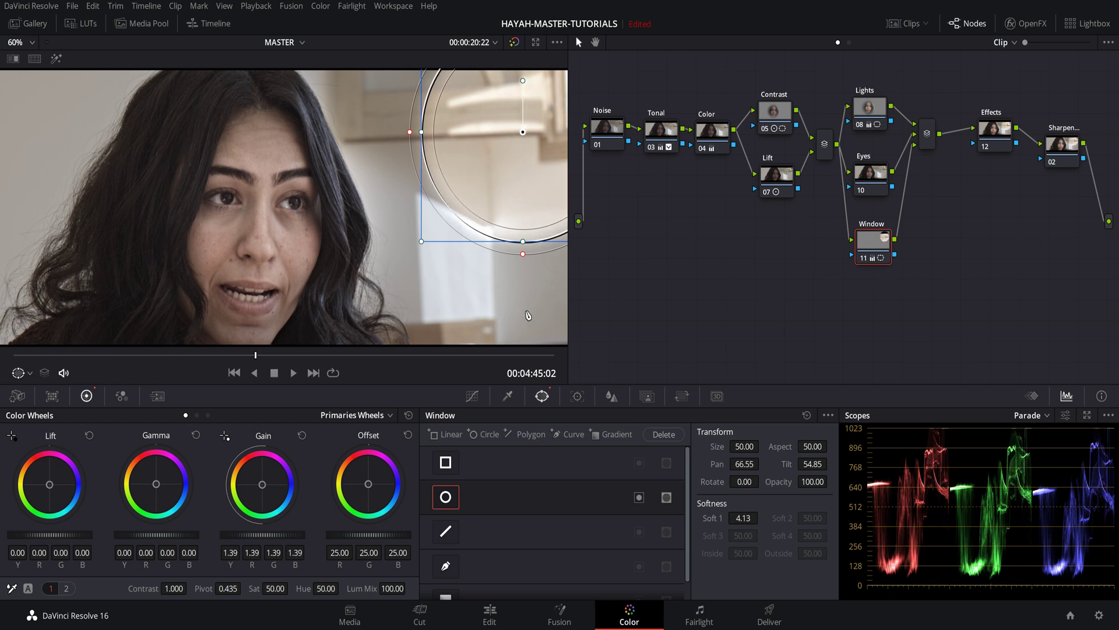
- Soften the Window node's circle to Soft 1 29.26 and compare the image with the node off and on
{"action": "left_click_drag", "start_coordinate": [523, 256], "coordinate": [513, 334]}
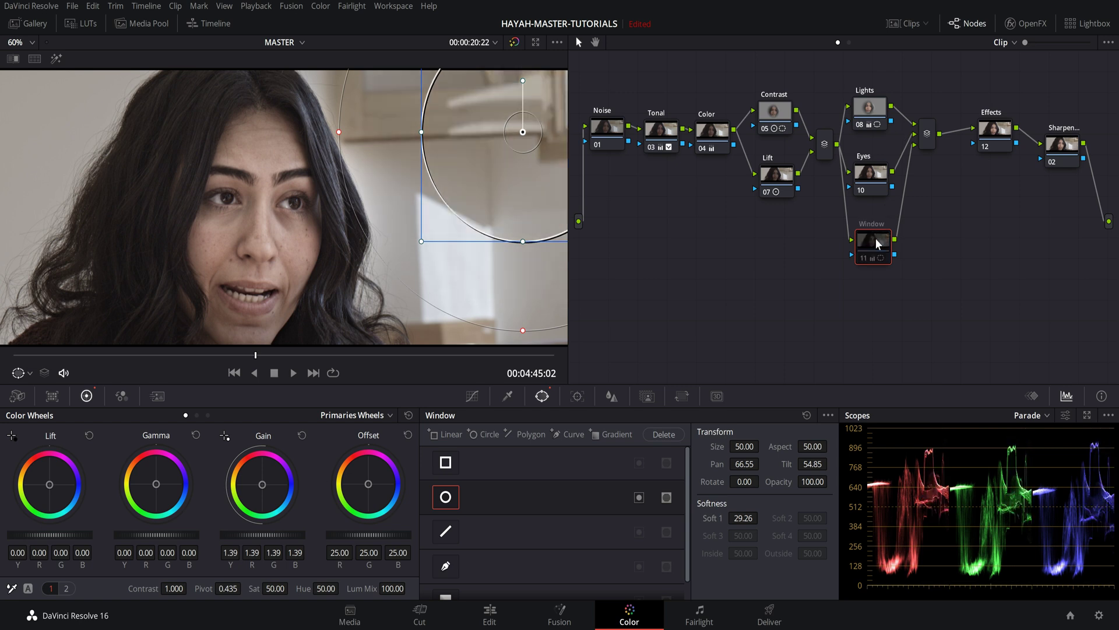
{"action": "key", "text": "ctrl+d"}
{"action": "key", "text": "ctrl+d"}
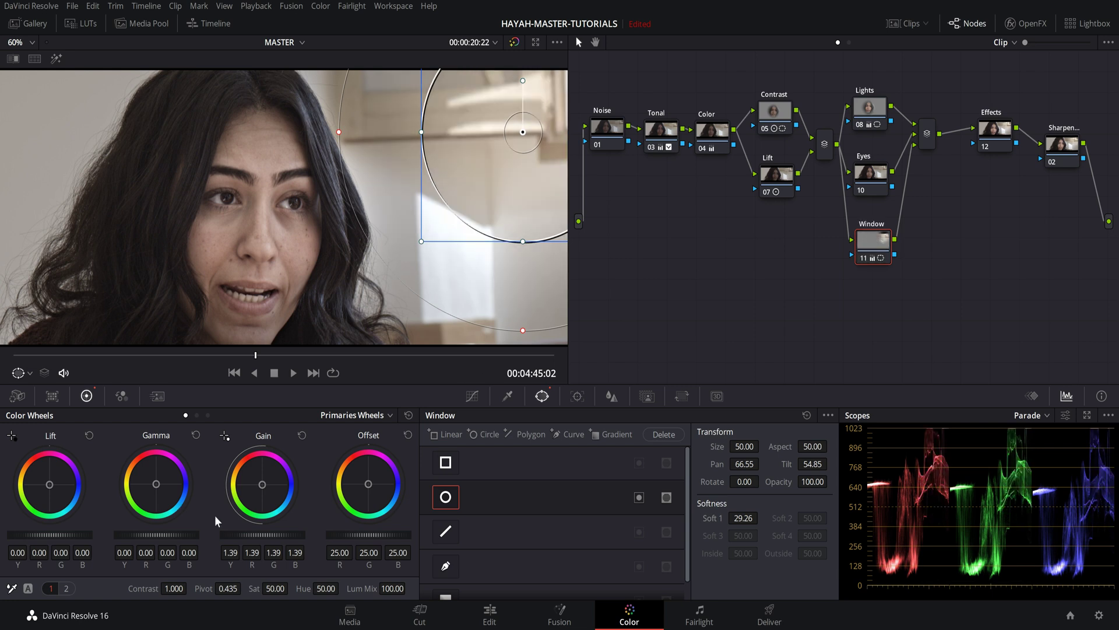
- Raise the Window node's Gamma to 0.06 in the Primaries Wheels
{"action": "left_click_drag", "start_coordinate": [155, 533], "coordinate": [192, 534]}
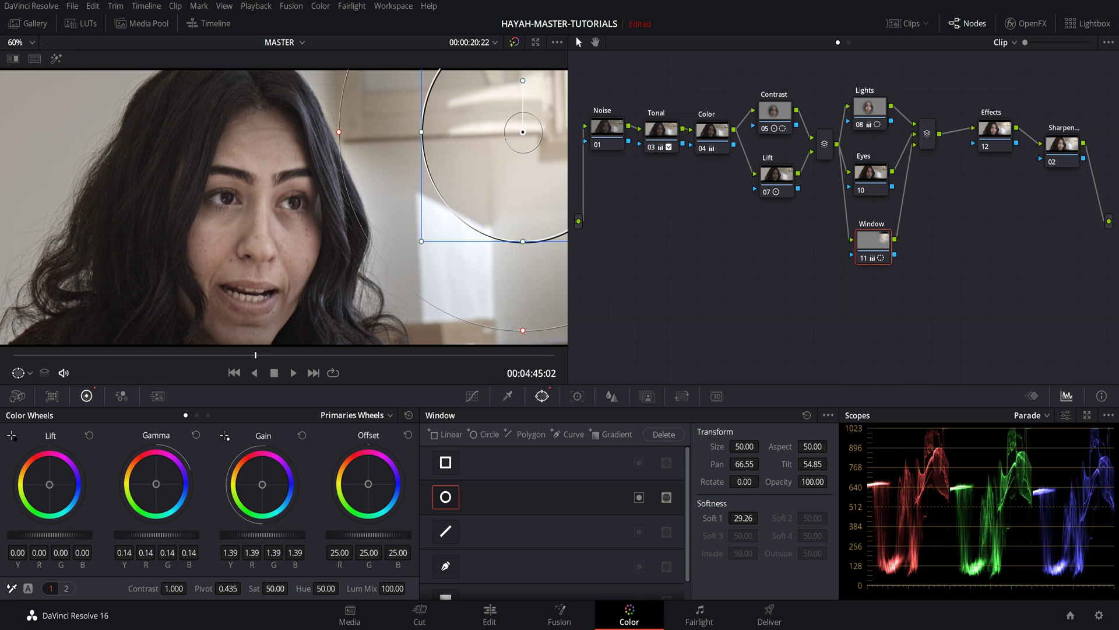
{"action": "left_click_drag", "start_coordinate": [193, 534], "coordinate": [136, 536]}
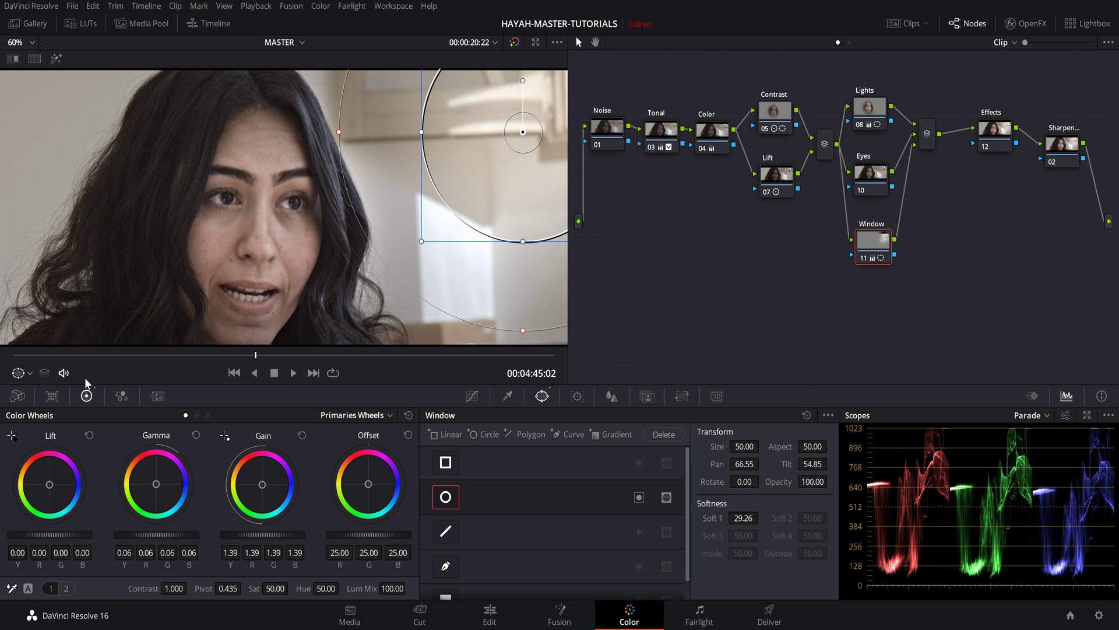
{"action": "left_click", "coordinate": [24, 378]}
- Go to the clip's first frame and reposition the Lights node's window over the face at Pan 47.86, Tilt 49.19
{"action": "left_click", "coordinate": [869, 175]}
{"action": "left_click", "coordinate": [869, 176]}
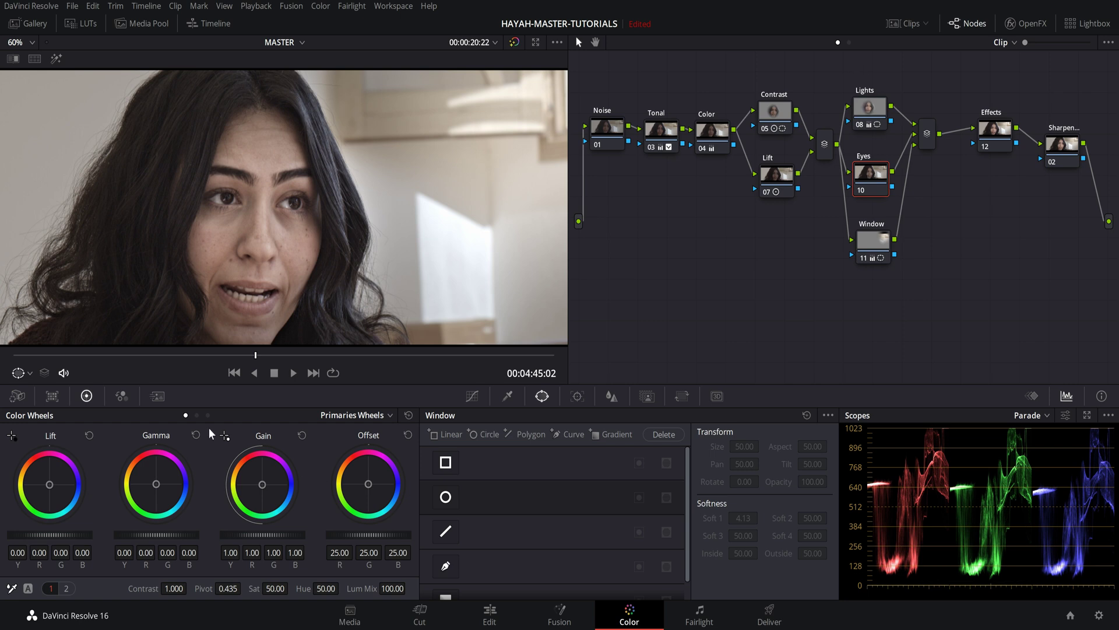
{"action": "left_click_drag", "start_coordinate": [58, 355], "coordinate": [1, 356]}
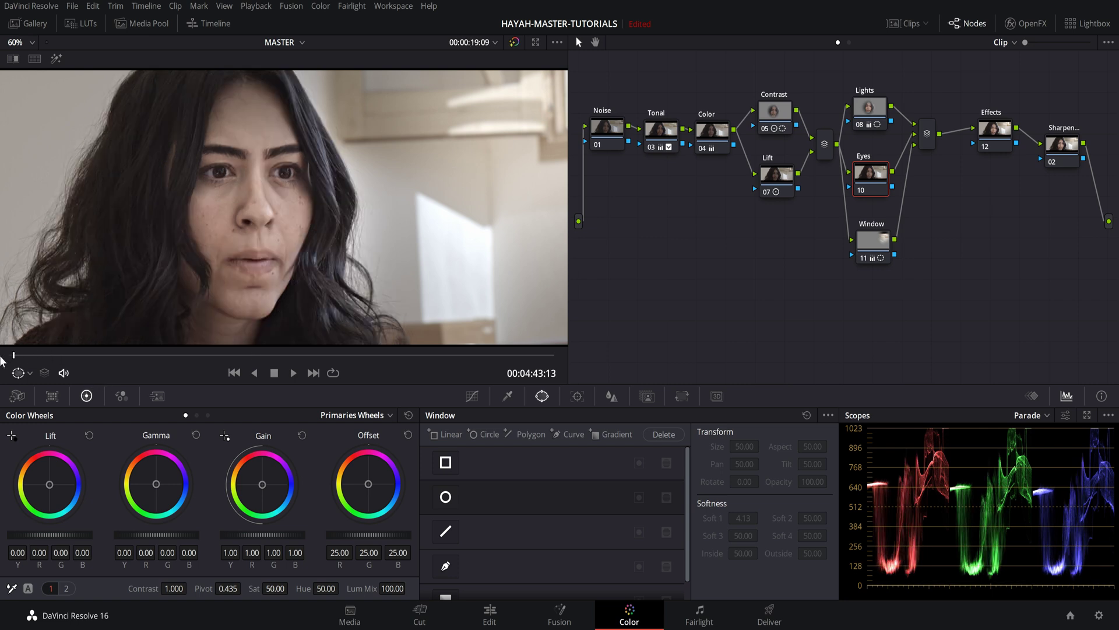
{"action": "left_click", "coordinate": [872, 120]}
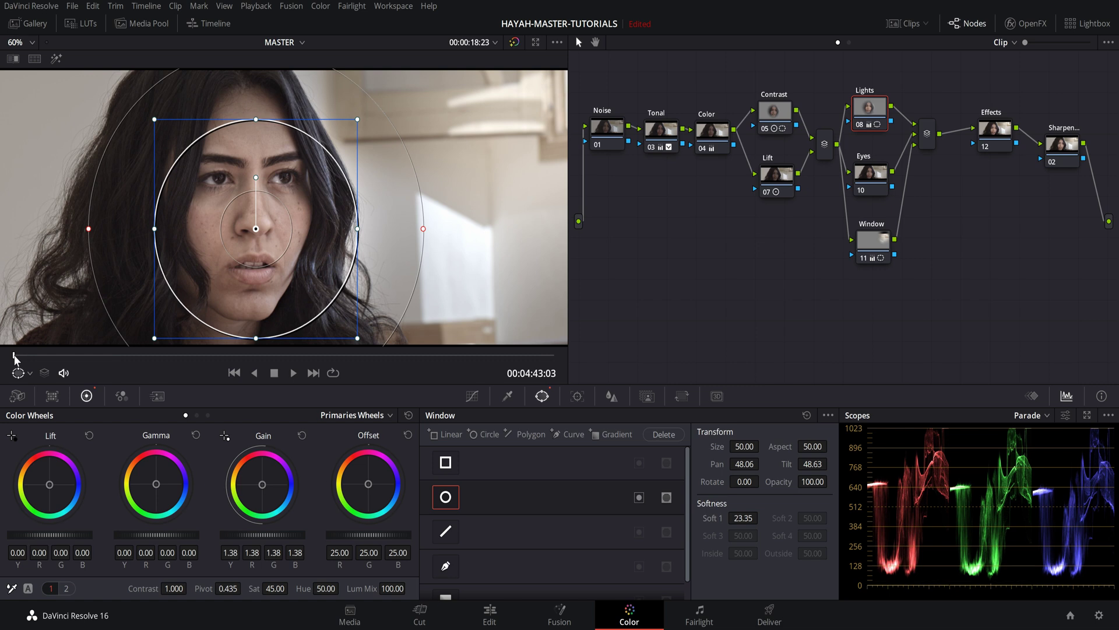
{"action": "left_click_drag", "start_coordinate": [42, 356], "coordinate": [0, 381]}
{"action": "left_click_drag", "start_coordinate": [263, 269], "coordinate": [260, 260]}
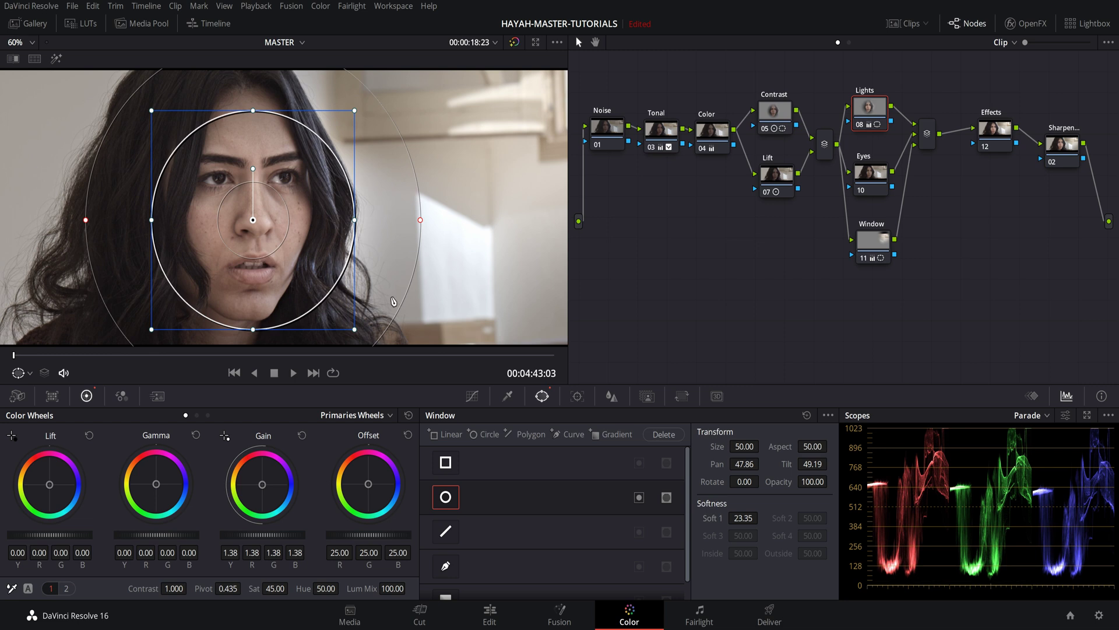
- Track the Lights node's window forward through the whole clip and scrub through the footage to check that it follows the face
{"action": "left_click", "coordinate": [577, 396]}
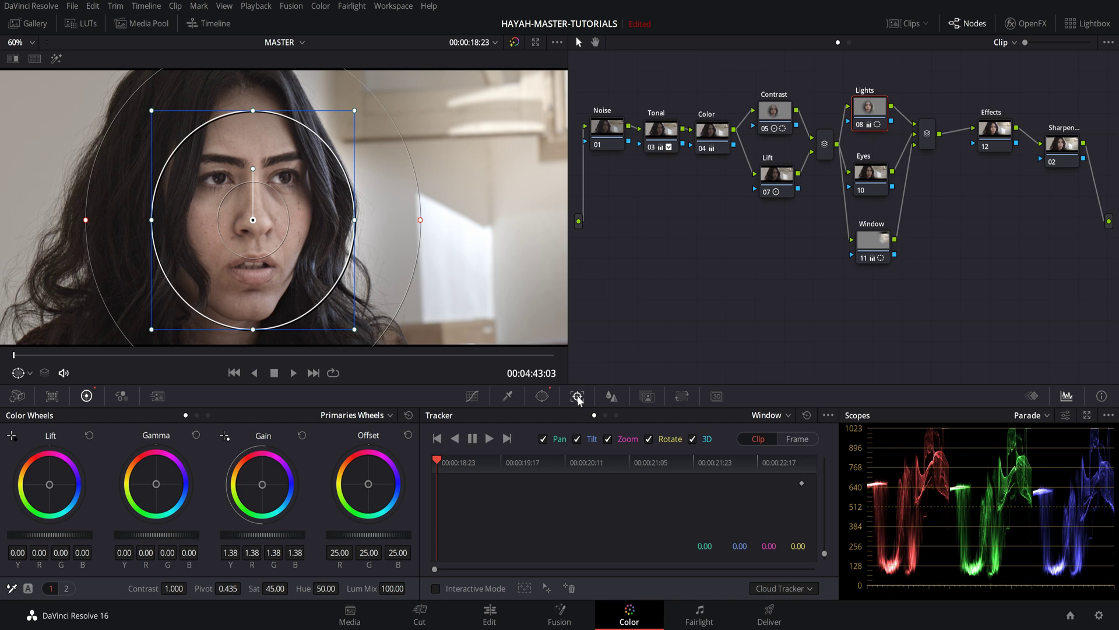
{"action": "left_click", "coordinate": [489, 439]}
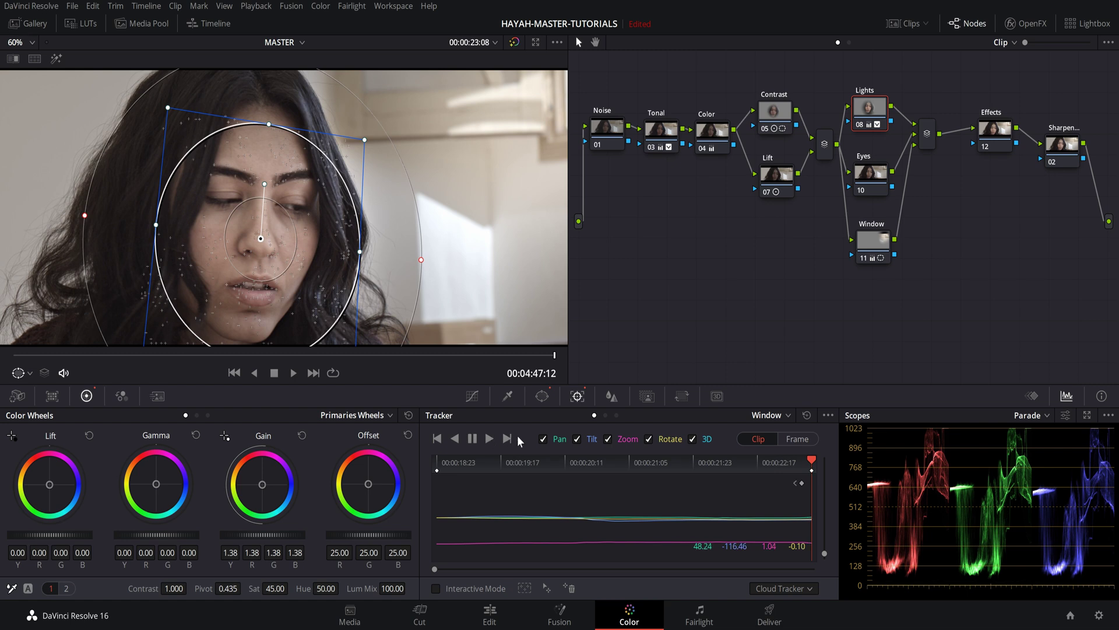
{"action": "left_click", "coordinate": [538, 397]}
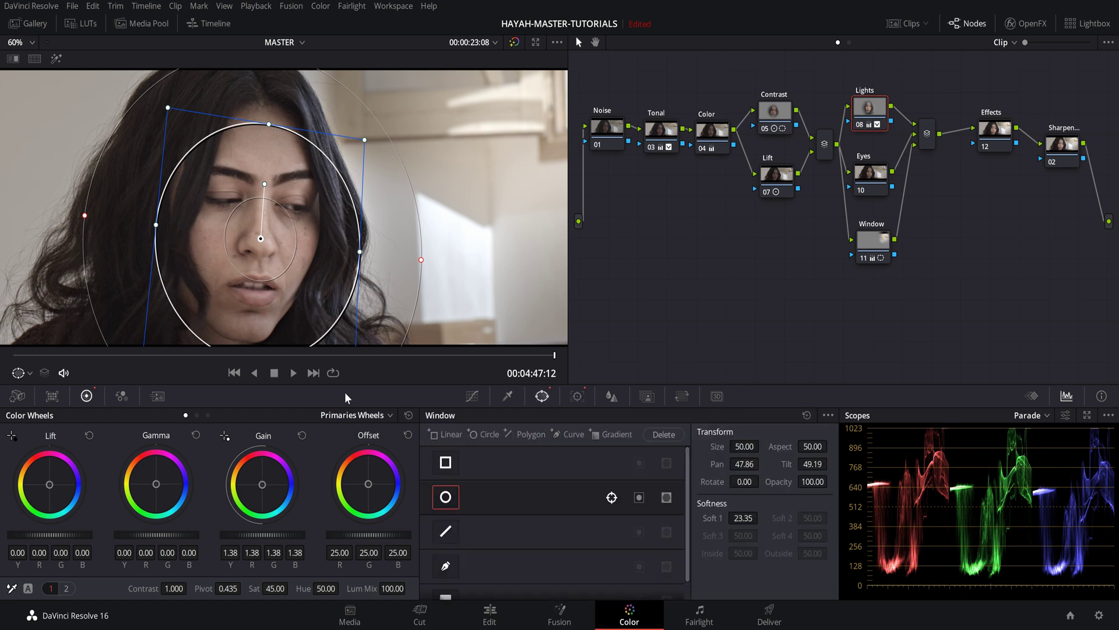
{"action": "left_click_drag", "start_coordinate": [49, 355], "coordinate": [524, 357]}
{"action": "left_click_drag", "start_coordinate": [233, 356], "coordinate": [185, 372]}
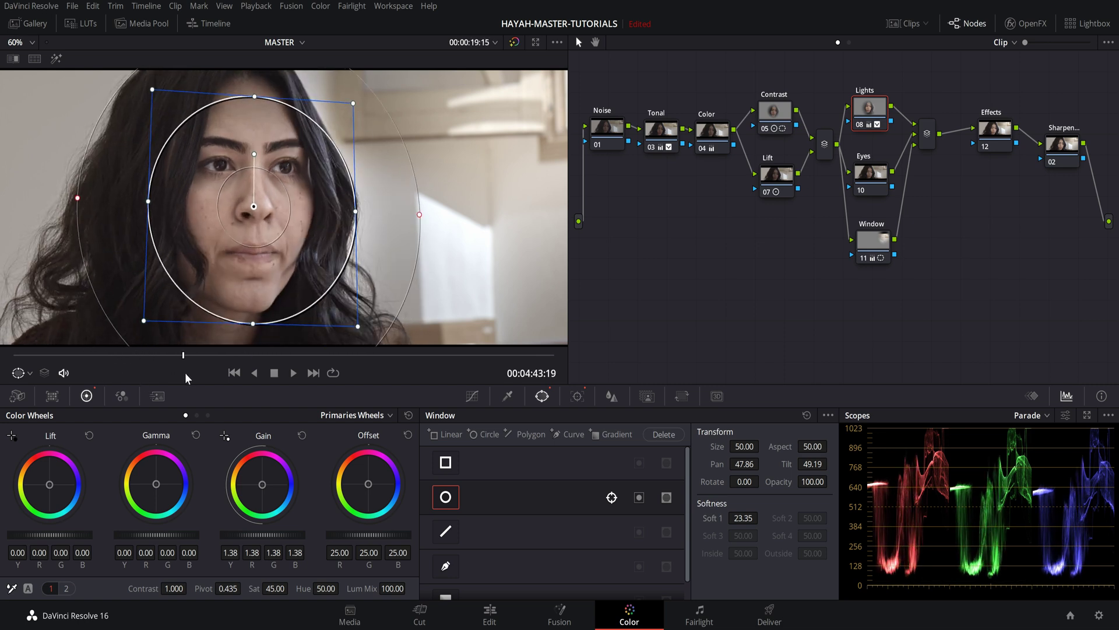
- At the clip's first frame, add a circular window to the Eyes node and shrink it to a small circle
{"action": "left_click", "coordinate": [867, 185]}
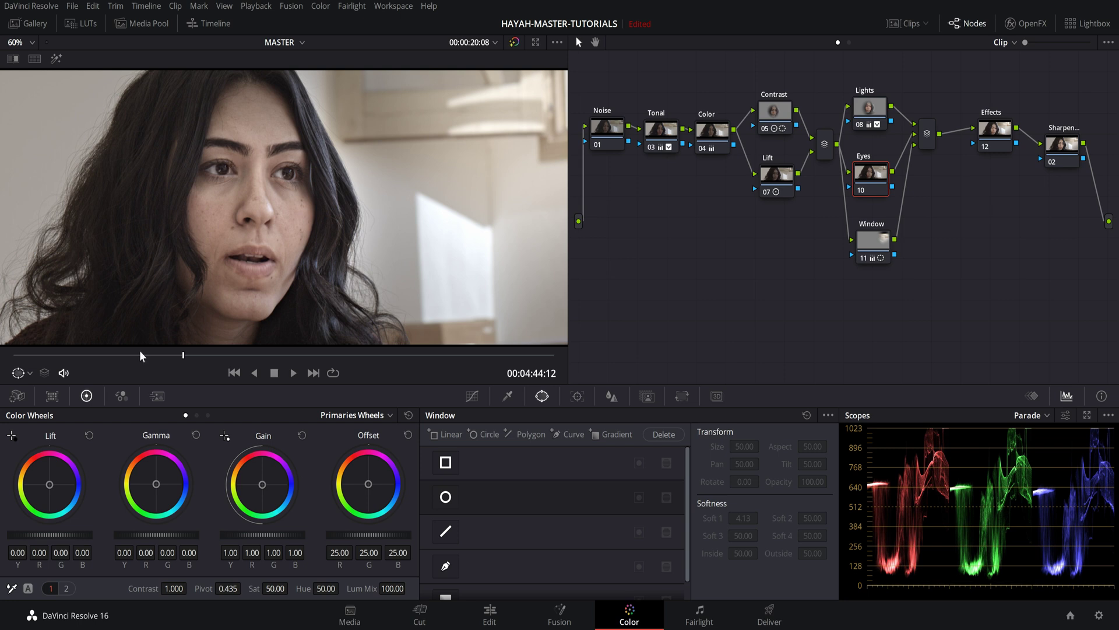
{"action": "left_click_drag", "start_coordinate": [121, 358], "coordinate": [0, 366]}
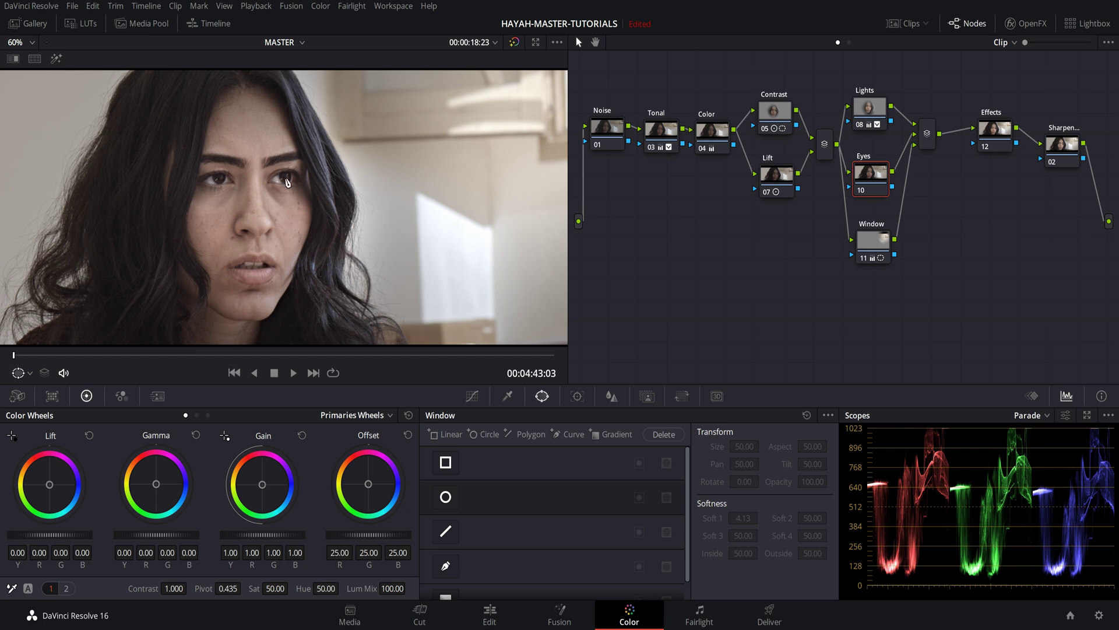
{"action": "scroll", "coordinate": [287, 182], "scroll_direction": "up", "scroll_amount": 5}
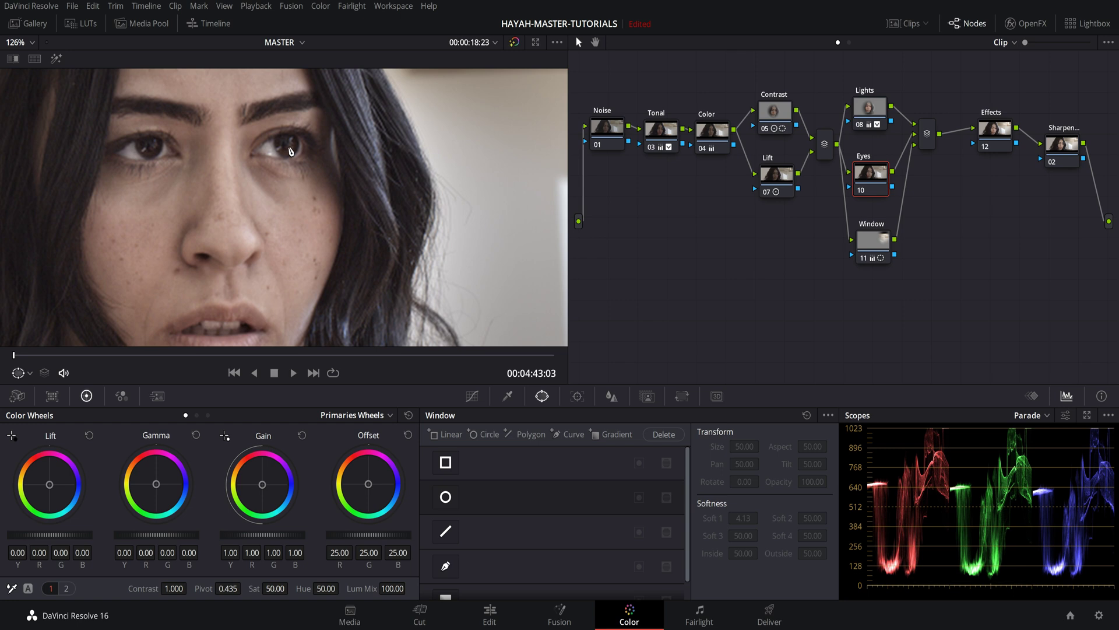
{"action": "left_click", "coordinate": [448, 496]}
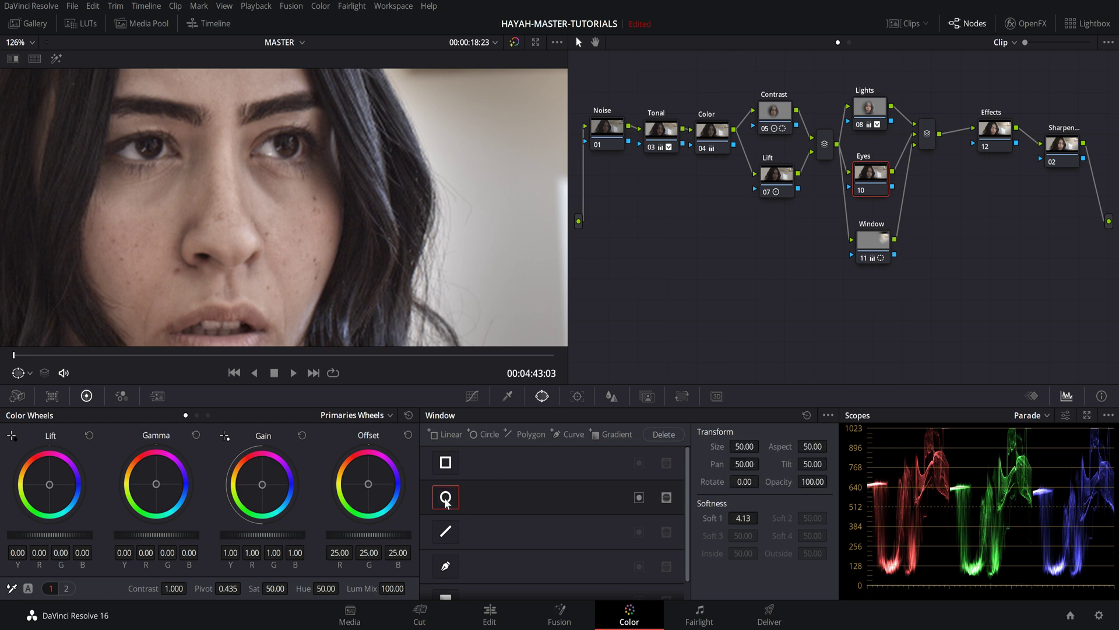
{"action": "scroll", "coordinate": [423, 249], "scroll_direction": "down", "scroll_amount": 3}
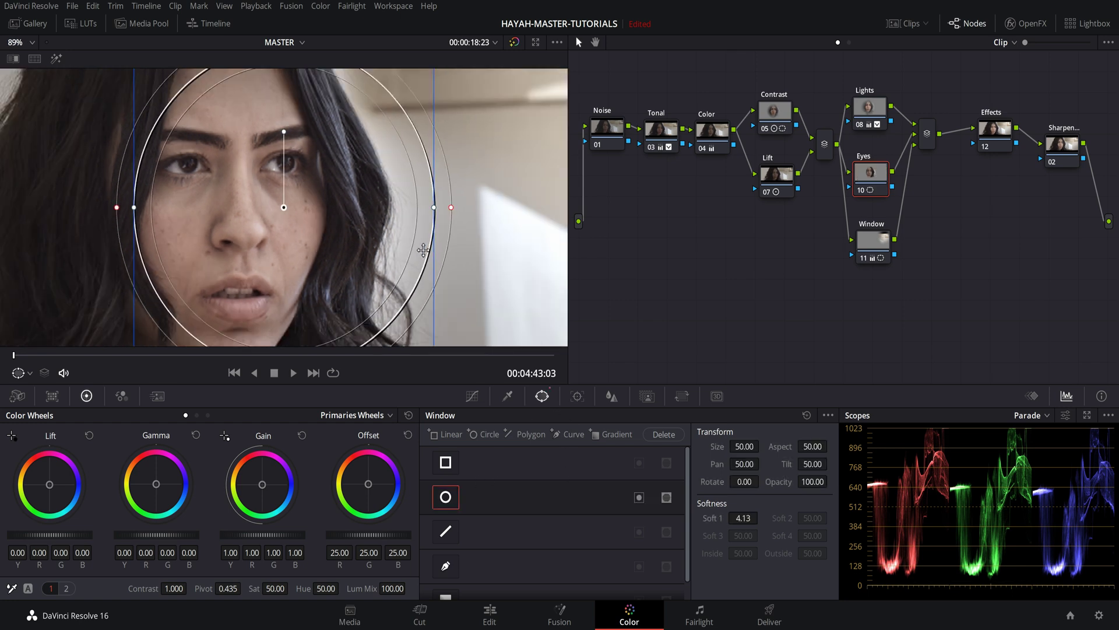
{"action": "scroll", "coordinate": [396, 250], "scroll_direction": "down", "scroll_amount": 3}
{"action": "left_click_drag", "start_coordinate": [376, 308], "coordinate": [307, 231]}
- Fit the Eyes node's circle around the eye on the image's right at Pan 50.09, Tilt 51.99, and reduce Soft 1 to 2.03
{"action": "scroll", "coordinate": [297, 216], "scroll_direction": "up", "scroll_amount": 2}
{"action": "scroll", "coordinate": [297, 217], "scroll_direction": "up", "scroll_amount": 5}
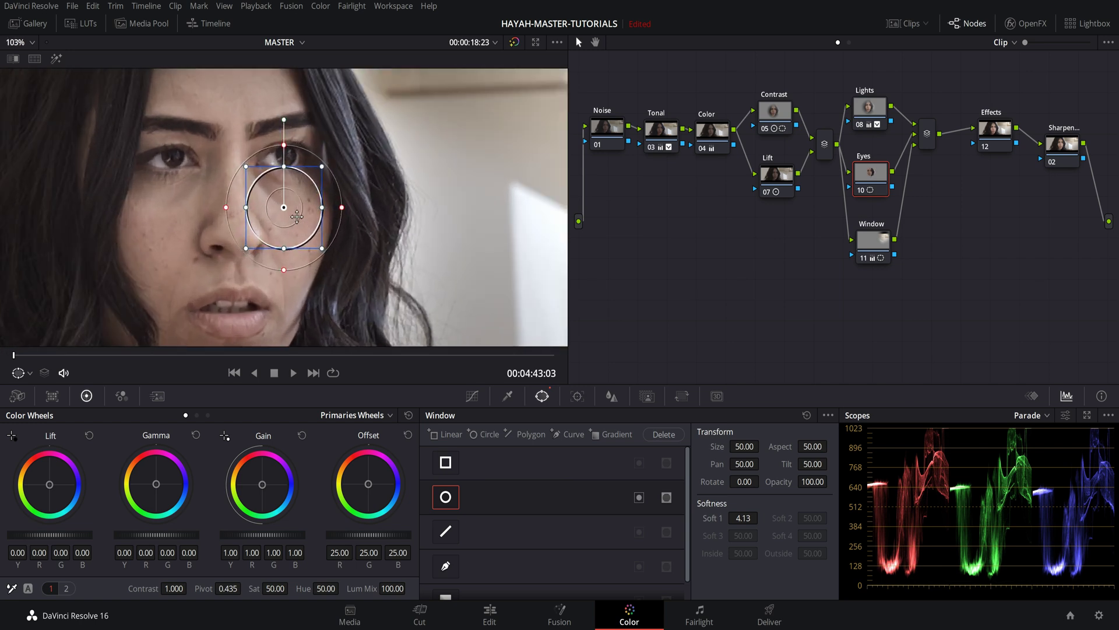
{"action": "left_click_drag", "start_coordinate": [301, 169], "coordinate": [304, 101]}
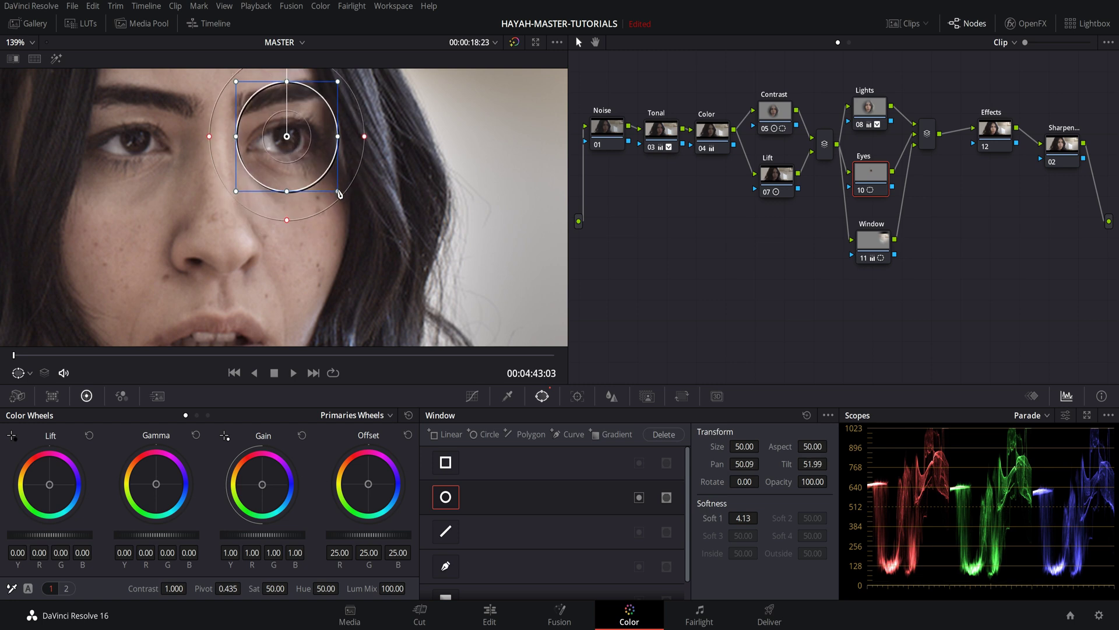
{"action": "mouse_move", "coordinate": [338, 190]}
{"action": "left_mouse_down"}
{"action": "mouse_move", "coordinate": [318, 173]}
{"action": "mouse_move", "coordinate": [327, 182]}
{"action": "left_mouse_up"}
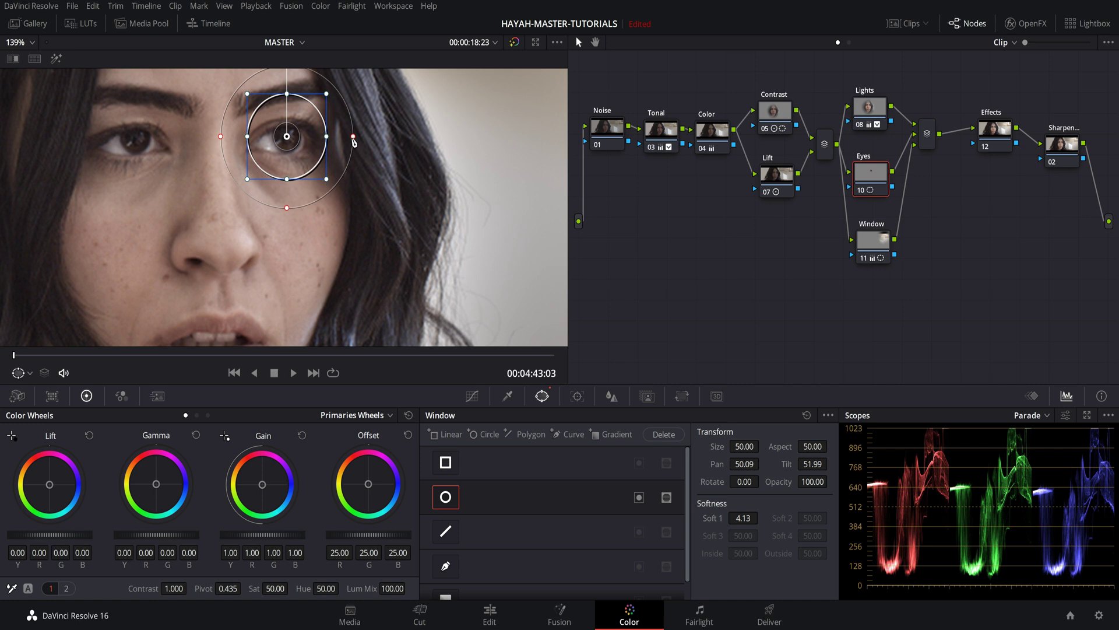
{"action": "left_click_drag", "start_coordinate": [352, 140], "coordinate": [339, 181]}
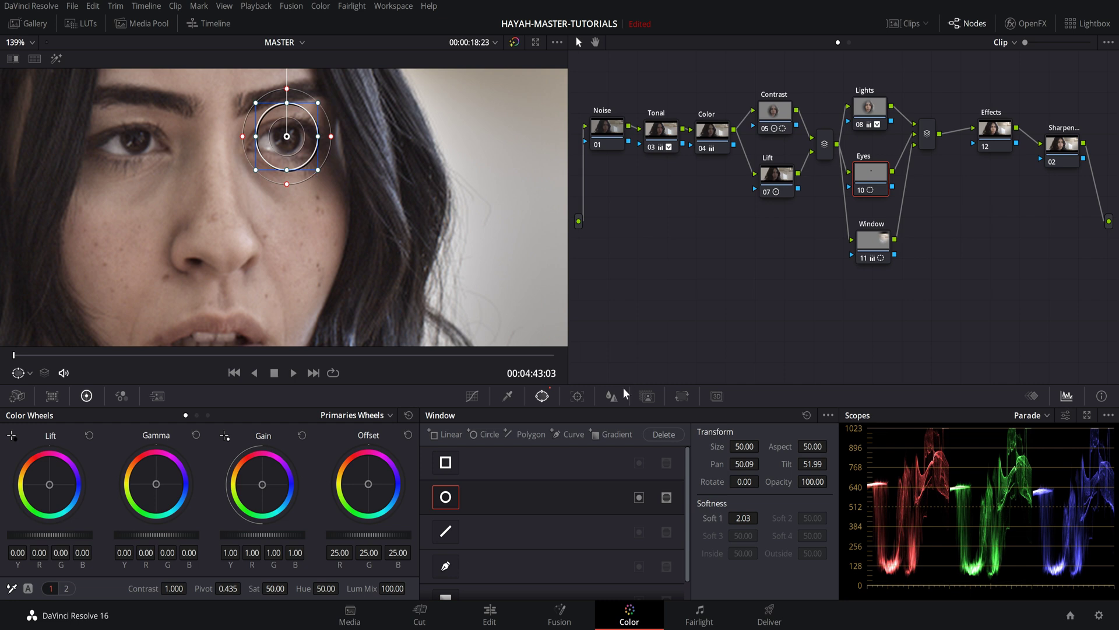
- Track the Eyes node's window forward through the whole clip, then return to the first frame
{"action": "left_click", "coordinate": [577, 396]}
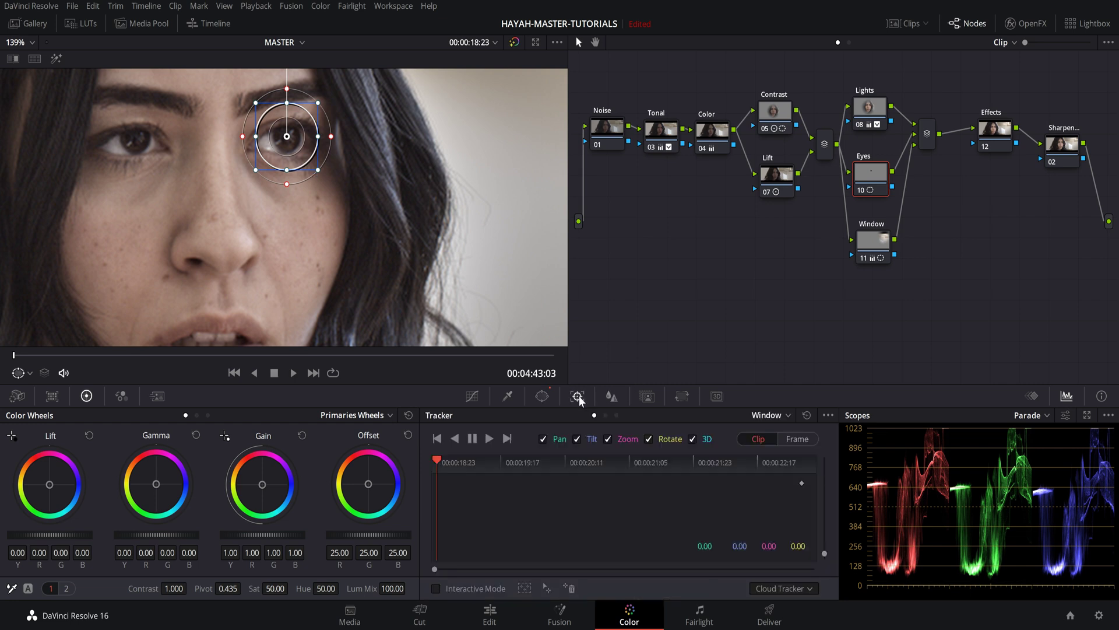
{"action": "left_click", "coordinate": [489, 439]}
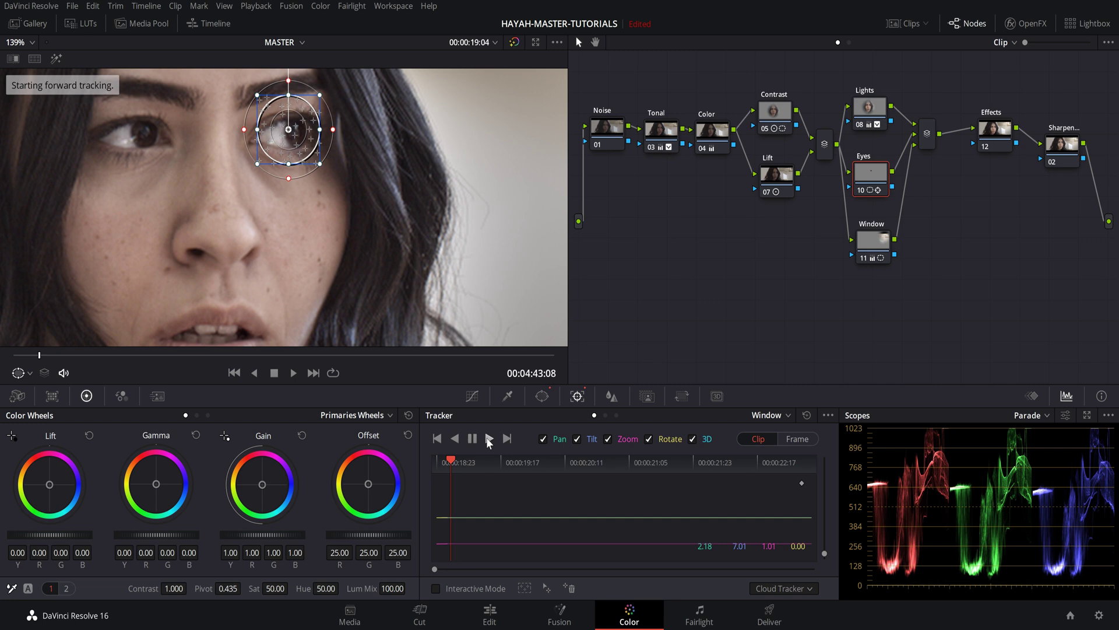
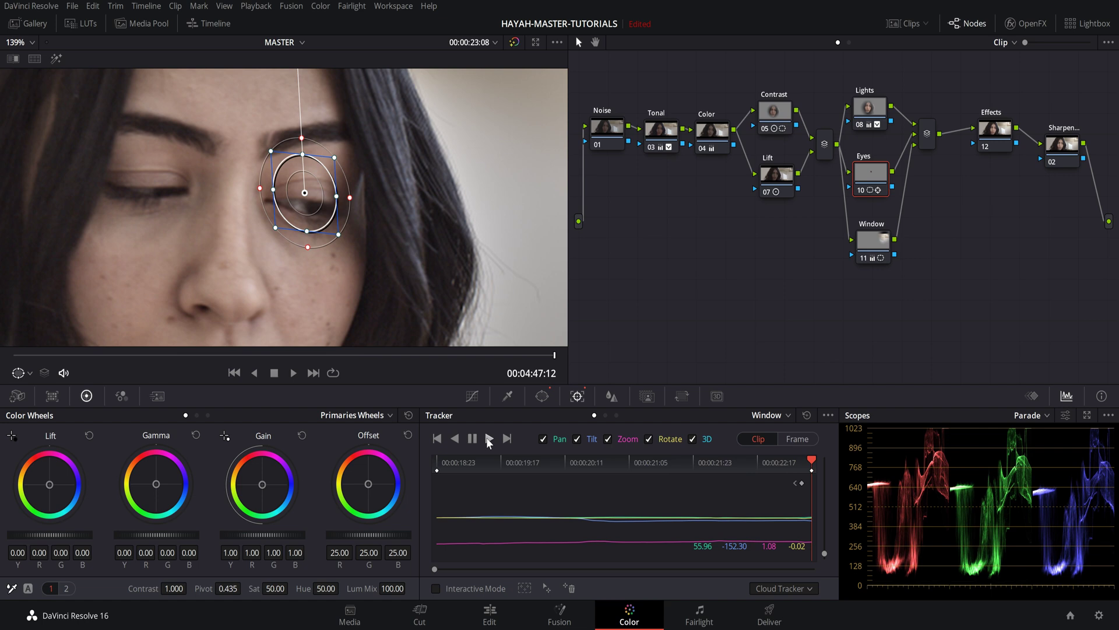
{"action": "left_click", "coordinate": [470, 463]}
{"action": "left_click_drag", "start_coordinate": [461, 461], "coordinate": [421, 462]}
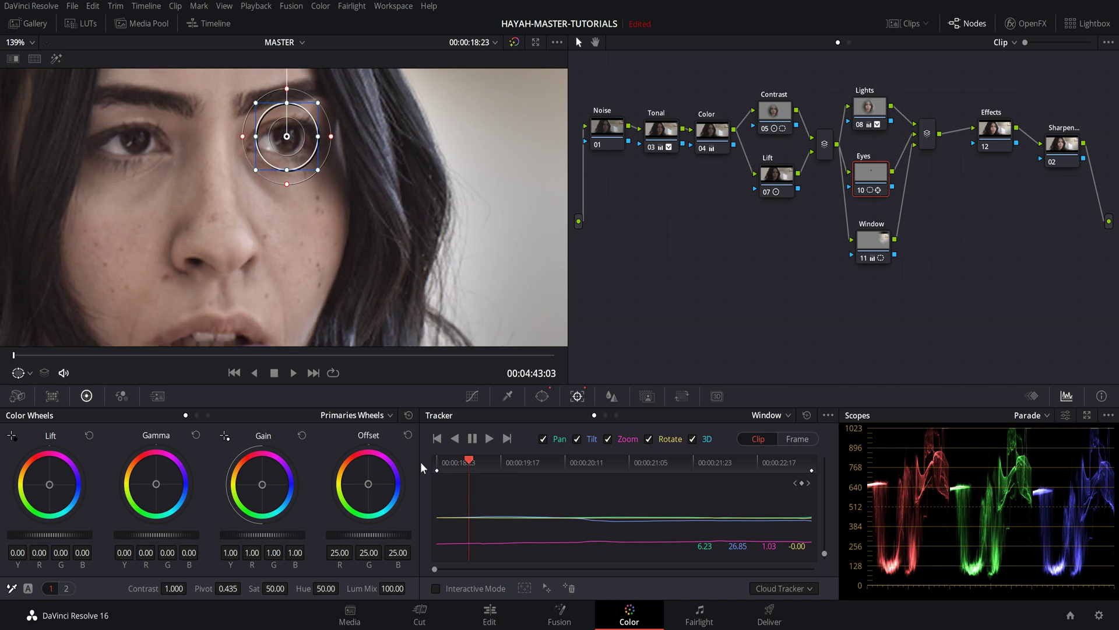
- Brighten the Eyes node with Gain 1.29 and Gamma 0.04, and tighten its window to Size 26.34, Aspect 60.90 and Soft 1 3.40
{"action": "left_click", "coordinate": [547, 398]}
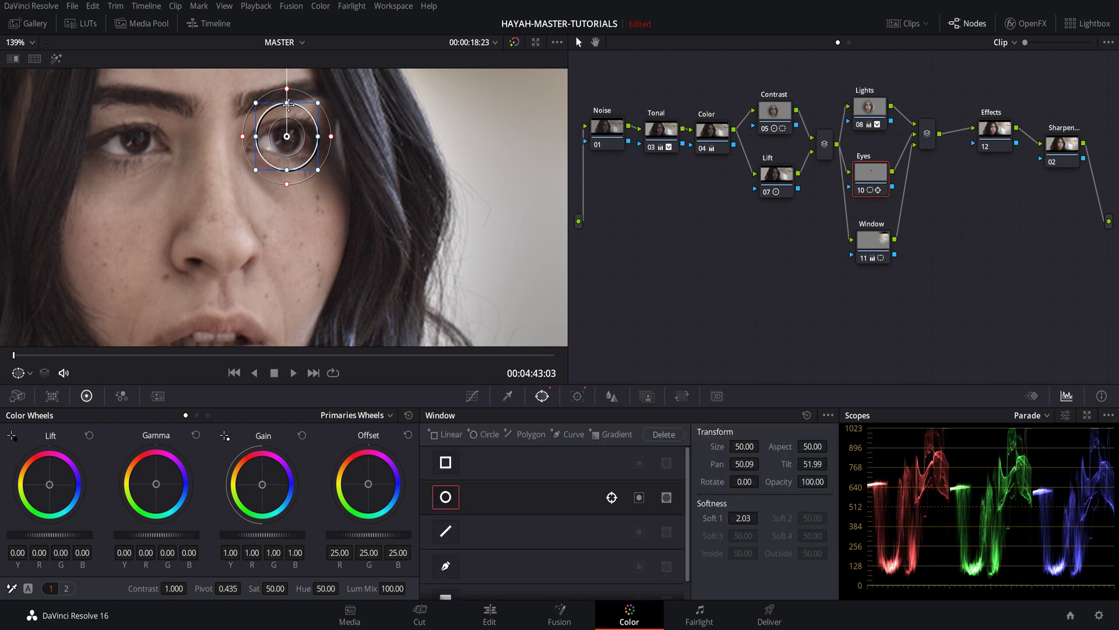
{"action": "left_click_drag", "start_coordinate": [286, 104], "coordinate": [298, 140]}
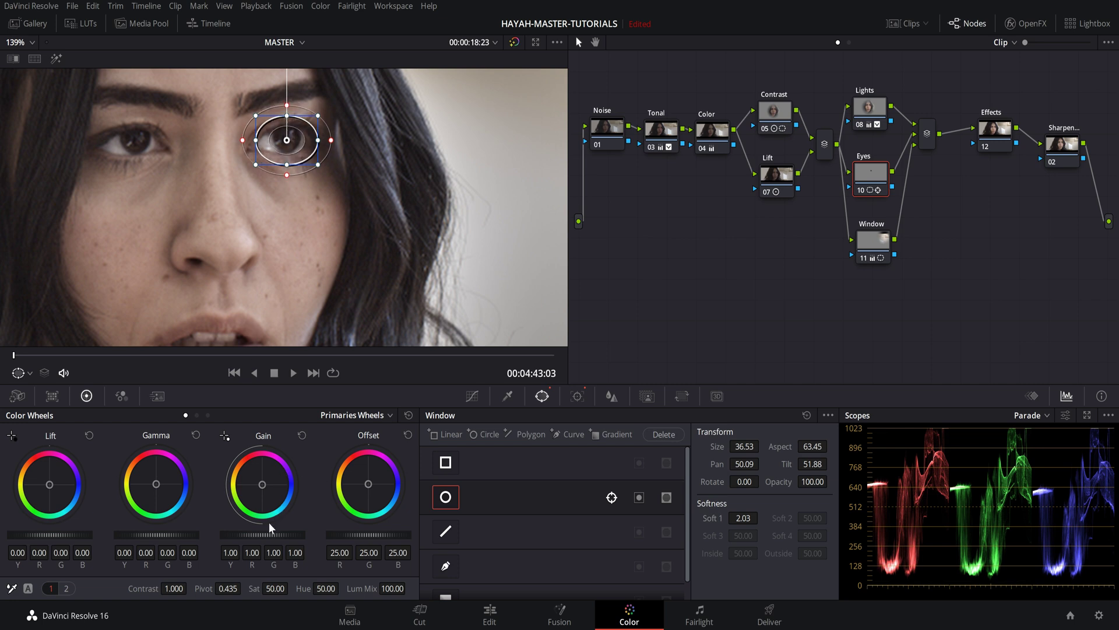
{"action": "left_click_drag", "start_coordinate": [262, 534], "coordinate": [301, 534]}
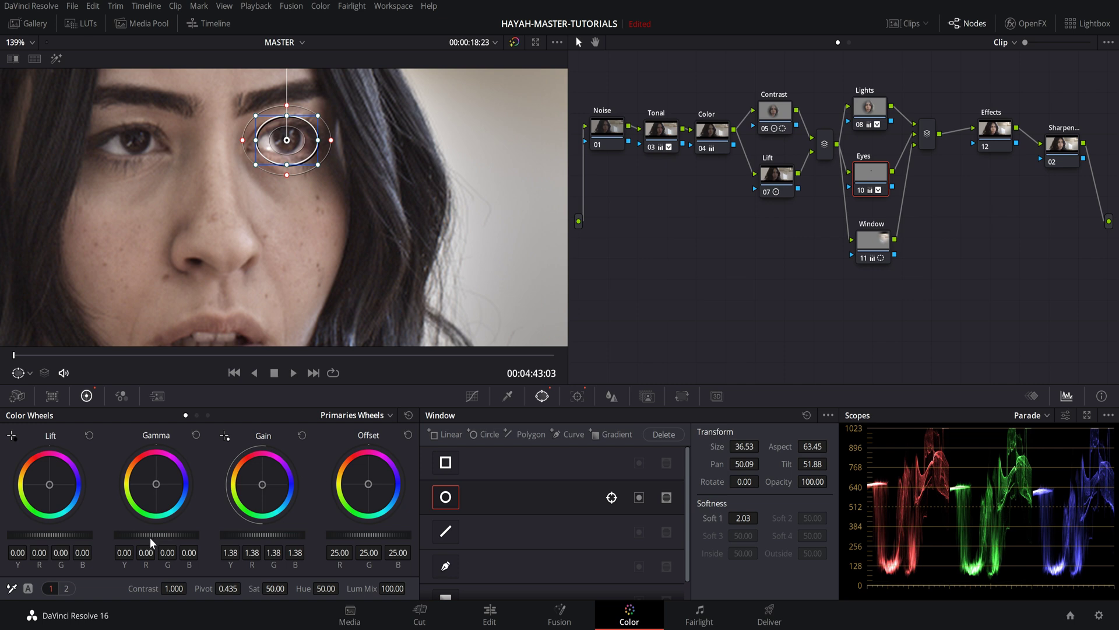
{"action": "left_click_drag", "start_coordinate": [153, 535], "coordinate": [162, 535]}
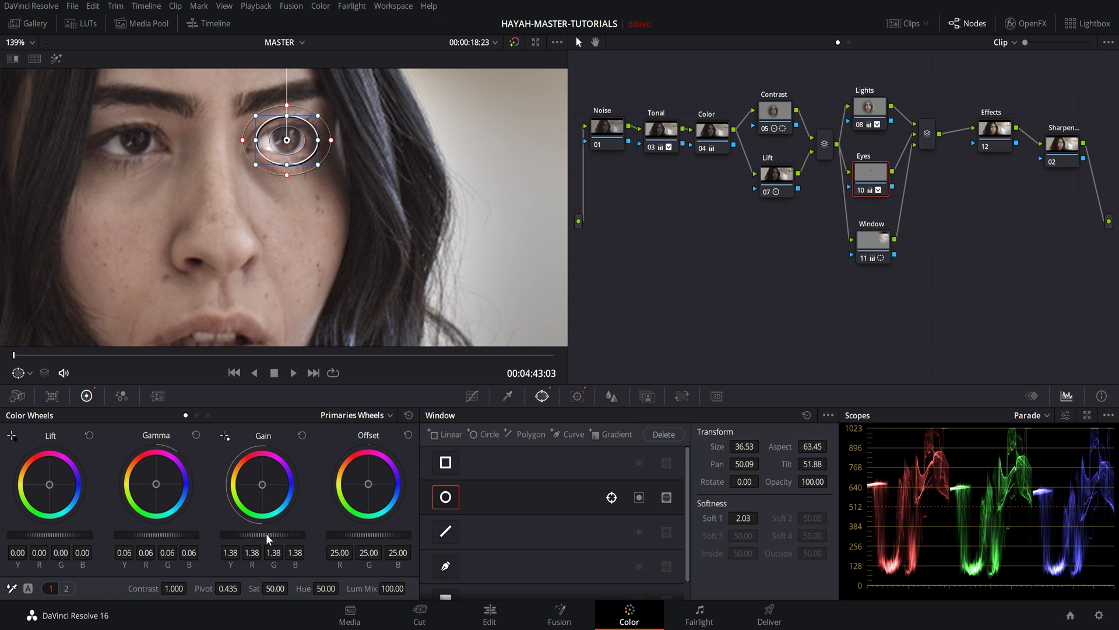
{"action": "left_click_drag", "start_coordinate": [294, 534], "coordinate": [285, 534]}
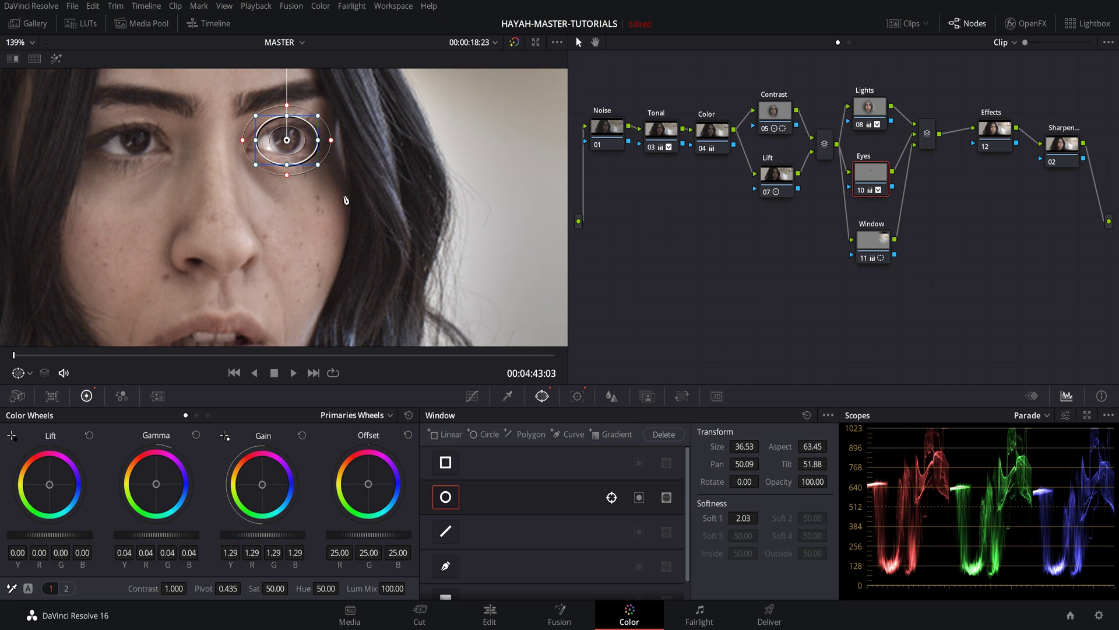
{"action": "left_click_drag", "start_coordinate": [320, 143], "coordinate": [293, 146]}
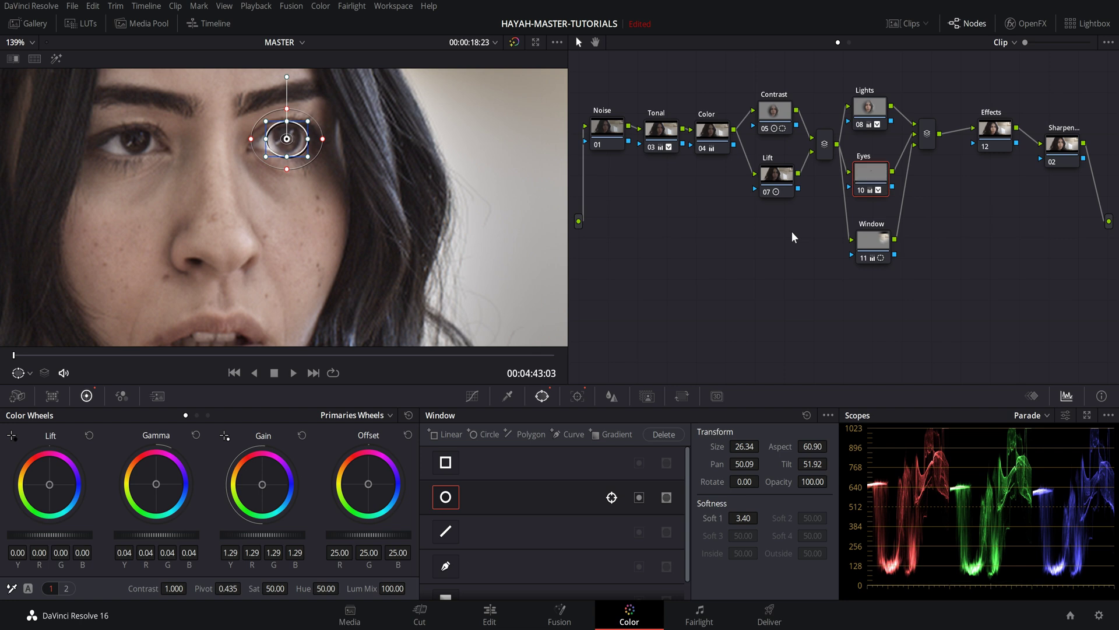
- Scrub through the clip's first half, switching between the Lights and Eyes nodes, to check how their windows follow the face and eye
{"action": "left_click", "coordinate": [868, 120]}
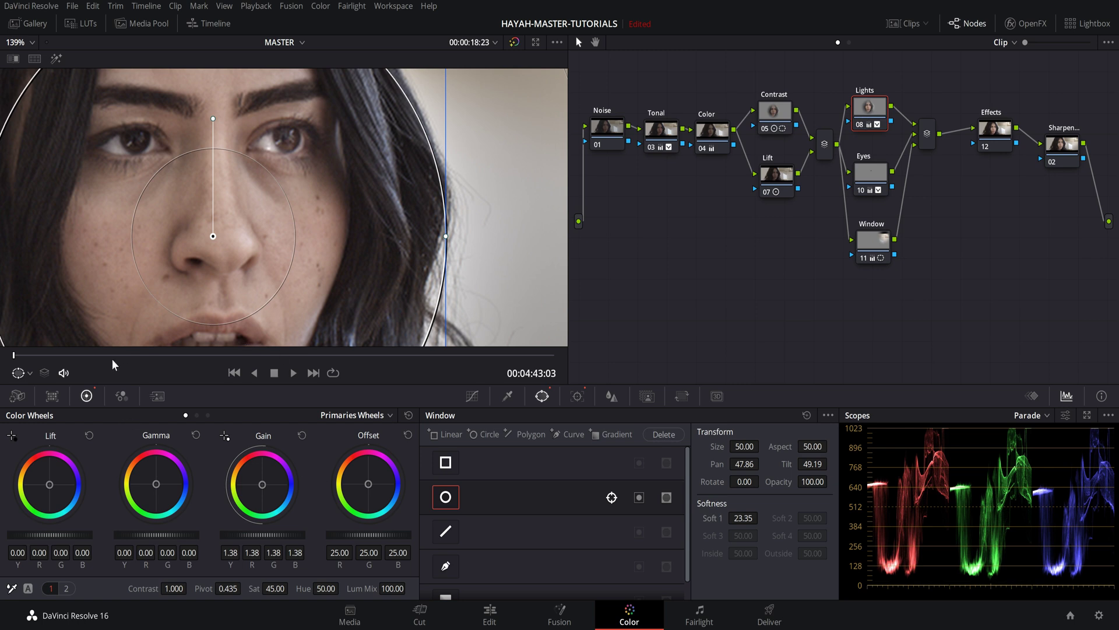
{"action": "left_click", "coordinate": [81, 354]}
{"action": "left_click_drag", "start_coordinate": [118, 356], "coordinate": [221, 367]}
{"action": "left_click", "coordinate": [866, 178]}
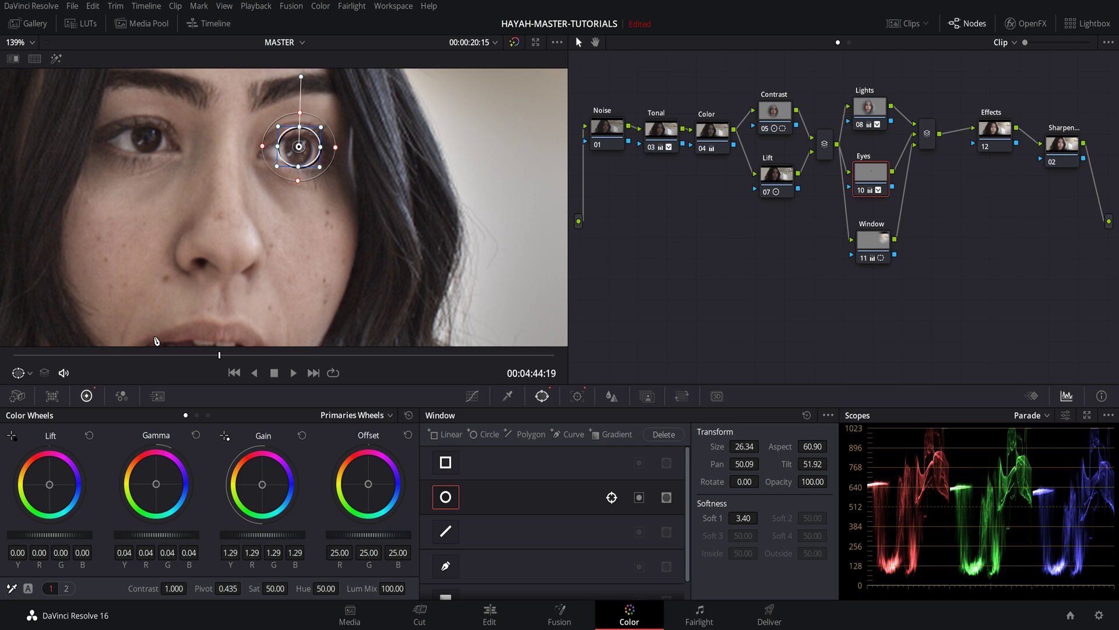
{"action": "scroll", "coordinate": [236, 262], "scroll_direction": "down", "scroll_amount": 7}
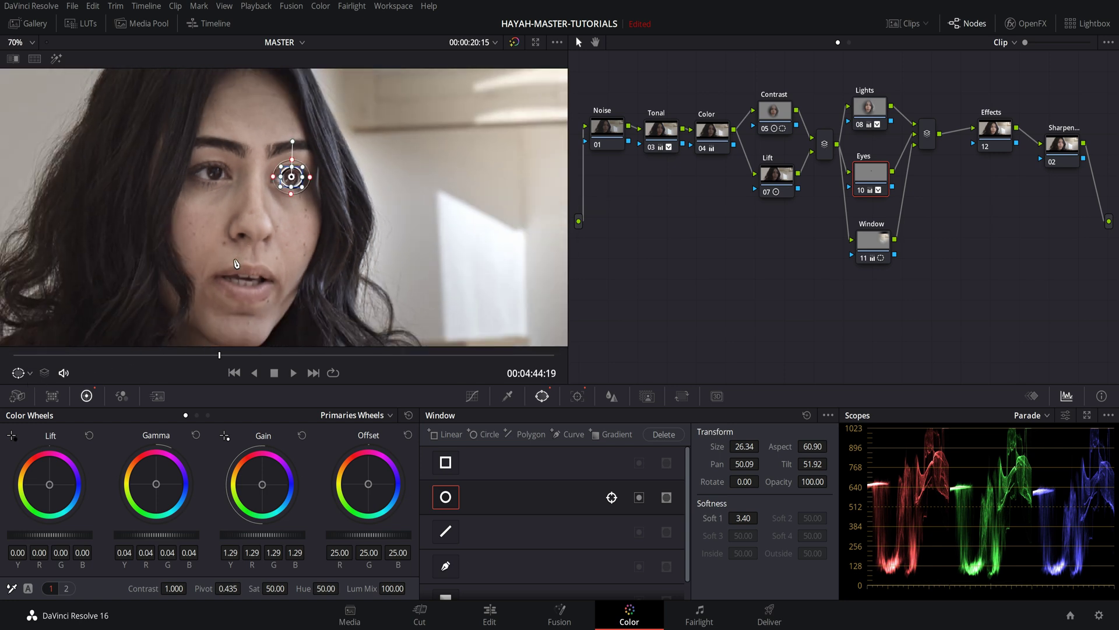
{"action": "left_click", "coordinate": [859, 113]}
{"action": "left_click_drag", "start_coordinate": [261, 355], "coordinate": [251, 356]}
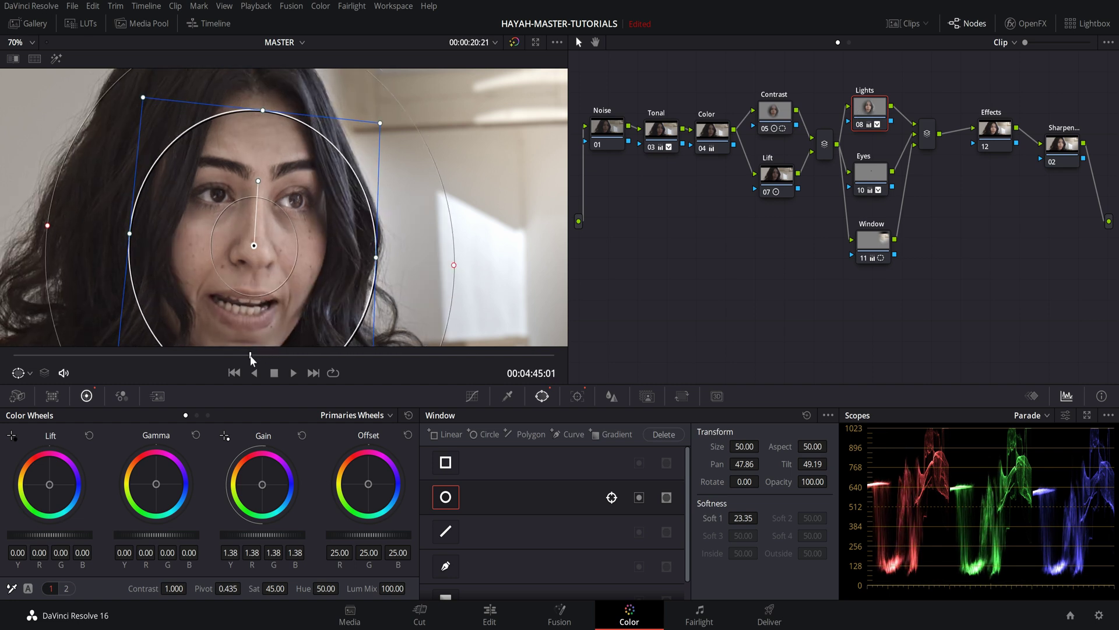
{"action": "scroll", "coordinate": [209, 209], "scroll_direction": "up", "scroll_amount": 5}
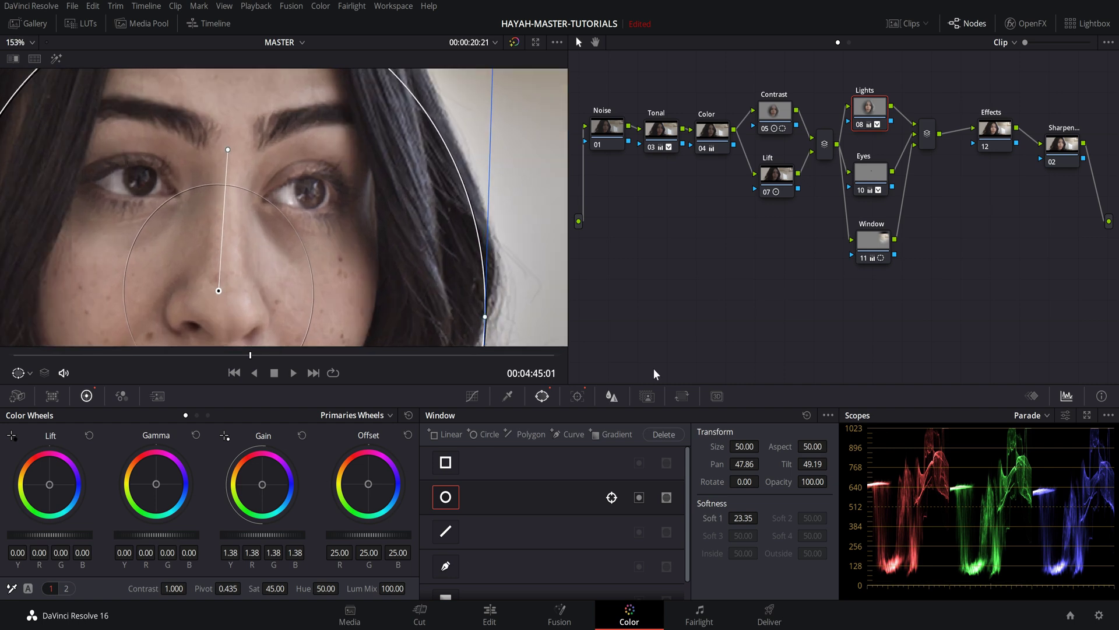
- Add a parallel node to the Eyes node, label it Eyes2, and place it below the Window node
{"action": "left_click", "coordinate": [871, 181]}
{"action": "right_click", "coordinate": [872, 180]}
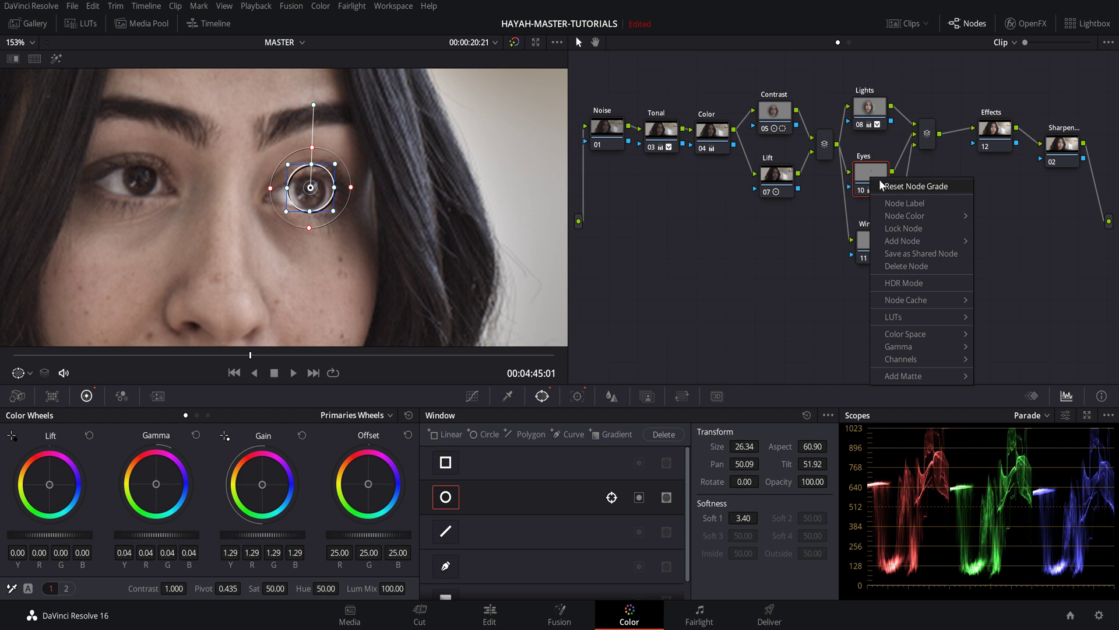
{"action": "mouse_move", "coordinate": [914, 240]}
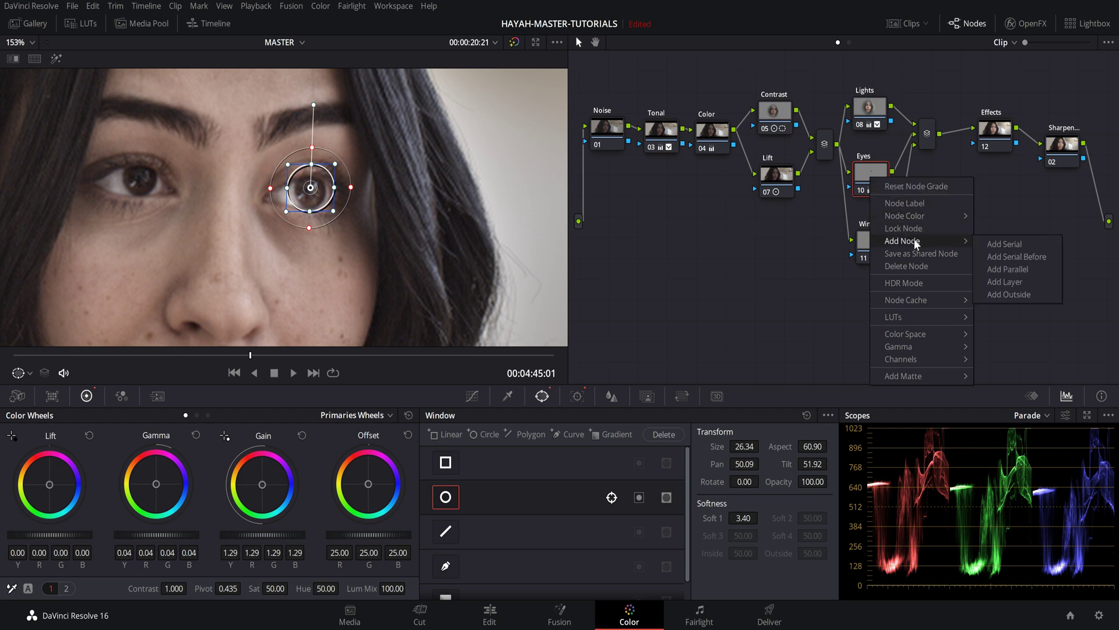
{"action": "left_click", "coordinate": [1008, 270]}
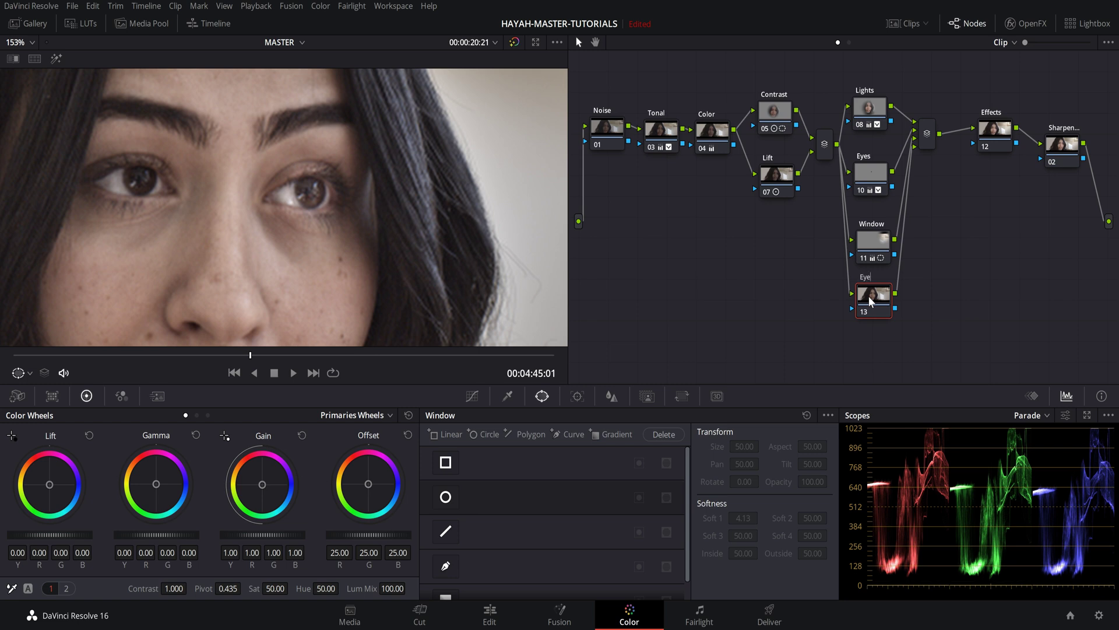
{"action": "key", "text": "Return"}
{"action": "left_click_drag", "start_coordinate": [869, 297], "coordinate": [872, 307]}
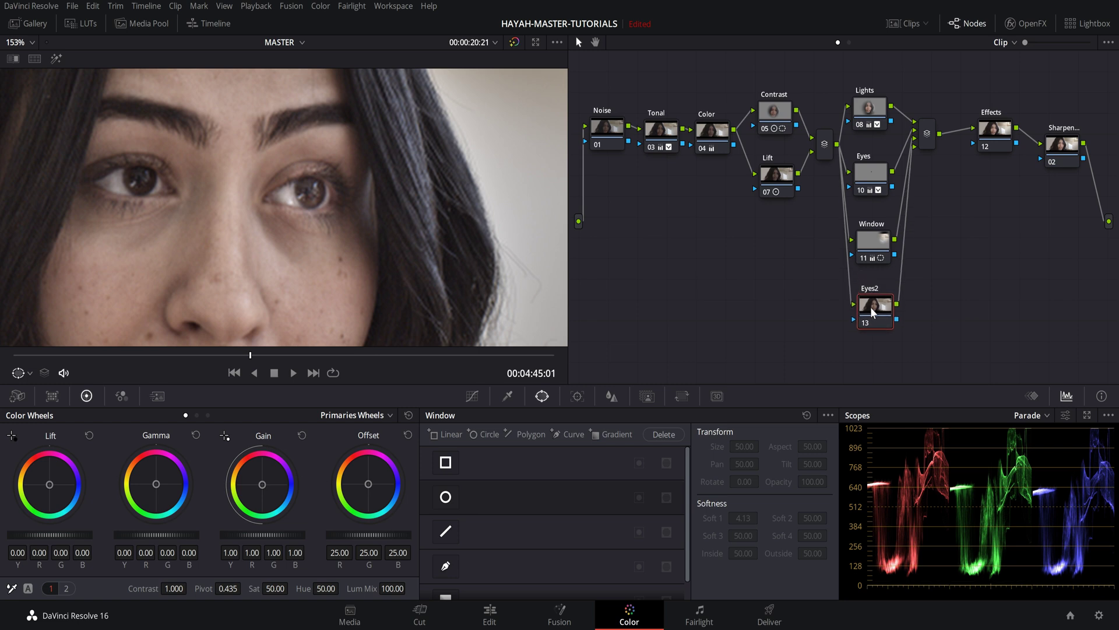
- Add a circular window to Eyes2 around the eye on the image's left at Pan 46.02, Tilt 50.72, with Soft 1 at 2.19
{"action": "left_click", "coordinate": [445, 497]}
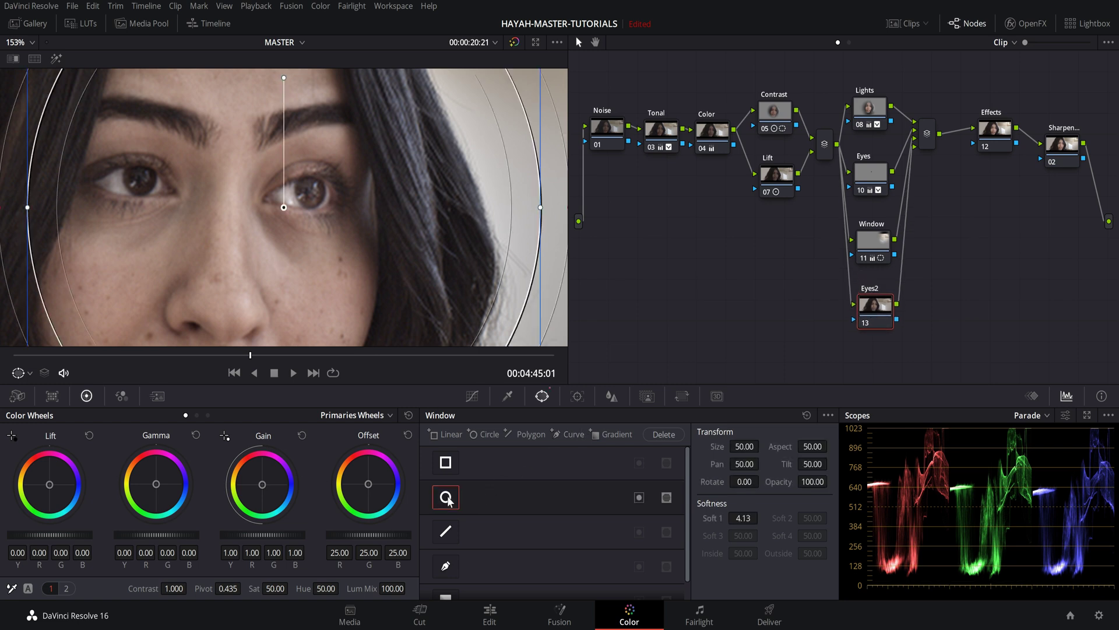
{"action": "scroll", "coordinate": [334, 258], "scroll_direction": "down", "scroll_amount": 3}
{"action": "scroll", "coordinate": [334, 258], "scroll_direction": "down", "scroll_amount": 2}
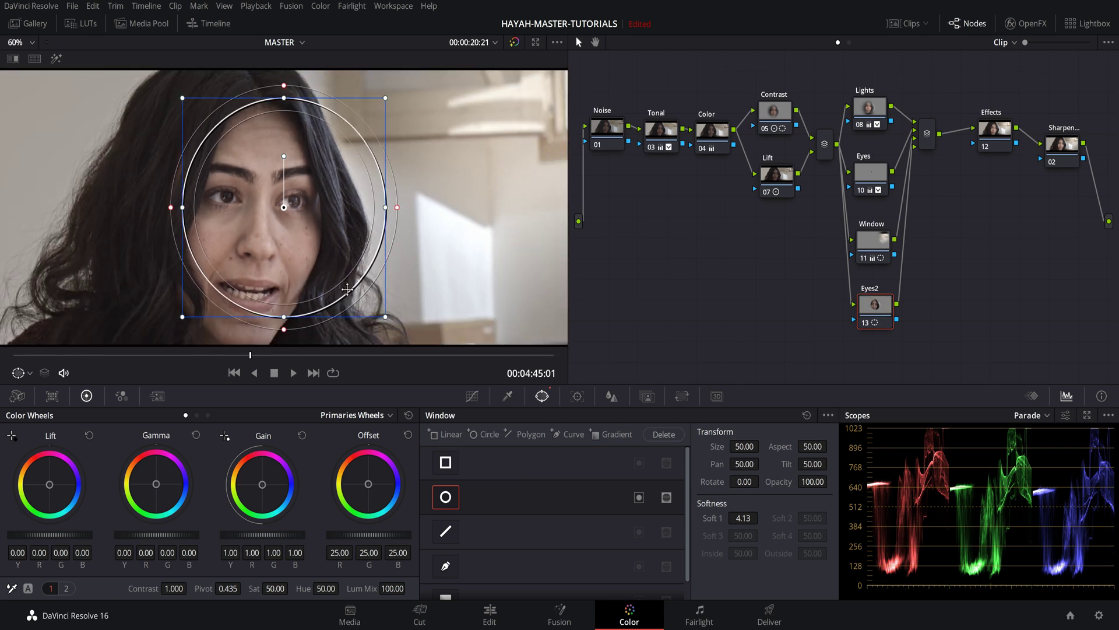
{"action": "left_click_drag", "start_coordinate": [386, 319], "coordinate": [133, 173]}
{"action": "scroll", "coordinate": [269, 217], "scroll_direction": "up", "scroll_amount": 1}
{"action": "scroll", "coordinate": [268, 216], "scroll_direction": "up", "scroll_amount": 2}
{"action": "scroll", "coordinate": [167, 191], "scroll_direction": "up", "scroll_amount": 1}
{"action": "scroll", "coordinate": [167, 190], "scroll_direction": "up", "scroll_amount": 2}
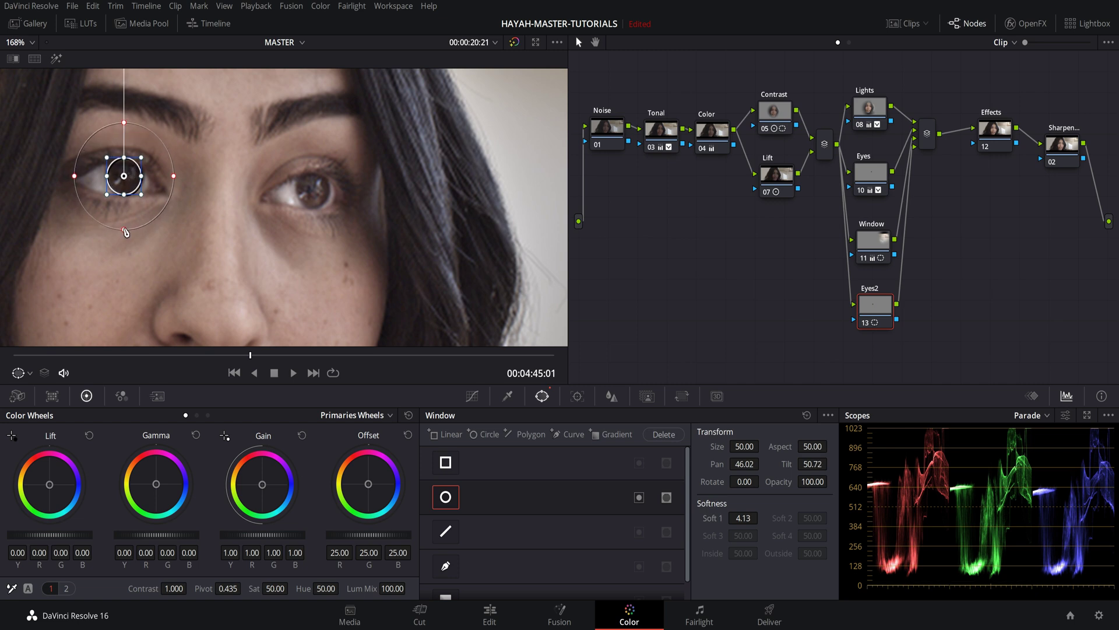
{"action": "left_click_drag", "start_coordinate": [125, 233], "coordinate": [124, 218]}
- Track the Eyes2 window forward to the clip's end, and from the mid-clip starting frame backward to the first frame
{"action": "left_click", "coordinate": [577, 396]}
{"action": "left_click", "coordinate": [490, 439]}
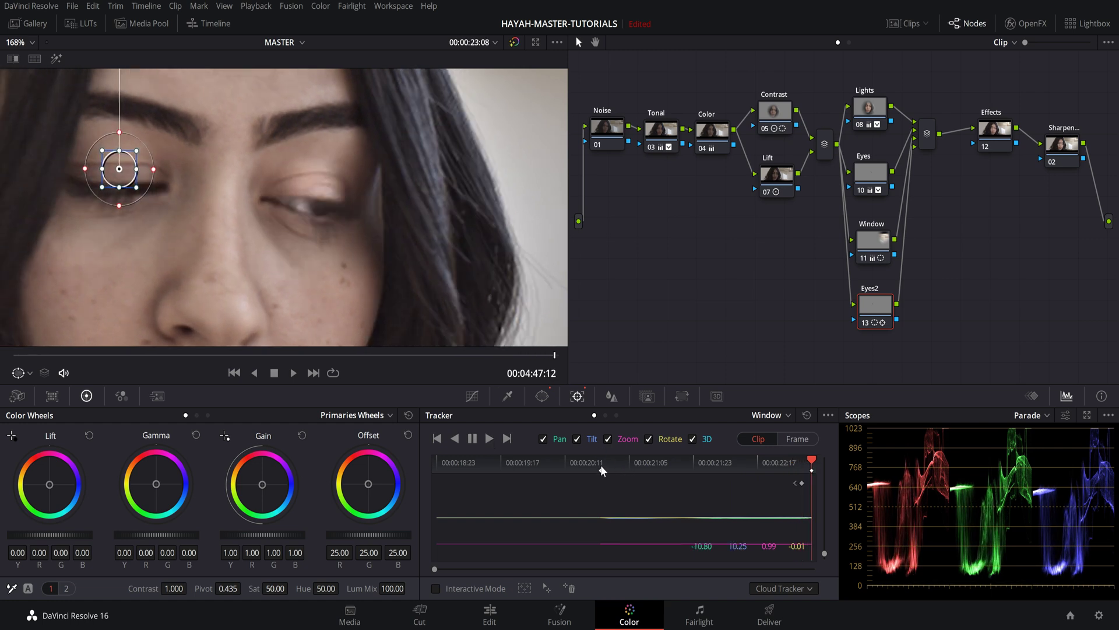
{"action": "left_click", "coordinate": [600, 465]}
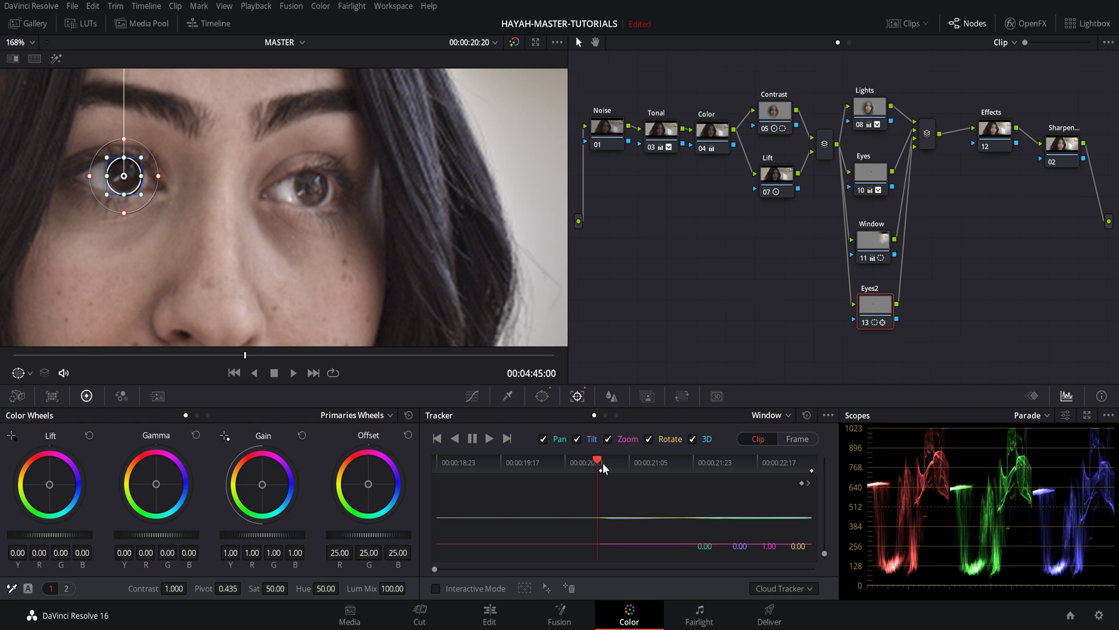
{"action": "left_click", "coordinate": [506, 439]}
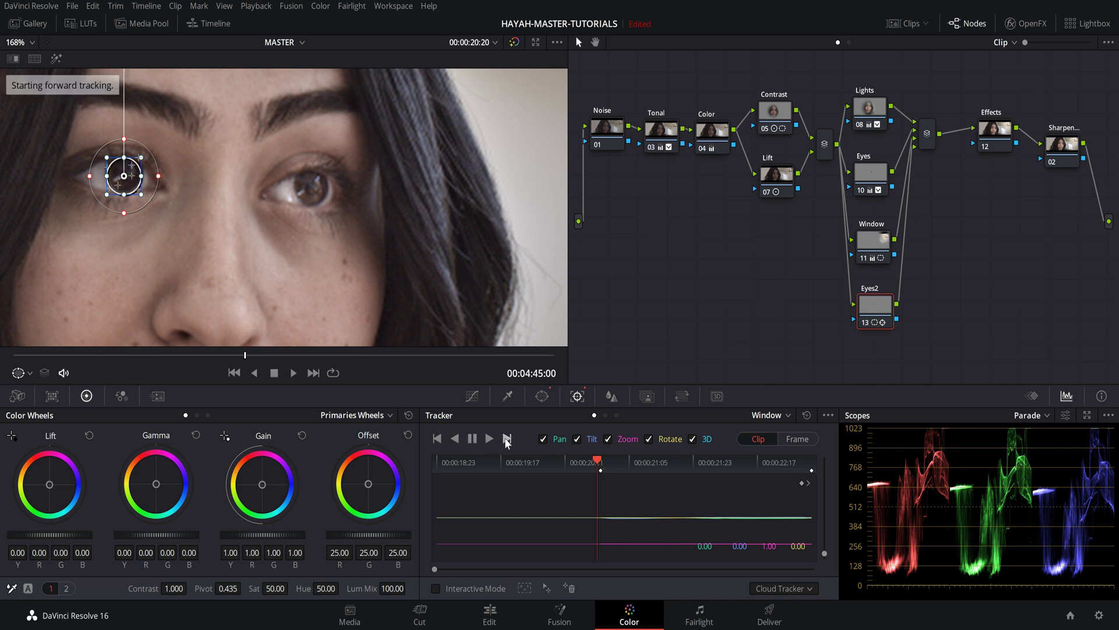
{"action": "left_click", "coordinate": [456, 439]}
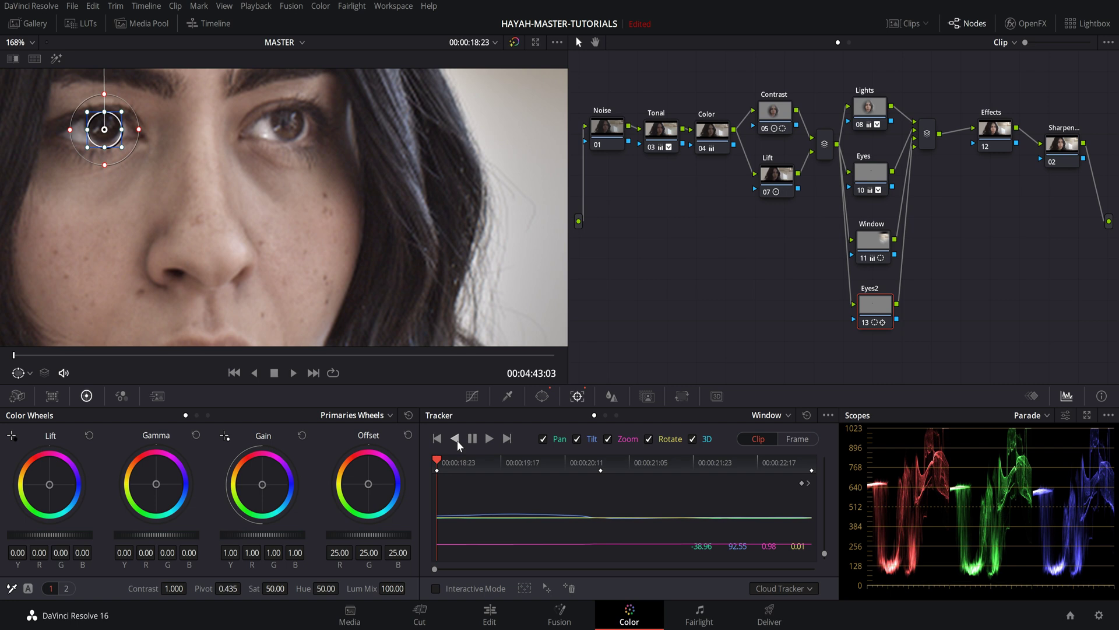
- Brighten the Eyes2 node with Gain 1.88 and Gamma 0.01, hiding the window overlay to judge the eye
{"action": "left_click", "coordinate": [541, 397]}
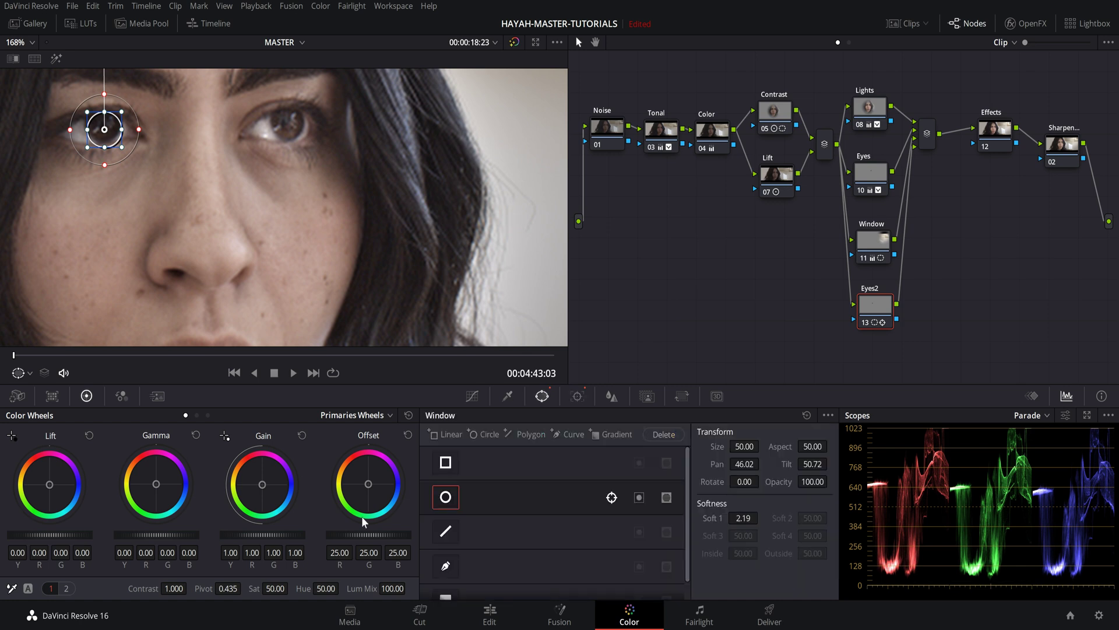
{"action": "left_click_drag", "start_coordinate": [267, 533], "coordinate": [225, 537]}
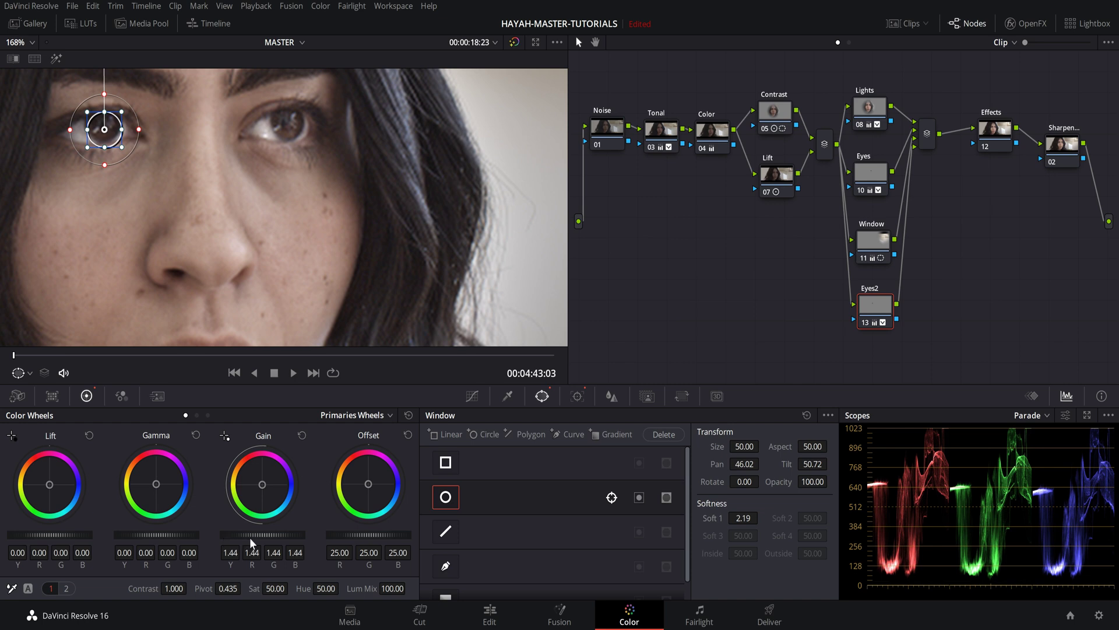
{"action": "left_click_drag", "start_coordinate": [257, 537], "coordinate": [279, 538]}
{"action": "left_click", "coordinate": [25, 372]}
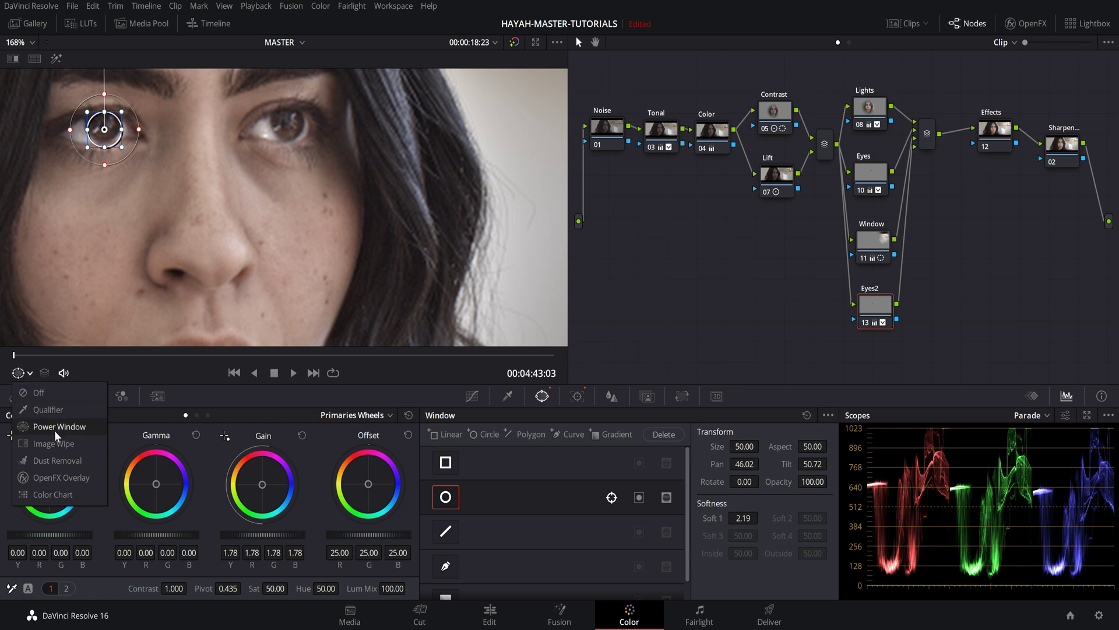
{"action": "left_click", "coordinate": [55, 430]}
{"action": "left_click", "coordinate": [25, 374]}
{"action": "left_click", "coordinate": [38, 392]}
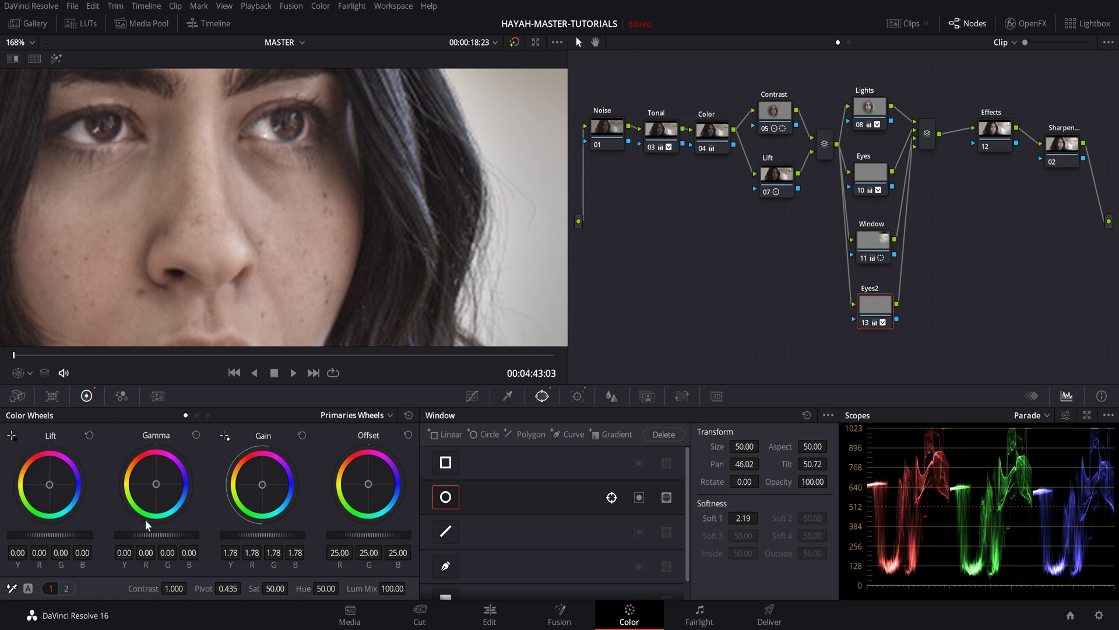
{"action": "mouse_move", "coordinate": [161, 532]}
{"action": "left_mouse_down"}
{"action": "mouse_move", "coordinate": [186, 533]}
{"action": "mouse_move", "coordinate": [153, 534]}
{"action": "left_mouse_up"}
{"action": "mouse_move", "coordinate": [260, 540]}
{"action": "left_mouse_down"}
{"action": "mouse_move", "coordinate": [297, 534]}
{"action": "mouse_move", "coordinate": [263, 534]}
{"action": "left_mouse_up"}
- Show the overlay, flatten the Eyes2 window to Size 38.81, Aspect 61.16 and Soft 1 1.60, and turn the overlay off again
{"action": "left_click", "coordinate": [24, 377]}
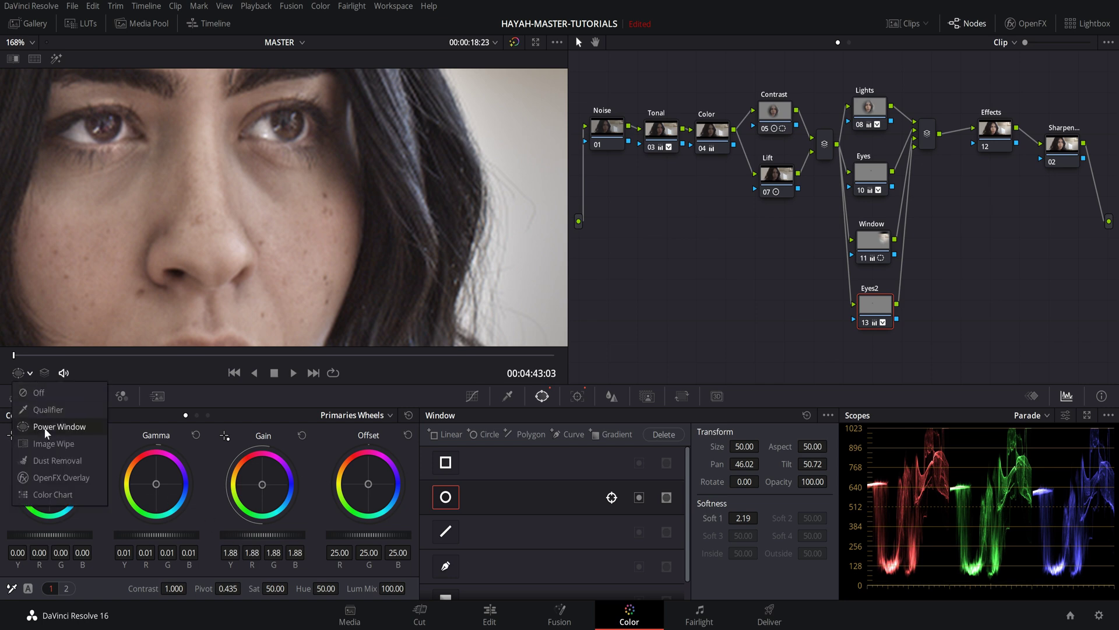
{"action": "left_click", "coordinate": [44, 427]}
{"action": "mouse_move", "coordinate": [106, 167]}
{"action": "left_mouse_down"}
{"action": "mouse_move", "coordinate": [111, 134]}
{"action": "mouse_move", "coordinate": [106, 158]}
{"action": "left_mouse_up"}
{"action": "left_click", "coordinate": [30, 373]}
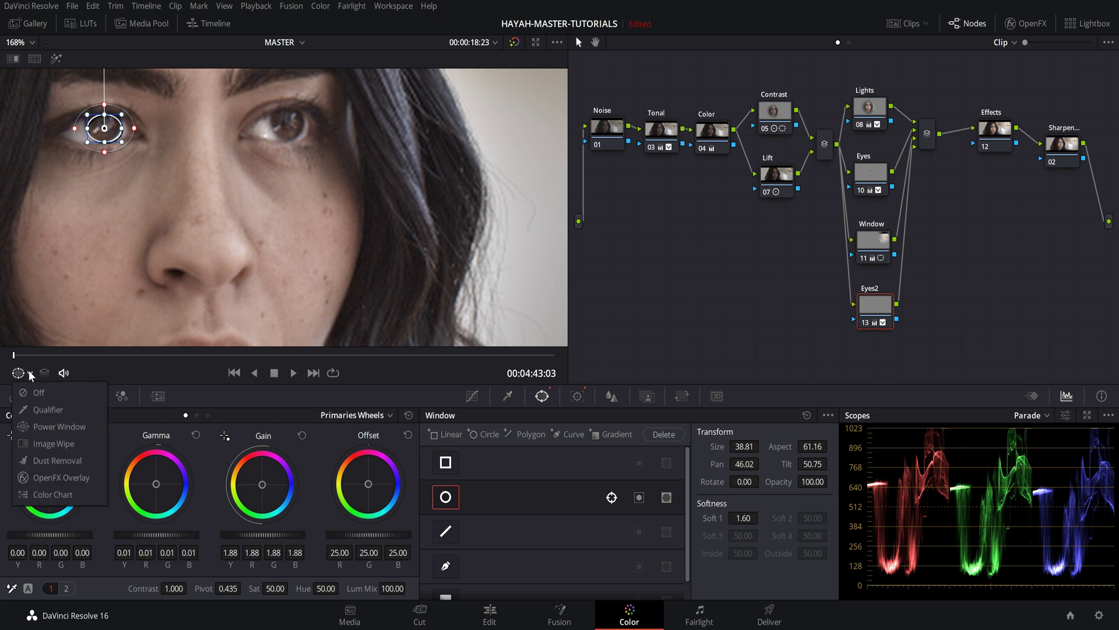
{"action": "left_click", "coordinate": [37, 393]}
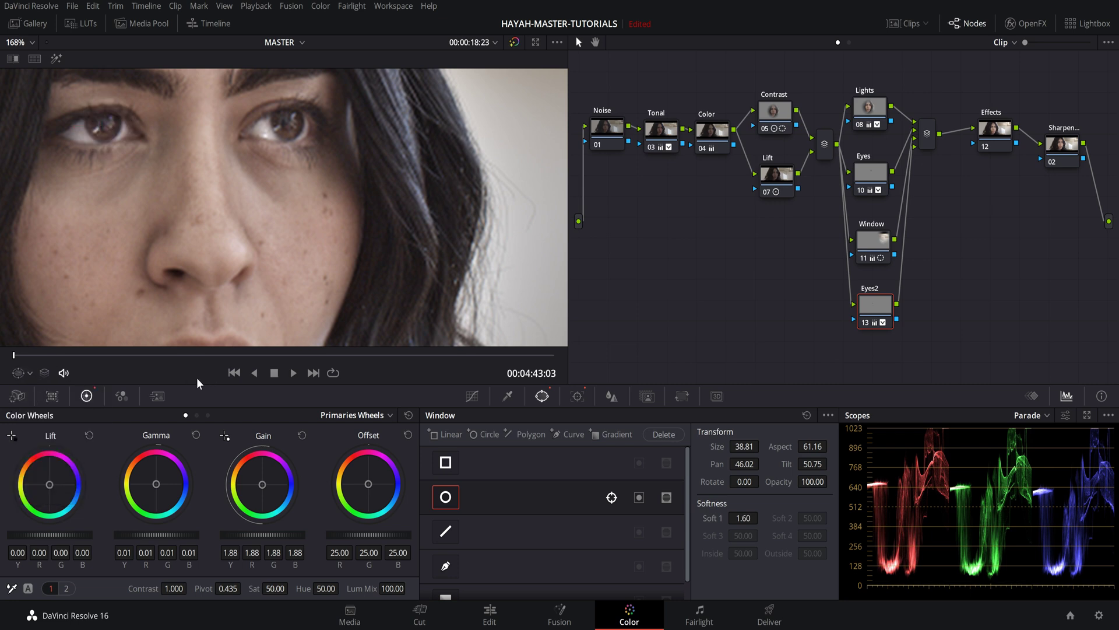
- Scrub to a mid-clip frame and compare the face with the Eyes and Eyes2 nodes disabled and enabled
{"action": "scroll", "coordinate": [244, 279], "scroll_direction": "down", "scroll_amount": 4}
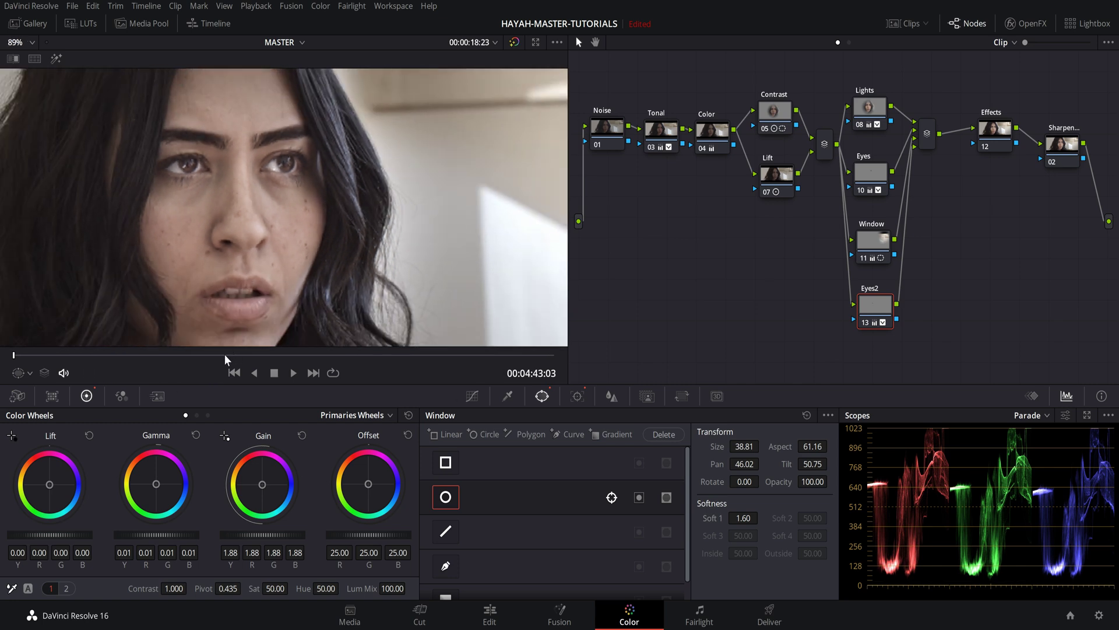
{"action": "left_click", "coordinate": [245, 354]}
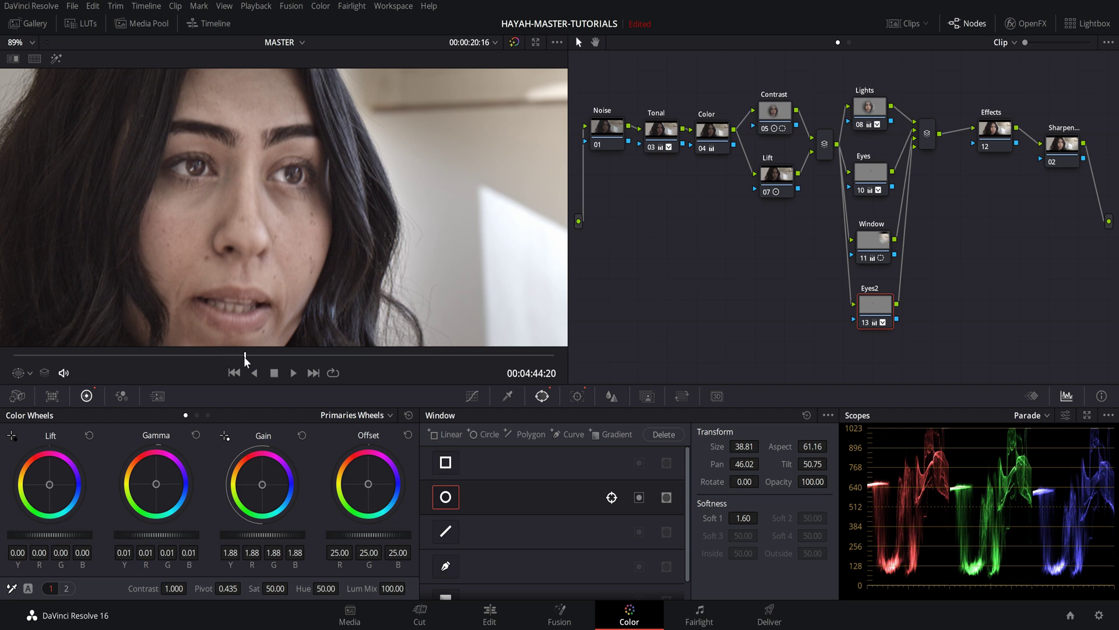
{"action": "left_click_drag", "start_coordinate": [244, 356], "coordinate": [219, 356]}
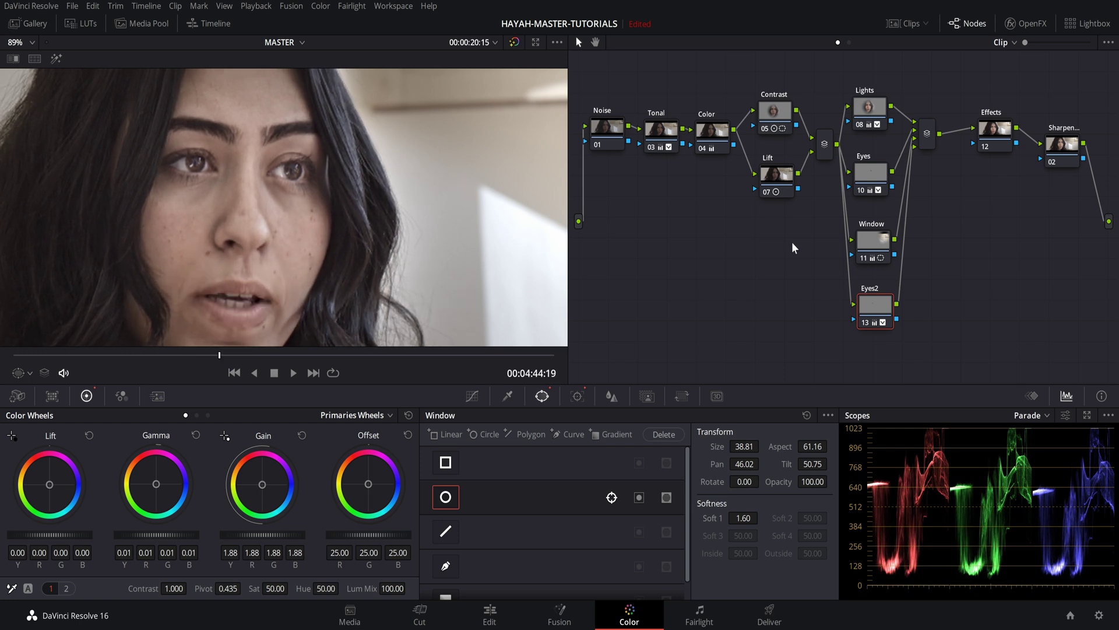
{"action": "left_click", "coordinate": [886, 177]}
{"action": "key", "text": "ctrl+d"}
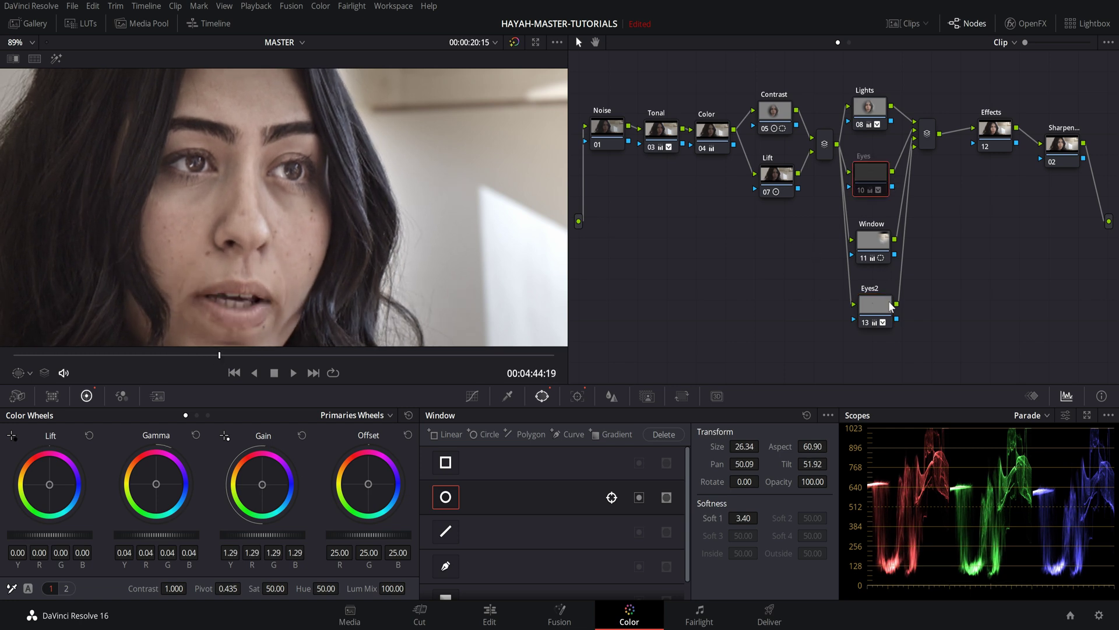
{"action": "left_click", "coordinate": [884, 304]}
{"action": "key", "text": "ctrl+d"}
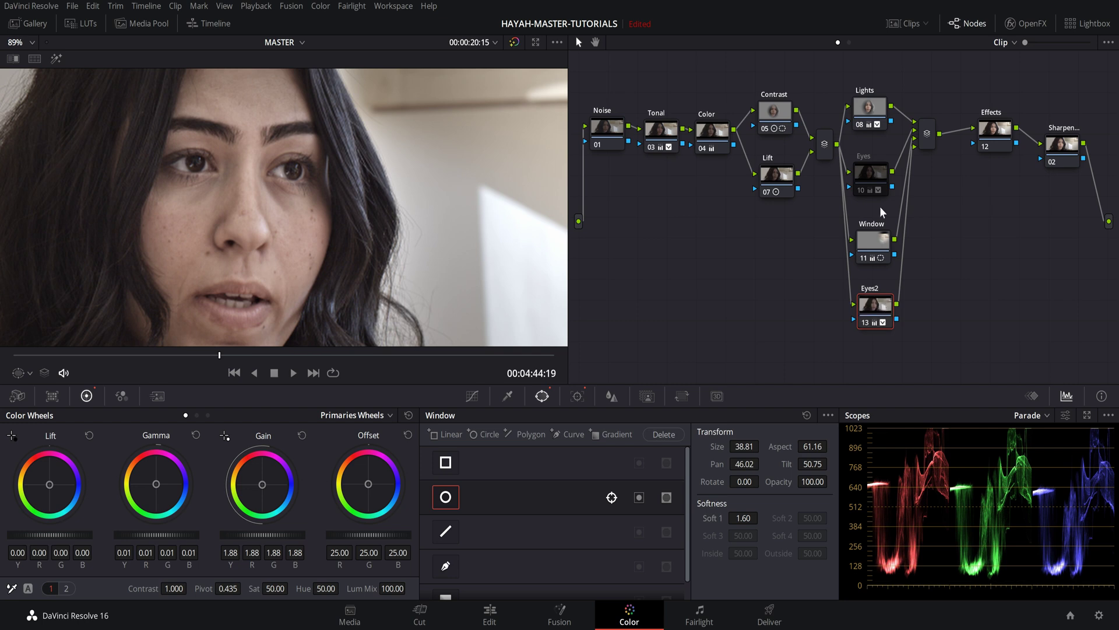
{"action": "left_click", "coordinate": [875, 174]}
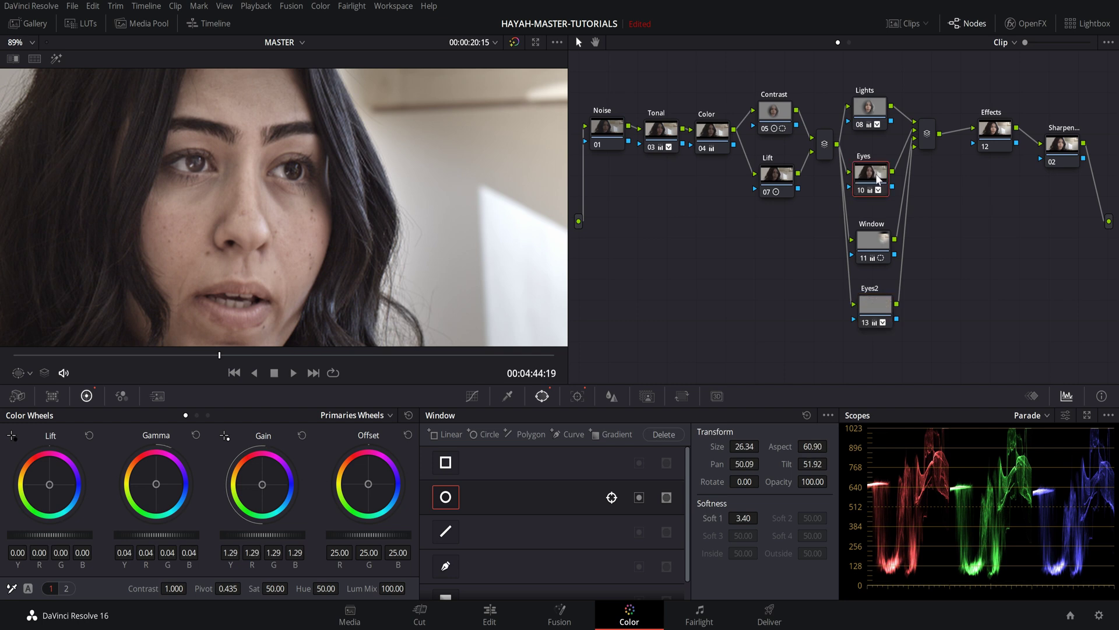
- Enable the Eyes node and test its strength by setting Key Output Gain to 0 and back to 1
{"action": "key", "text": "ctrl+d"}
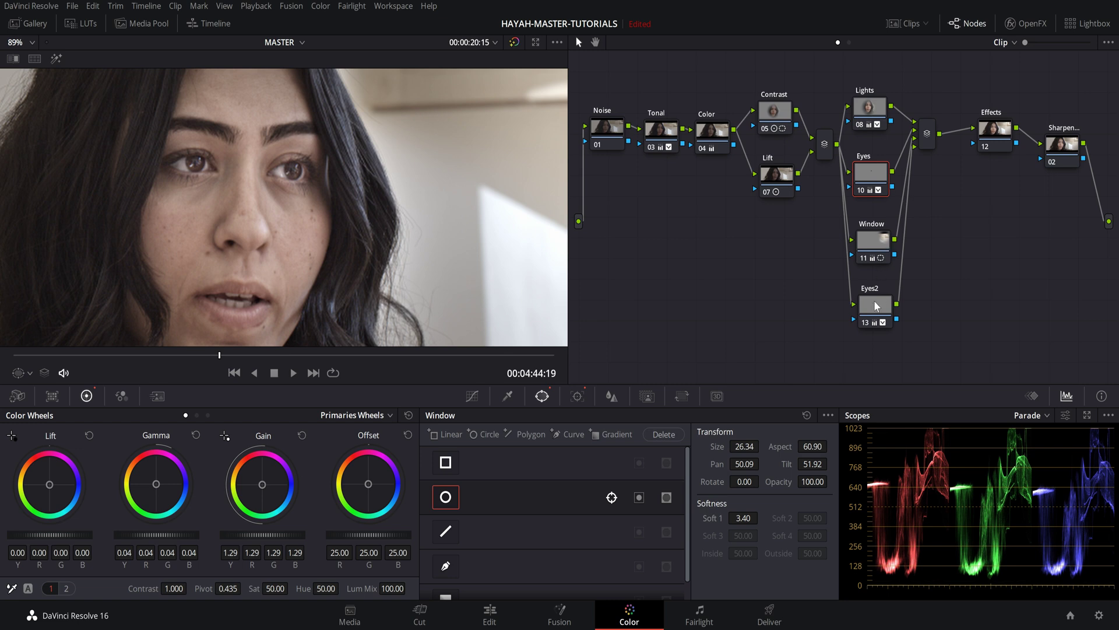
{"action": "left_click", "coordinate": [649, 396]}
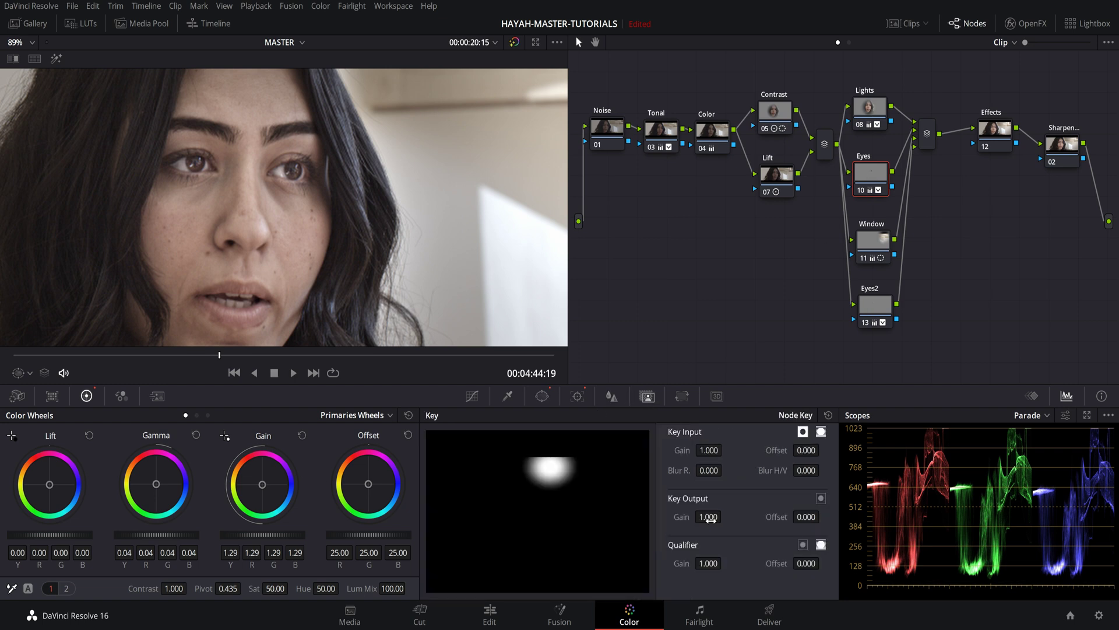
{"action": "left_click", "coordinate": [709, 518]}
{"action": "type", "text": "0"}
{"action": "key", "text": "Return"}
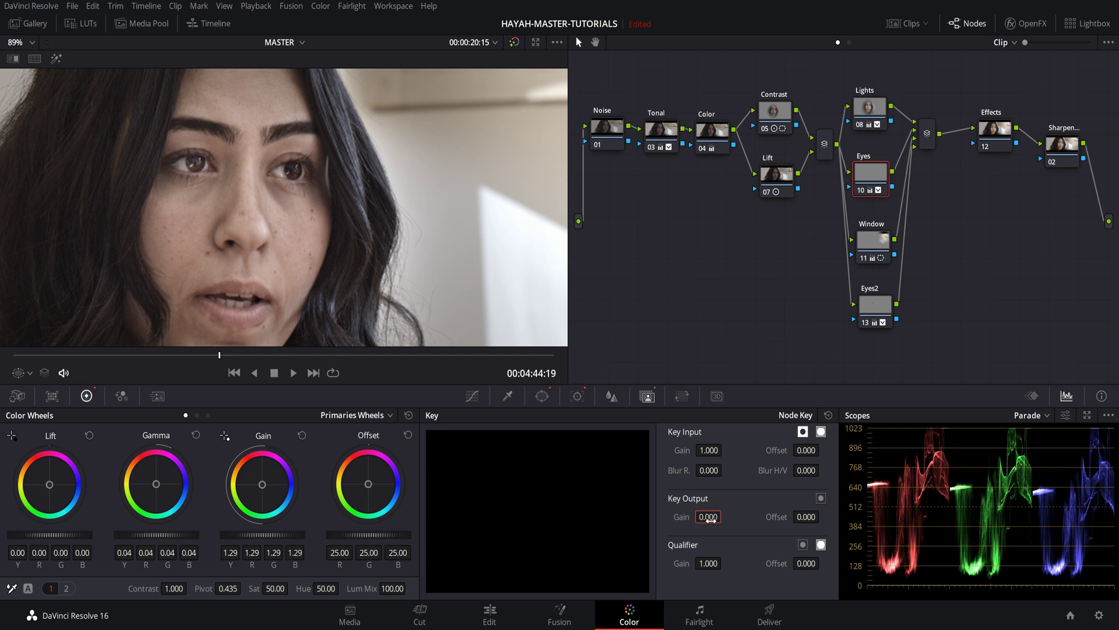
{"action": "double_click", "coordinate": [710, 519]}
{"action": "type", "text": "1"}
{"action": "key", "text": "Return"}
- Try Key Output Gain 0.5 on the Eyes node and settle on 0.6
{"action": "double_click", "coordinate": [710, 519]}
{"action": "type", "text": "0.5"}
{"action": "key", "text": "Return"}
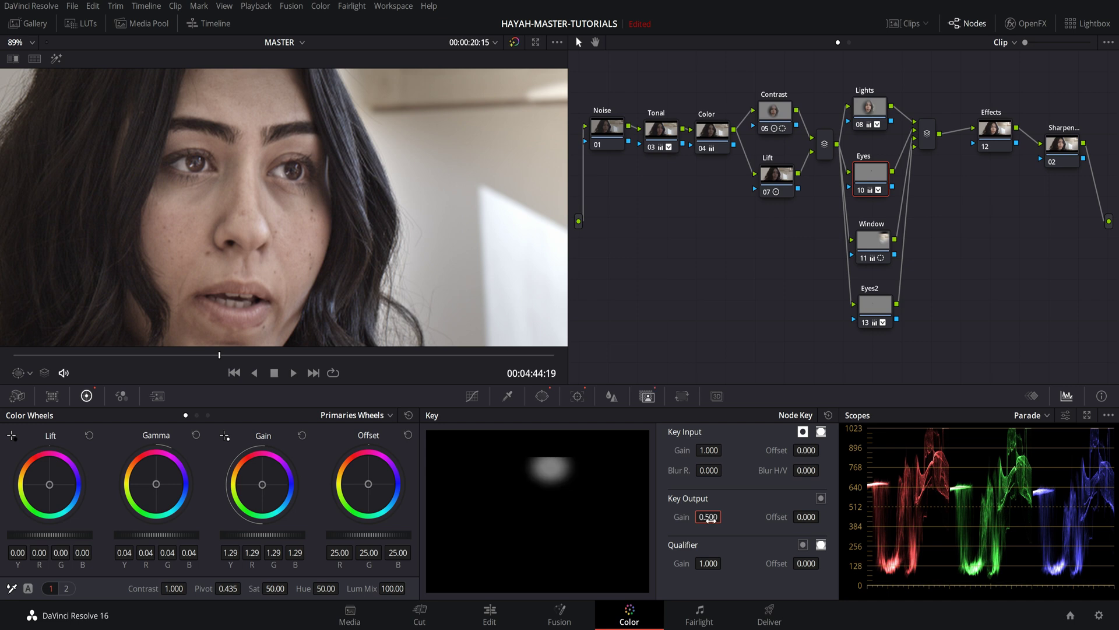
{"action": "double_click", "coordinate": [711, 519]}
{"action": "type", "text": "0.6"}
{"action": "key", "text": "Return"}
- Set the Eyes2 node's Key Output Gain to 0.6 and compare the face with both eye nodes disabled and enabled
{"action": "left_click", "coordinate": [872, 306]}
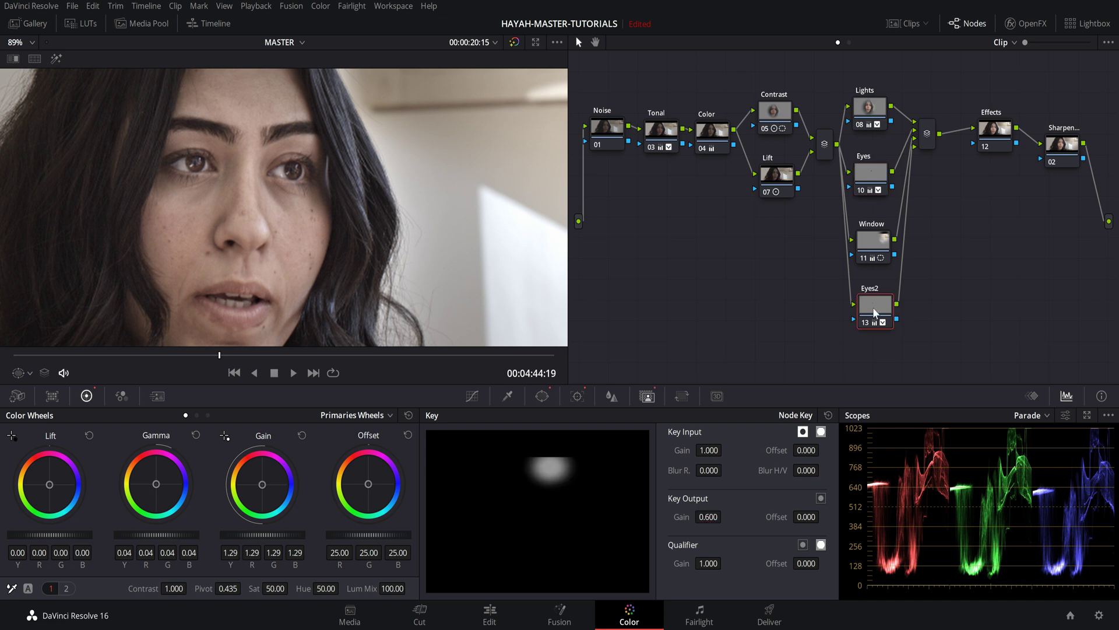
{"action": "type", "text": "0"}
{"action": "key", "text": "Return"}
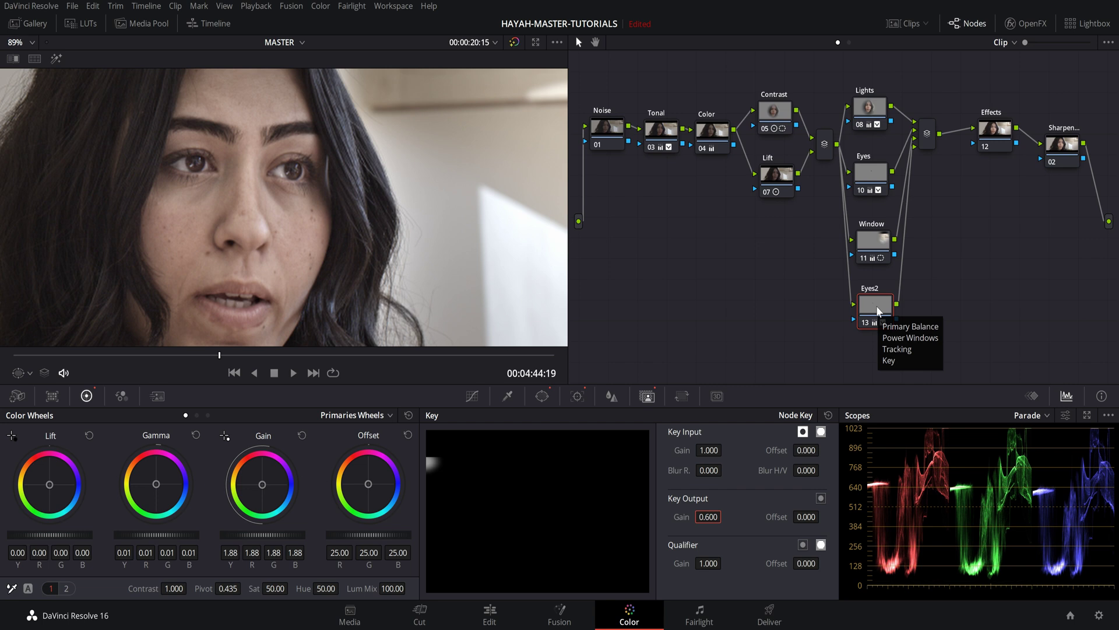
{"action": "left_click", "coordinate": [877, 174]}
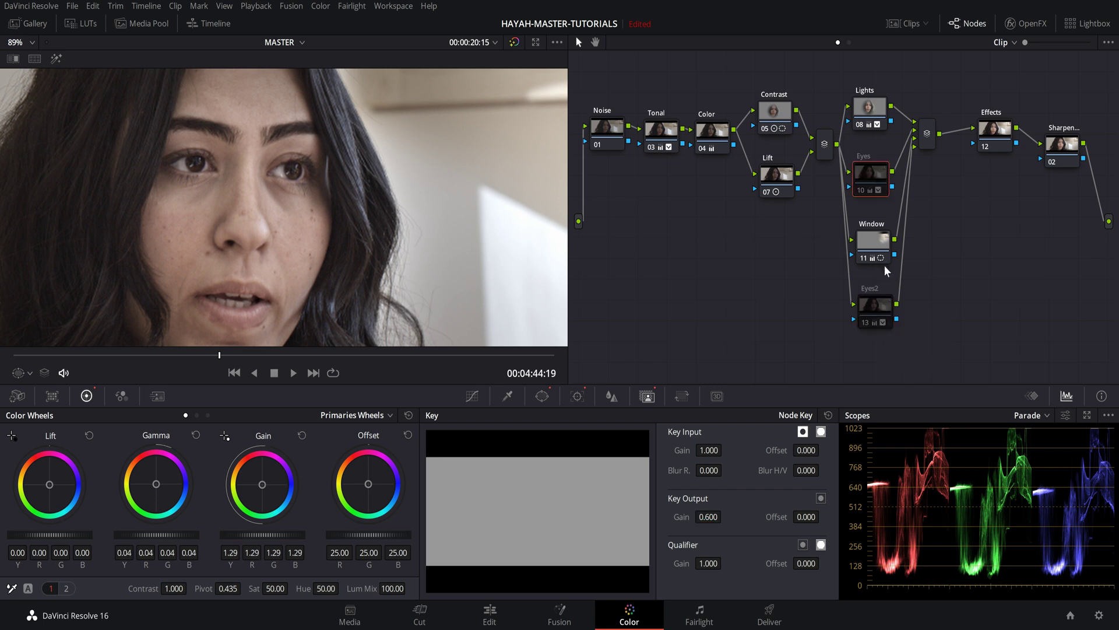
{"action": "left_click", "coordinate": [884, 305]}
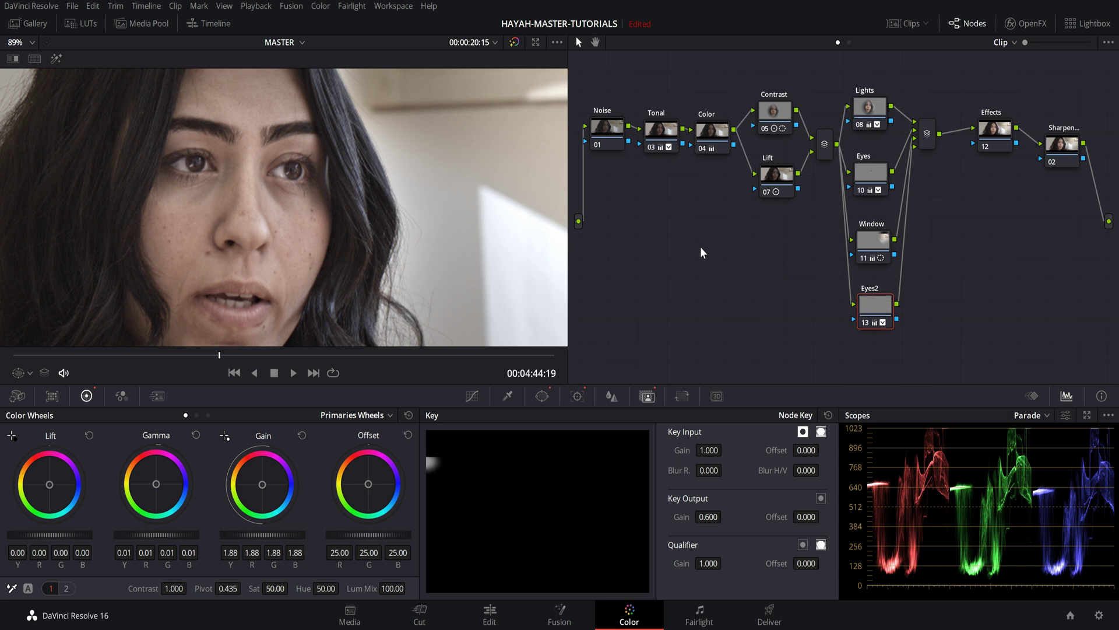
- Compare the wider shot with the whole grade bypassed and enabled several times
{"action": "scroll", "coordinate": [418, 176], "scroll_direction": "down", "scroll_amount": 2}
{"action": "key", "text": "shift+d"}
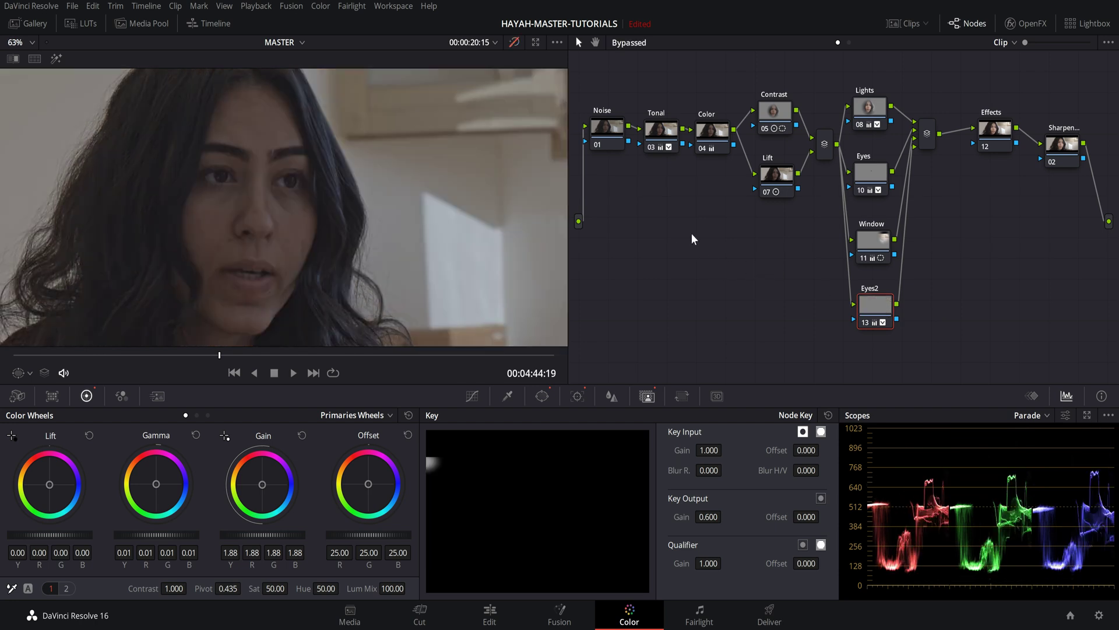
{"action": "scroll", "coordinate": [535, 244], "scroll_direction": "down", "scroll_amount": 2}
{"action": "scroll", "coordinate": [534, 243], "scroll_direction": "up", "scroll_amount": 2}
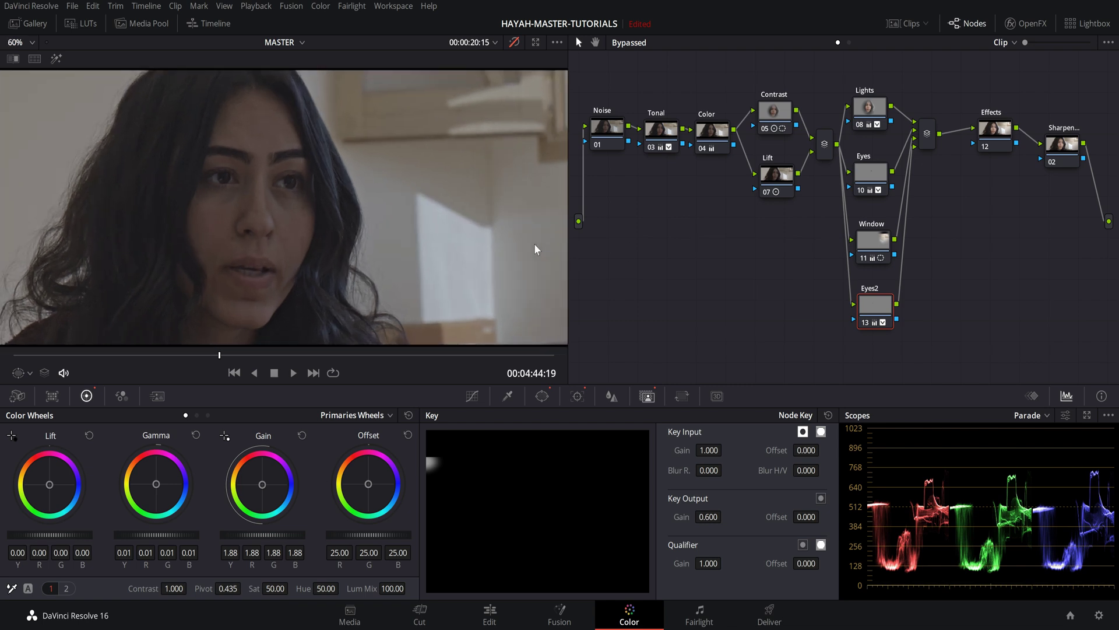
{"action": "key", "text": "shift+d"}
{"action": "key", "text": "shift+d"}
{"action": "key", "text": "shift+d"}
{"action": "key", "text": "shift+d"}
{"action": "key", "text": "shift+d"}
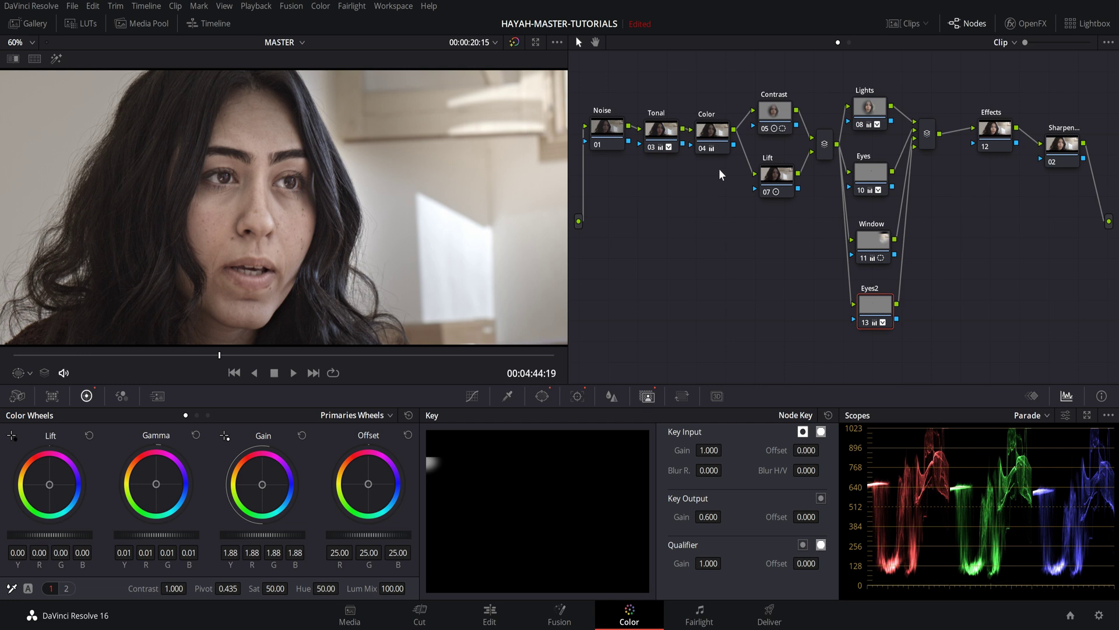
- Test the Contrast node's influence by setting its Key Output Gain to 0 and back to 1
{"action": "left_click", "coordinate": [771, 121]}
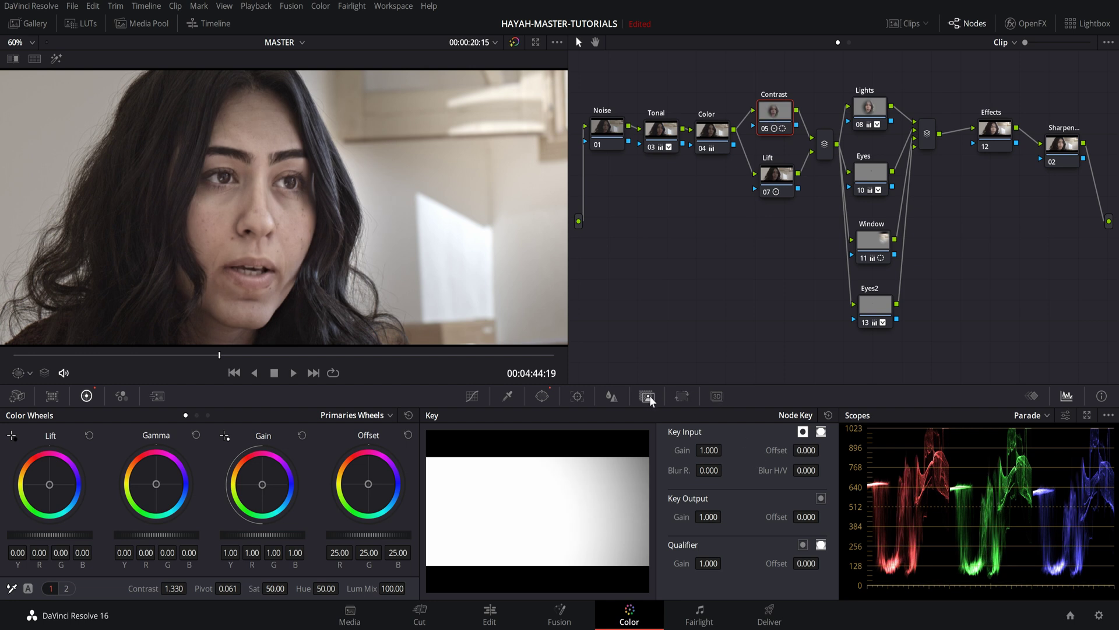
{"action": "left_click", "coordinate": [708, 517]}
{"action": "type", "text": "0"}
{"action": "key", "text": "Return"}
{"action": "double_click", "coordinate": [711, 520]}
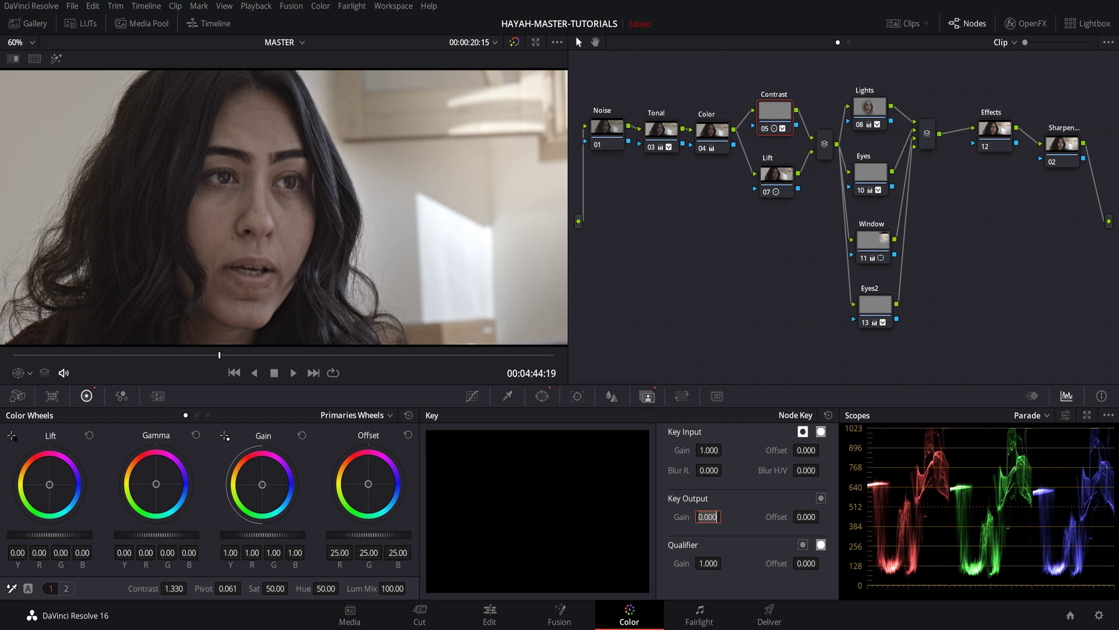
{"action": "type", "text": "1"}
{"action": "key", "text": "Return"}
- Try reducing the Contrast node's Key Output Gain to 0.6, and from full strength gradually down to about 0.654
{"action": "double_click", "coordinate": [710, 520]}
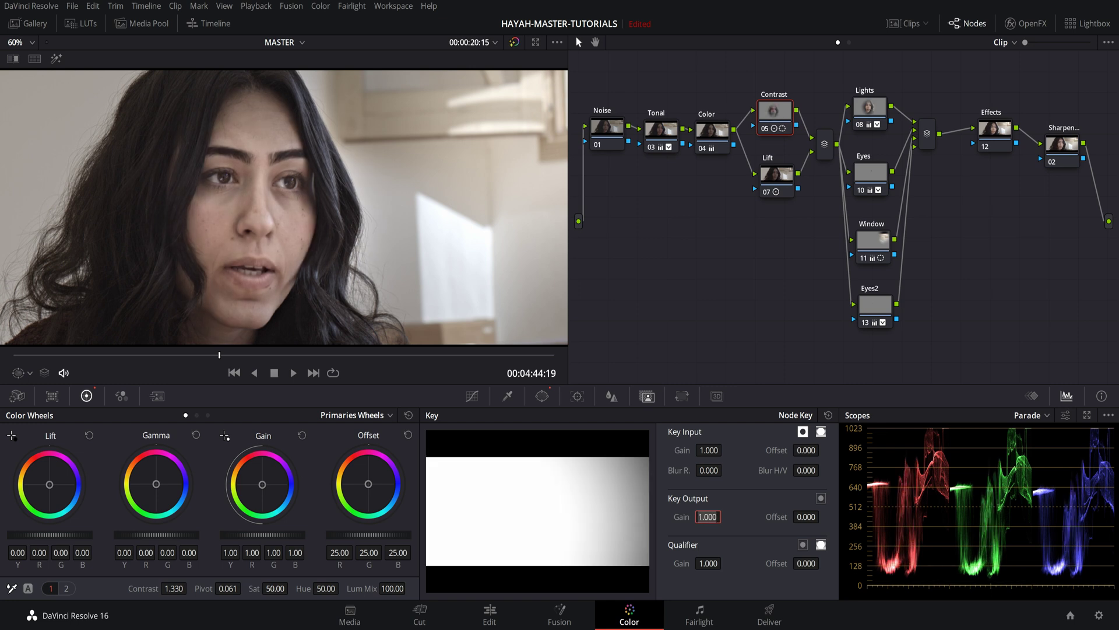
{"action": "type", "text": "0.6"}
{"action": "key", "text": "Return"}
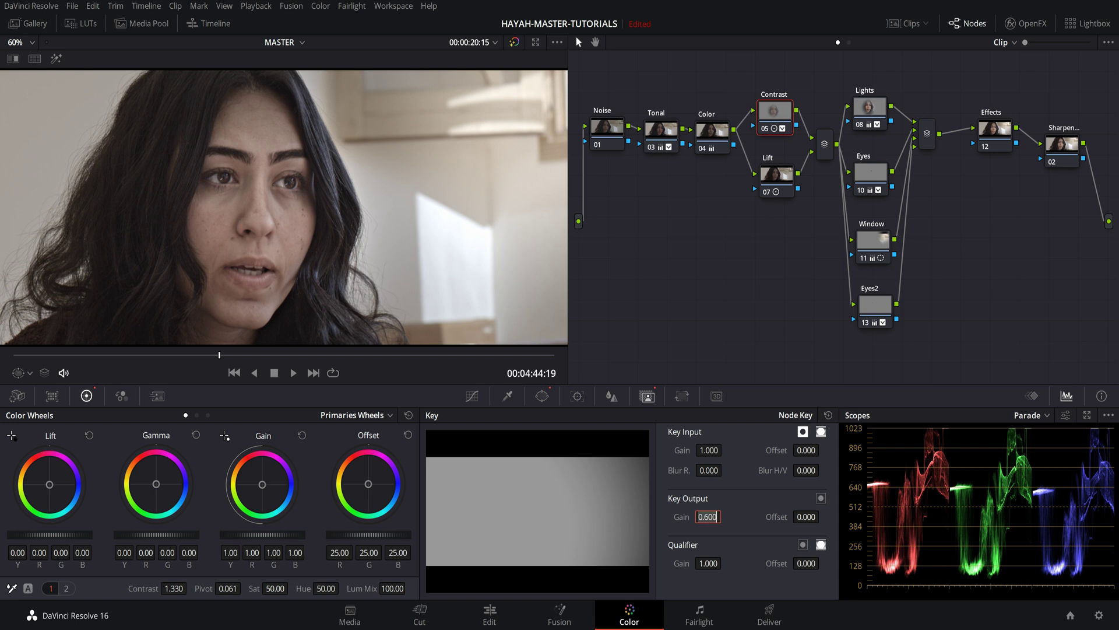
{"action": "double_click", "coordinate": [710, 517]}
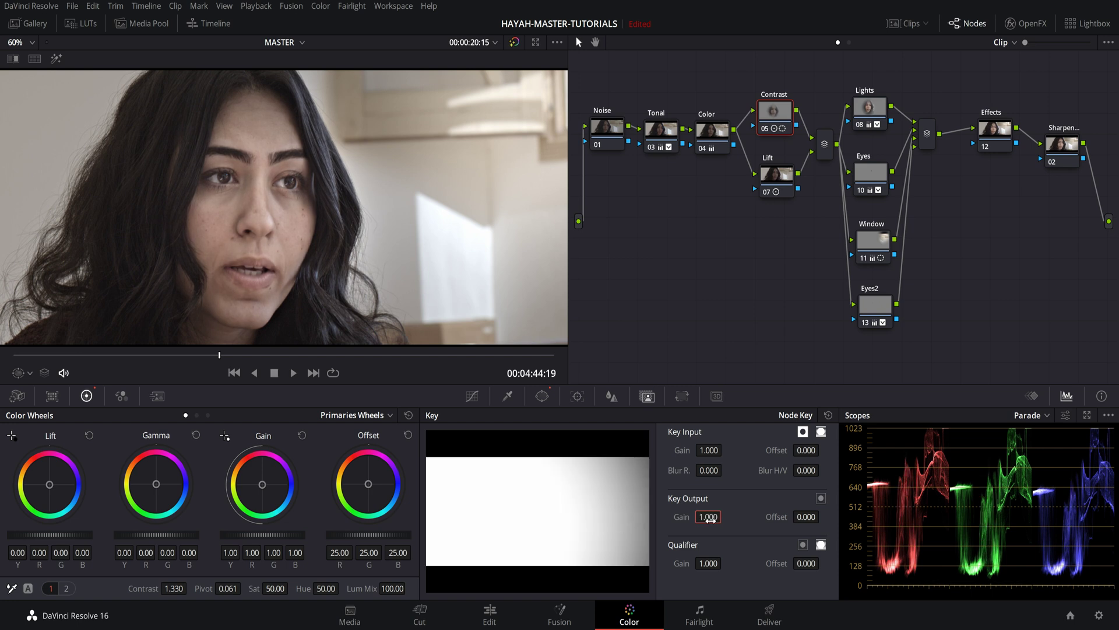
{"action": "left_click_drag", "start_coordinate": [711, 519], "coordinate": [671, 519]}
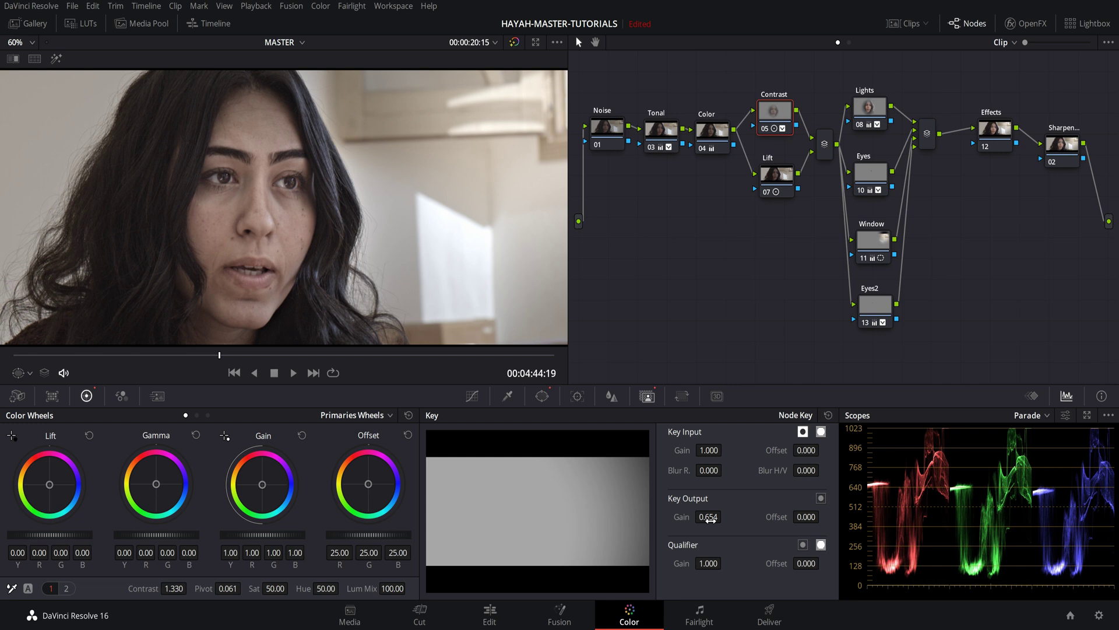
- Reset the Contrast node's Key Output Gain to 1, lower it to 0.570, and compare the shot with the grade bypassed and enabled
{"action": "double_click", "coordinate": [711, 519]}
{"action": "type", "text": "1"}
{"action": "key", "text": "Return"}
{"action": "mouse_move", "coordinate": [710, 520]}
{"action": "left_mouse_down"}
{"action": "mouse_move", "coordinate": [666, 519]}
{"action": "mouse_move", "coordinate": [704, 519]}
{"action": "left_mouse_up"}
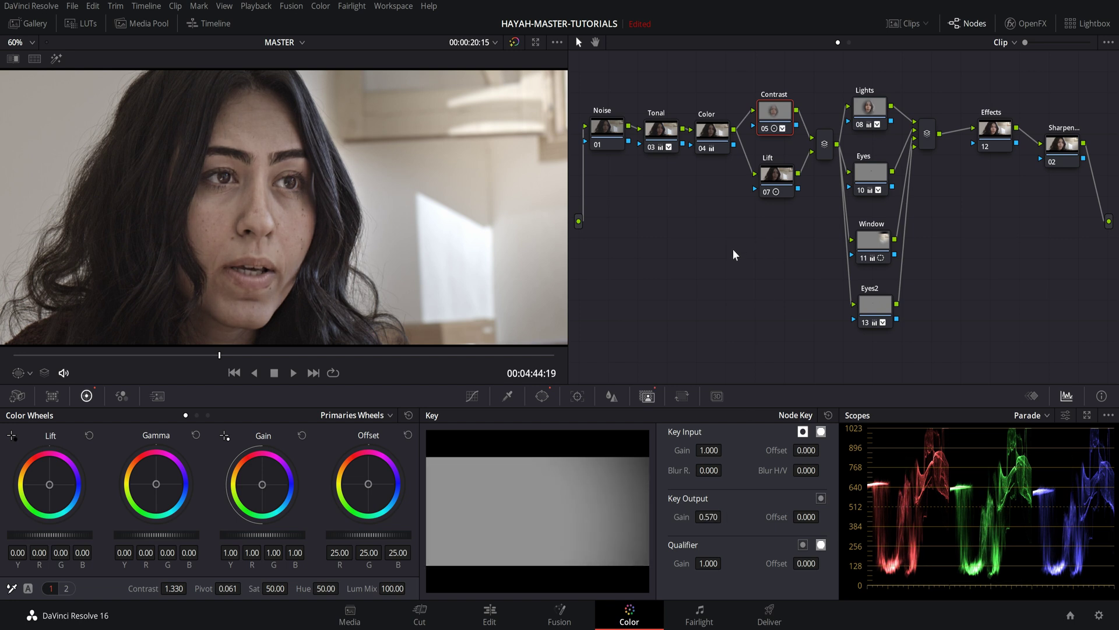
{"action": "key", "text": "shift+d"}
{"action": "key", "text": "shift+d"}
{"action": "key", "text": "shift+d"}
{"action": "key", "text": "shift+d"}
- Move the Effects node slightly up in the graph and give it a circular window widened to Aspect 81.33
{"action": "left_click_drag", "start_coordinate": [995, 144], "coordinate": [985, 117]}
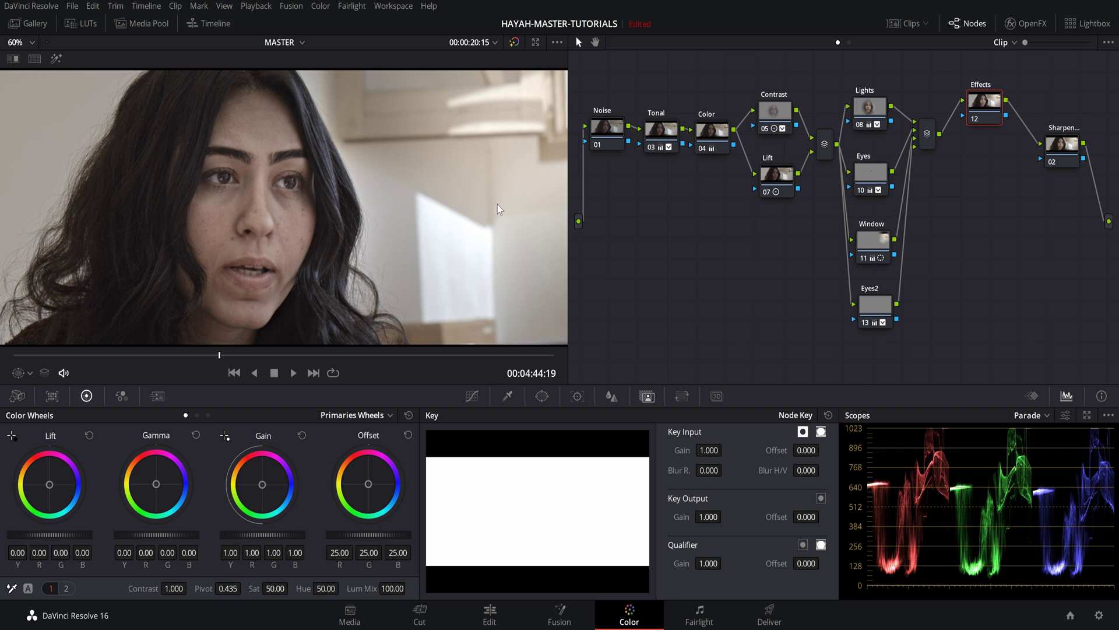
{"action": "scroll", "coordinate": [498, 205], "scroll_direction": "down", "scroll_amount": 1}
{"action": "scroll", "coordinate": [435, 212], "scroll_direction": "down", "scroll_amount": 2}
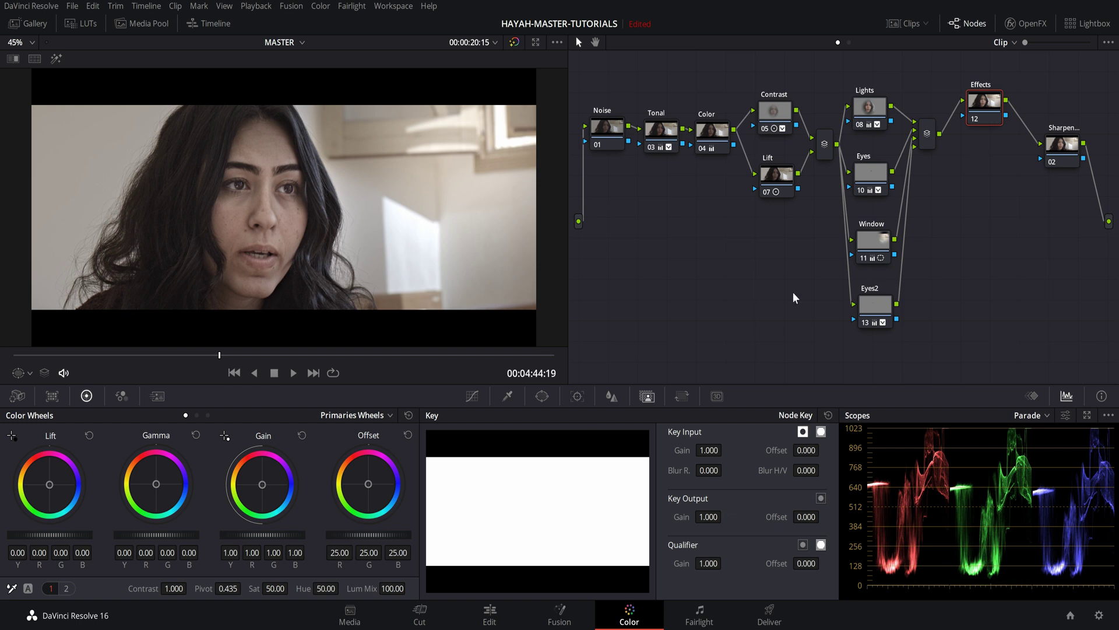
{"action": "left_click", "coordinate": [542, 396]}
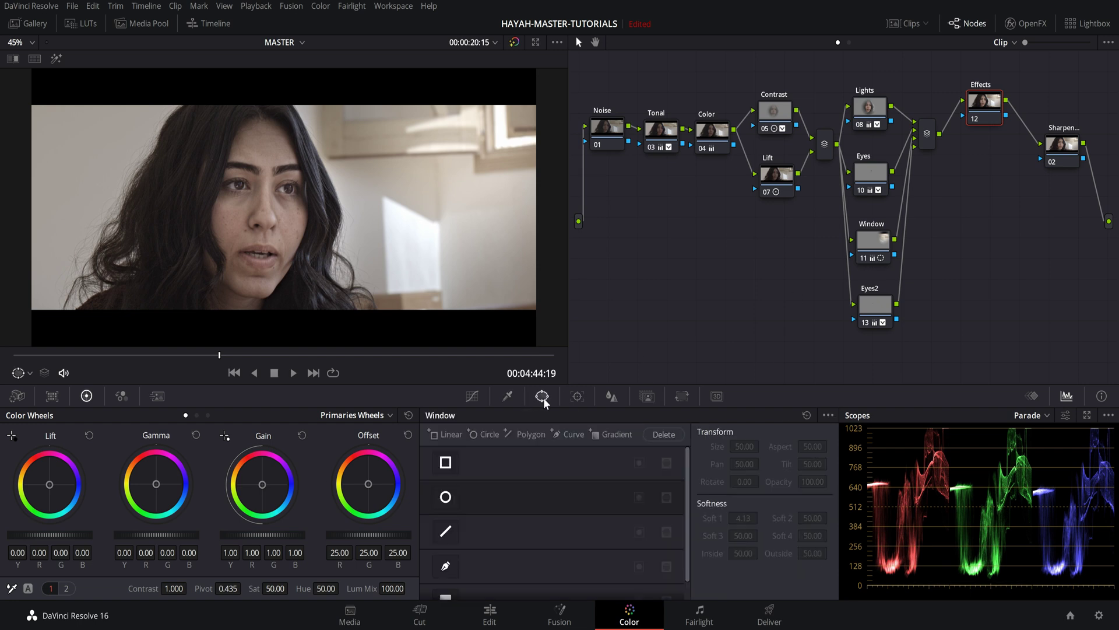
{"action": "left_click", "coordinate": [446, 498]}
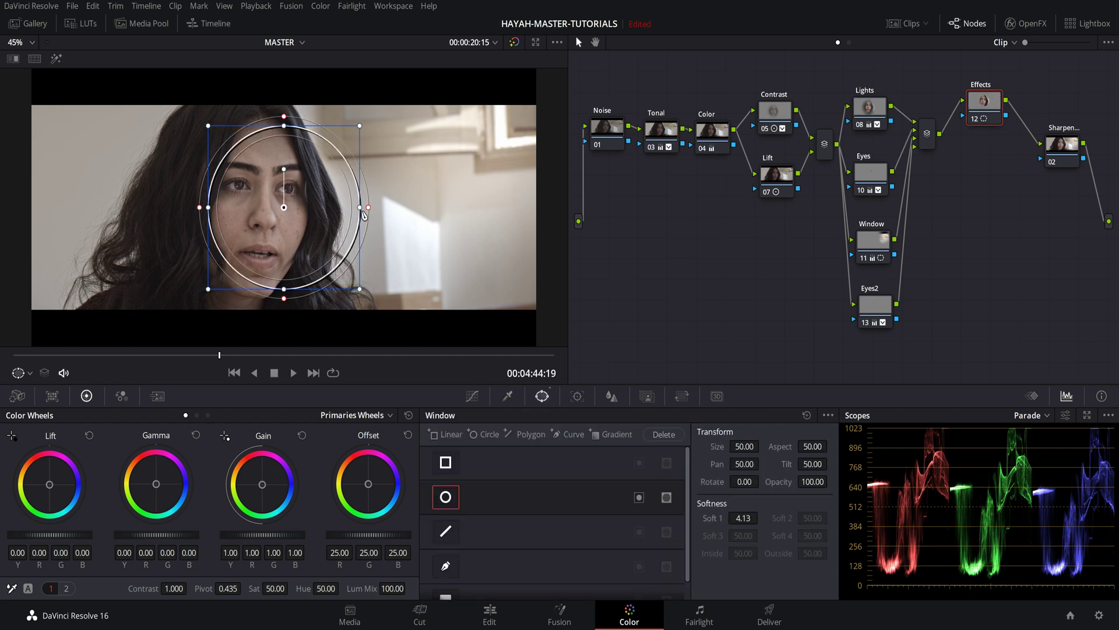
{"action": "left_click_drag", "start_coordinate": [361, 208], "coordinate": [489, 211]}
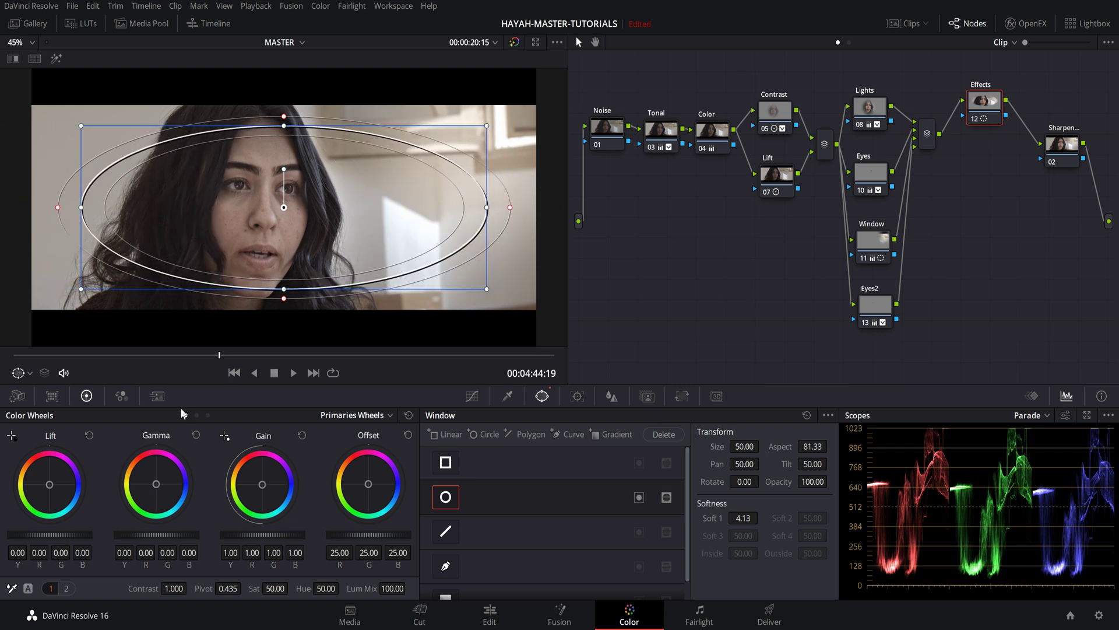
- Create a vignette on the Effects node with Gain 0.45, an inverted window and Soft 1 of 30.45
{"action": "left_click_drag", "start_coordinate": [270, 534], "coordinate": [260, 536]}
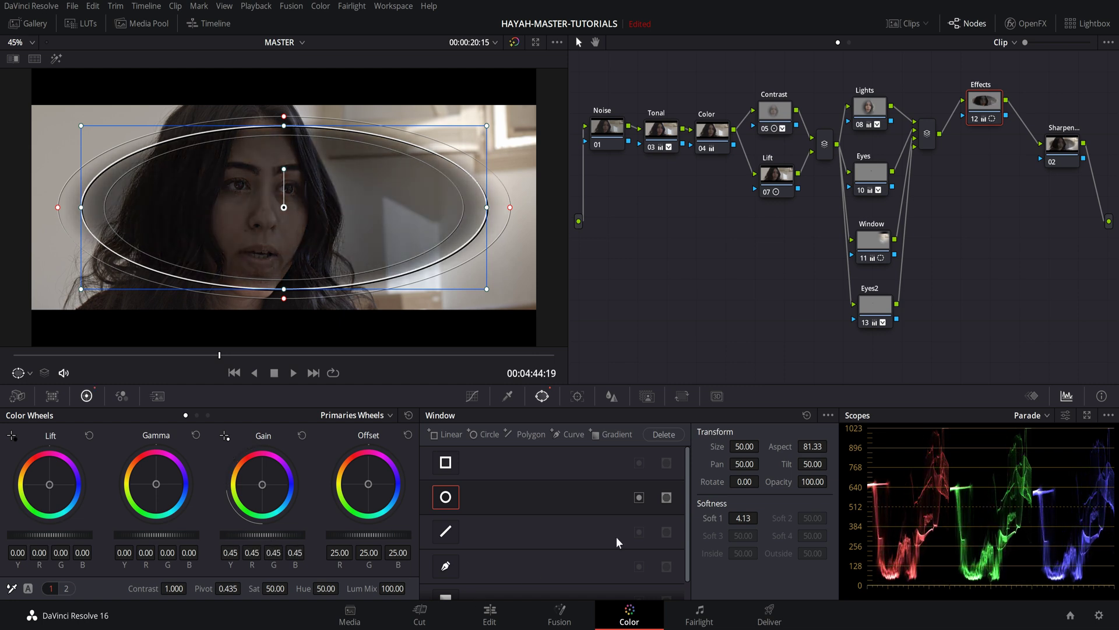
{"action": "left_click", "coordinate": [640, 502]}
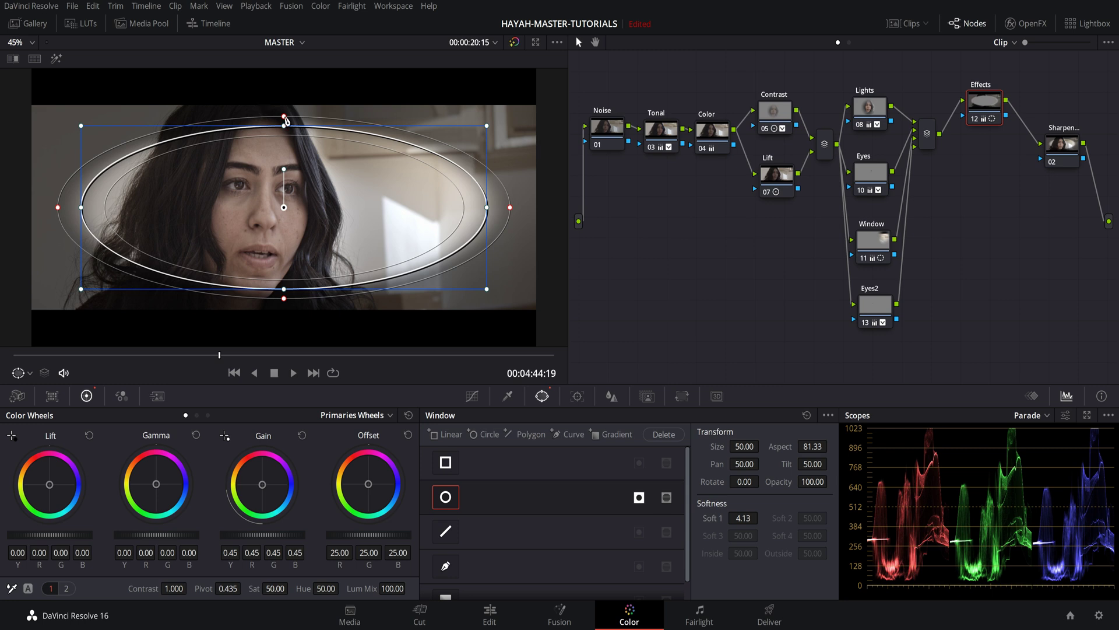
{"action": "scroll", "coordinate": [371, 230], "scroll_direction": "down", "scroll_amount": 2}
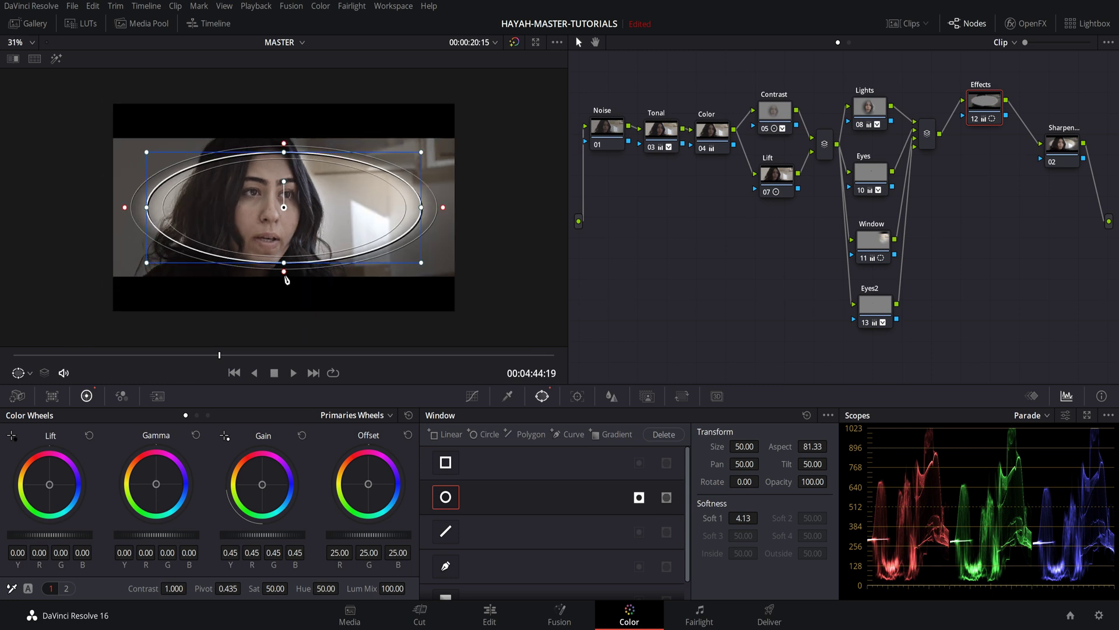
{"action": "left_click_drag", "start_coordinate": [287, 279], "coordinate": [300, 313]}
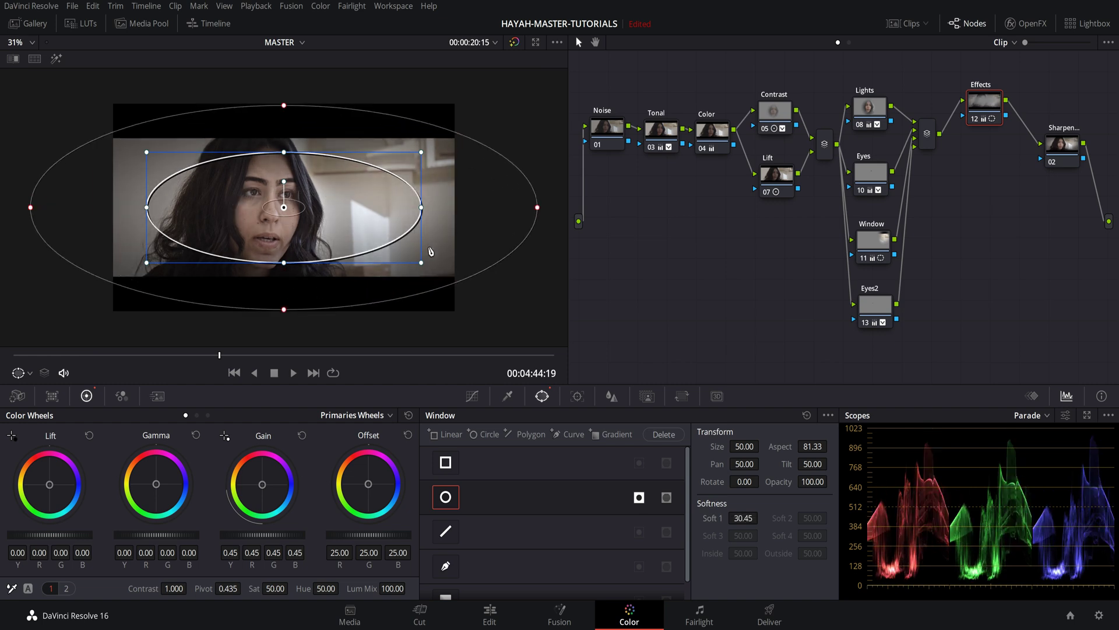
- Enlarge the vignette window to span the picture's width and centre it at Pan 49.92 and Tilt 50.88, keeping the Effects node selected
{"action": "mouse_move", "coordinate": [424, 266]}
{"action": "left_mouse_down"}
{"action": "mouse_move", "coordinate": [458, 289]}
{"action": "mouse_move", "coordinate": [402, 259]}
{"action": "mouse_move", "coordinate": [477, 294]}
{"action": "mouse_move", "coordinate": [440, 280]}
{"action": "left_mouse_up"}
{"action": "mouse_move", "coordinate": [368, 233]}
{"action": "left_mouse_down"}
{"action": "mouse_move", "coordinate": [357, 213]}
{"action": "mouse_move", "coordinate": [365, 243]}
{"action": "mouse_move", "coordinate": [367, 215]}
{"action": "left_mouse_up"}
{"action": "left_click_drag", "start_coordinate": [422, 191], "coordinate": [344, 227]}
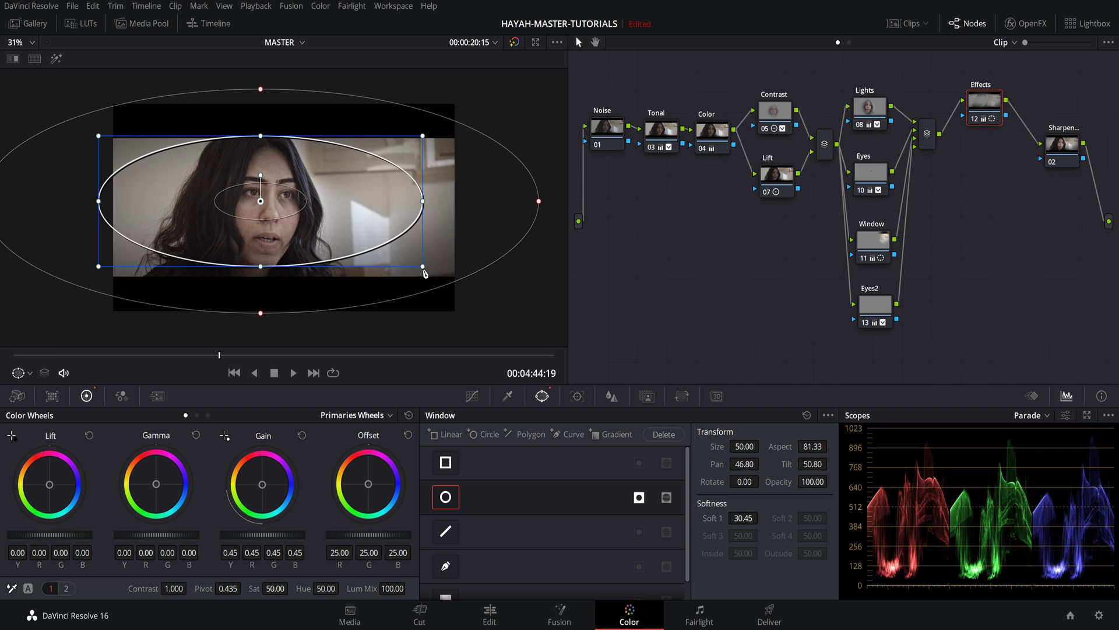
{"action": "left_click_drag", "start_coordinate": [423, 267], "coordinate": [429, 270]}
{"action": "left_click_drag", "start_coordinate": [386, 210], "coordinate": [407, 209]}
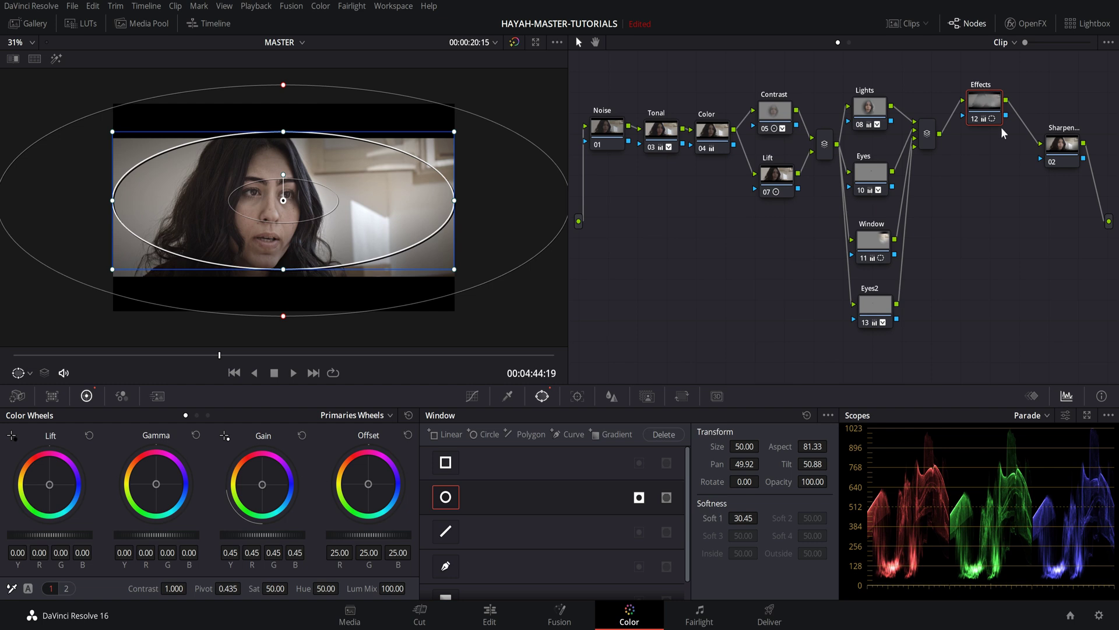
{"action": "left_click", "coordinate": [868, 111]}
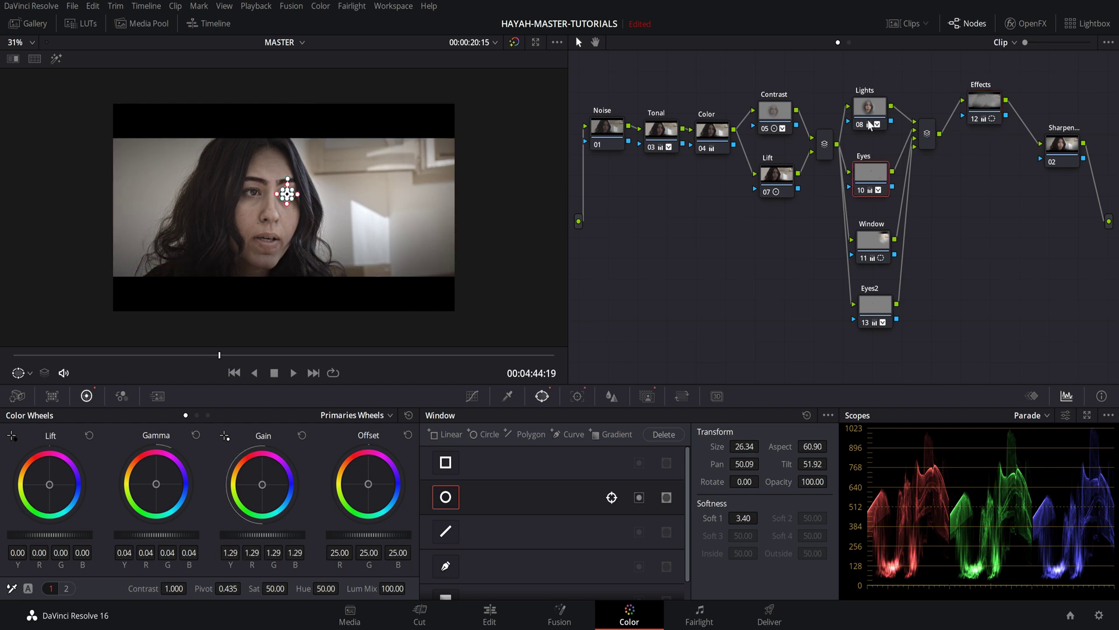
{"action": "left_click", "coordinate": [978, 105]}
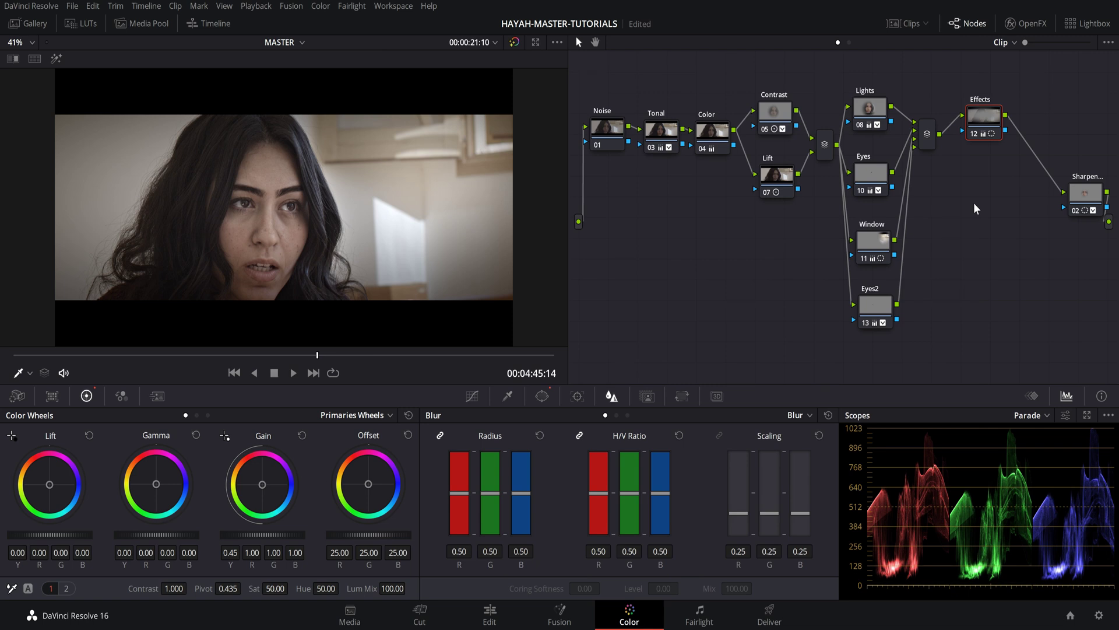
- Add a second branch node below the Effects node, joined through a mixer, and move the mixer down in front of the sharpening node
{"action": "right_click", "coordinate": [988, 119]}
{"action": "mouse_move", "coordinate": [1017, 180]}
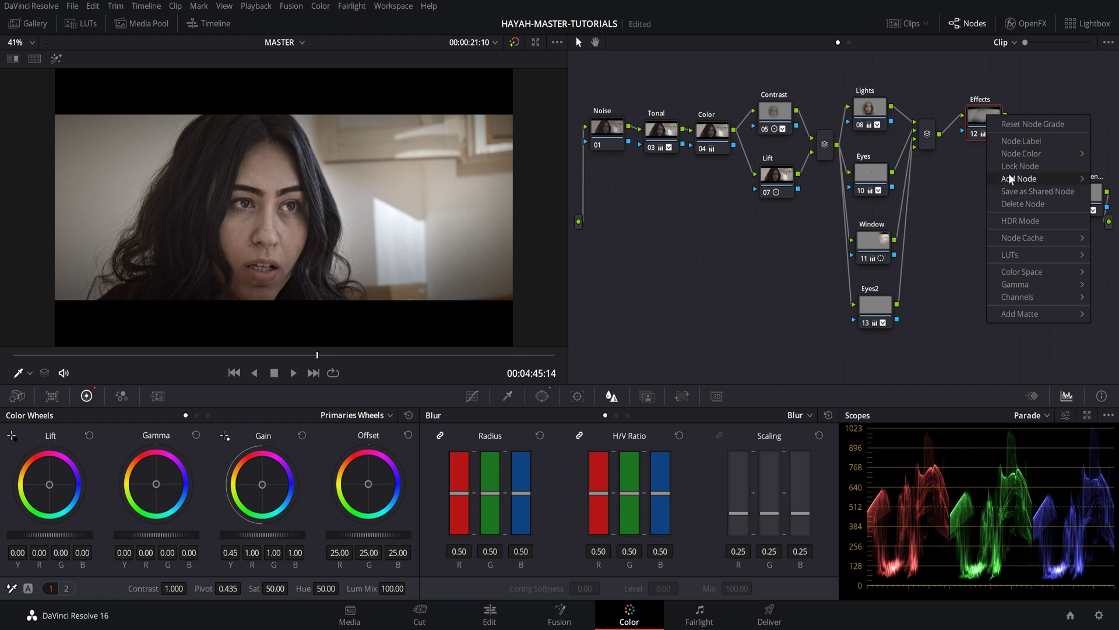
{"action": "left_click", "coordinate": [954, 211]}
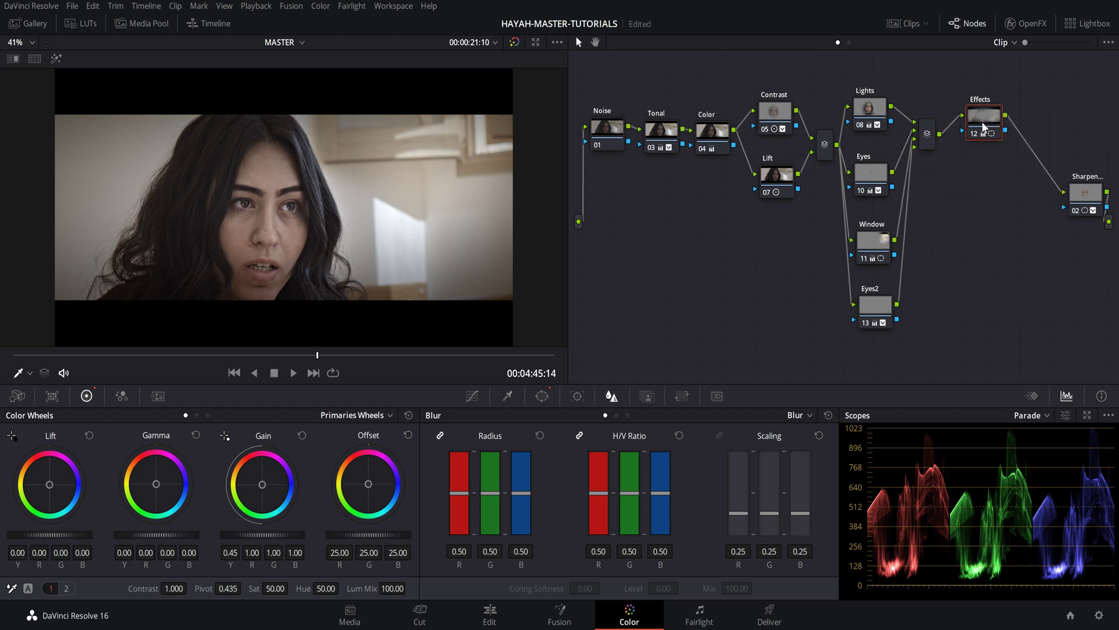
{"action": "right_click", "coordinate": [983, 124]}
{"action": "mouse_move", "coordinate": [1009, 189]}
{"action": "left_click", "coordinate": [949, 216]}
{"action": "left_click", "coordinate": [979, 129]}
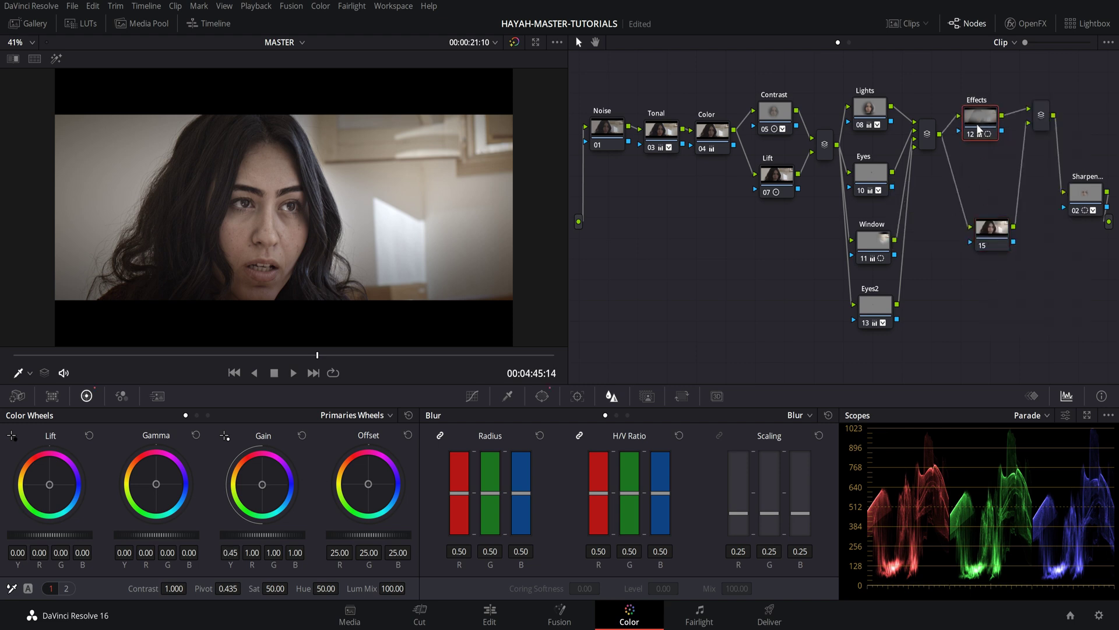
{"action": "left_click_drag", "start_coordinate": [1038, 119], "coordinate": [1043, 187]}
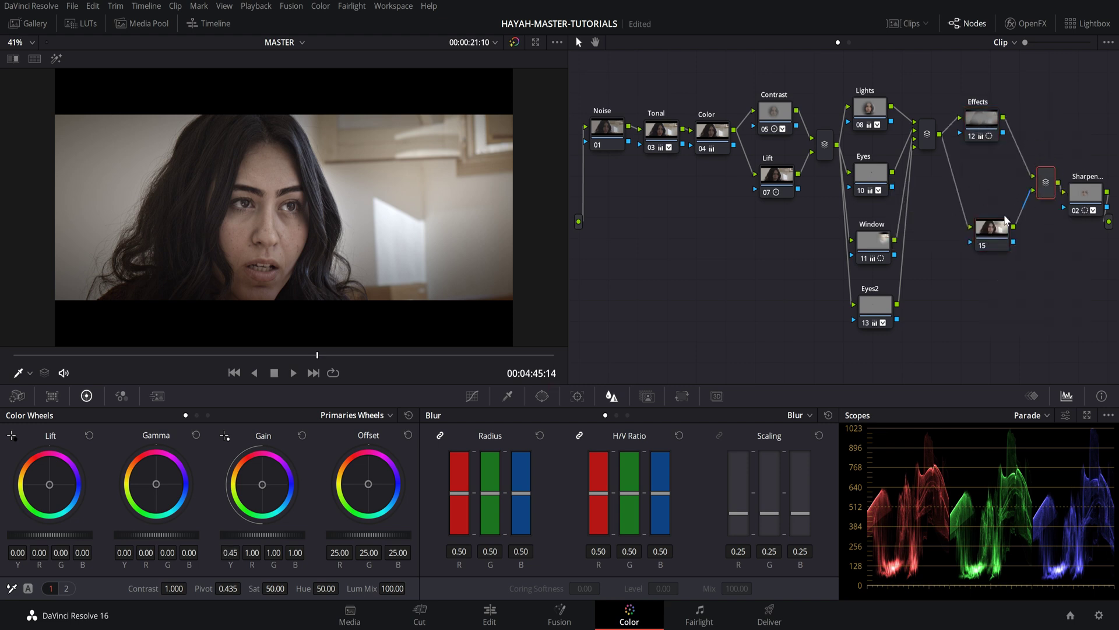
- Move the new branch node up below Effects and switch its grading controls to the Log wheels
{"action": "left_click_drag", "start_coordinate": [995, 239], "coordinate": [989, 206]}
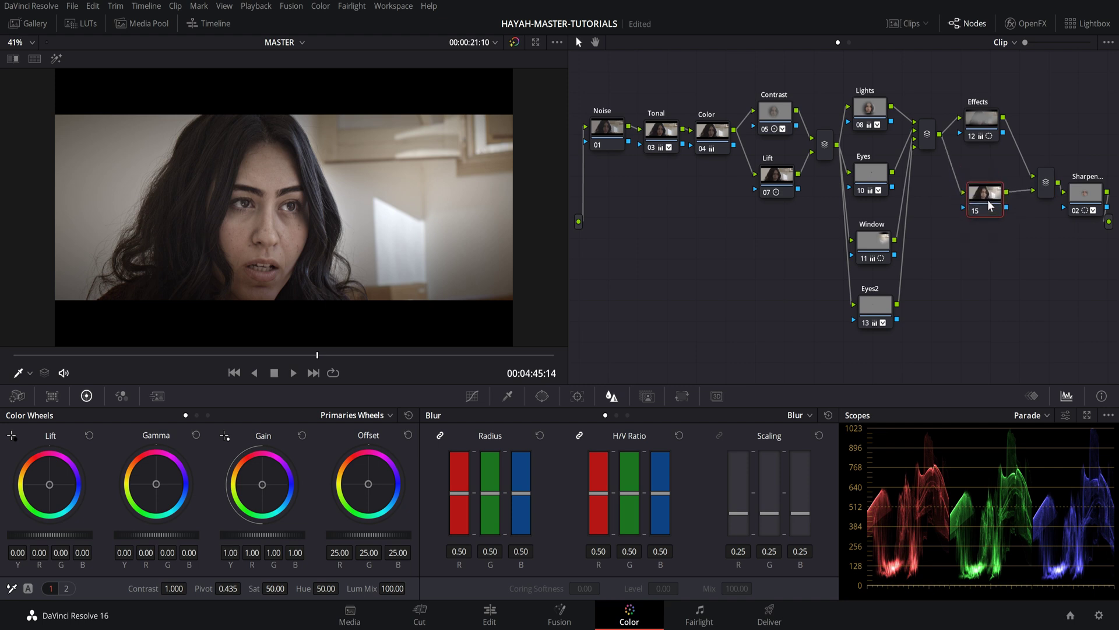
{"action": "left_click", "coordinate": [209, 415]}
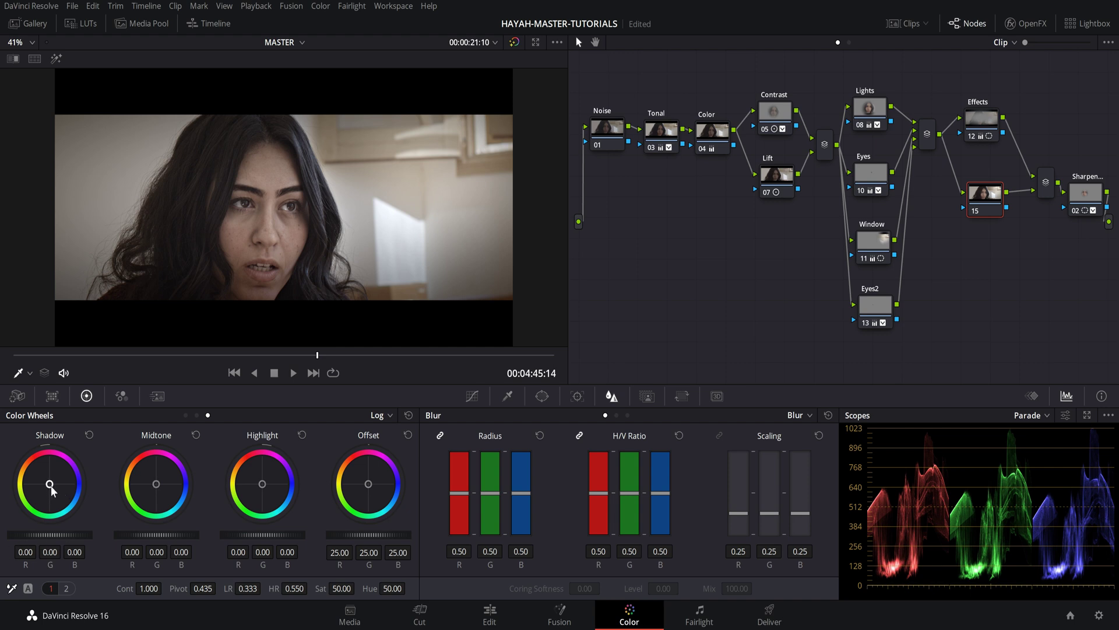
- Try tinting the shadows teal at -0.12, 0.02, 0.12 and warming the midtones on the new node, and reset both wheels
{"action": "left_click_drag", "start_coordinate": [51, 485], "coordinate": [52, 486]}
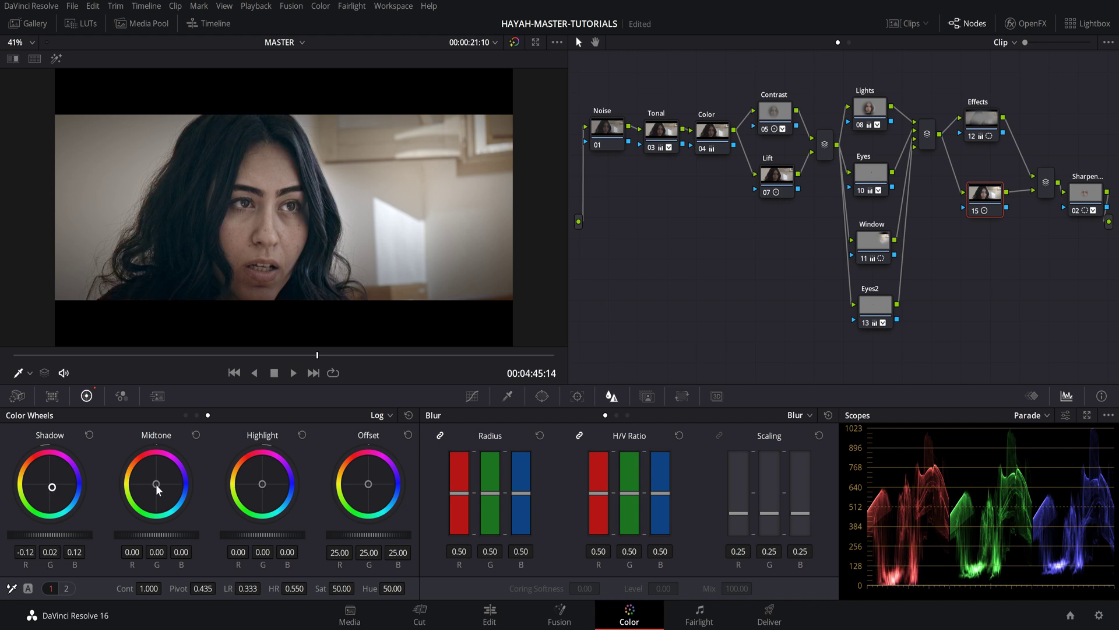
{"action": "left_click_drag", "start_coordinate": [155, 483], "coordinate": [151, 481]}
{"action": "left_click_drag", "start_coordinate": [151, 480], "coordinate": [151, 479]}
{"action": "double_click", "coordinate": [149, 476]}
{"action": "double_click", "coordinate": [51, 486]}
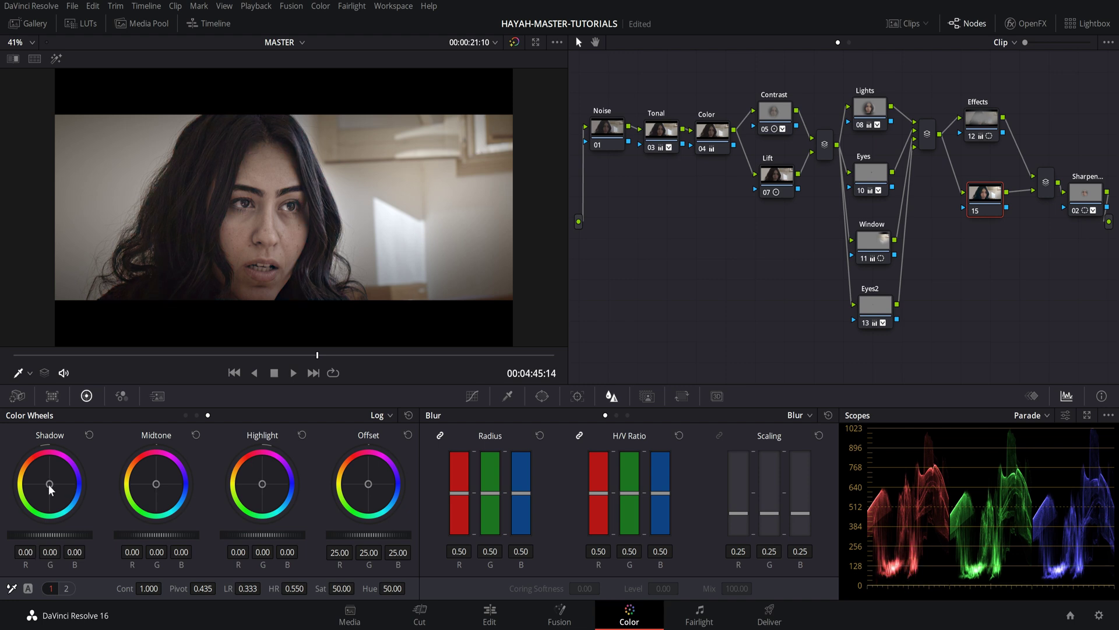
- Tint the new node subtly with Shadow at -0.06, 0.01, 0.07 and Midtone at 0.02, -0.00, -0.04
{"action": "left_click_drag", "start_coordinate": [48, 484], "coordinate": [50, 485]}
{"action": "left_click_drag", "start_coordinate": [157, 483], "coordinate": [153, 482]}
- Compare the picture with and without the split-tone node by disabling and enabling it repeatedly
{"action": "key", "text": "ctrl+d"}
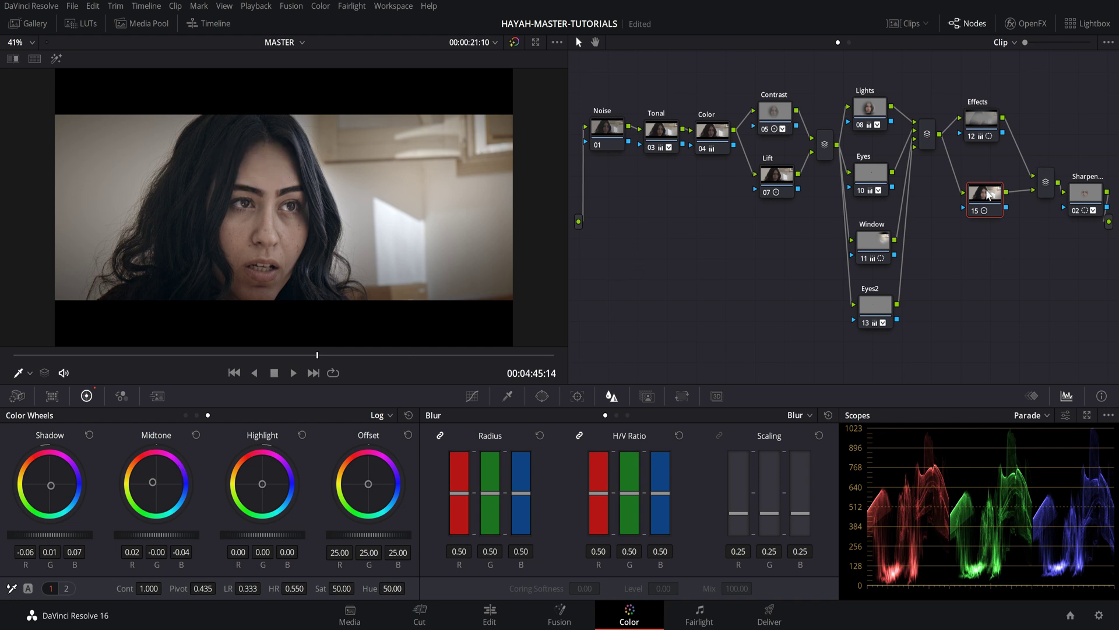
{"action": "key", "text": "ctrl+d"}
{"action": "key", "text": "ctrl+d"}
{"action": "key", "text": "ctrl+d"}
{"action": "key", "text": "ctrl+d"}
{"action": "key", "text": "ctrl+d"}
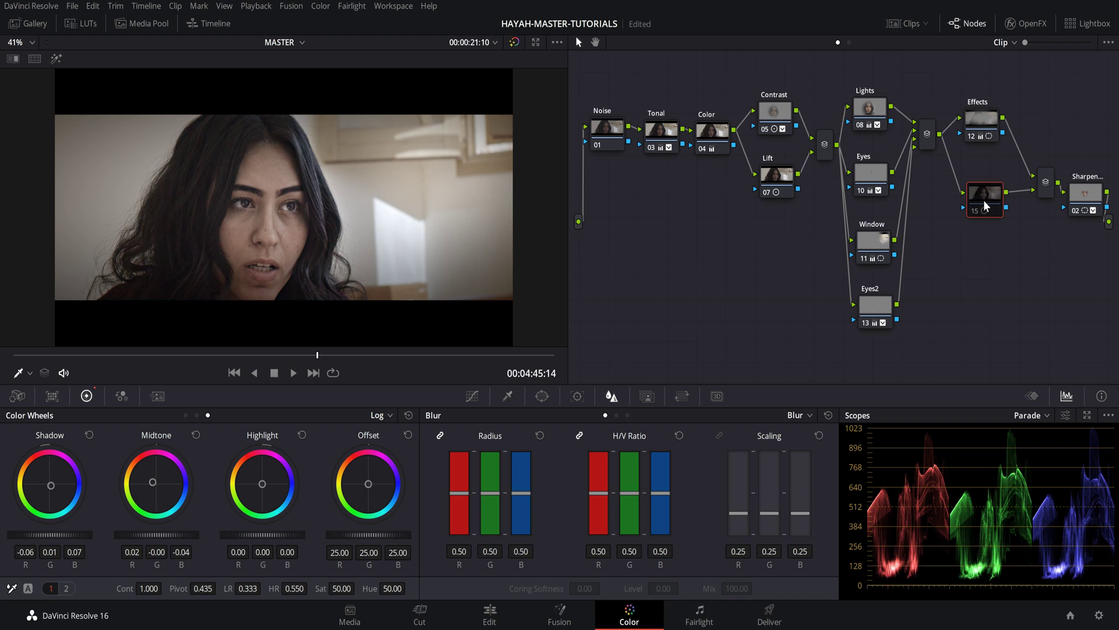
{"action": "key", "text": "ctrl+d"}
{"action": "key", "text": "ctrl+d"}
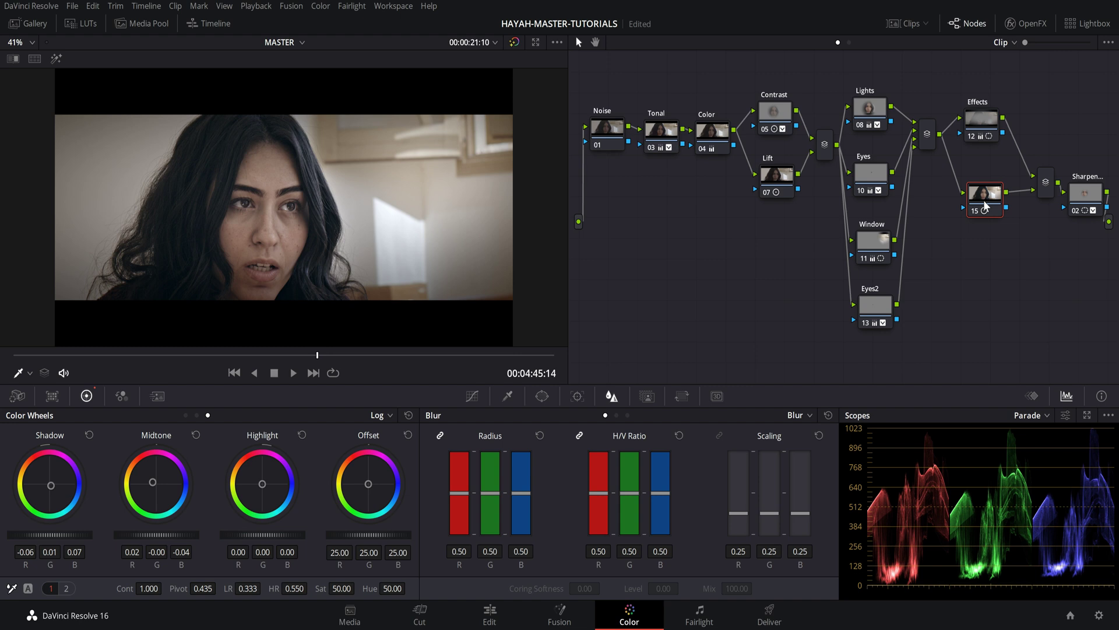
- Move the split-tone node and the mixer behind it slightly up in the node graph
{"action": "left_click_drag", "start_coordinate": [985, 204], "coordinate": [981, 194]}
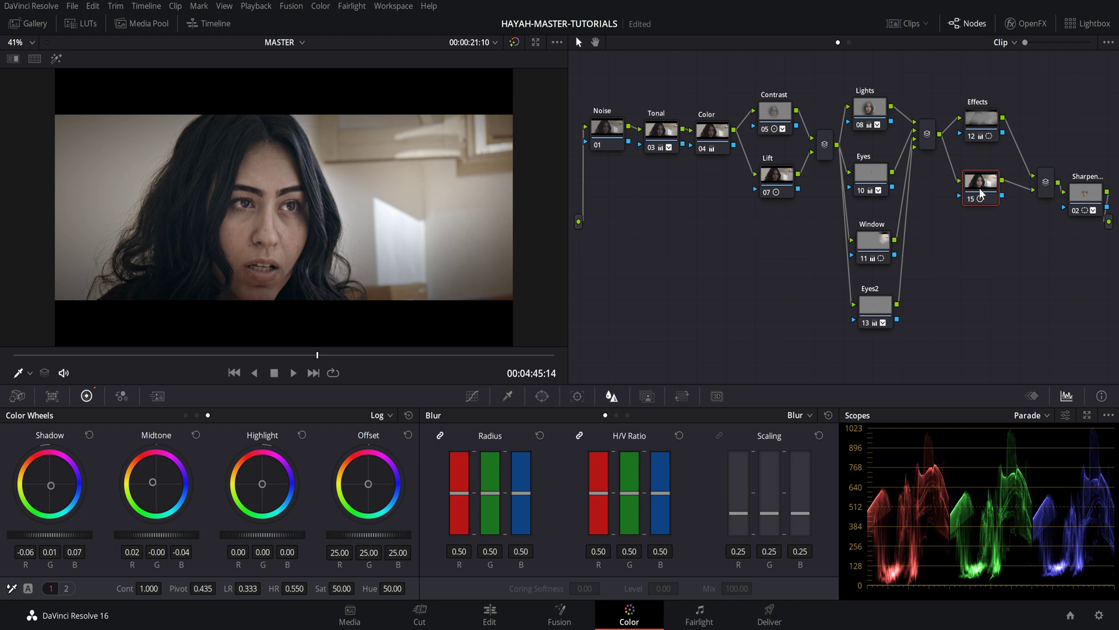
{"action": "left_click_drag", "start_coordinate": [1044, 187], "coordinate": [1045, 162]}
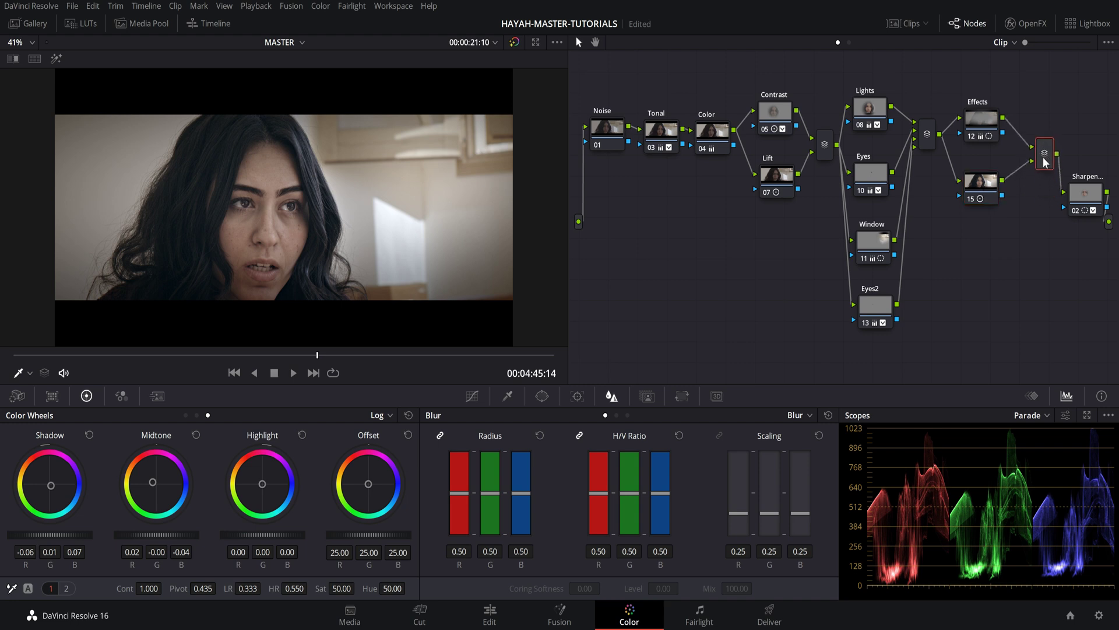
- Morph the parallel mixer after the Effects branches into a Layer Mixer node
{"action": "right_click", "coordinate": [1044, 160]}
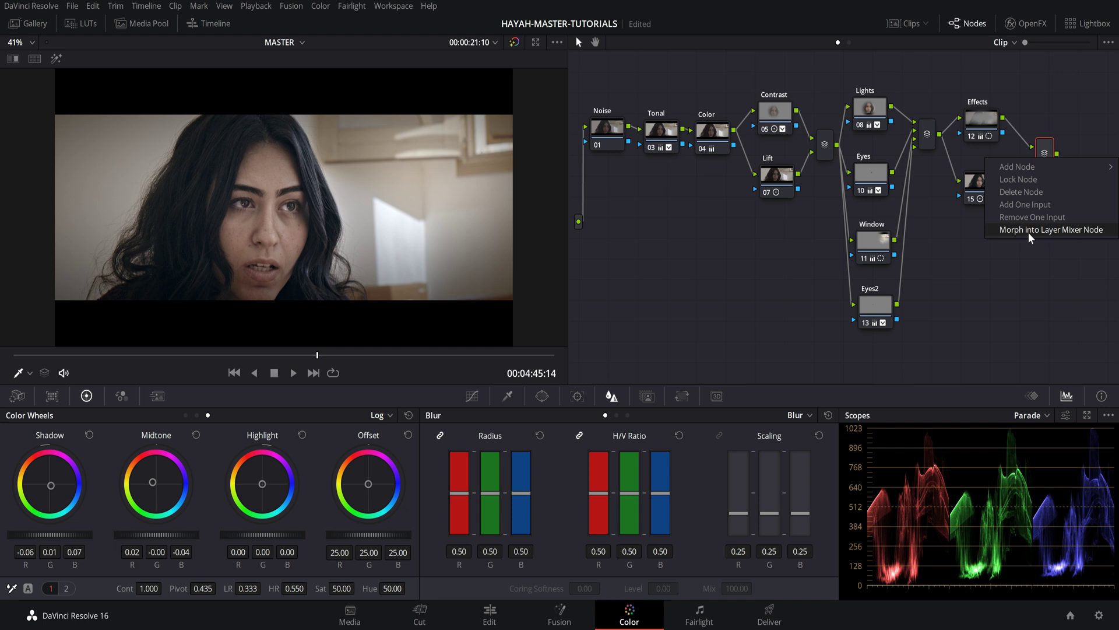
{"action": "left_click", "coordinate": [1081, 98]}
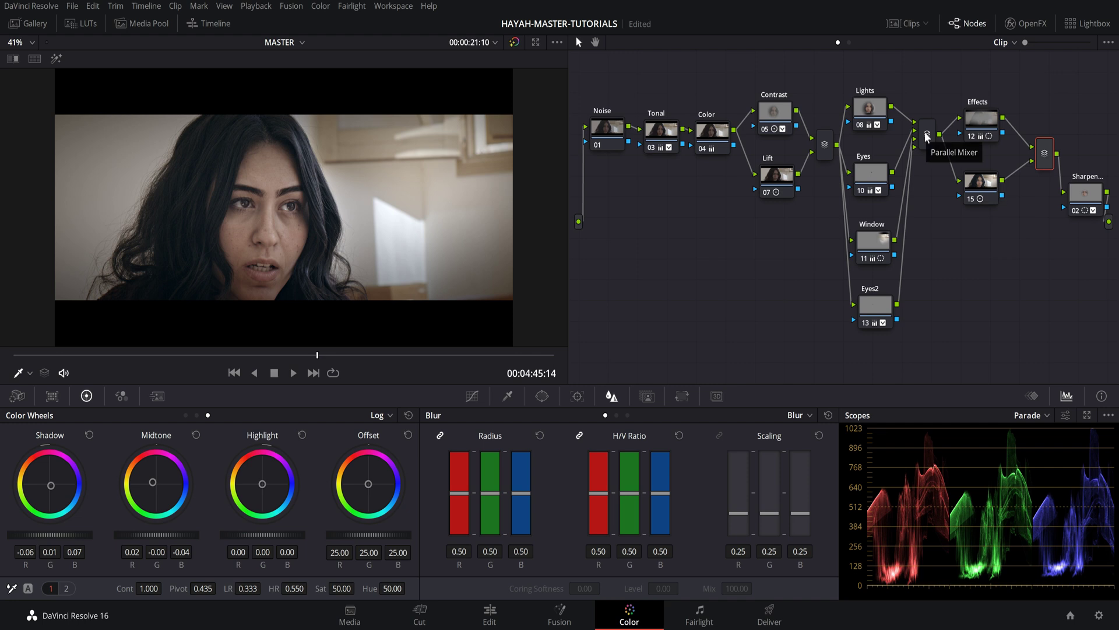
{"action": "right_click", "coordinate": [1044, 153]}
{"action": "left_click", "coordinate": [1043, 224]}
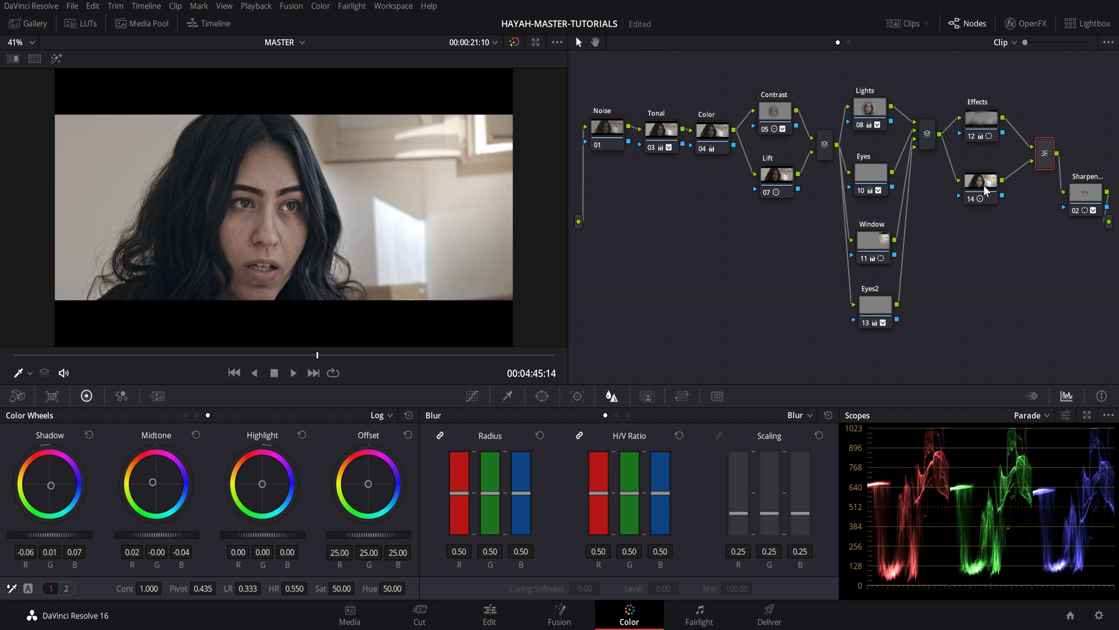
- Move the split-tone node a little down and bring the layer mixer closer to the two branches
{"action": "mouse_move", "coordinate": [984, 184]}
{"action": "left_mouse_down"}
{"action": "mouse_move", "coordinate": [978, 215]}
{"action": "mouse_move", "coordinate": [977, 198]}
{"action": "mouse_move", "coordinate": [990, 215]}
{"action": "mouse_move", "coordinate": [981, 203]}
{"action": "left_mouse_up"}
{"action": "left_click", "coordinate": [980, 118]}
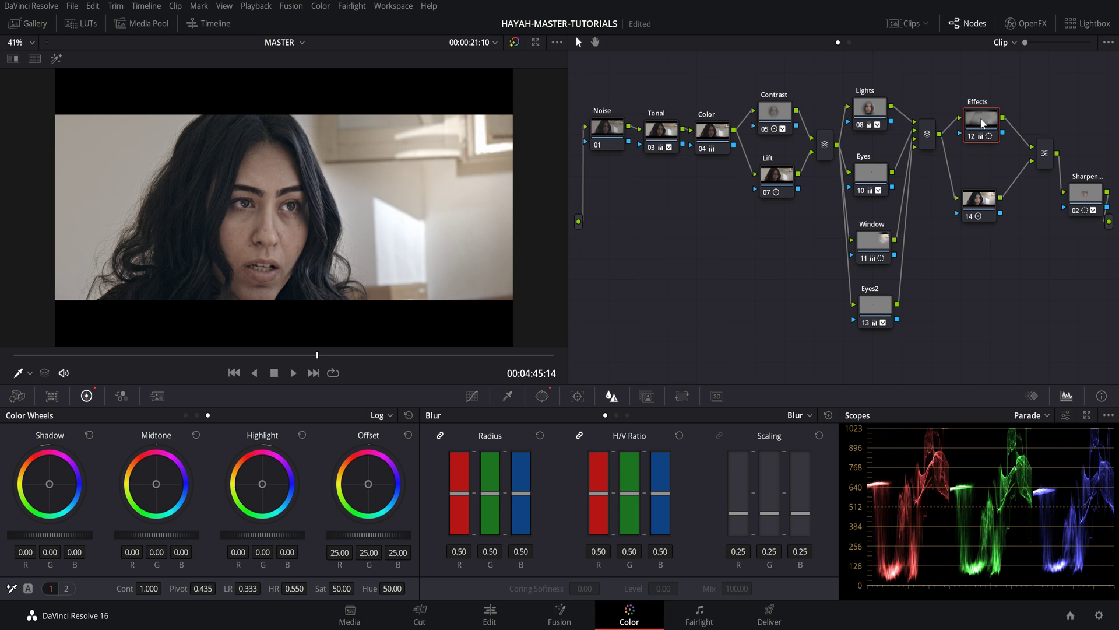
{"action": "left_click", "coordinate": [1045, 156]}
{"action": "left_click_drag", "start_coordinate": [1044, 153], "coordinate": [1034, 153]}
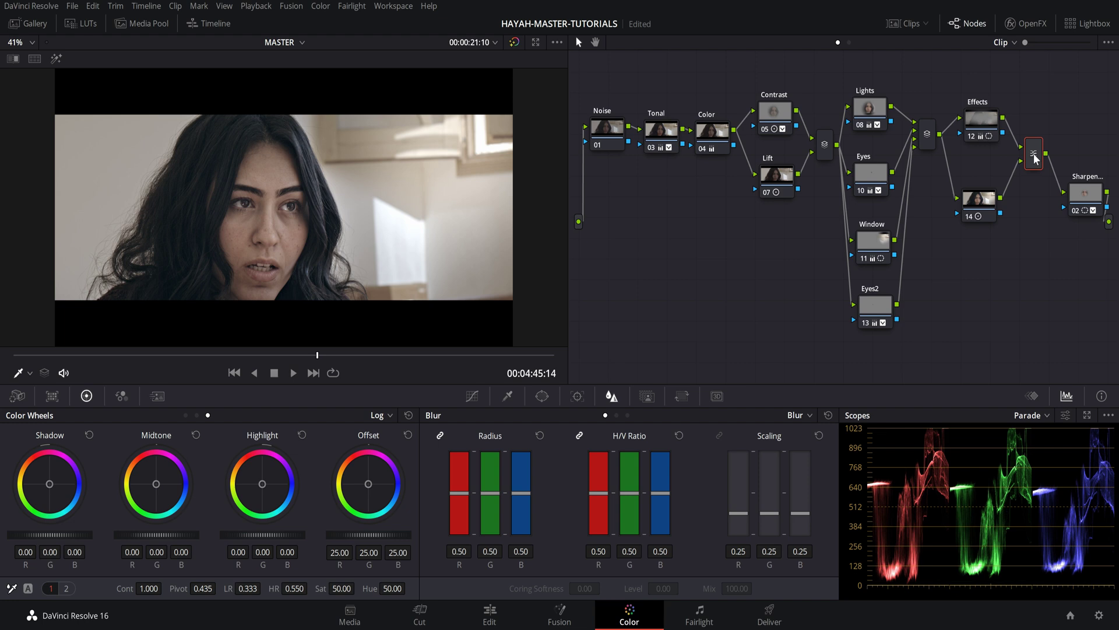
- Preview composite modes such as Overlay on the layer mixer
{"action": "right_click", "coordinate": [1034, 153]}
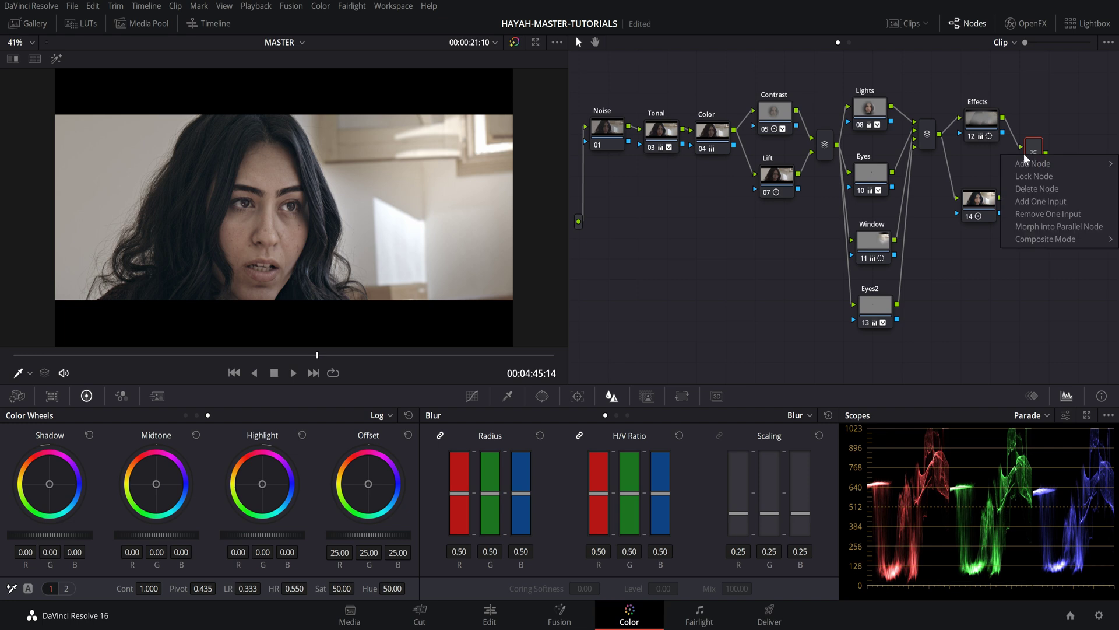
{"action": "left_click", "coordinate": [1024, 154]}
{"action": "right_click", "coordinate": [1033, 154]}
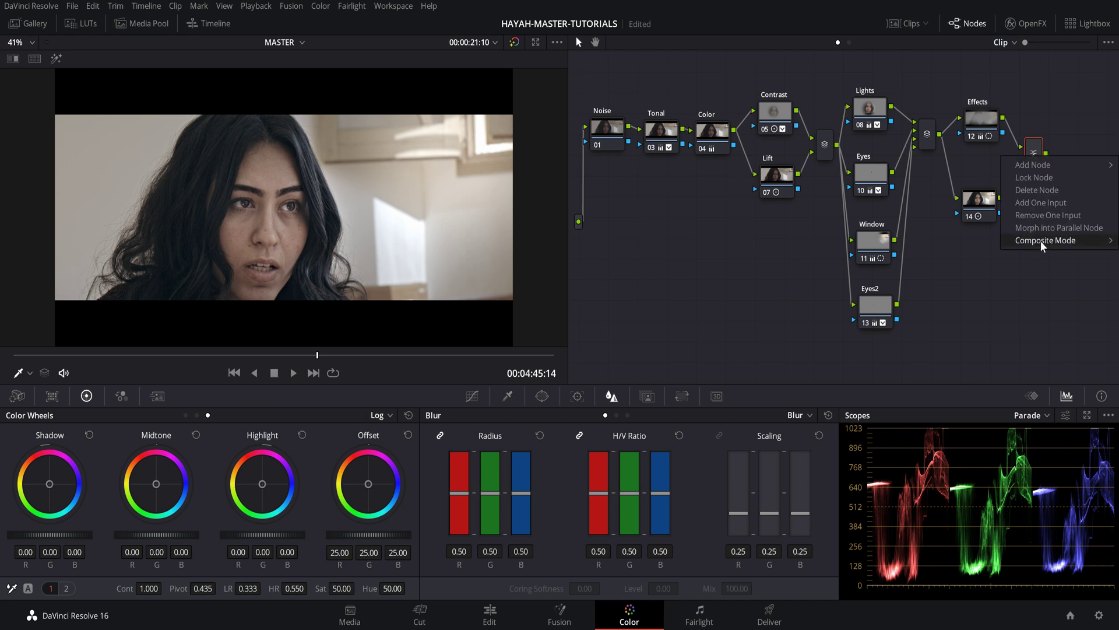
{"action": "mouse_move", "coordinate": [1040, 240]}
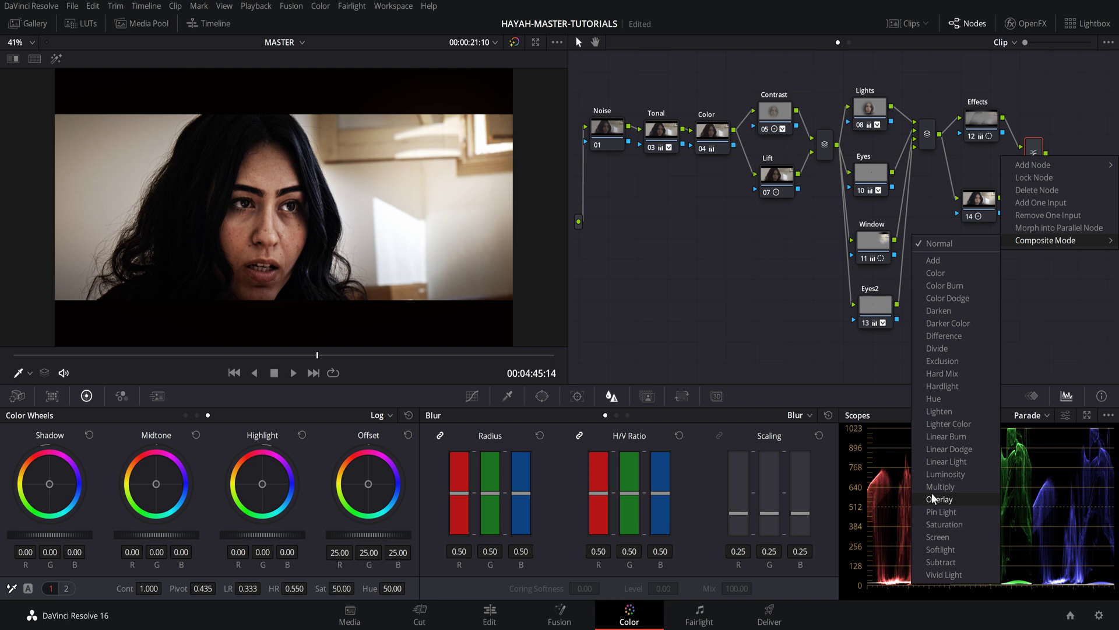
{"action": "left_click", "coordinate": [931, 495]}
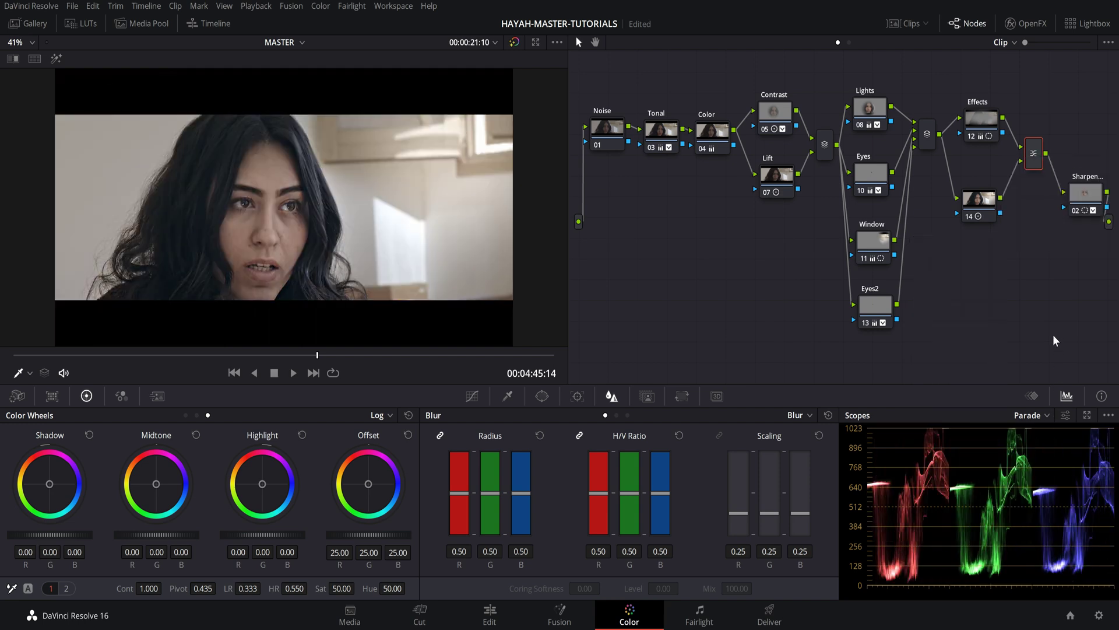
- Move the split-tone node back up and add another branch node below it that feeds the layer mixer
{"action": "left_click_drag", "start_coordinate": [982, 199], "coordinate": [982, 185]}
{"action": "left_click", "coordinate": [987, 120]}
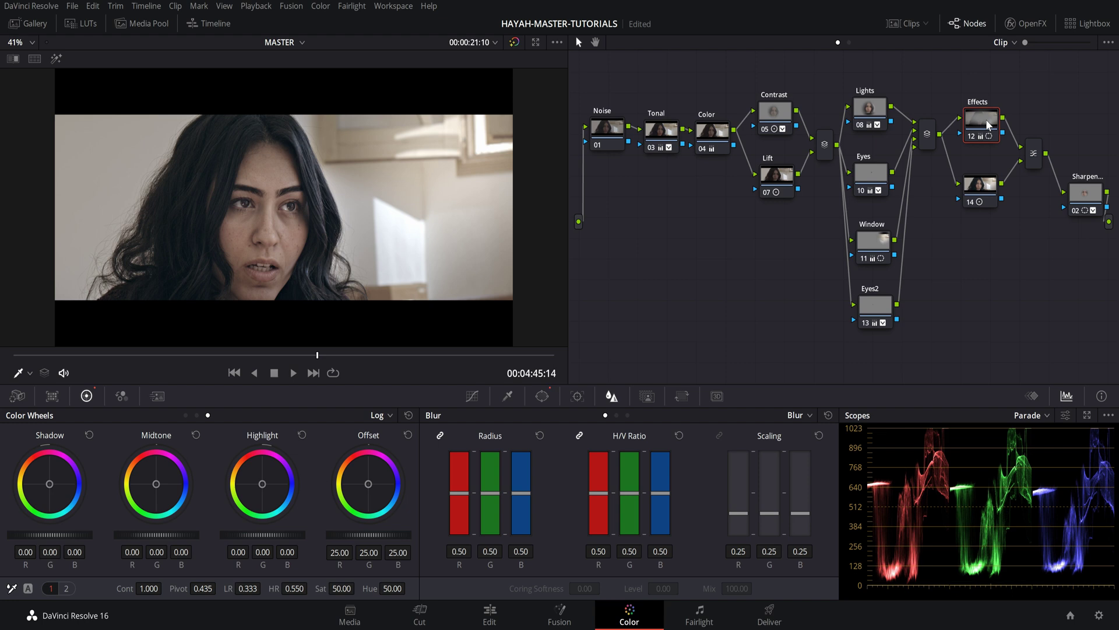
{"action": "left_click", "coordinate": [976, 187]}
{"action": "right_click", "coordinate": [974, 188]}
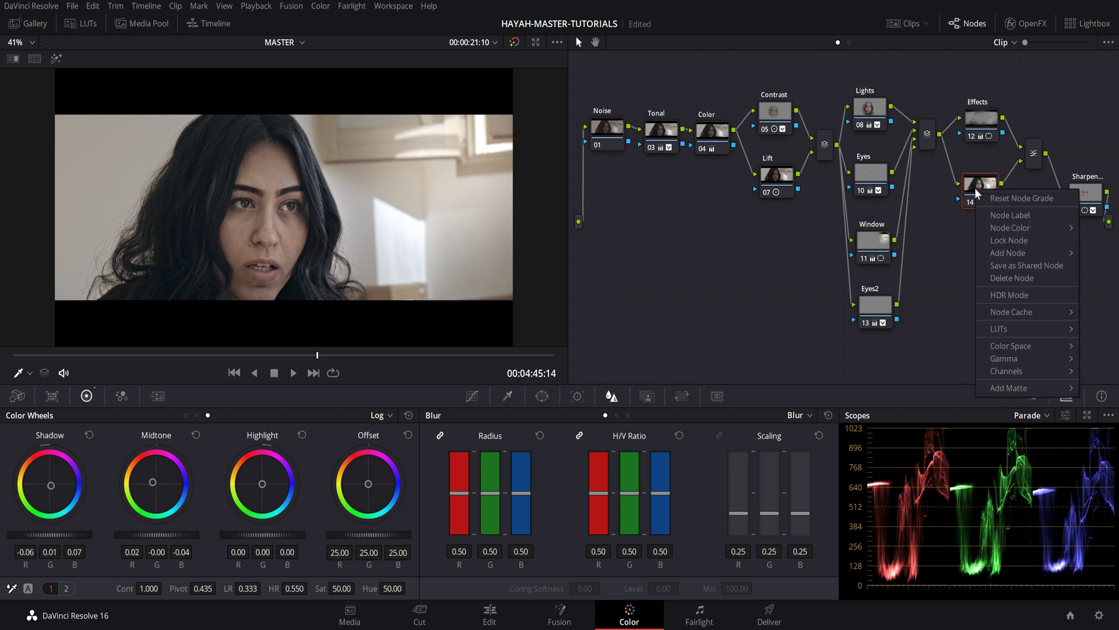
{"action": "mouse_move", "coordinate": [1012, 229]}
{"action": "left_click", "coordinate": [950, 280]}
{"action": "key", "text": "alt+p"}
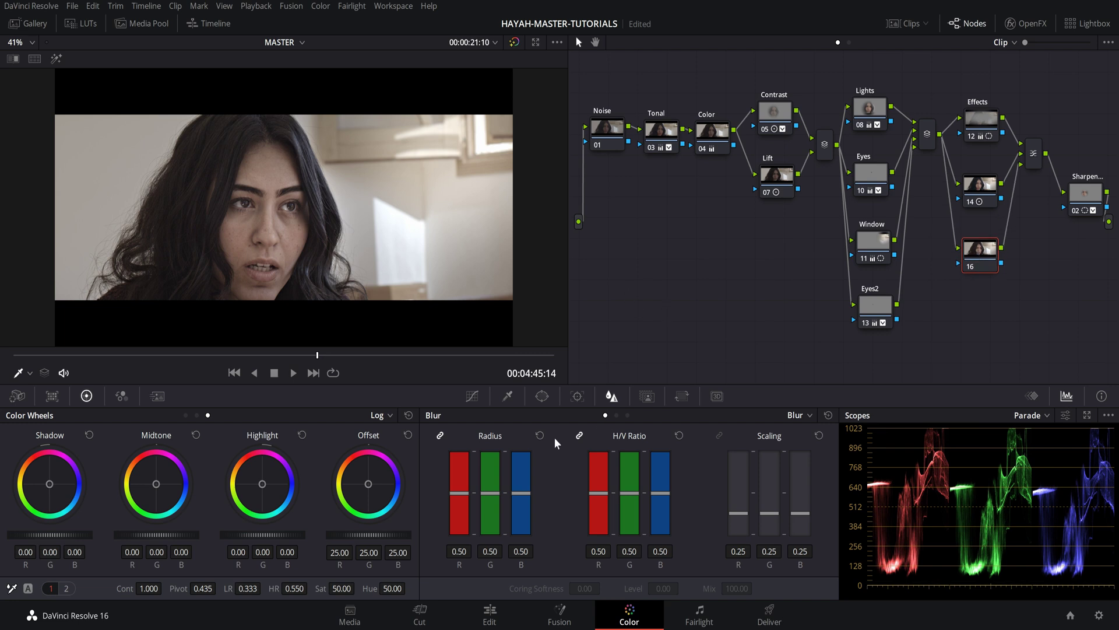
- Give the new node a circular window at Pan 54.41 and Tilt 51.97 and tint it magenta with Gain 1.72, 0.71, 1.71
{"action": "left_click", "coordinate": [538, 401]}
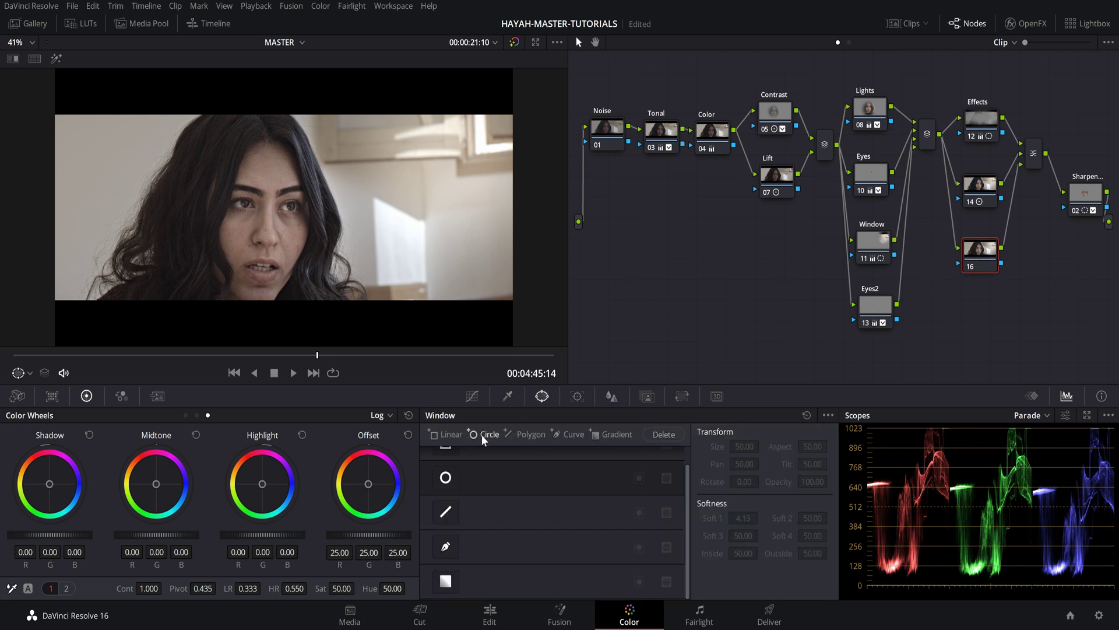
{"action": "left_click", "coordinate": [446, 478]}
{"action": "left_click_drag", "start_coordinate": [391, 212], "coordinate": [431, 216]}
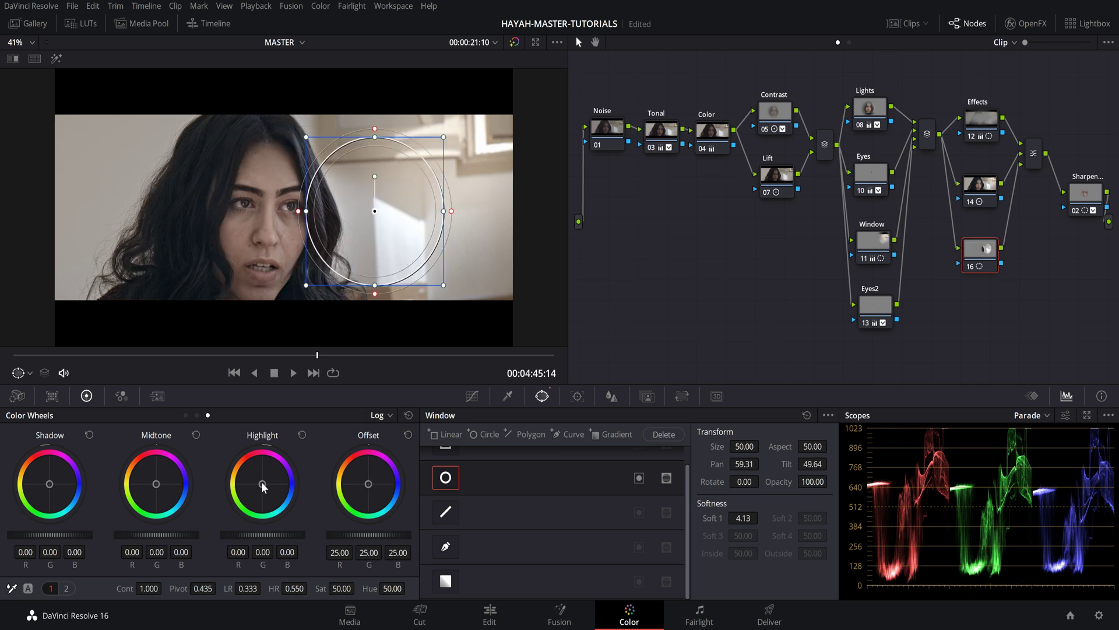
{"action": "left_click", "coordinate": [185, 415]}
{"action": "mouse_move", "coordinate": [262, 485]}
{"action": "left_mouse_down"}
{"action": "mouse_move", "coordinate": [274, 492]}
{"action": "mouse_move", "coordinate": [273, 471]}
{"action": "left_mouse_up"}
{"action": "left_click_drag", "start_coordinate": [381, 237], "coordinate": [333, 212]}
{"action": "right_click", "coordinate": [1034, 156]}
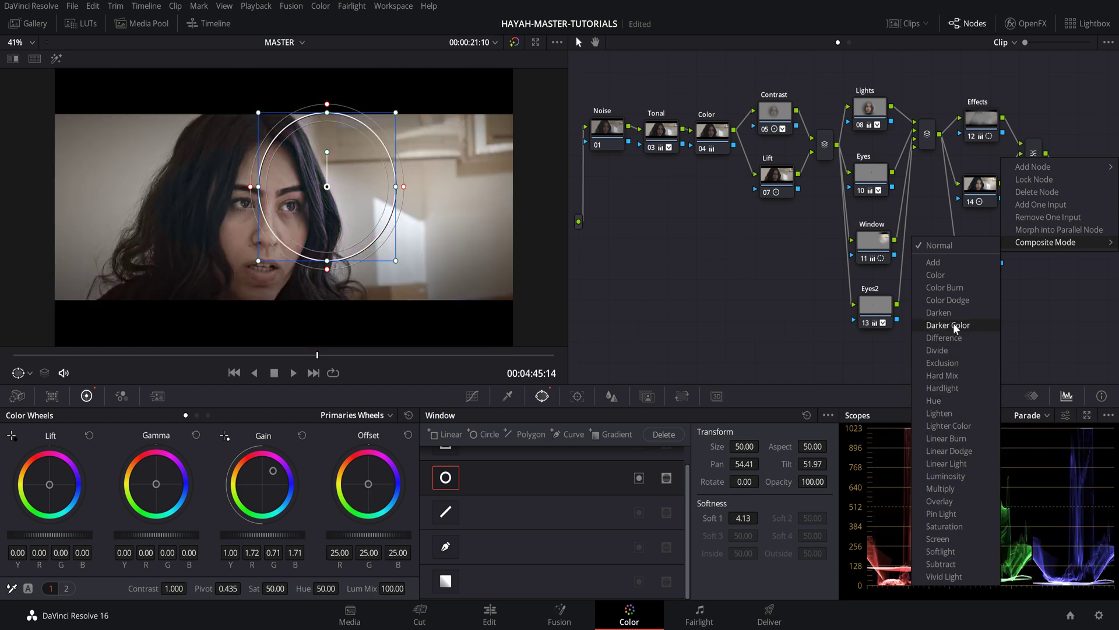
{"action": "left_click", "coordinate": [1055, 304]}
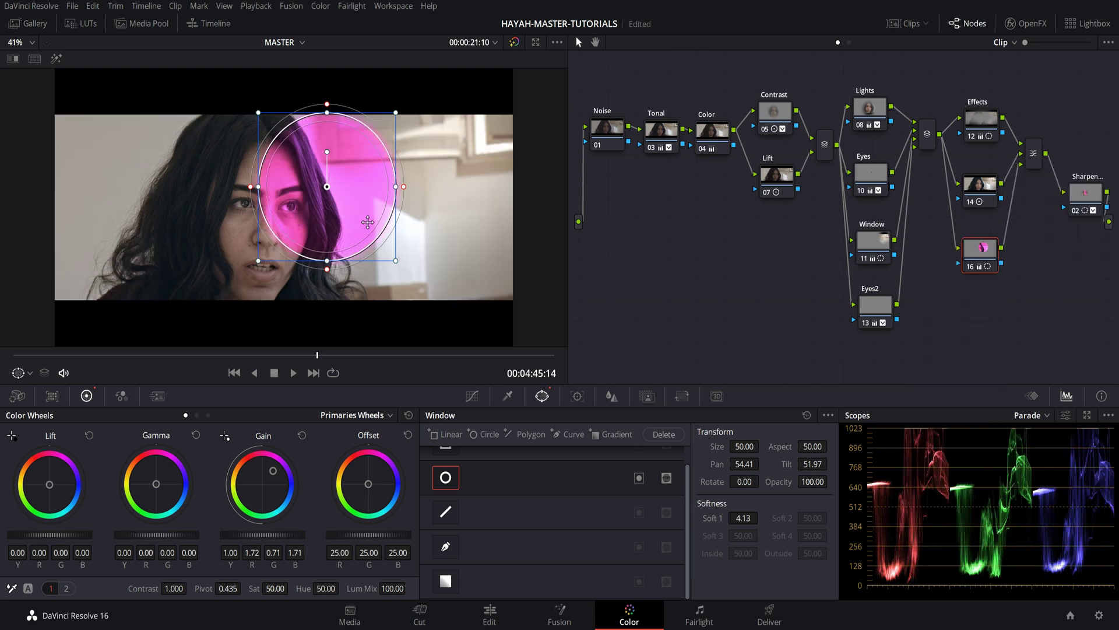
- Add a fourth branch node with Gain 0.26, 1.30, 0.15 for green and a circular window moved to Pan 63.36
{"action": "right_click", "coordinate": [973, 258]}
{"action": "mouse_move", "coordinate": [1009, 322]}
{"action": "left_click", "coordinate": [936, 348]}
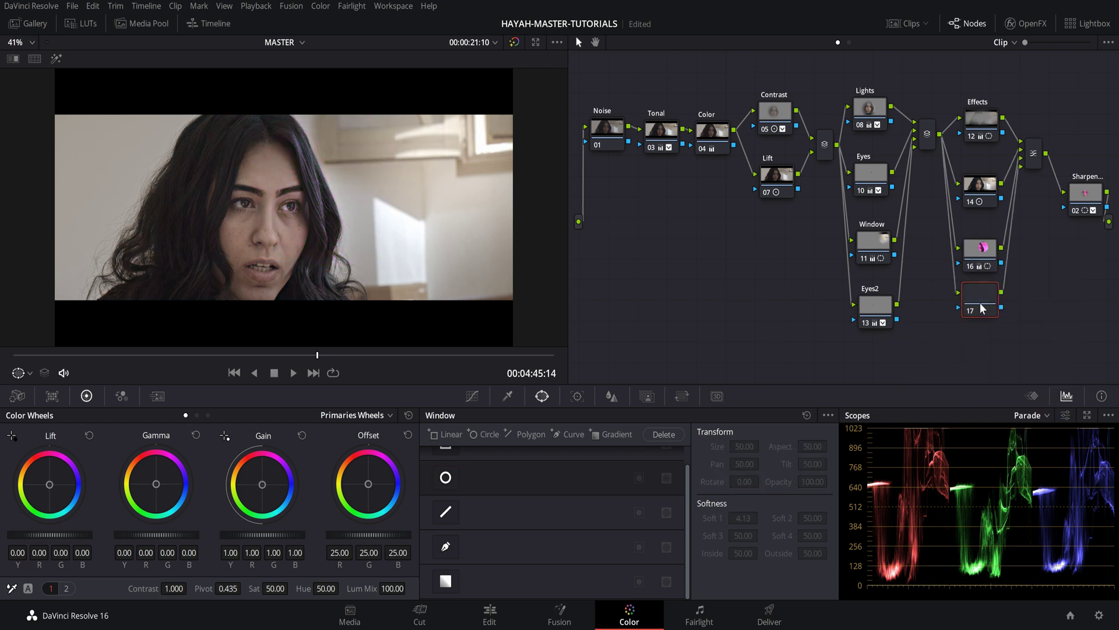
{"action": "left_click_drag", "start_coordinate": [253, 493], "coordinate": [249, 498]}
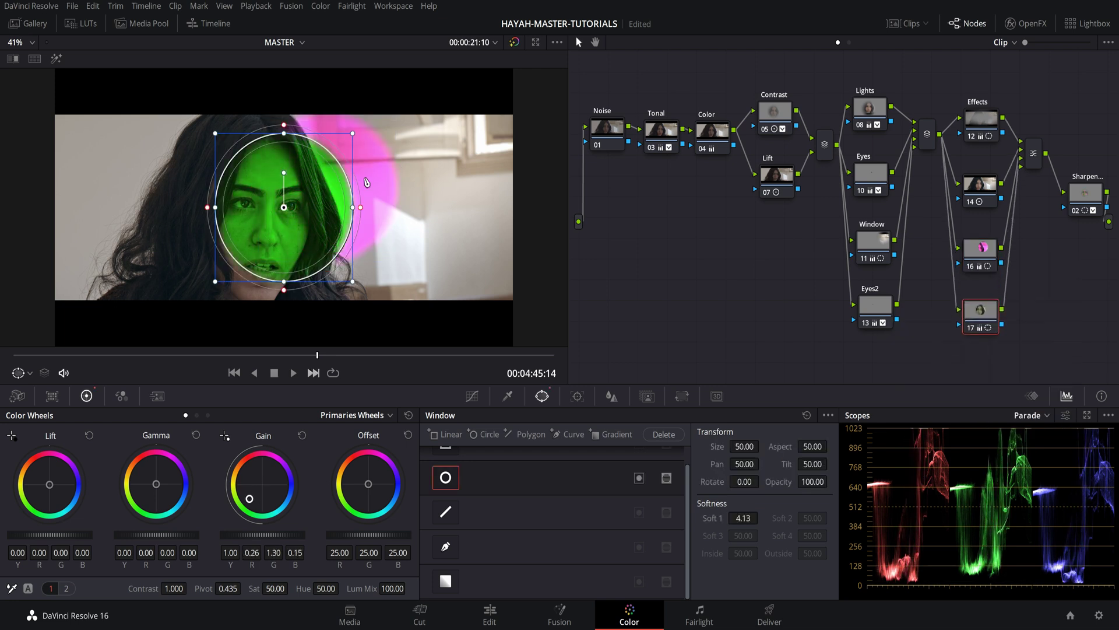
{"action": "left_click_drag", "start_coordinate": [284, 195], "coordinate": [479, 180]}
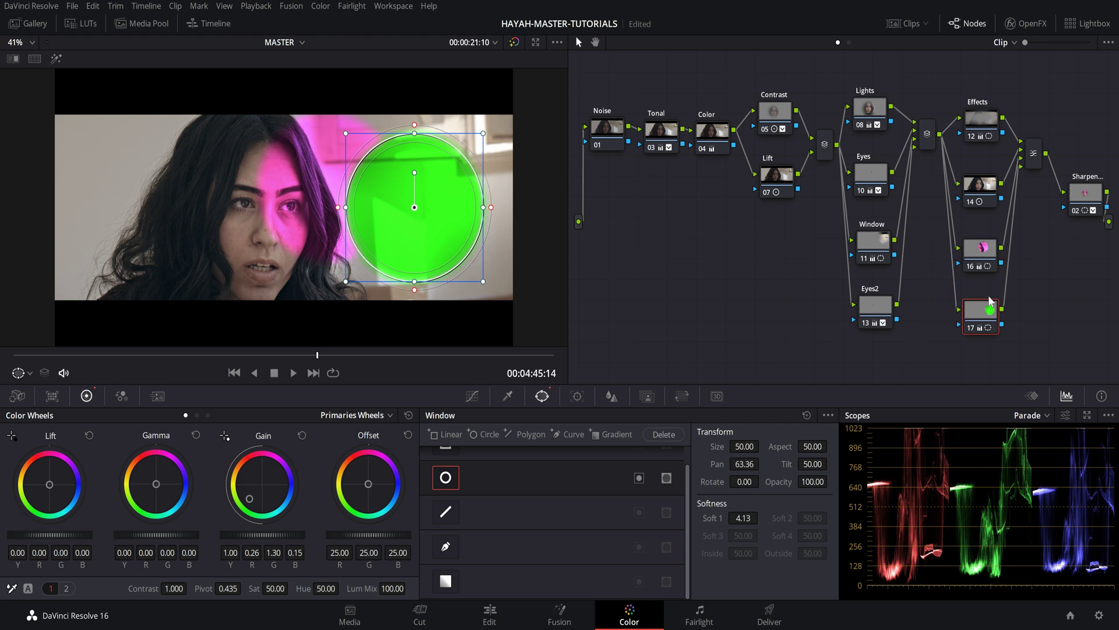
{"action": "left_click_drag", "start_coordinate": [979, 315], "coordinate": [977, 313]}
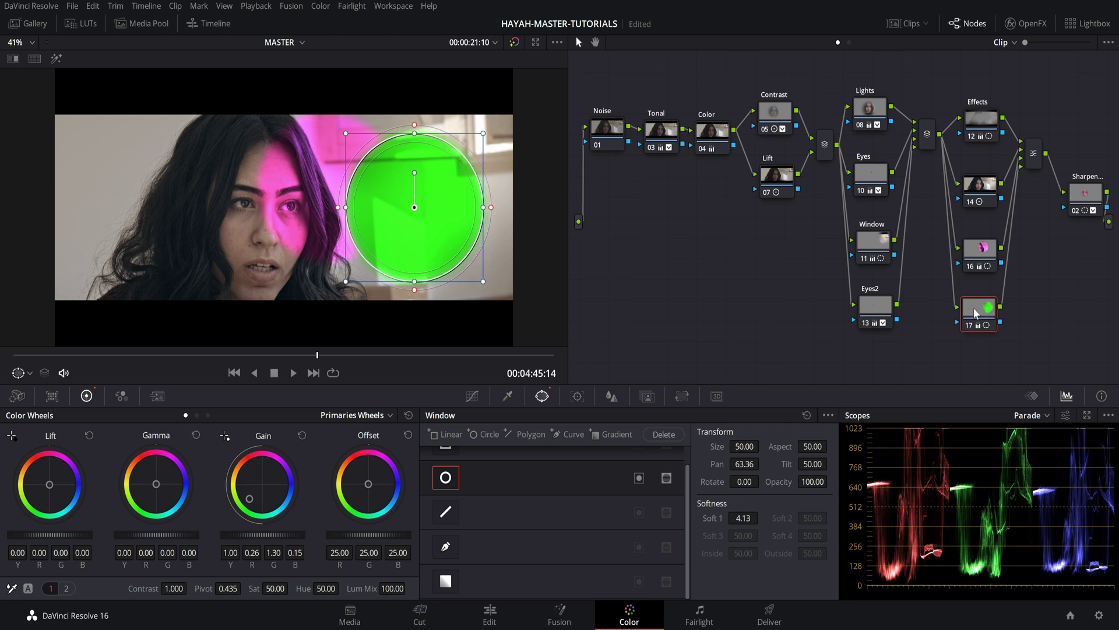
- Preview the Lighten composite mode on the layer mixer and morph it back into a Parallel node
{"action": "right_click", "coordinate": [1035, 153]}
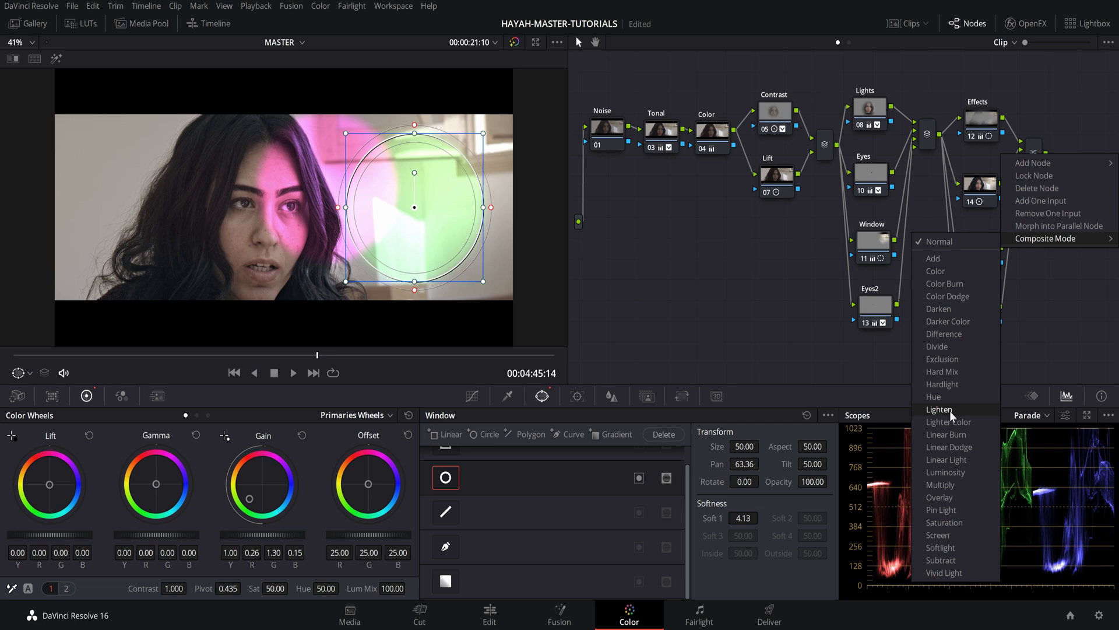
{"action": "left_click", "coordinate": [950, 410]}
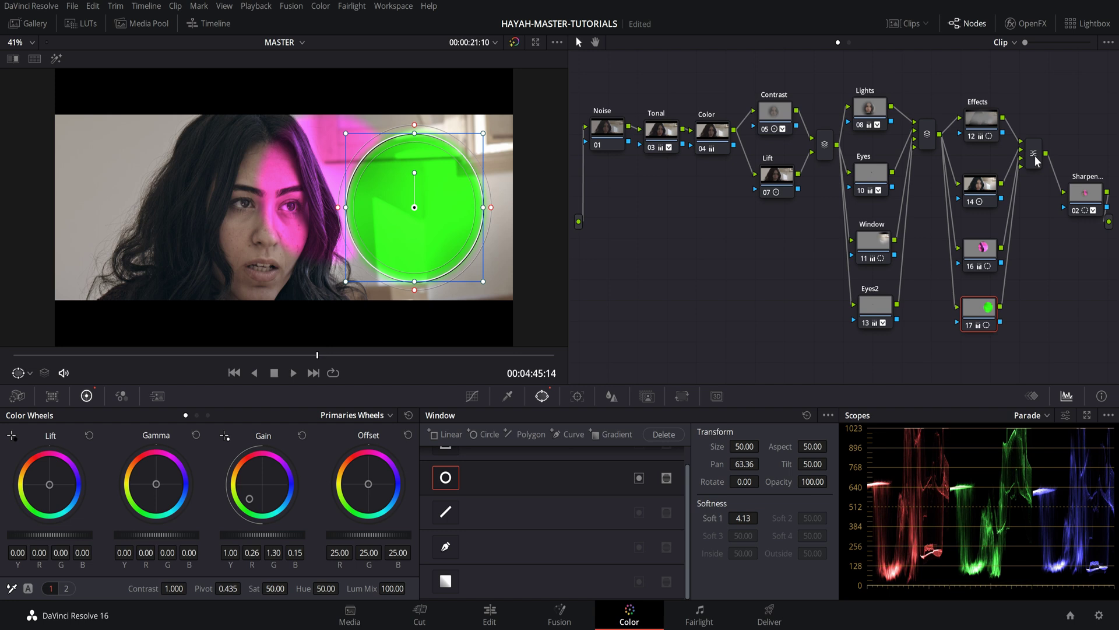
{"action": "right_click", "coordinate": [1034, 155]}
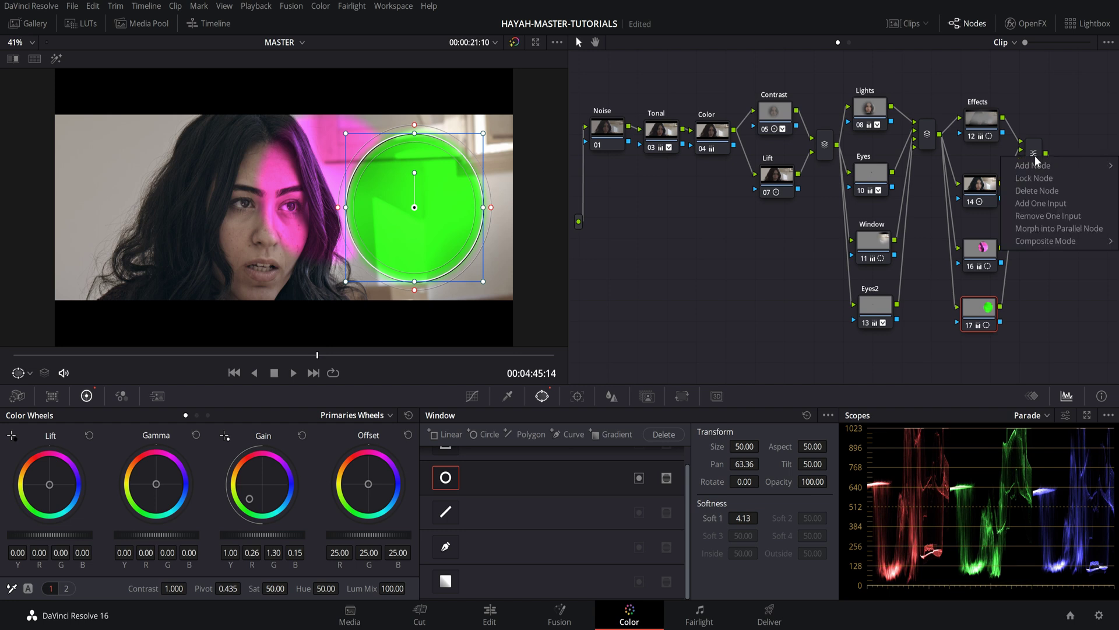
{"action": "left_click", "coordinate": [1056, 228]}
- Disable the magenta and green window nodes and select the split-tone node
{"action": "left_click", "coordinate": [983, 252]}
{"action": "left_click", "coordinate": [981, 308]}
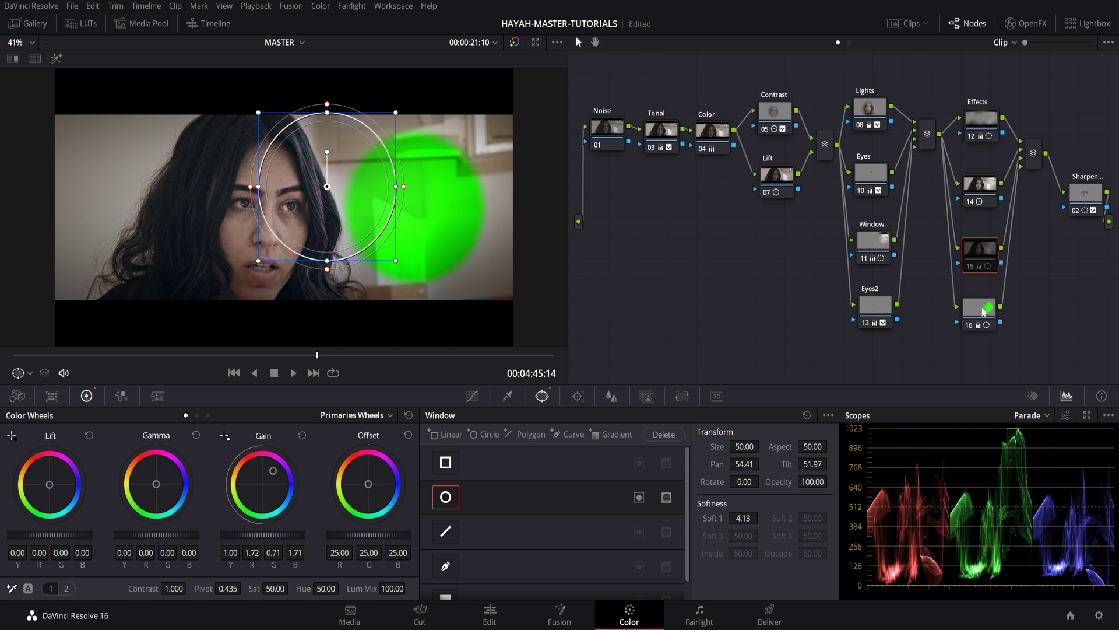
{"action": "left_click", "coordinate": [973, 183]}
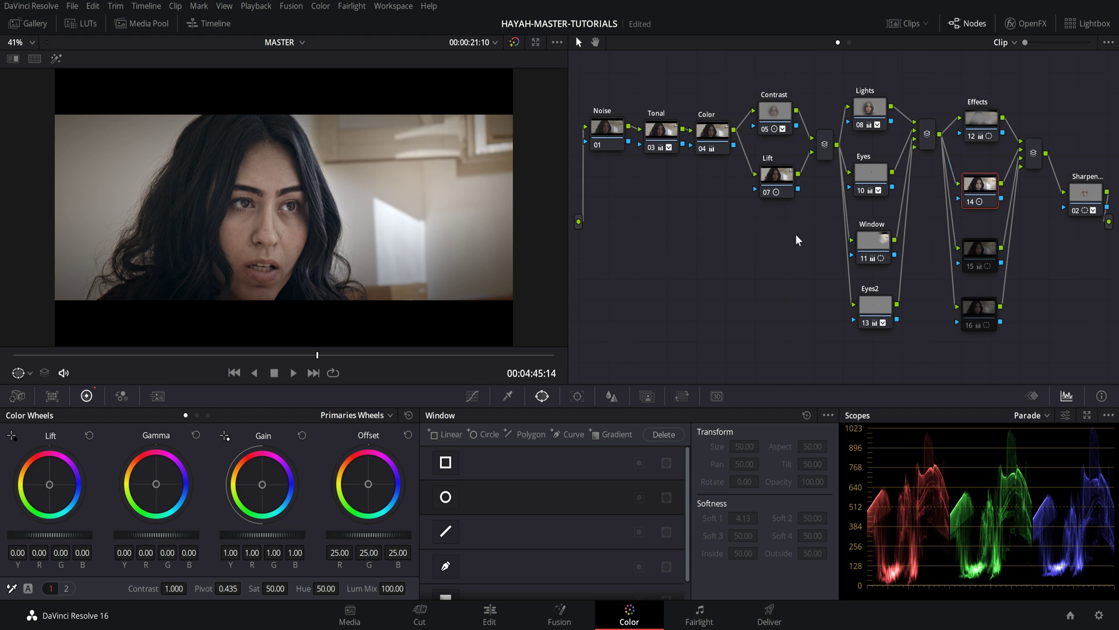
- Compare the finished grade with the original clip by bypassing all grades and restoring them
{"action": "key", "text": "shift+d"}
{"action": "key", "text": "shift+d"}
{"action": "key", "text": "shift+d"}
{"action": "key", "text": "shift+d"}
- Set the Tonal node's Gamma to 0.02 on all channels
{"action": "left_click", "coordinate": [659, 135]}
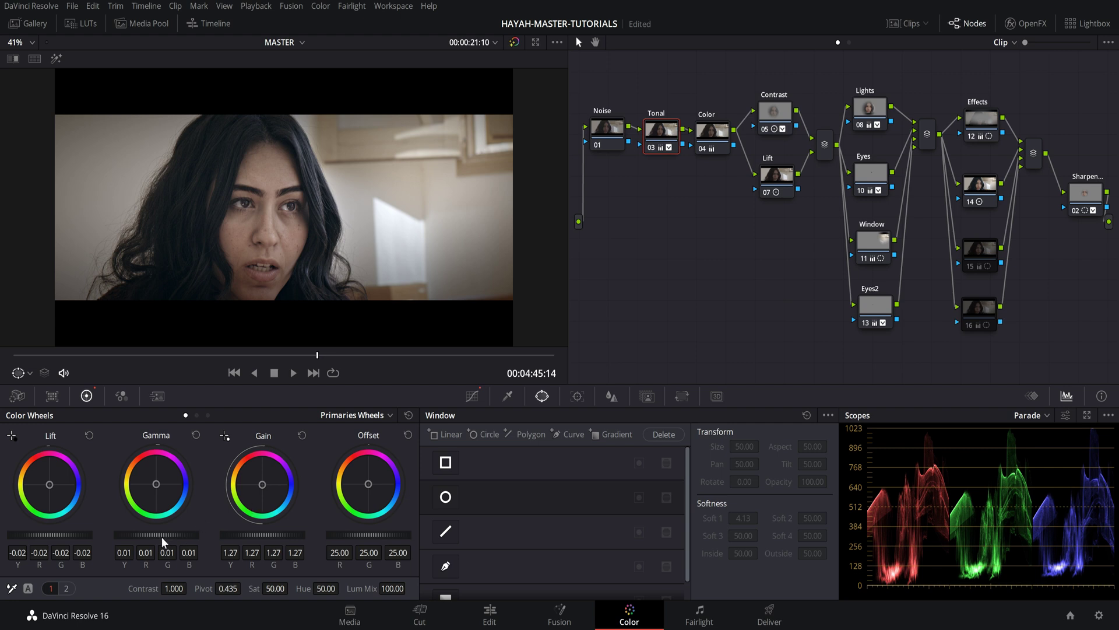
{"action": "left_click_drag", "start_coordinate": [156, 534], "coordinate": [174, 535]}
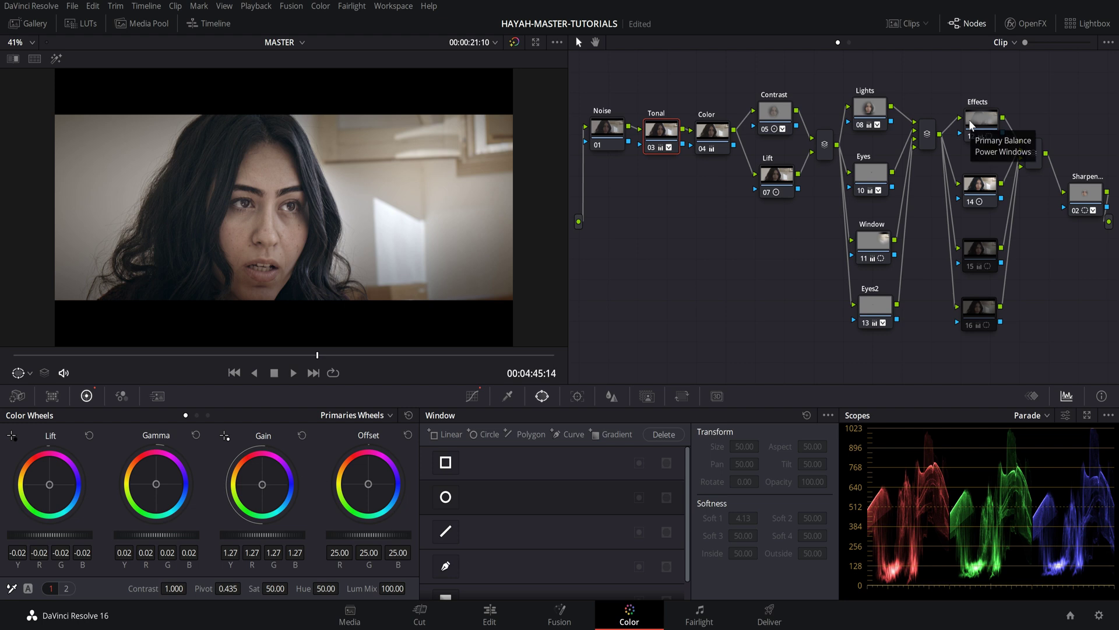
- Compare the face with the Lights node disabled and enabled
{"action": "left_click", "coordinate": [871, 110]}
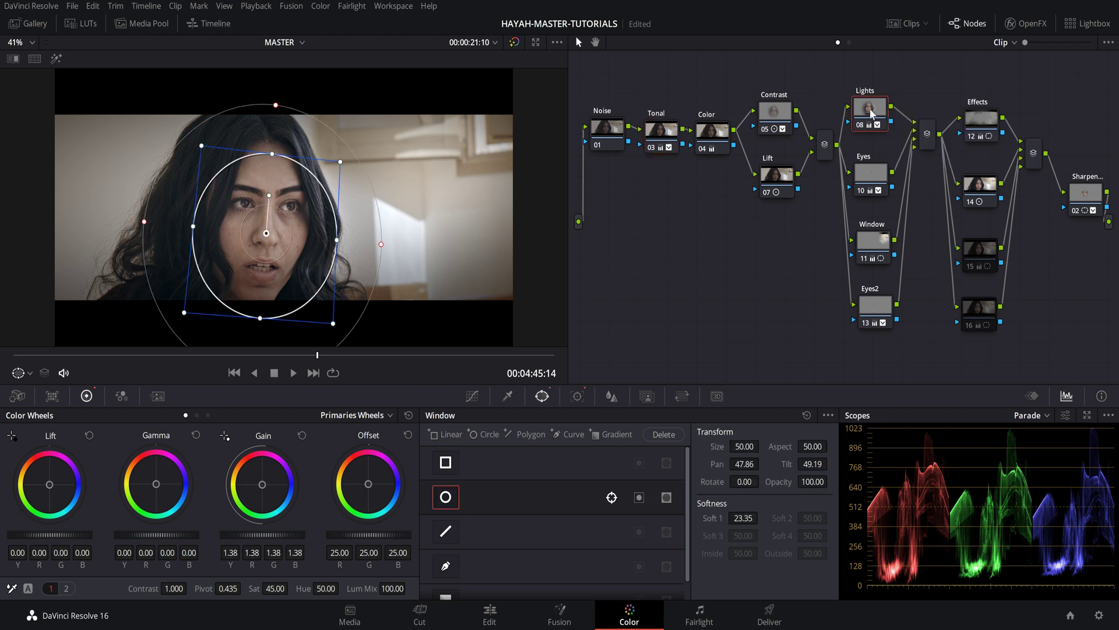
{"action": "key", "text": "ctrl+d"}
{"action": "key", "text": "ctrl+d"}
{"action": "key", "text": "ctrl+d"}
{"action": "key", "text": "ctrl+d"}
- Add an outside node to the Lights node, place it above the graph, and try raising and lowering its Gain
{"action": "right_click", "coordinate": [871, 112]}
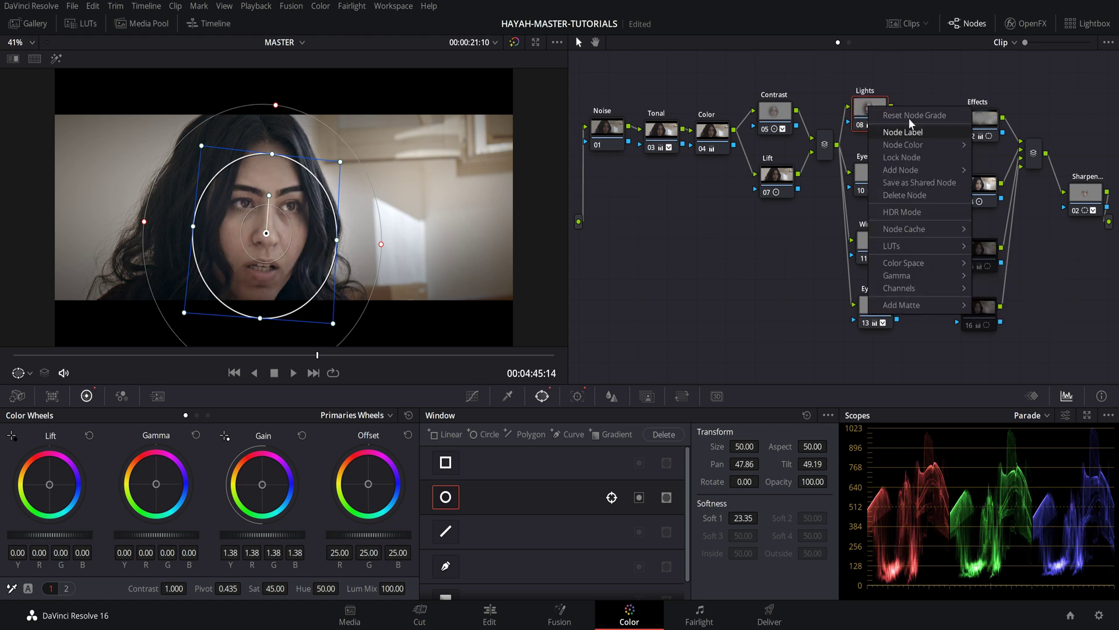
{"action": "mouse_move", "coordinate": [902, 171]}
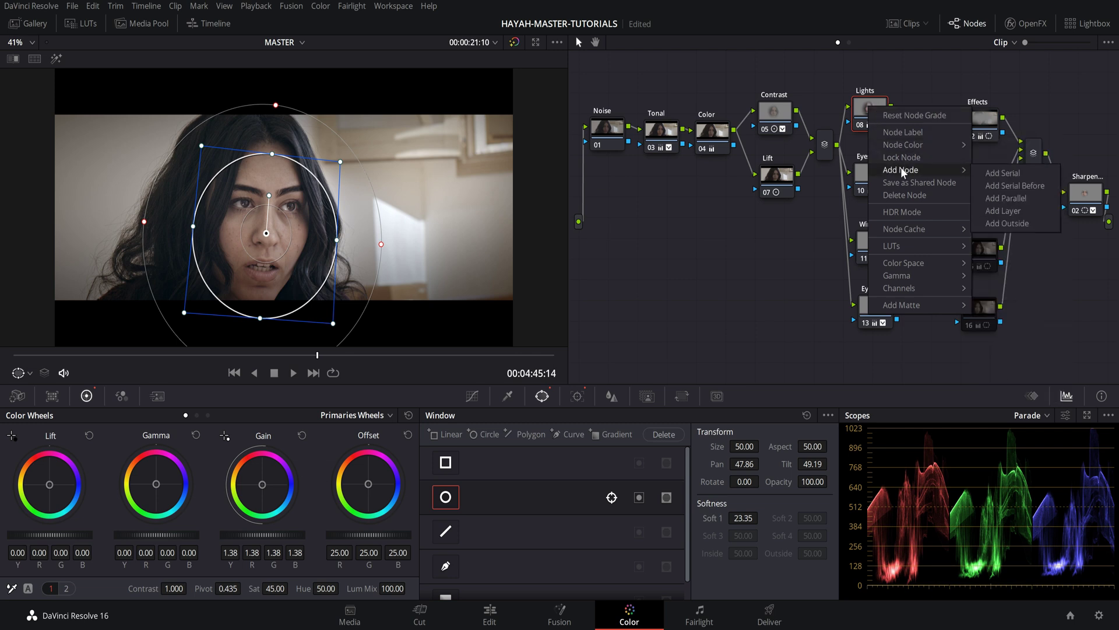
{"action": "left_click", "coordinate": [1005, 224]}
{"action": "left_click_drag", "start_coordinate": [936, 195], "coordinate": [917, 73]}
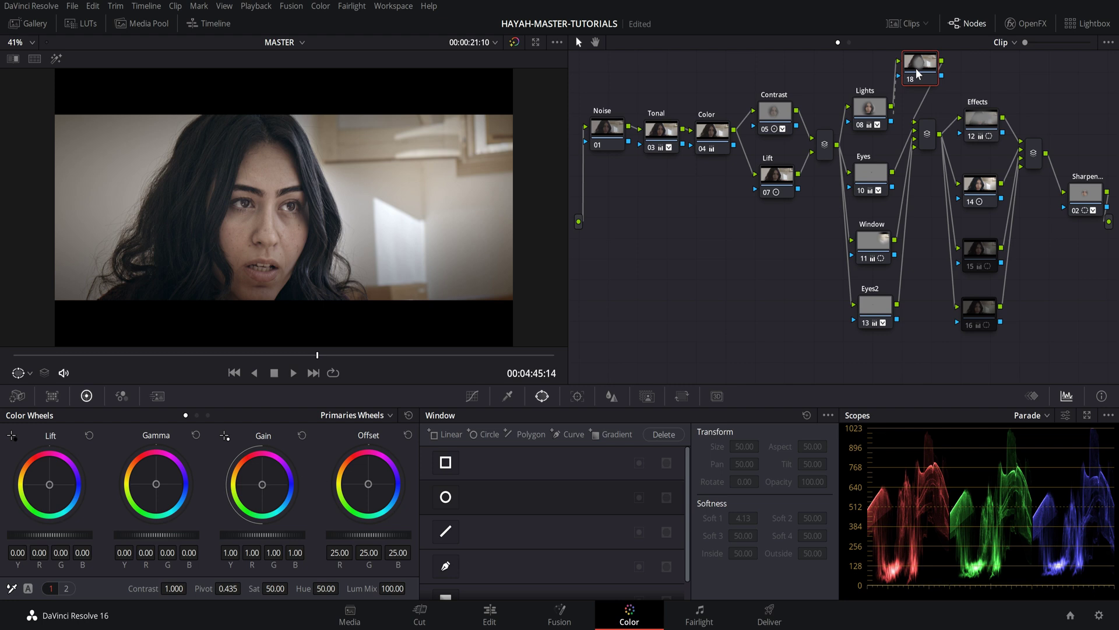
{"action": "left_click_drag", "start_coordinate": [259, 538], "coordinate": [362, 537]}
{"action": "mouse_move", "coordinate": [263, 535]}
{"action": "left_mouse_down"}
{"action": "mouse_move", "coordinate": [222, 535]}
{"action": "mouse_move", "coordinate": [240, 535]}
{"action": "left_mouse_up"}
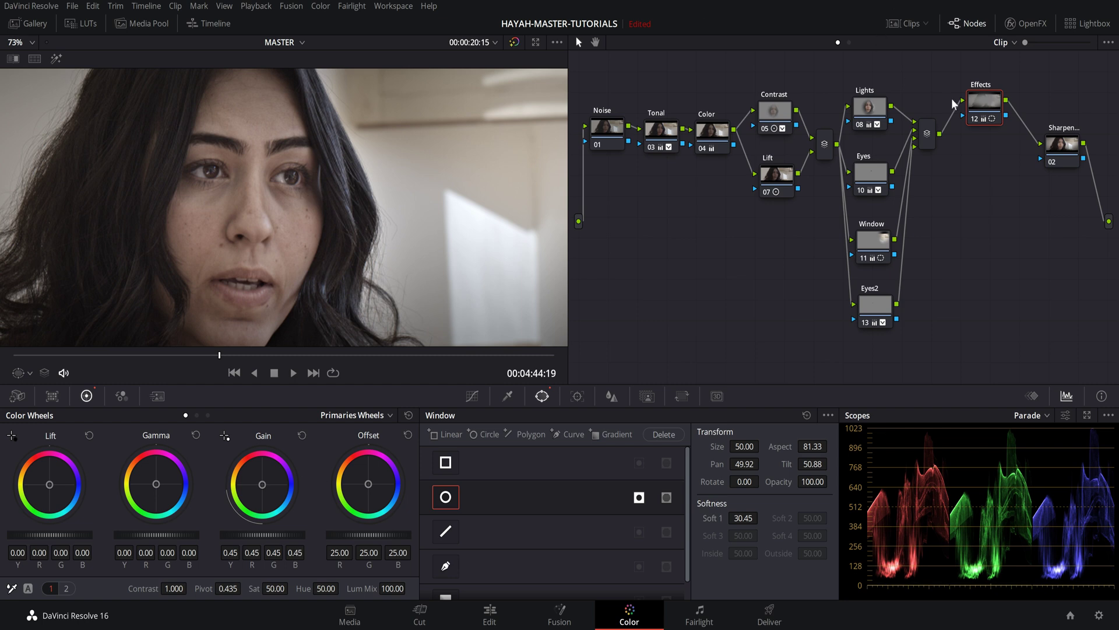
- Sharpen the image on the Sharpen node by lowering its Blur Radius to 0.42, comparing with the node disabled and enabled
{"action": "left_click", "coordinate": [1062, 146]}
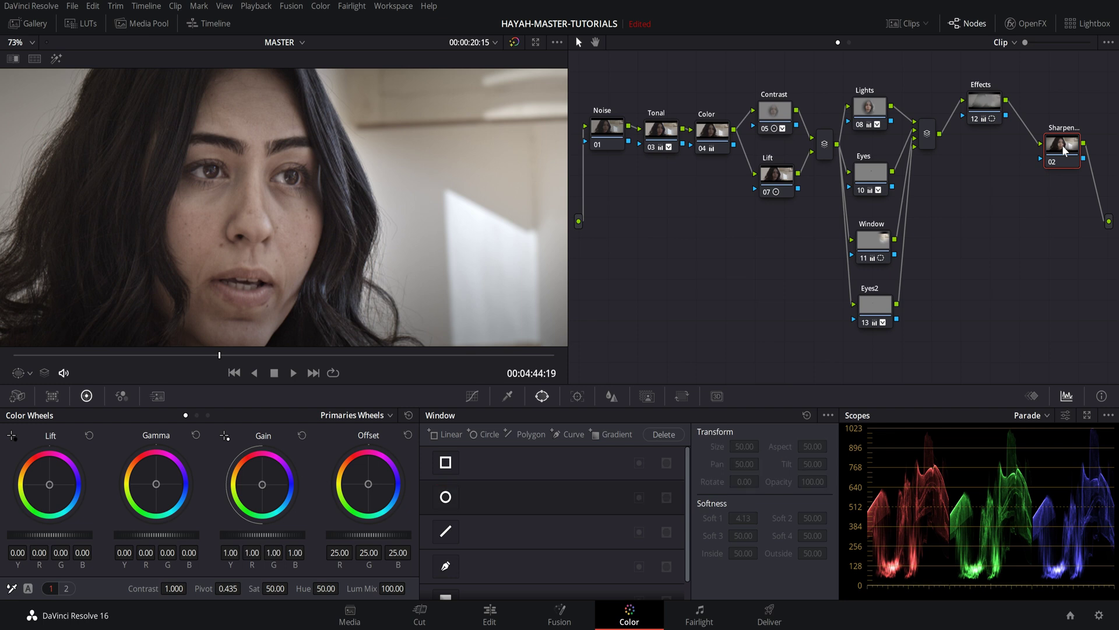
{"action": "left_click", "coordinate": [610, 397]}
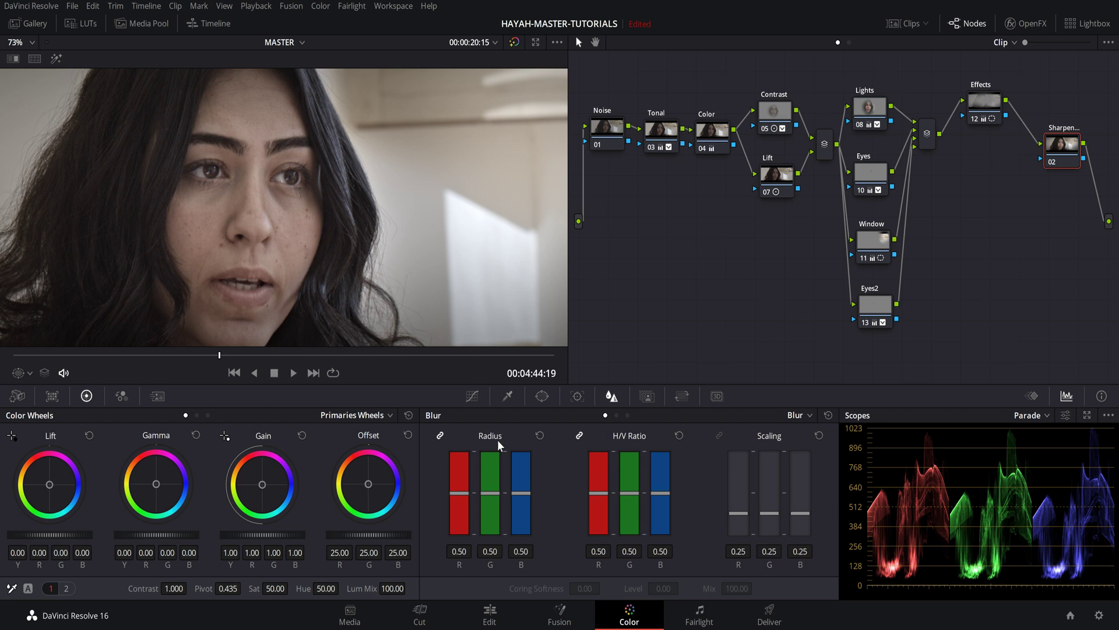
{"action": "mouse_move", "coordinate": [525, 491]}
{"action": "left_mouse_down"}
{"action": "mouse_move", "coordinate": [525, 470]}
{"action": "mouse_move", "coordinate": [530, 522]}
{"action": "mouse_move", "coordinate": [524, 496]}
{"action": "left_mouse_up"}
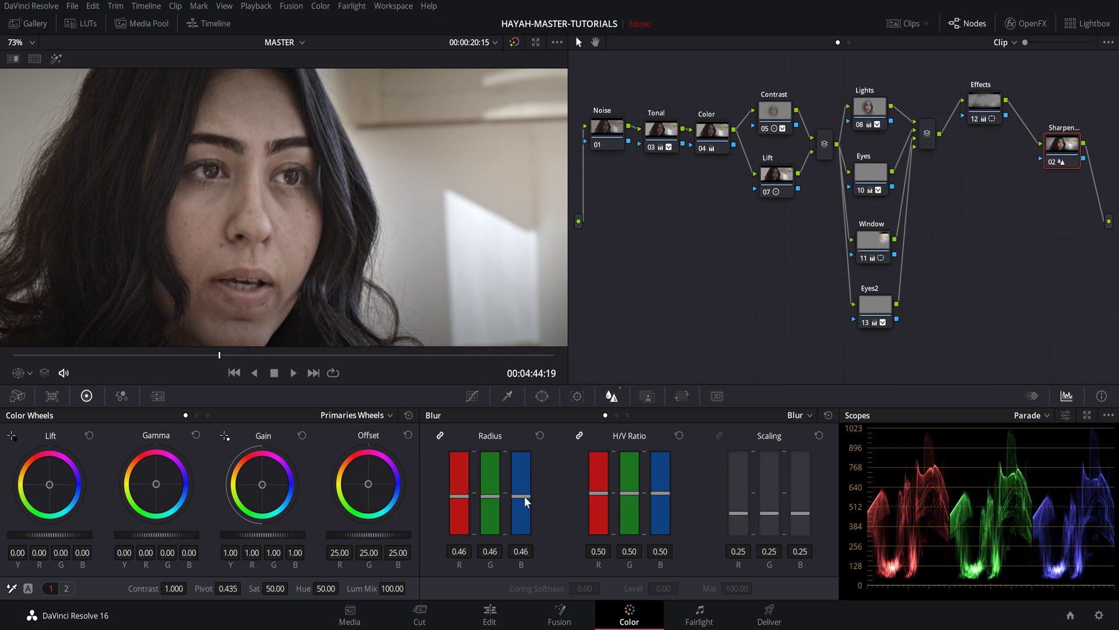
{"action": "key", "text": "ctrl+d"}
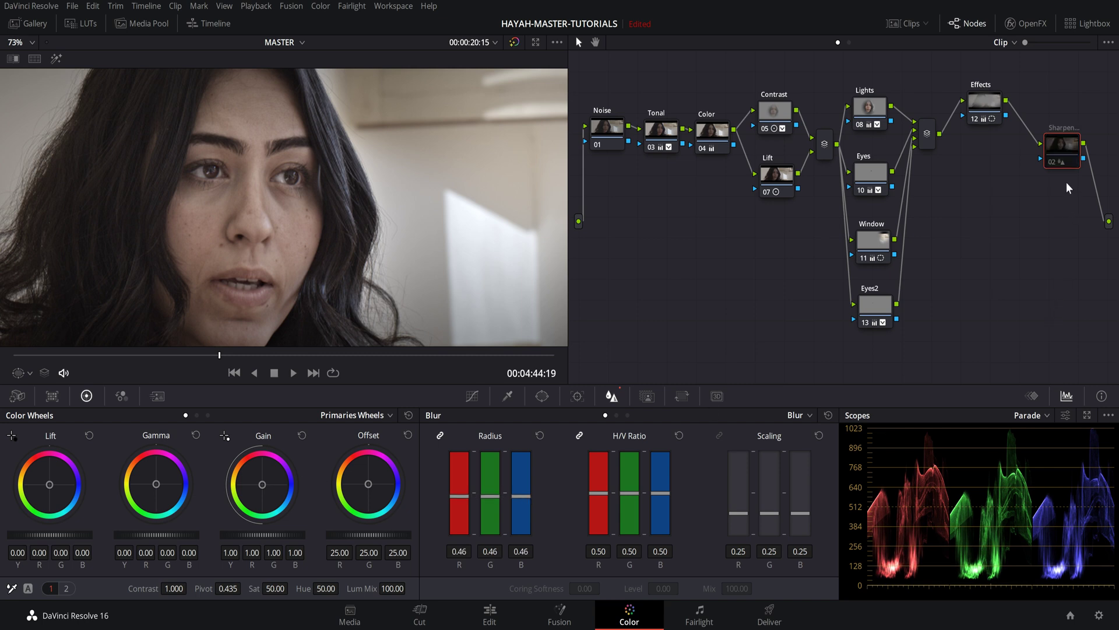
{"action": "key", "text": "ctrl+d"}
{"action": "key", "text": "ctrl+d"}
{"action": "key", "text": "ctrl+d"}
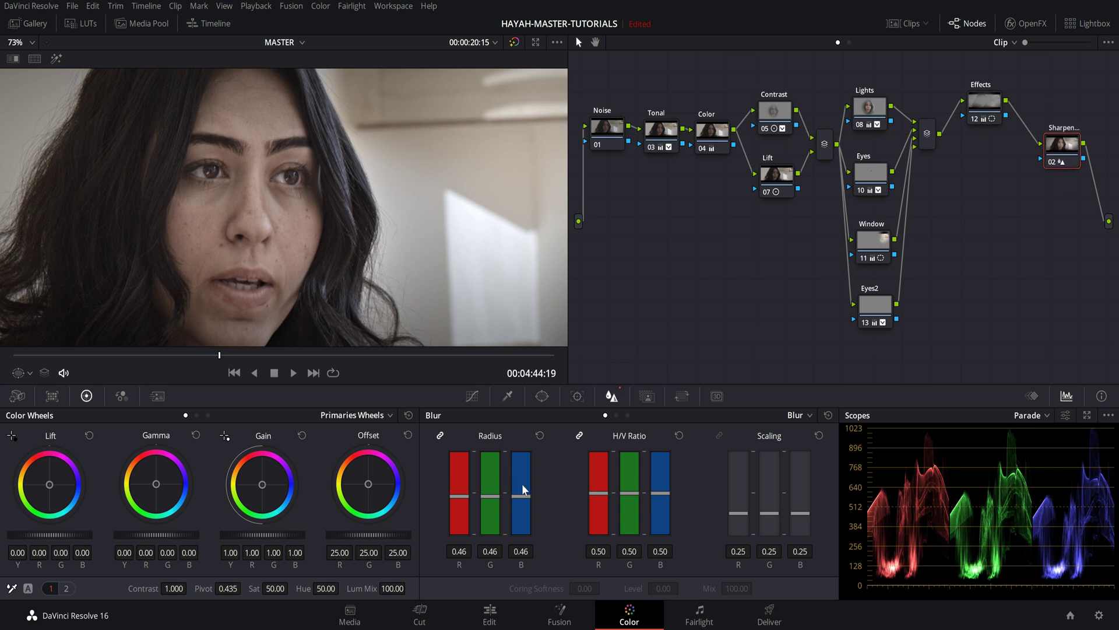
{"action": "left_click_drag", "start_coordinate": [525, 499], "coordinate": [524, 501]}
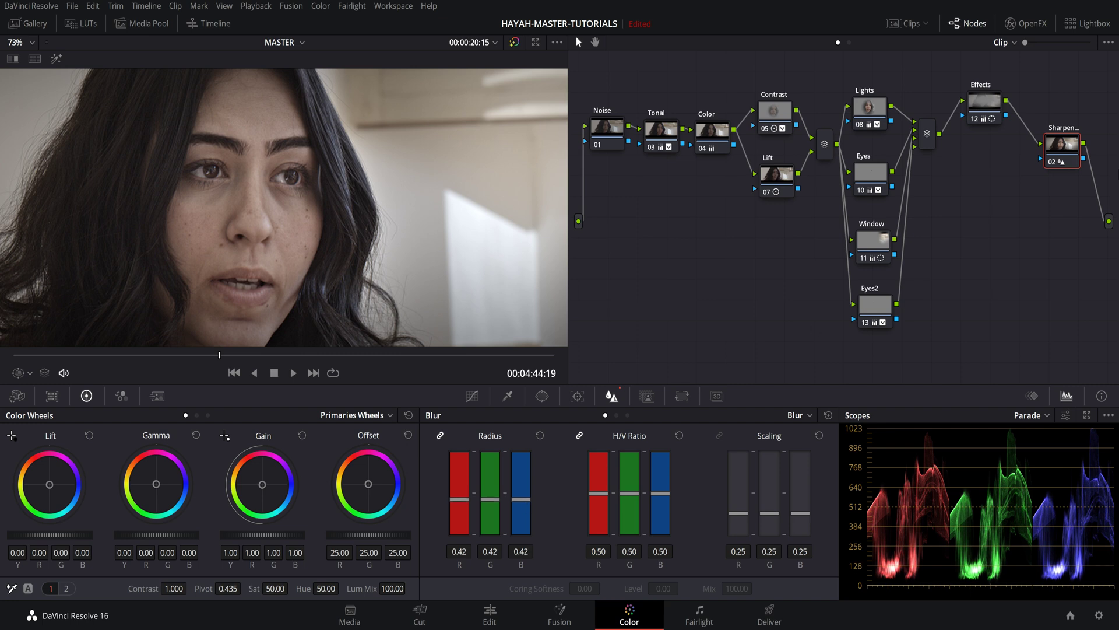
{"action": "key", "text": "ctrl+d"}
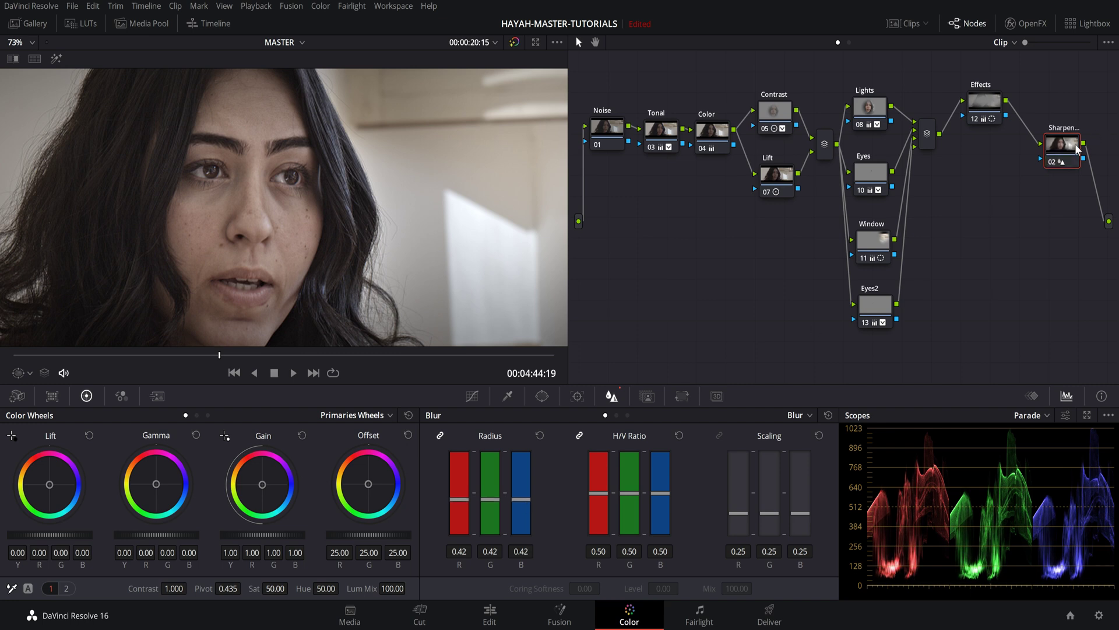
{"action": "key", "text": "ctrl+d"}
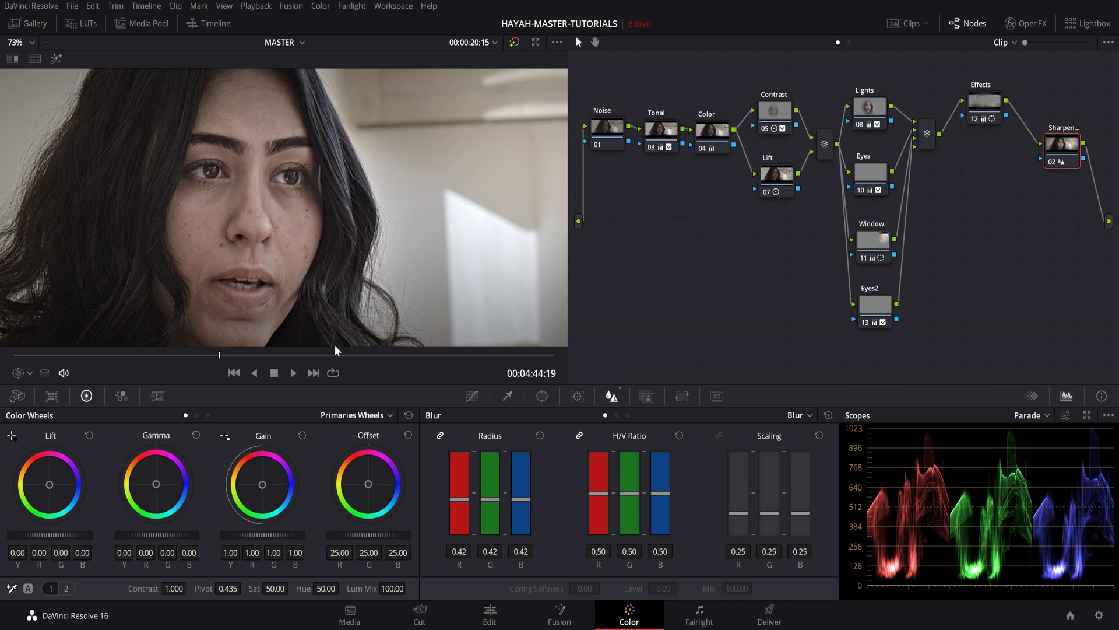
- Add a circular window to the Sharpen node around the eyes and nose at Pan 48.21, Tilt 50.60, with Soft 1 at 11.85
{"action": "left_click", "coordinate": [541, 397]}
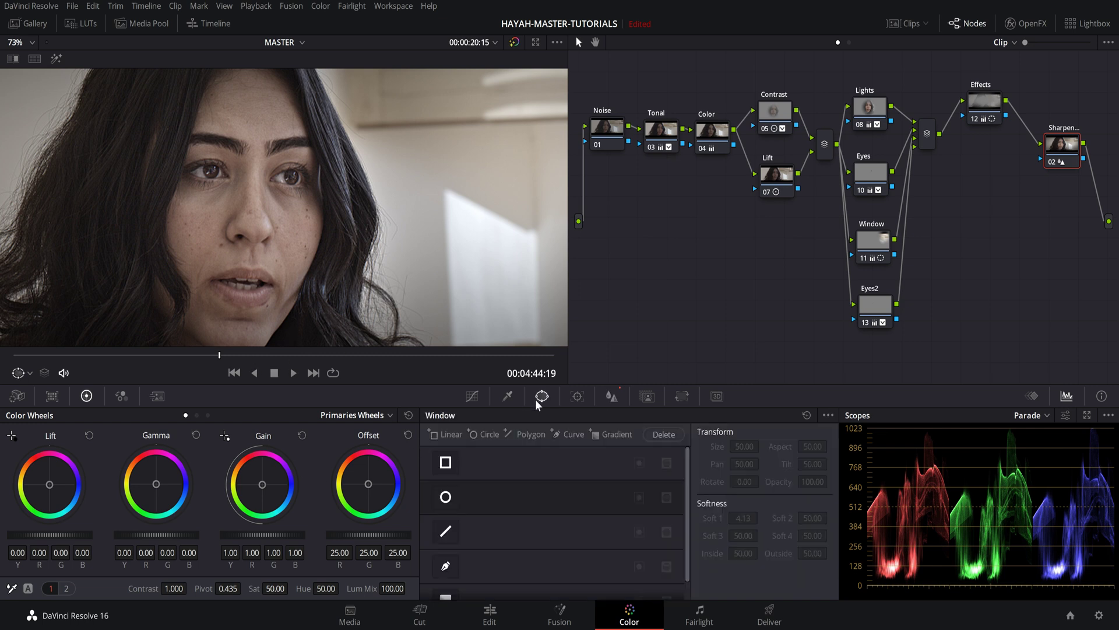
{"action": "left_click", "coordinate": [446, 497]}
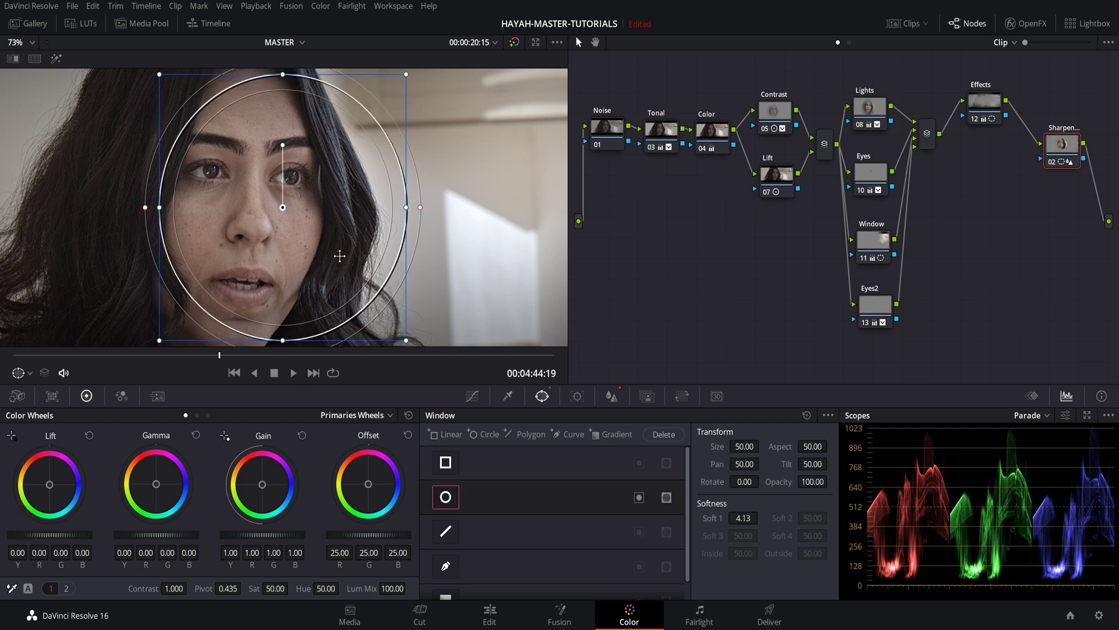
{"action": "left_click_drag", "start_coordinate": [406, 340], "coordinate": [352, 306]}
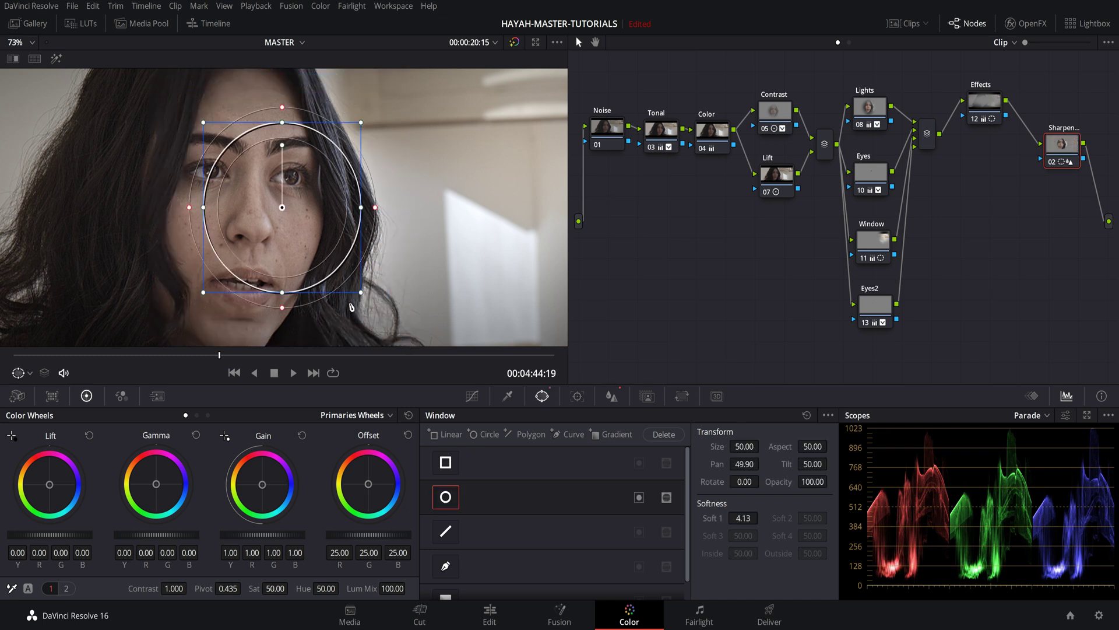
{"action": "left_click_drag", "start_coordinate": [307, 232], "coordinate": [277, 221]}
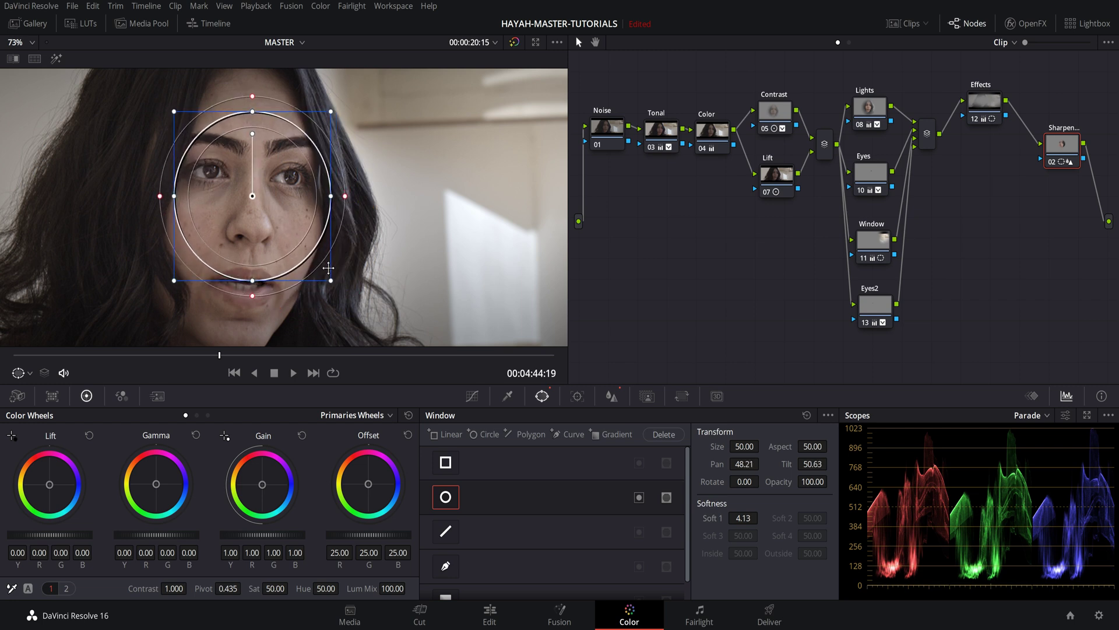
{"action": "left_click_drag", "start_coordinate": [331, 280], "coordinate": [313, 263]}
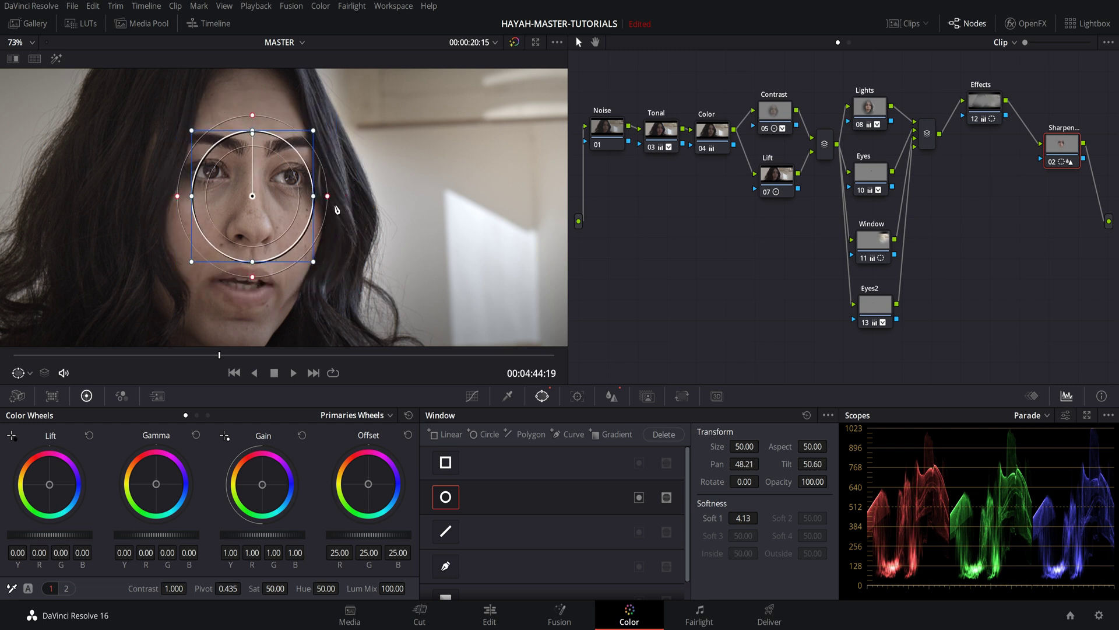
{"action": "left_click_drag", "start_coordinate": [329, 199], "coordinate": [355, 201]}
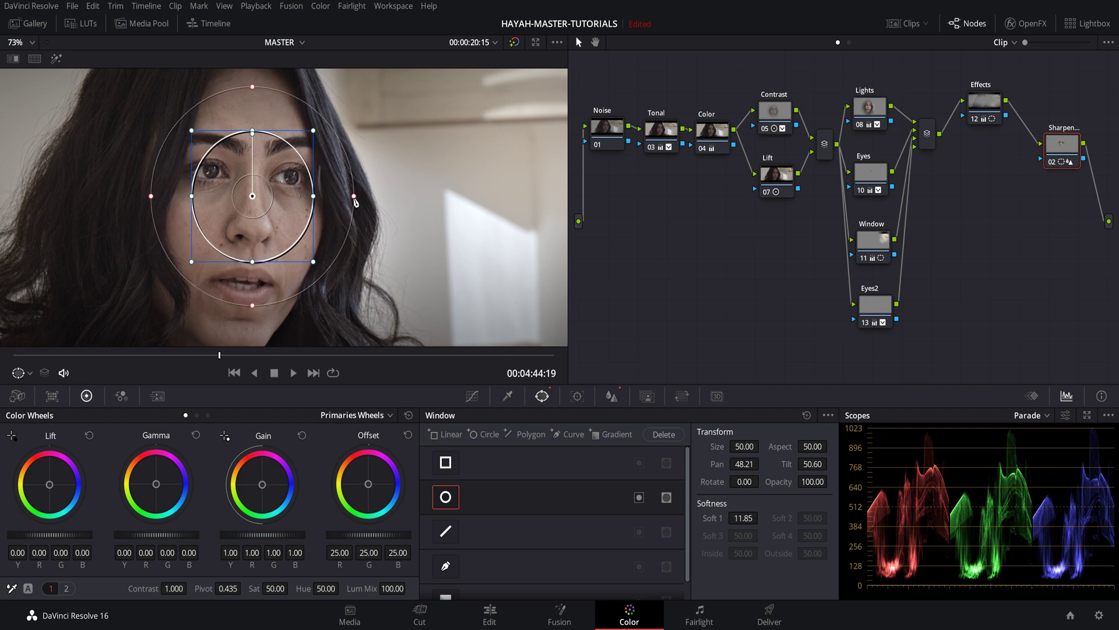
- Track the face window forward to the clip's end and, from about 00:00:20:14, in reverse to its start
{"action": "left_click", "coordinate": [578, 396]}
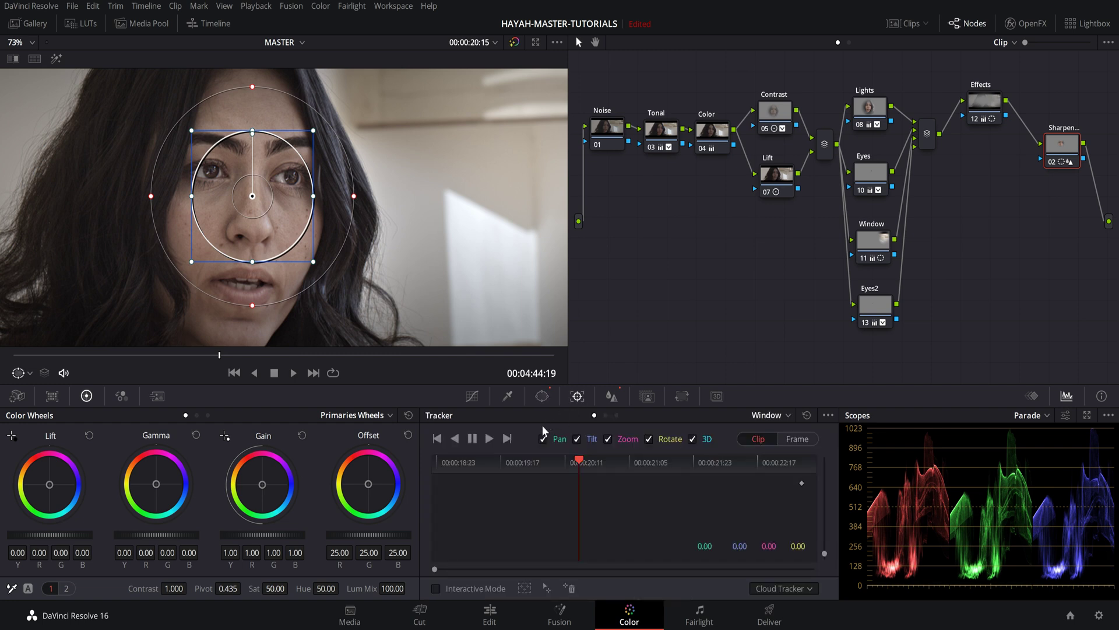
{"action": "left_click", "coordinate": [492, 438]}
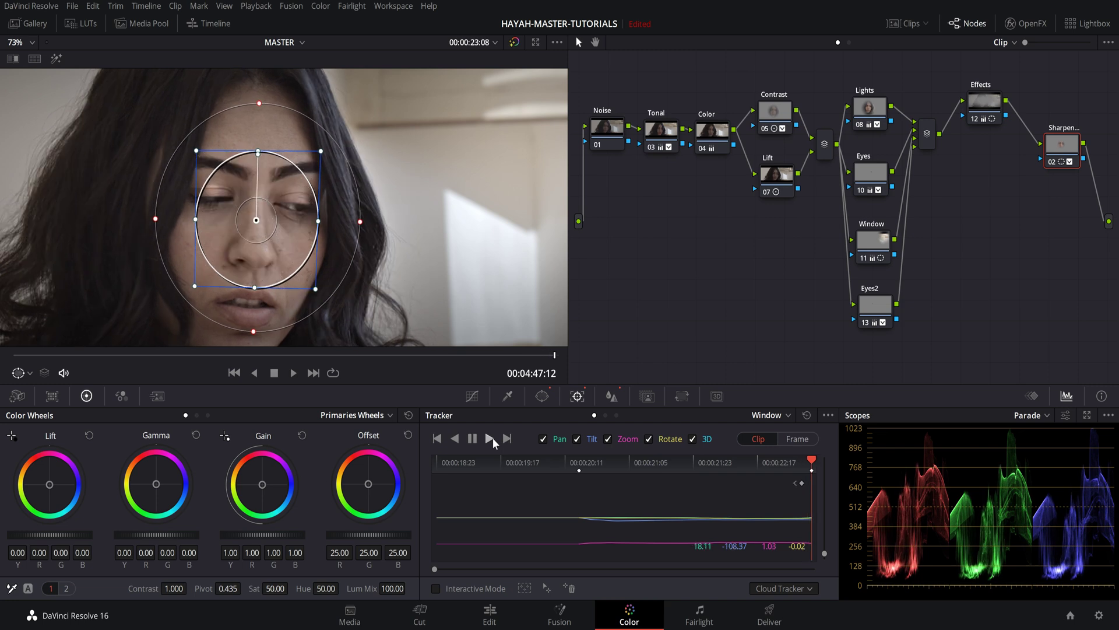
{"action": "left_click", "coordinate": [438, 441]}
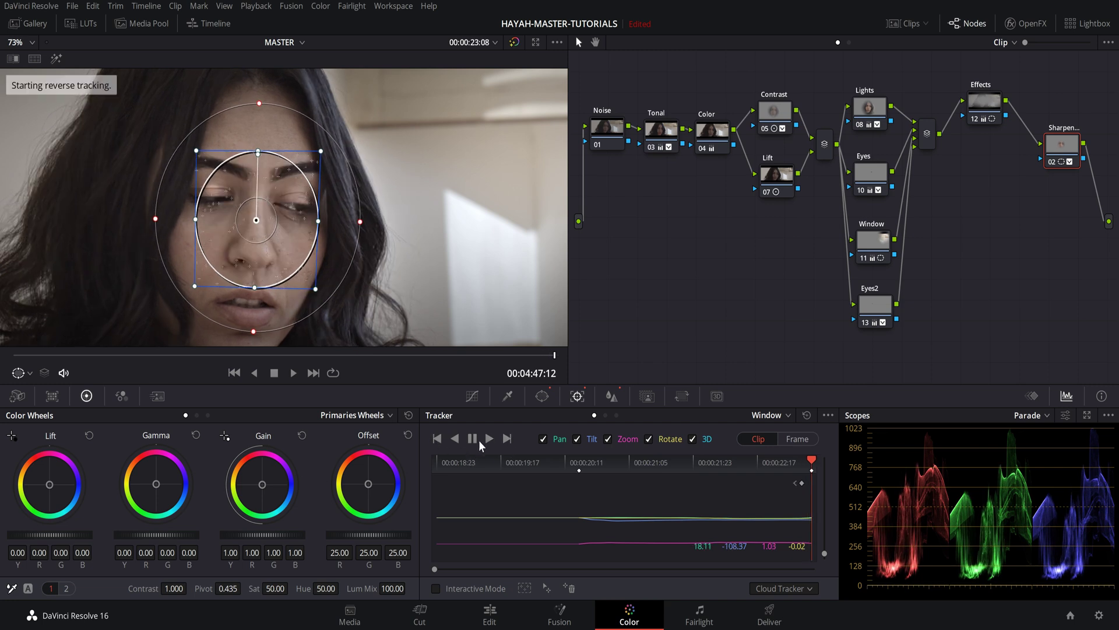
{"action": "left_click", "coordinate": [438, 439]}
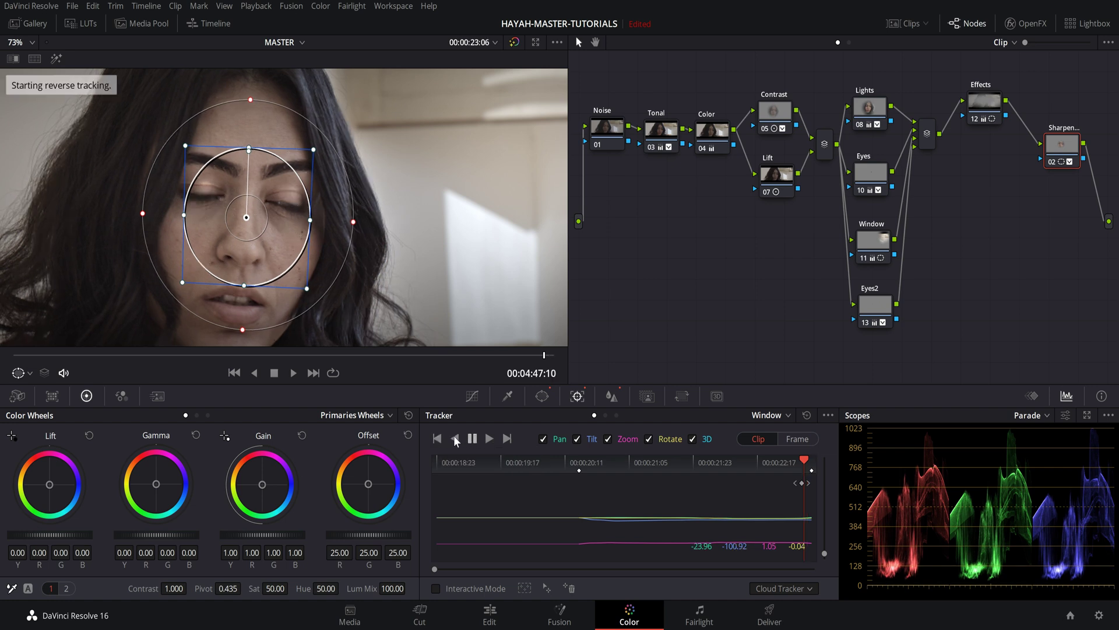
{"action": "left_click", "coordinate": [579, 460]}
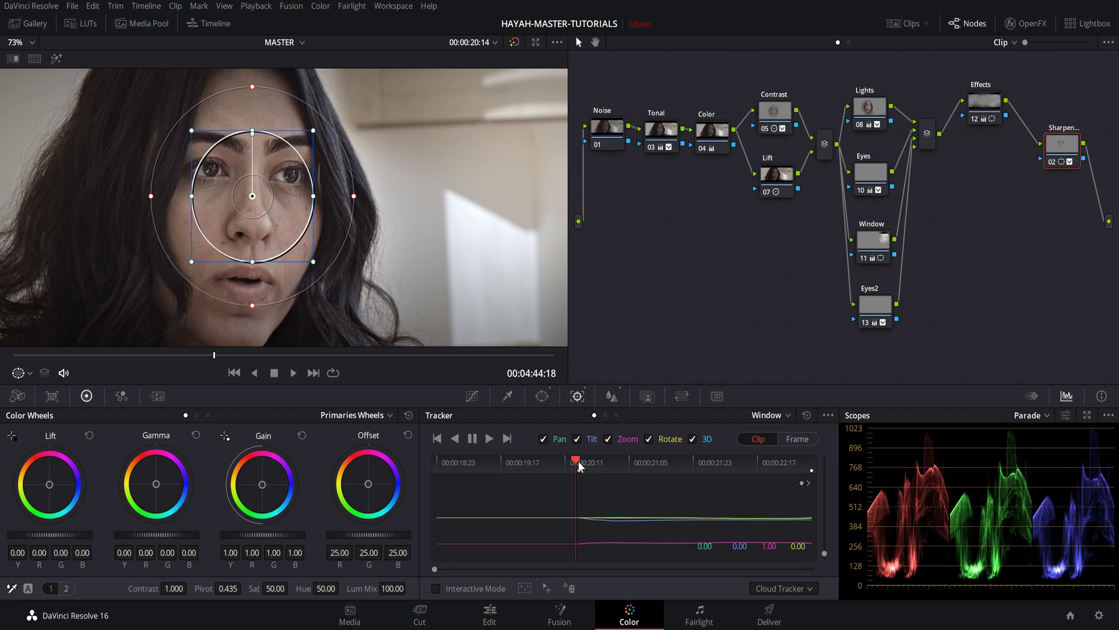
{"action": "left_click", "coordinate": [455, 439]}
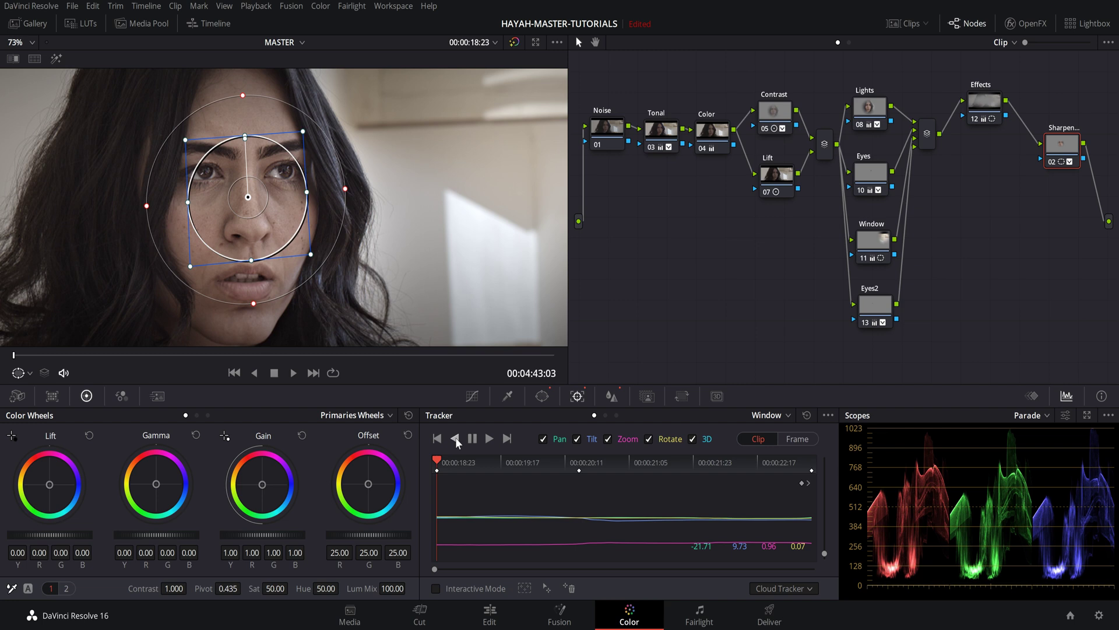
- Turn off the on-screen window overlay and move the playhead to 00:00:21:07
{"action": "left_click", "coordinate": [542, 397]}
{"action": "left_click", "coordinate": [29, 373]}
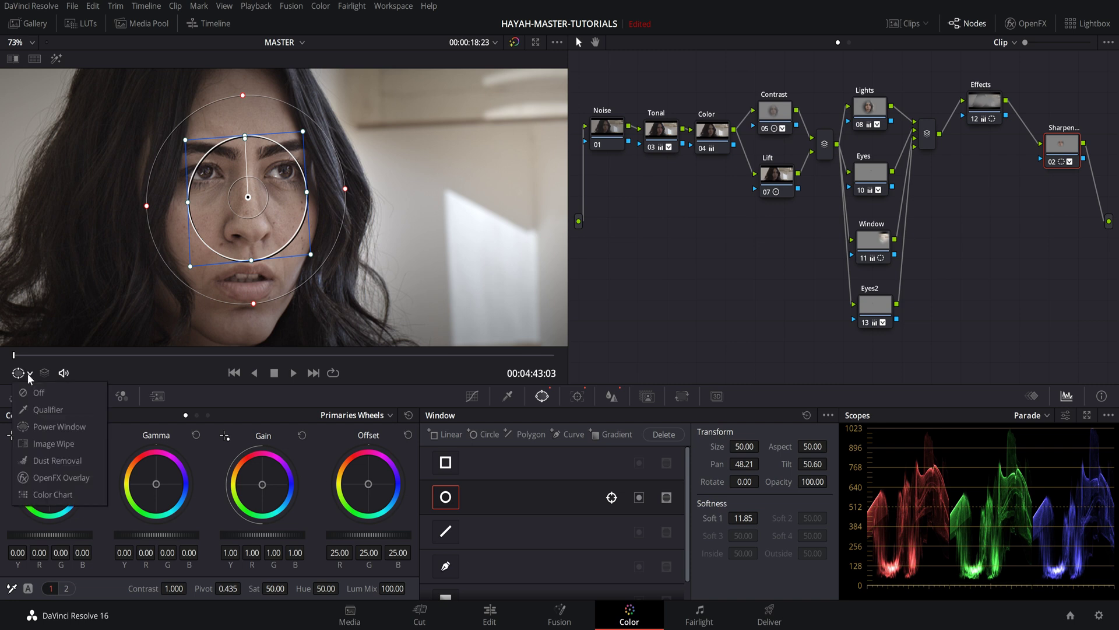
{"action": "left_click", "coordinate": [38, 391]}
{"action": "left_click_drag", "start_coordinate": [240, 359], "coordinate": [300, 366]}
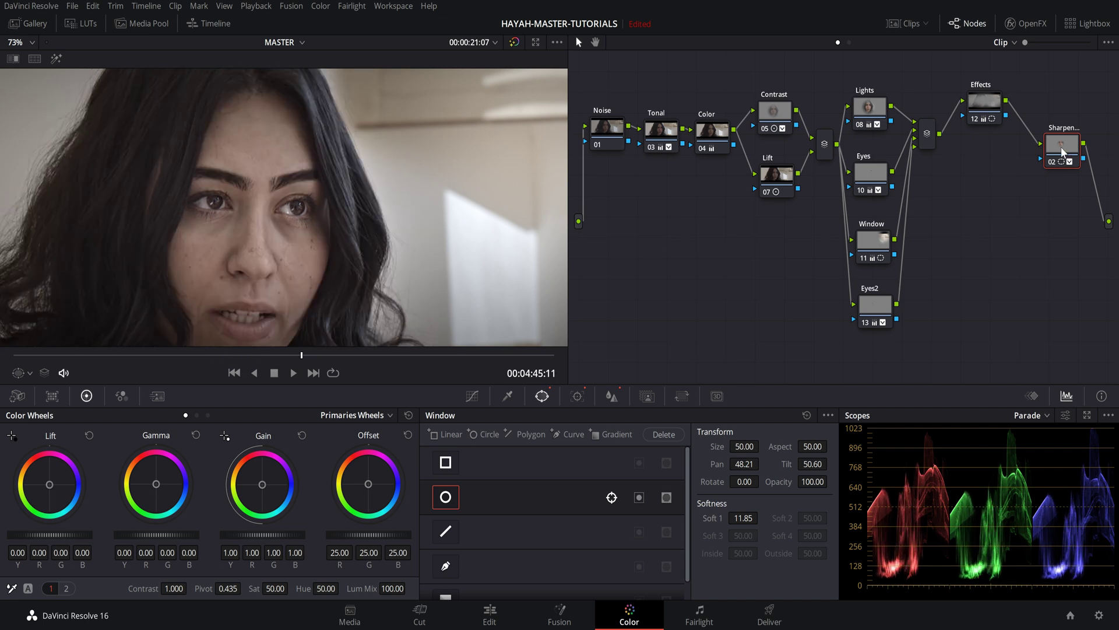
- Soften the sharpening by setting the Sharpen node's Blur Radius to 0.47 on all channels
{"action": "left_click", "coordinate": [612, 396]}
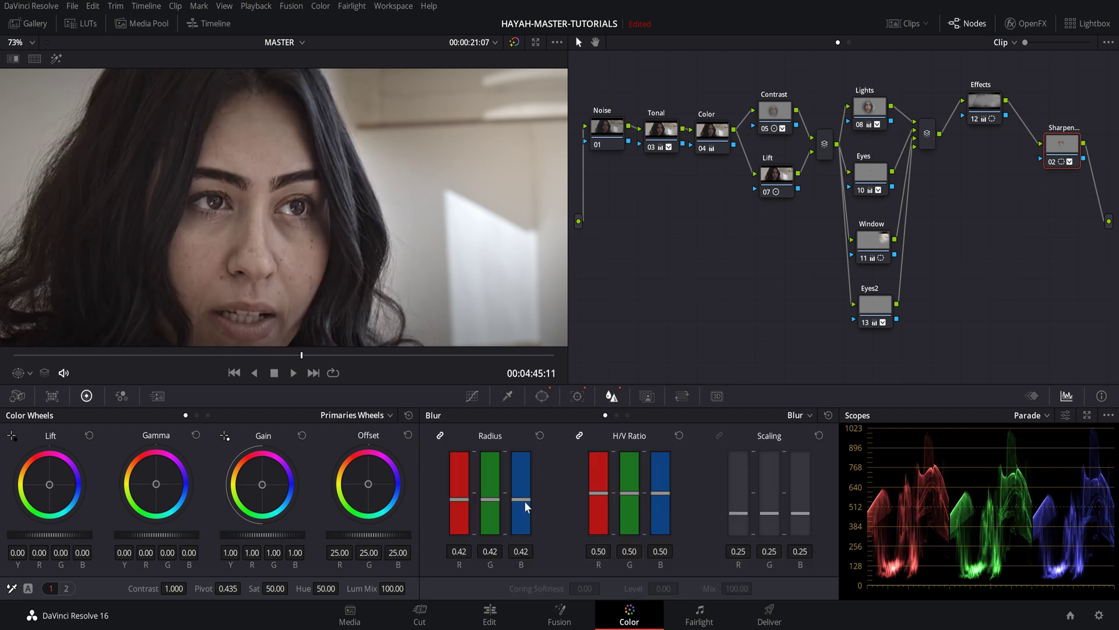
{"action": "left_click_drag", "start_coordinate": [524, 499], "coordinate": [524, 495]}
{"action": "scroll", "coordinate": [441, 281], "scroll_direction": "down", "scroll_amount": 2}
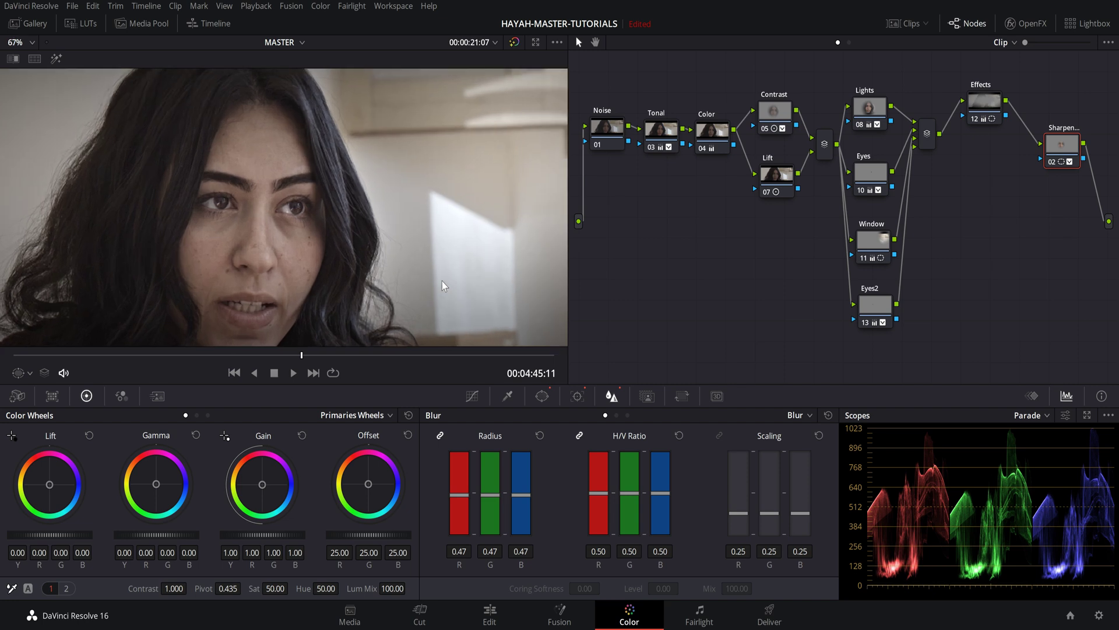